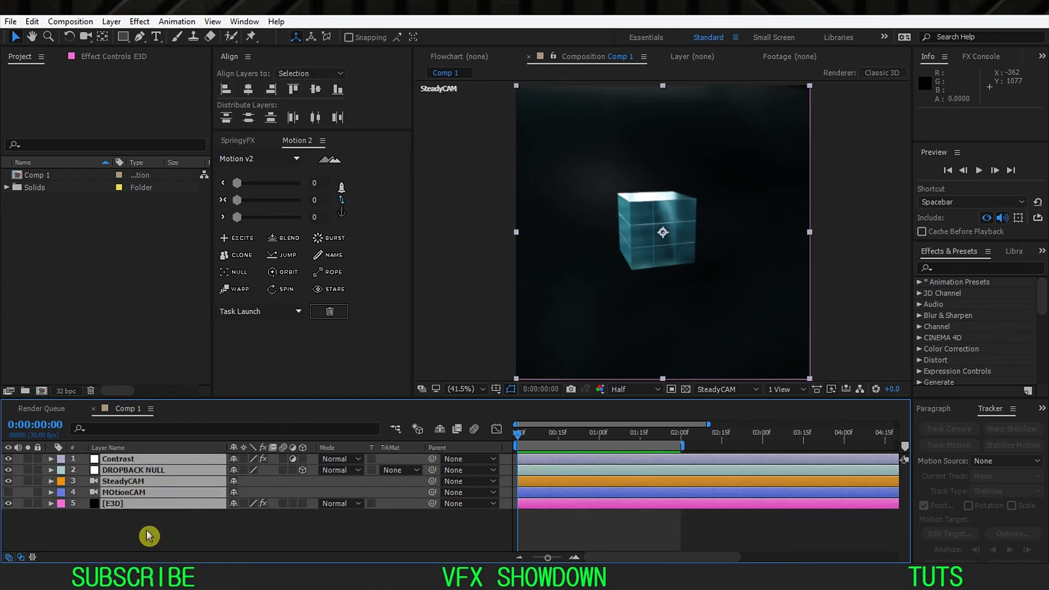
# Step: Play back the finished cube animation in Comp 1 to preview the intended effect
pyautogui.click(224, 538)
pyautogui.press('space')
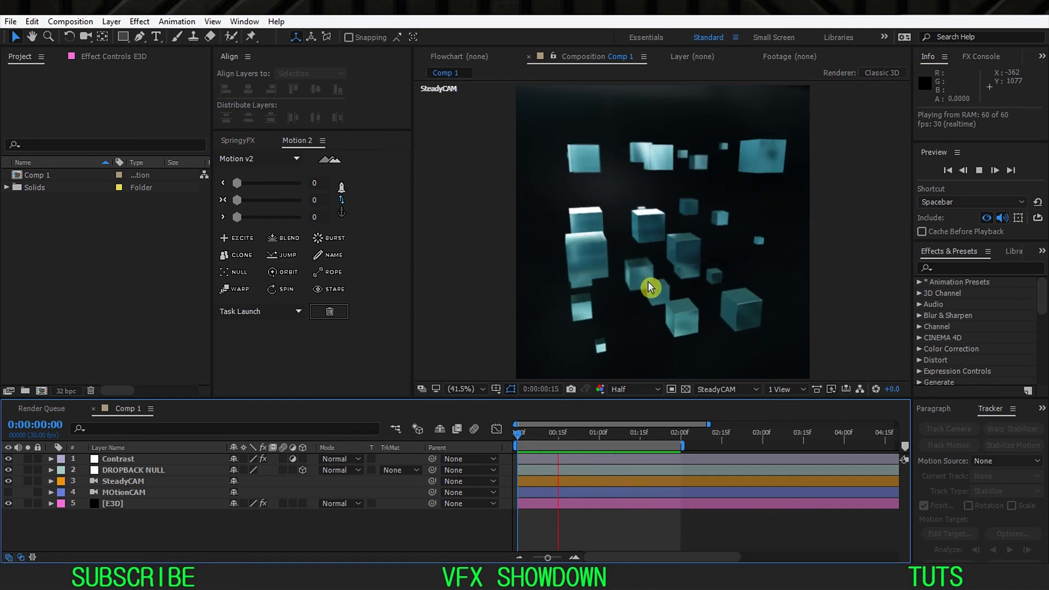
pyautogui.moveTo(521, 436); pyautogui.dragTo(277, 534)
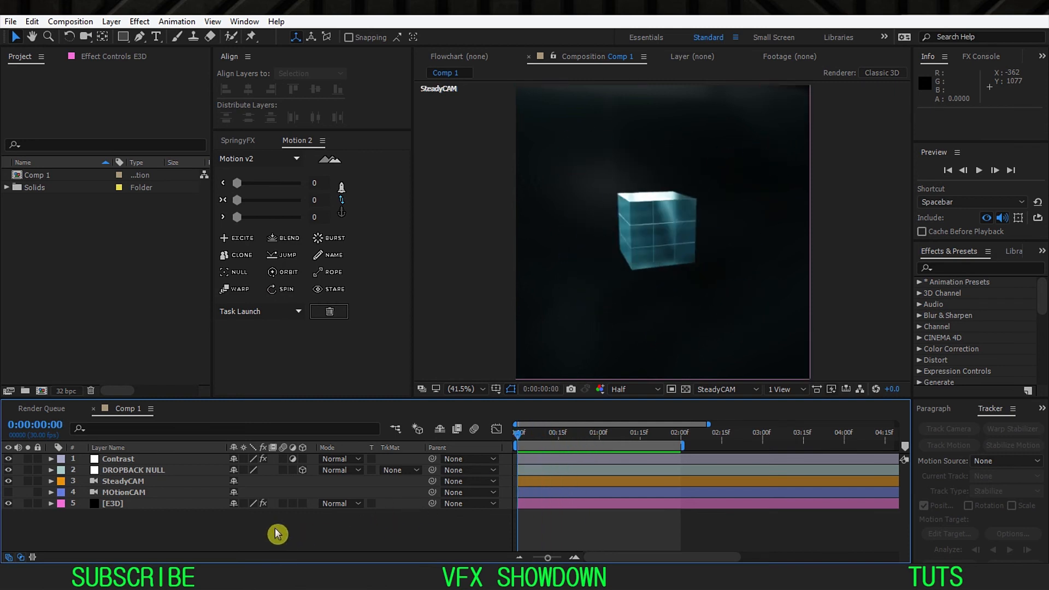
# Step: Review the layers of Comp 1: the E3D solid, the two cameras, the dropback null and the Contrast adjustment layer
pyautogui.click(137, 505)
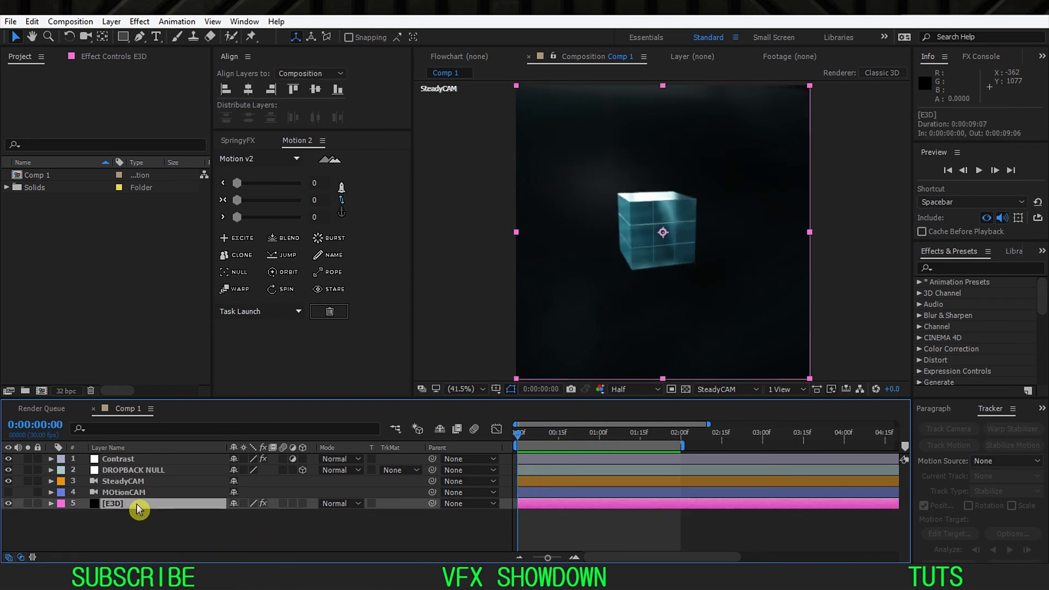
pyautogui.click(119, 494)
pyautogui.click(121, 484)
pyautogui.click(111, 496)
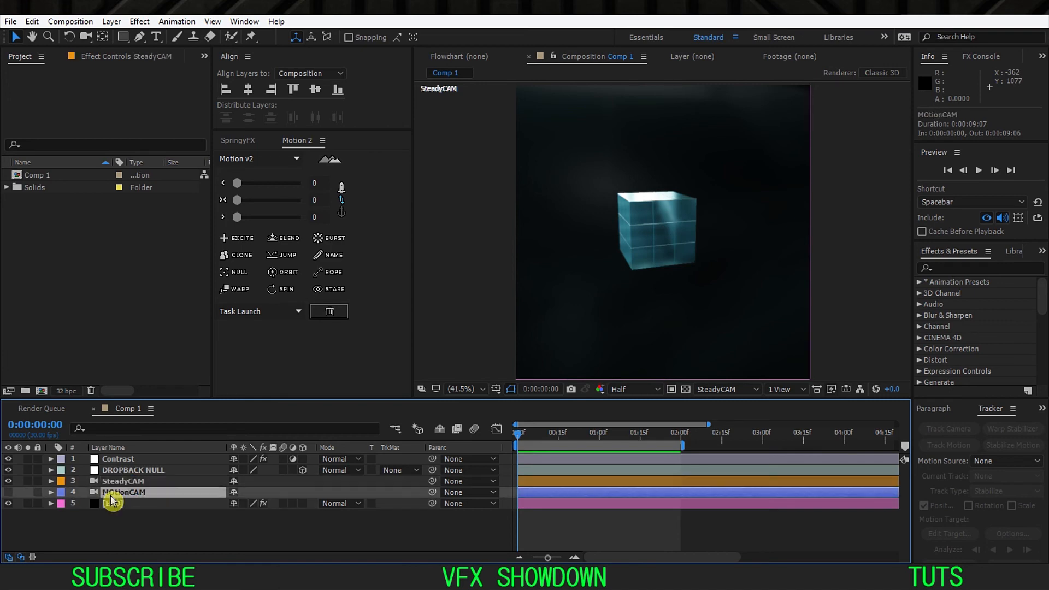
pyautogui.click(130, 483)
pyautogui.click(121, 494)
pyautogui.click(127, 483)
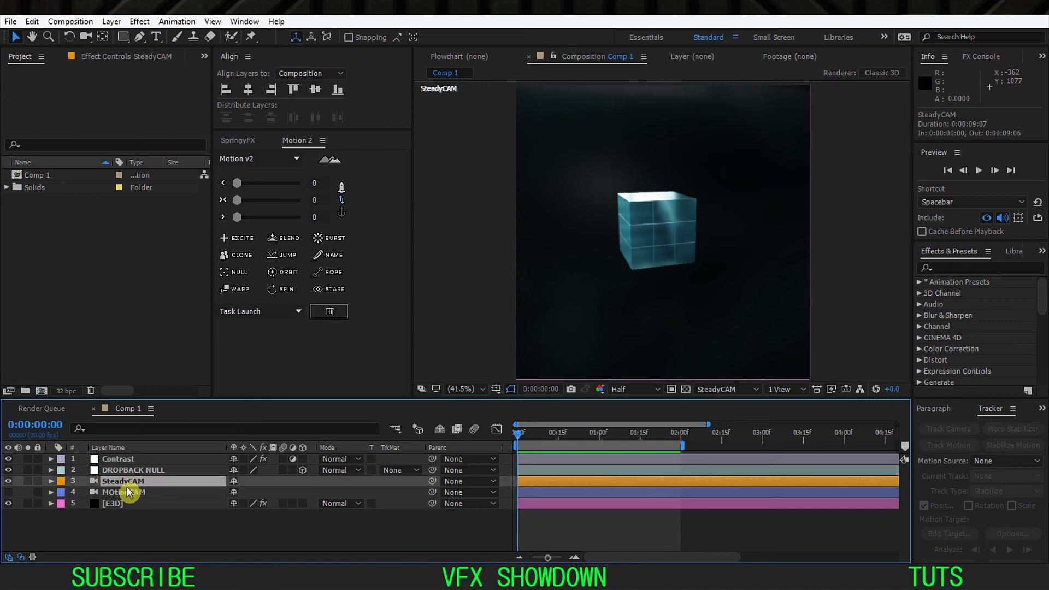
pyautogui.click(126, 494)
pyautogui.click(139, 472)
pyautogui.click(131, 462)
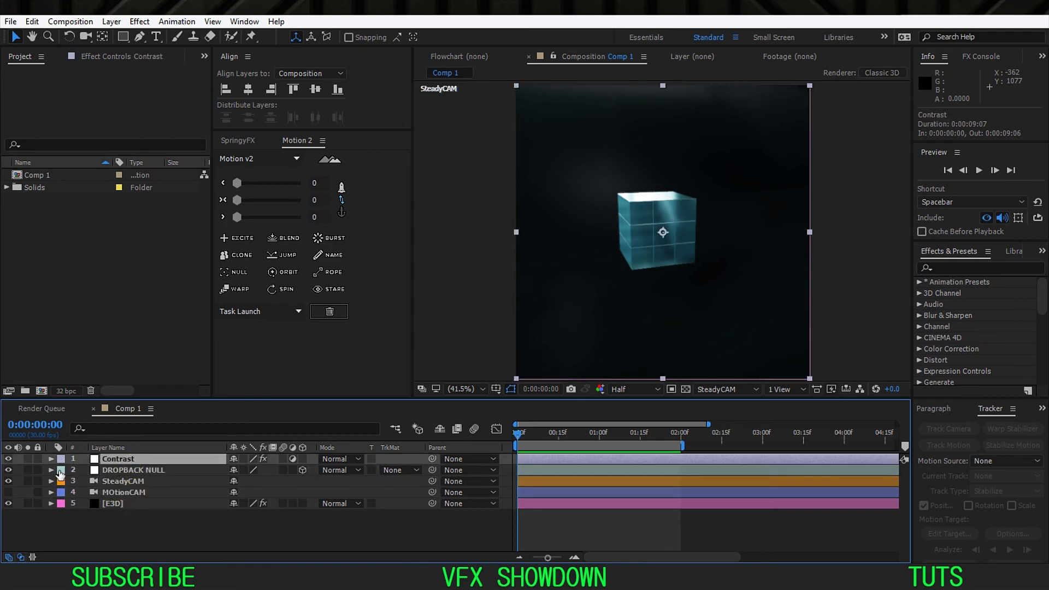
# Step: Compare the image with the Contrast adjustment layer hidden and shown
pyautogui.click(8, 460)
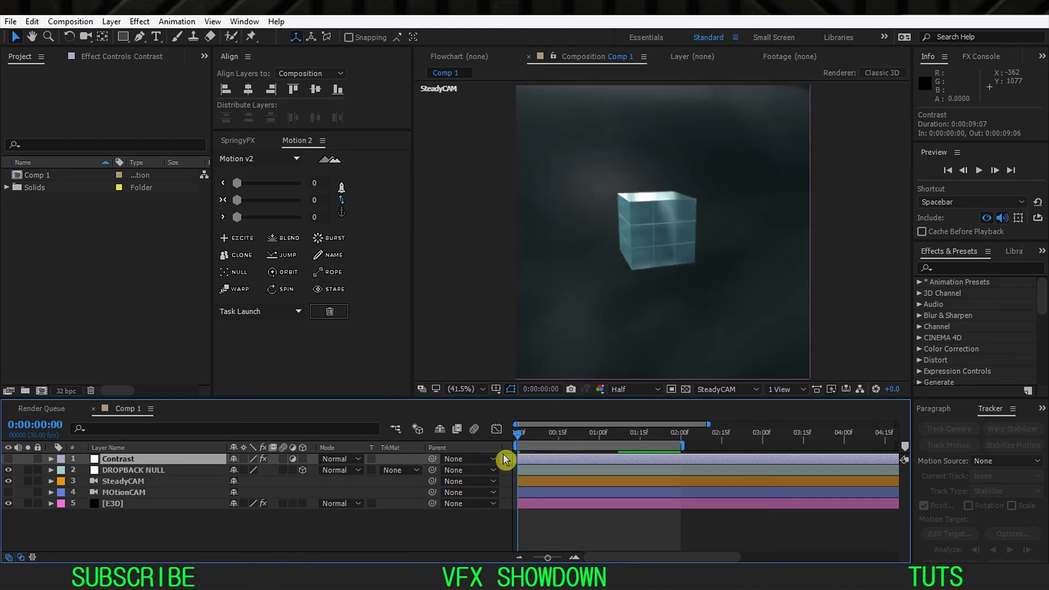
pyautogui.moveTo(597, 439); pyautogui.dragTo(514, 445)
pyautogui.click(9, 460)
pyautogui.click(135, 469)
pyautogui.click(135, 461)
pyautogui.click(294, 525)
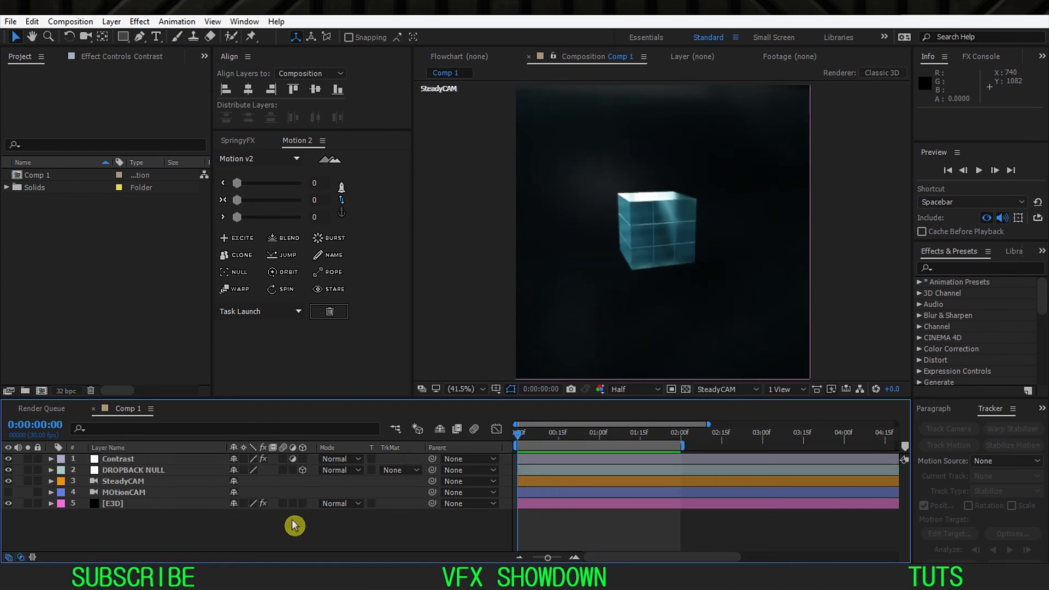
# Step: Create a new 1080 x 1080 px composition named Comp 2 at 30 fps with a duration of 0:00:09:07
pyautogui.rightClick(42, 231)
pyautogui.click(92, 239)
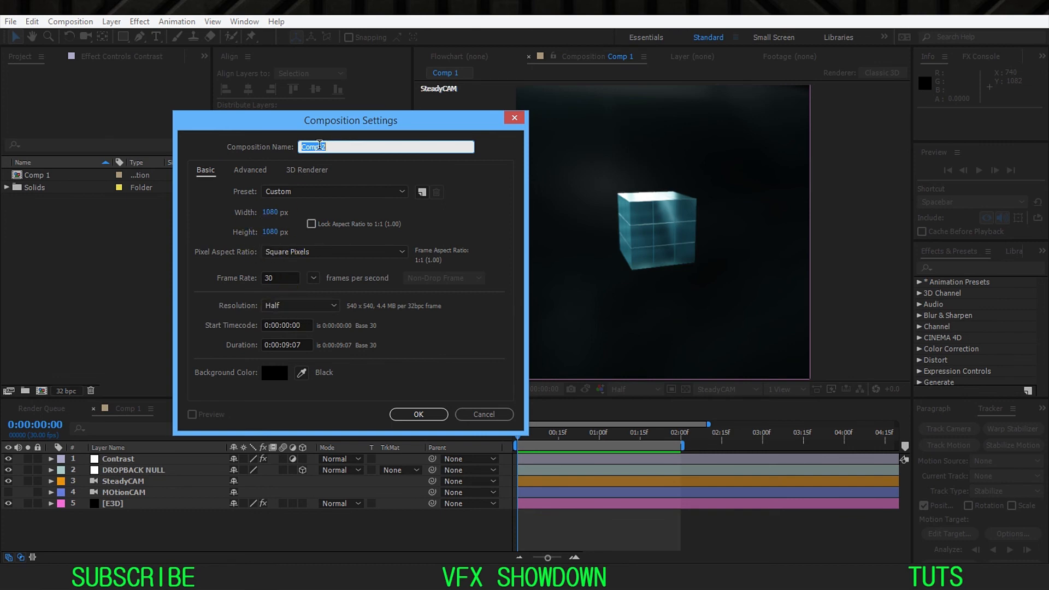
pyautogui.moveTo(345, 123); pyautogui.dragTo(363, 101)
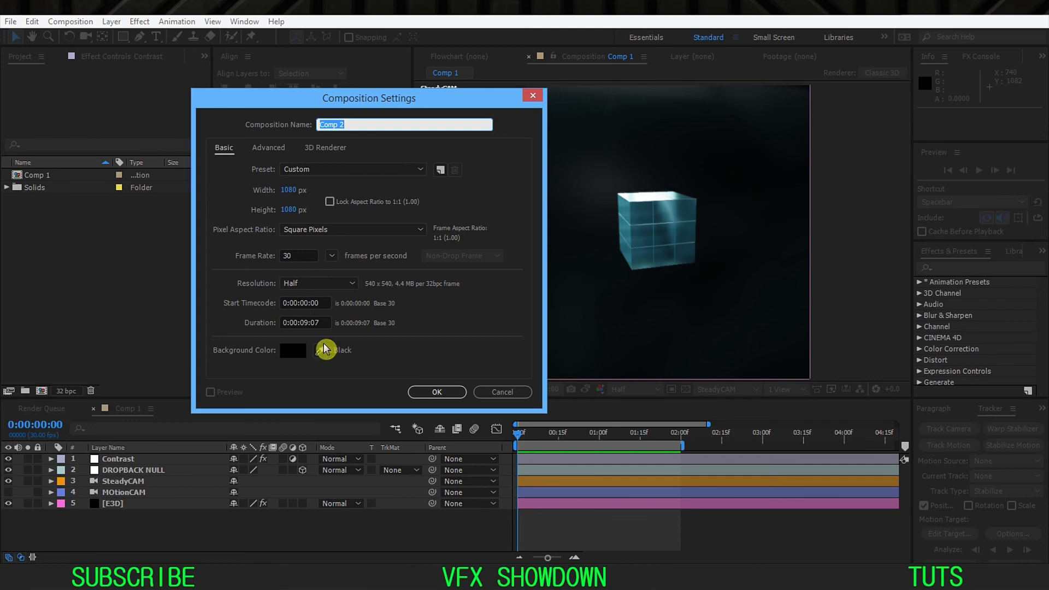
pyautogui.click(439, 392)
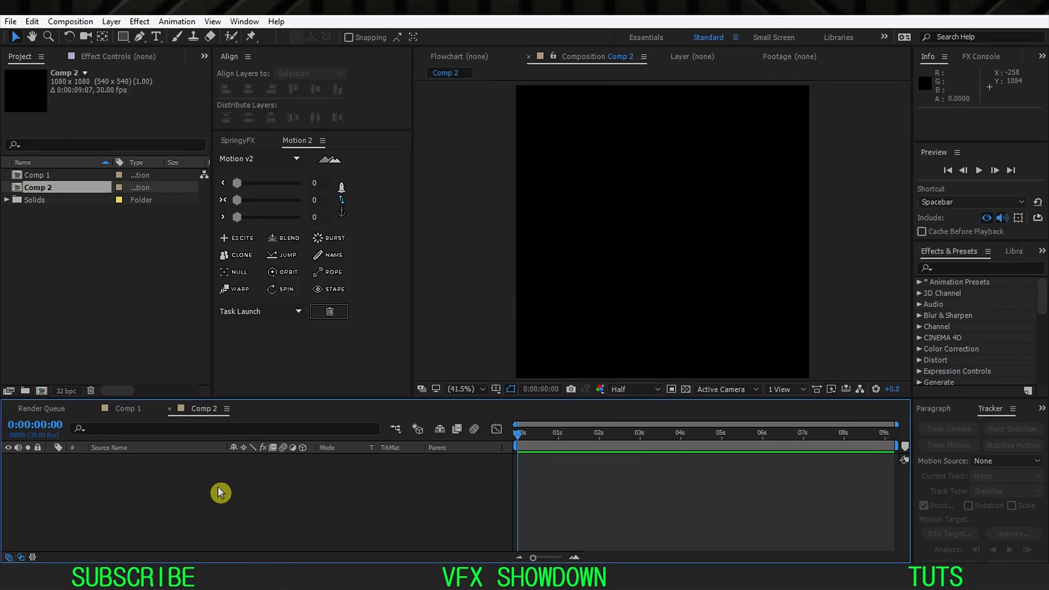
# Step: Add a composition-sized black solid named E3D and apply the Element effect to it
pyautogui.hotkey('ctrl', 'y')
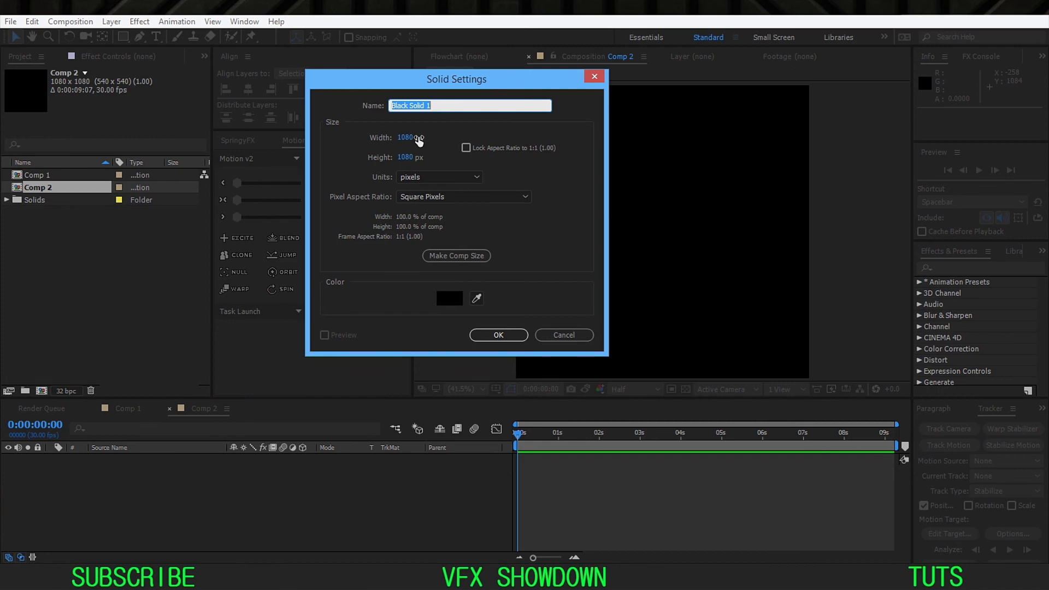
pyautogui.press('Return')
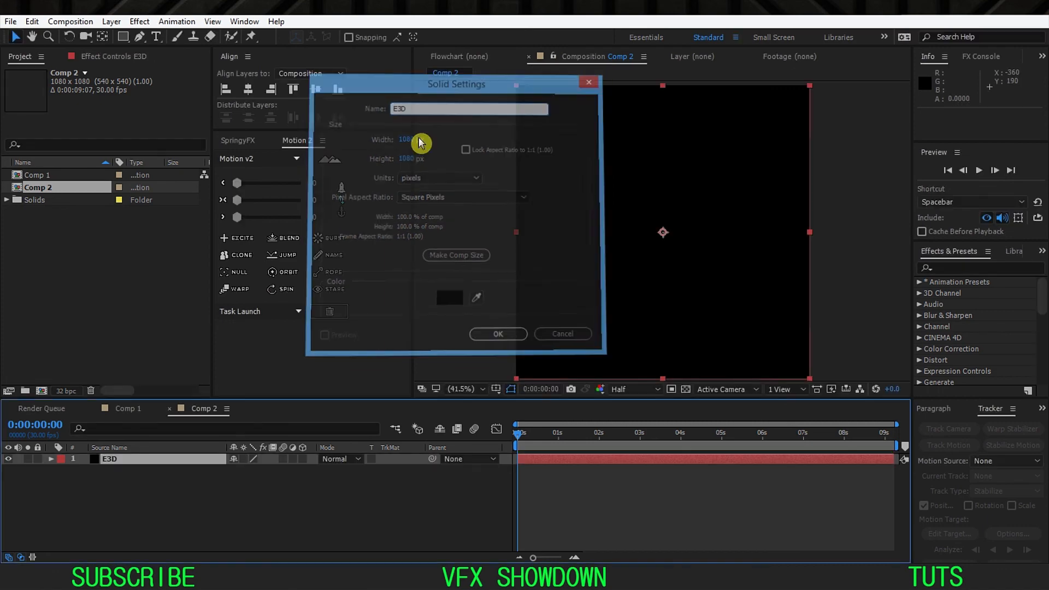
pyautogui.hotkey('ctrl', 'space')
pyautogui.press('1')
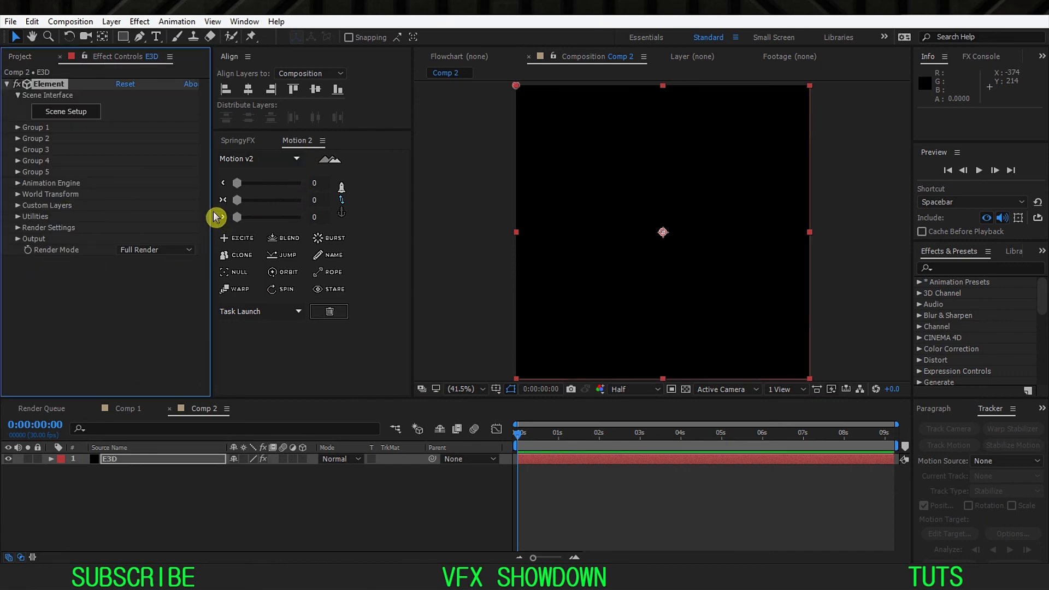
# Step: Open the Element scene setup and create a box model
pyautogui.moveTo(212, 211); pyautogui.dragTo(257, 211)
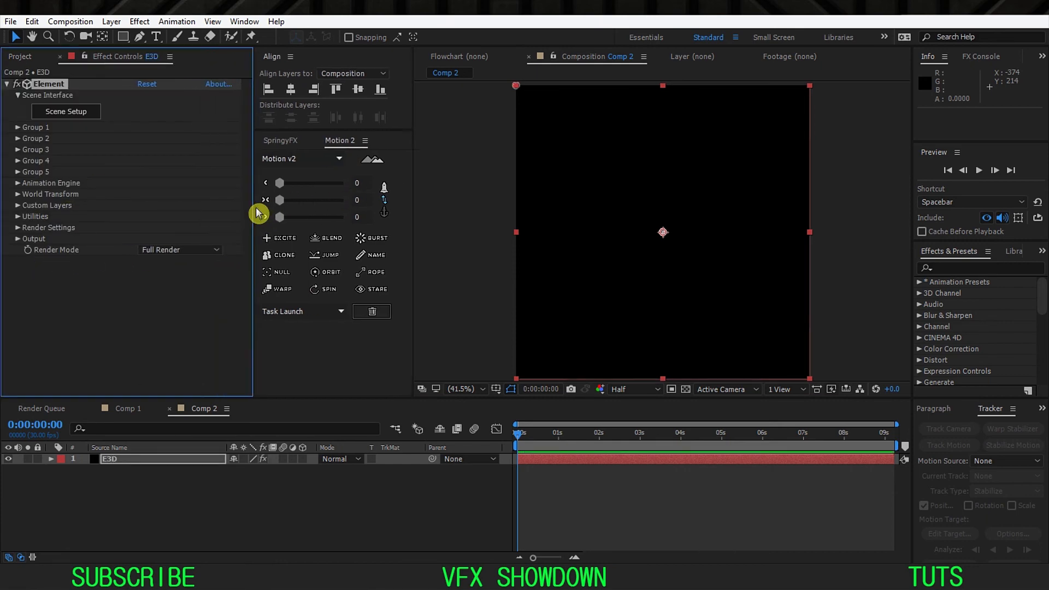
pyautogui.click(65, 111)
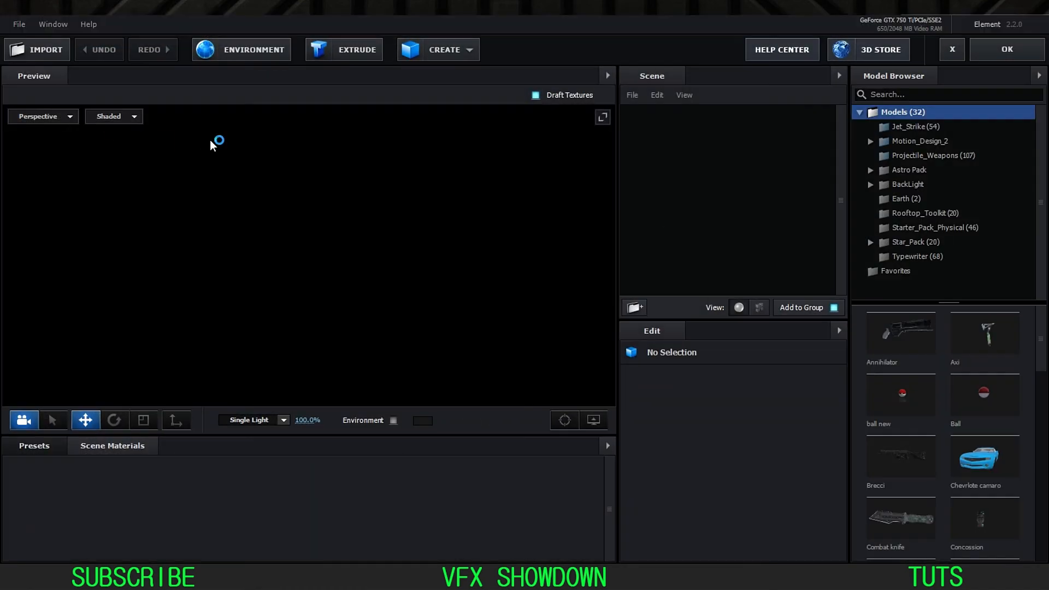
pyautogui.click(471, 52)
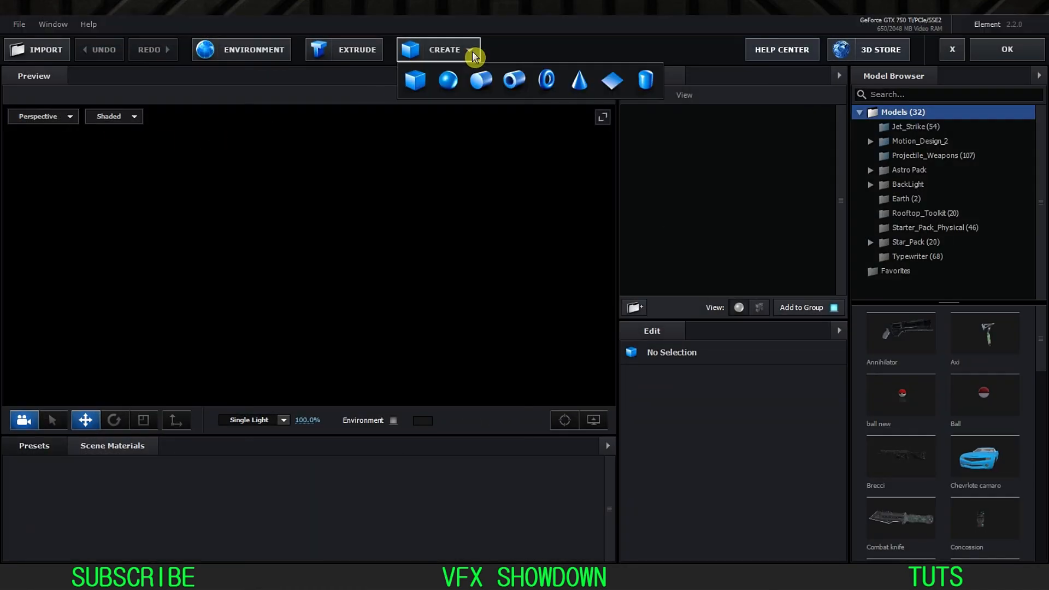
pyautogui.click(419, 80)
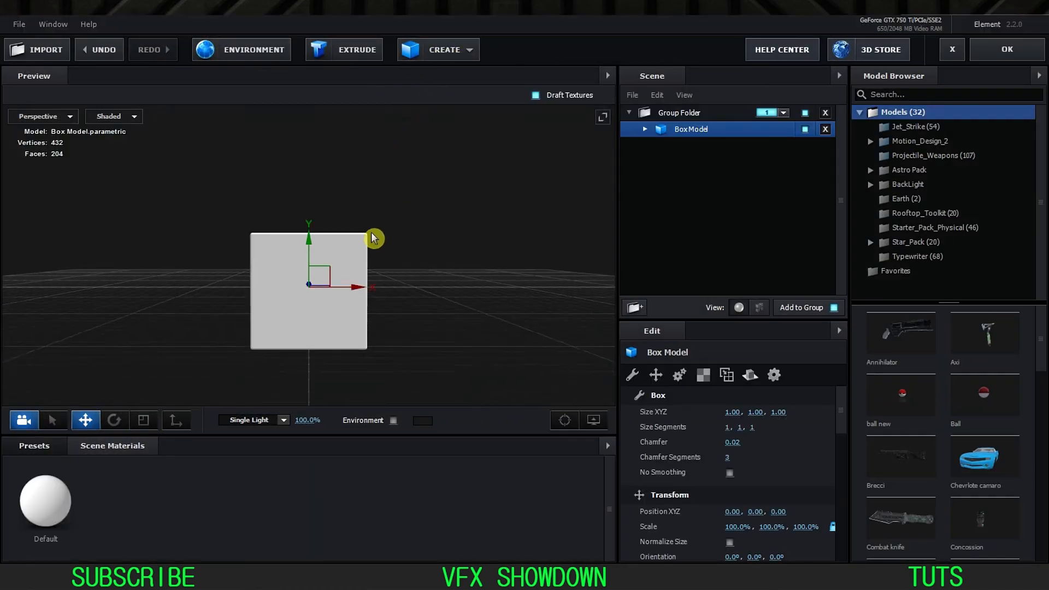
# Step: Show the box model in wireframe and set its chamfer to 0.01
pyautogui.hotkey('ctrl', 'z')
pyautogui.moveTo(365, 315); pyautogui.dragTo(328, 285)
pyautogui.scroll(5, 331, 293)
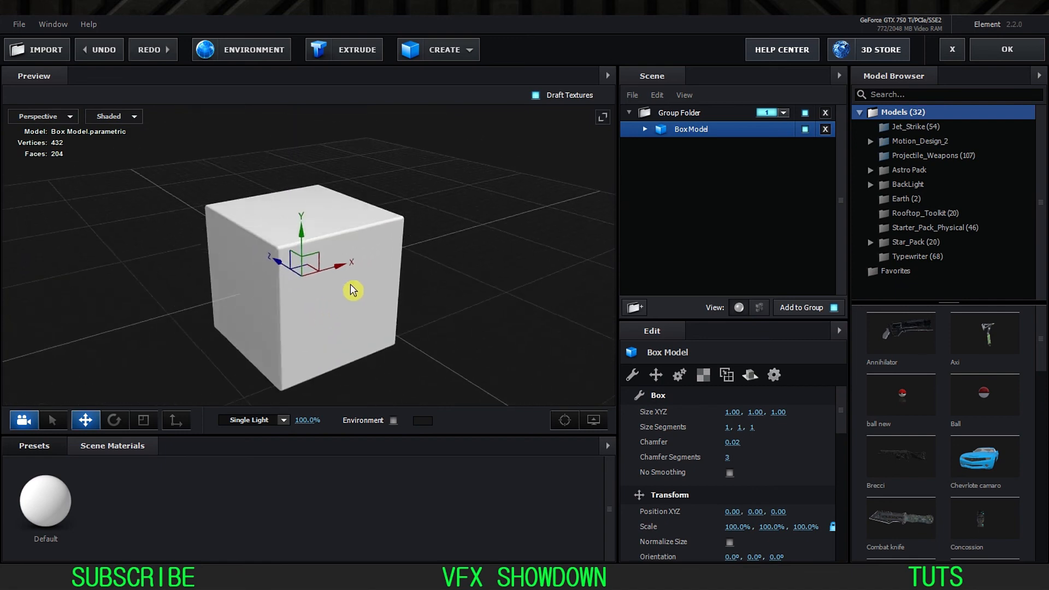
pyautogui.click(129, 116)
pyautogui.click(129, 131)
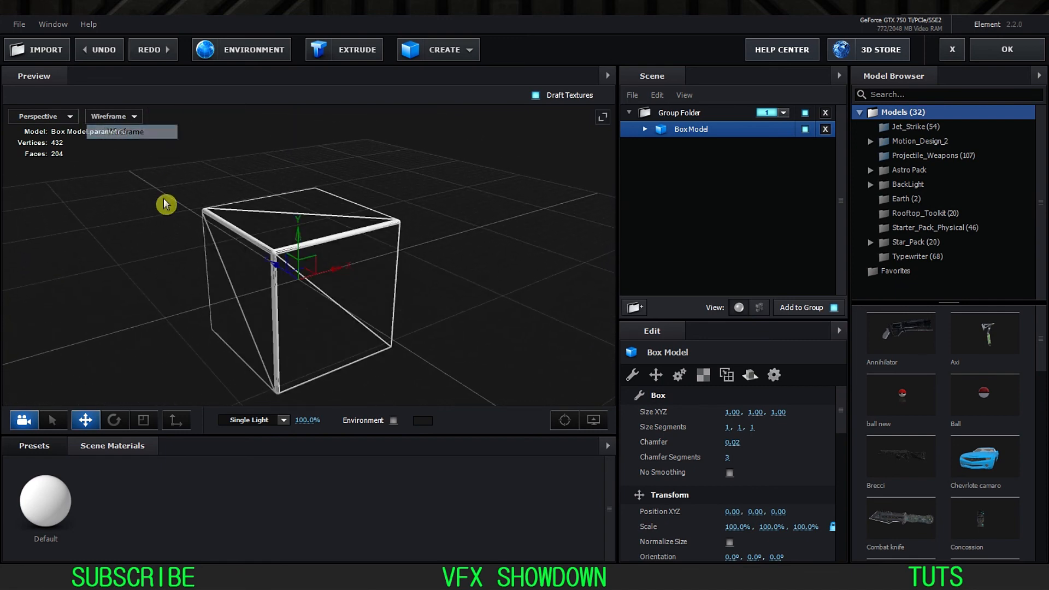
pyautogui.scroll(5, 286, 264)
pyautogui.moveTo(291, 267); pyautogui.dragTo(403, 234)
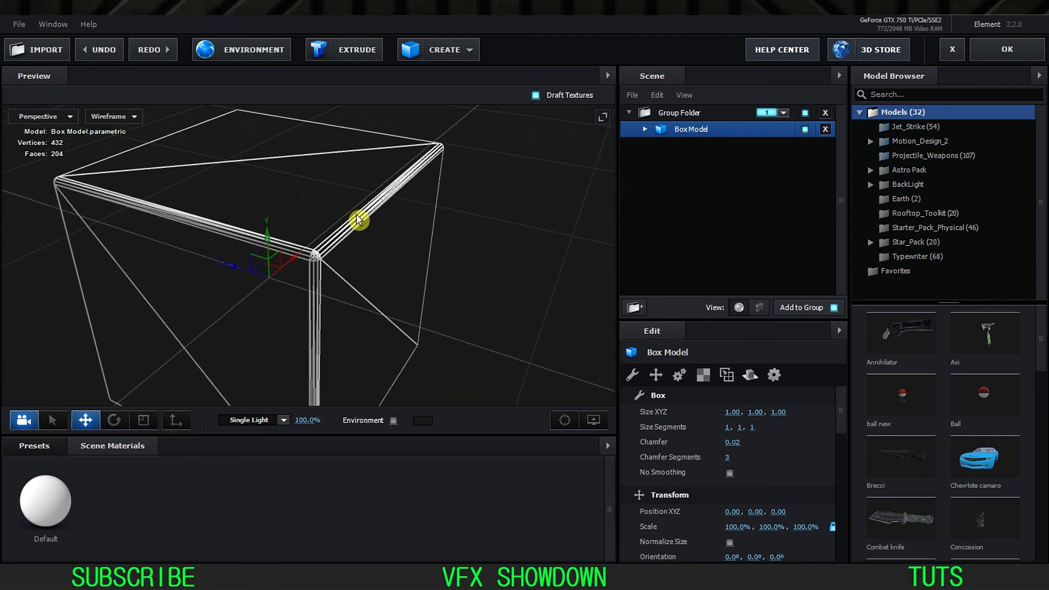
pyautogui.moveTo(733, 442); pyautogui.dragTo(722, 449)
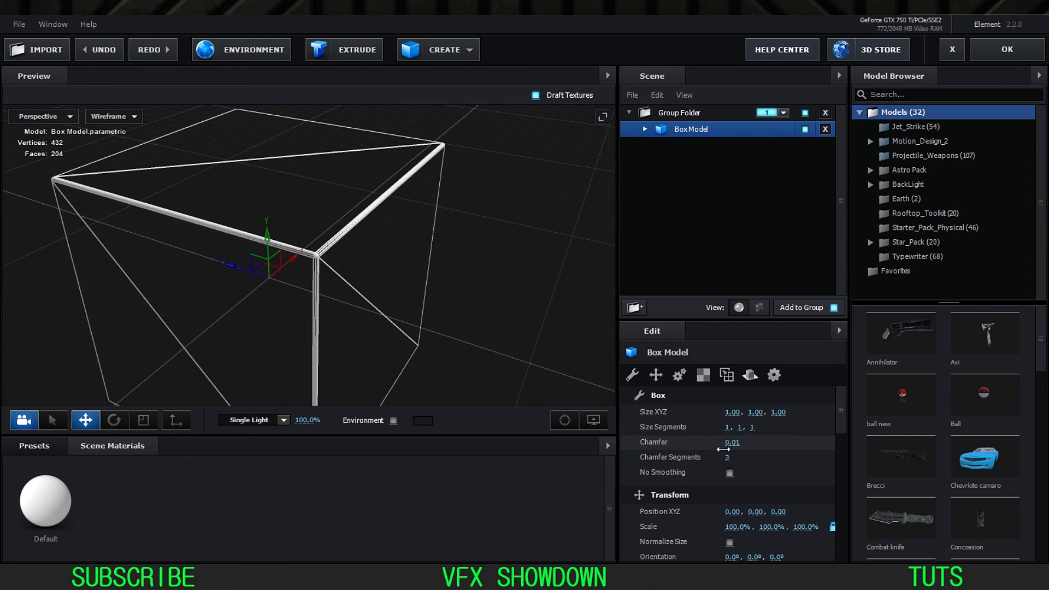
pyautogui.moveTo(724, 449); pyautogui.dragTo(724, 449)
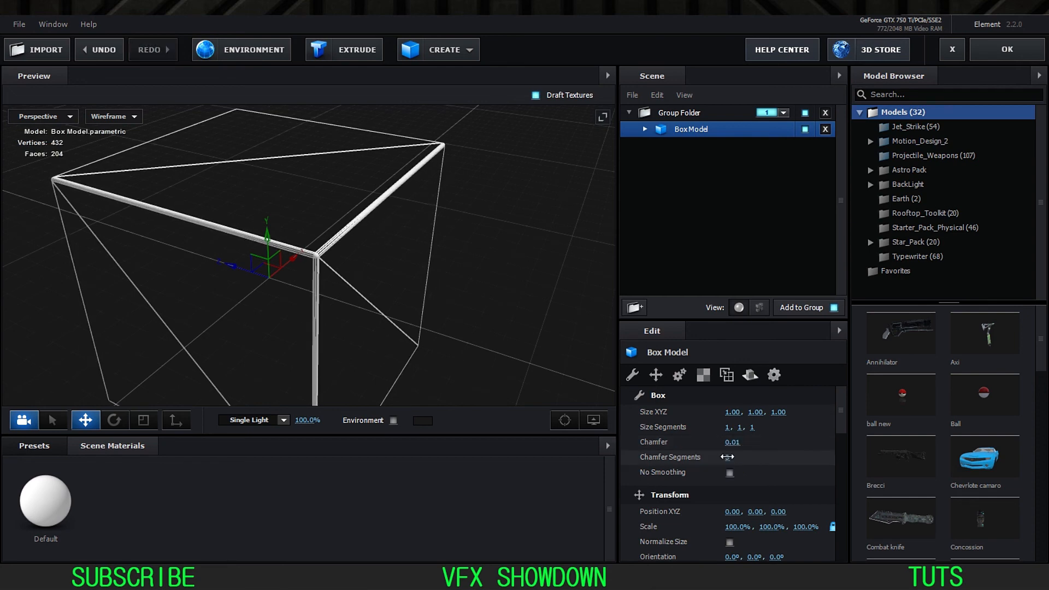
# Step: Return the box preview to shaded display
pyautogui.moveTo(286, 189); pyautogui.dragTo(229, 164)
pyautogui.click(133, 117)
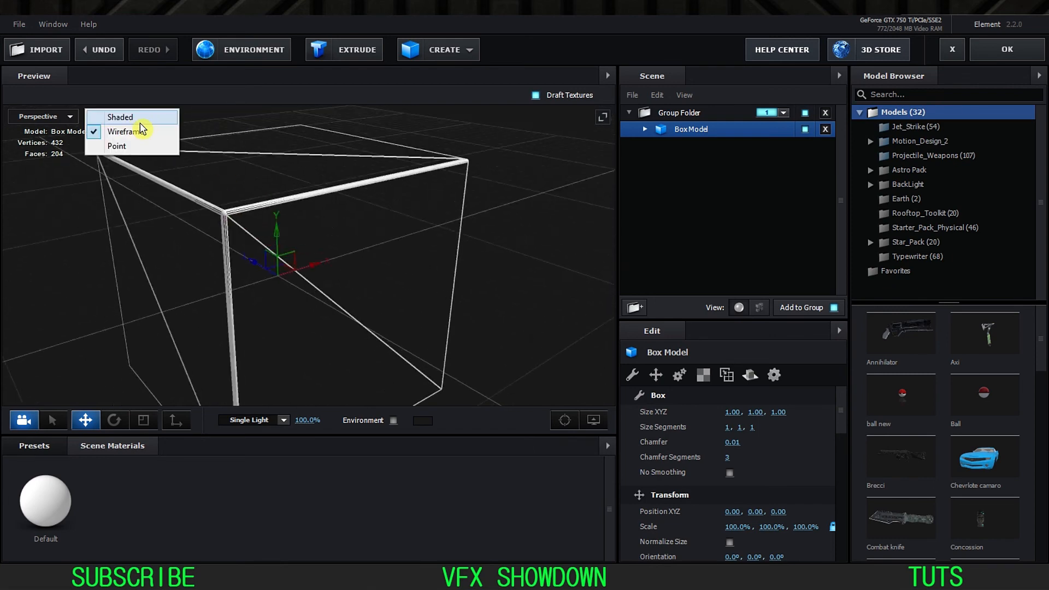
pyautogui.click(139, 120)
pyautogui.scroll(-5, 178, 183)
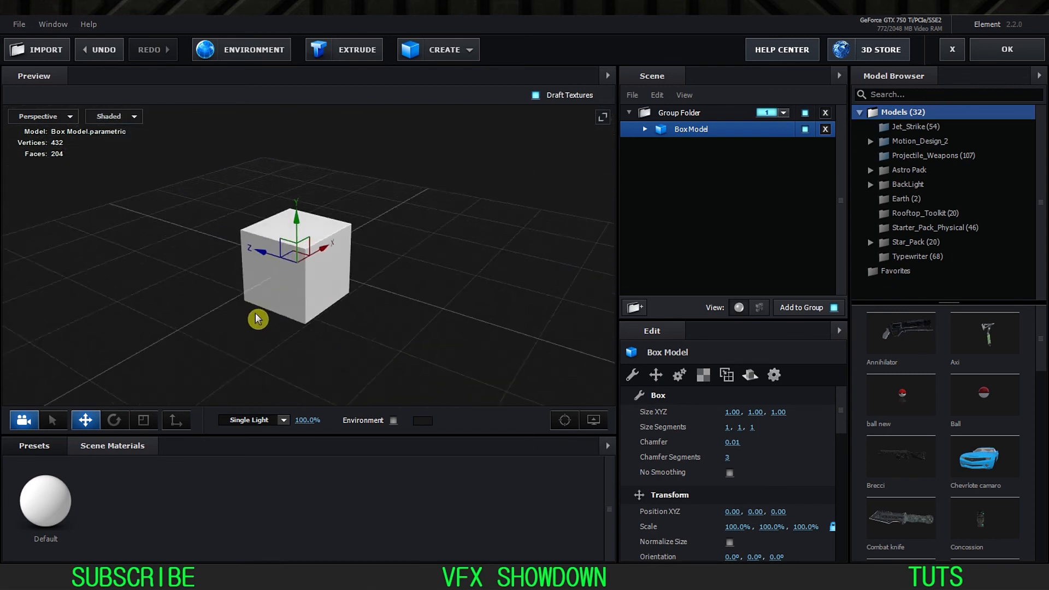
pyautogui.moveTo(258, 320)
pyautogui.mouseDown()
pyautogui.moveTo(234, 307)
pyautogui.moveTo(244, 305)
pyautogui.mouseUp()
# Step: Rename the box's group folder to BOX and accept the scene setup
pyautogui.click(630, 115)
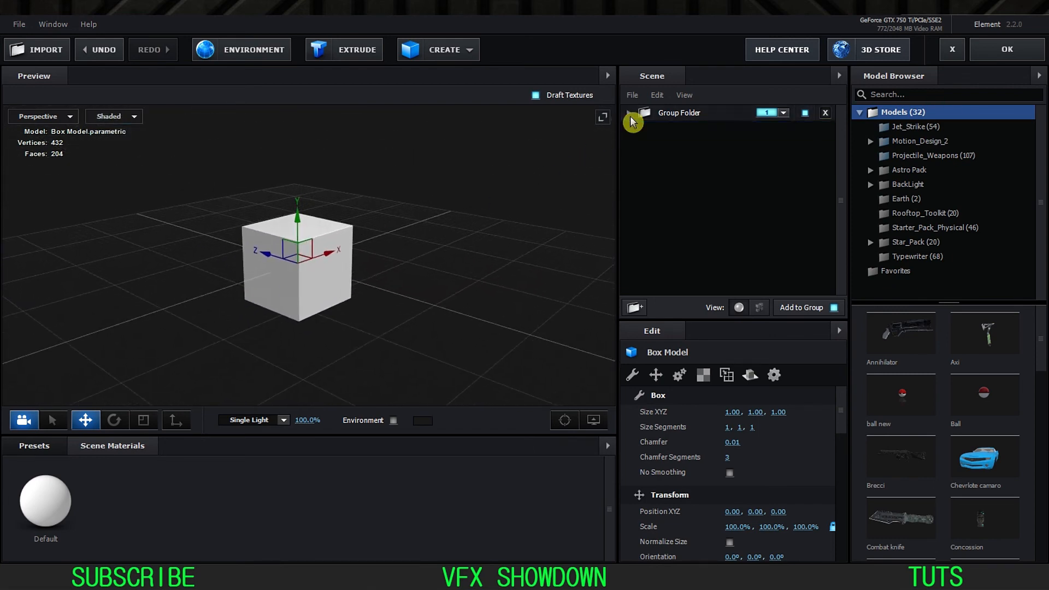
pyautogui.click(672, 116)
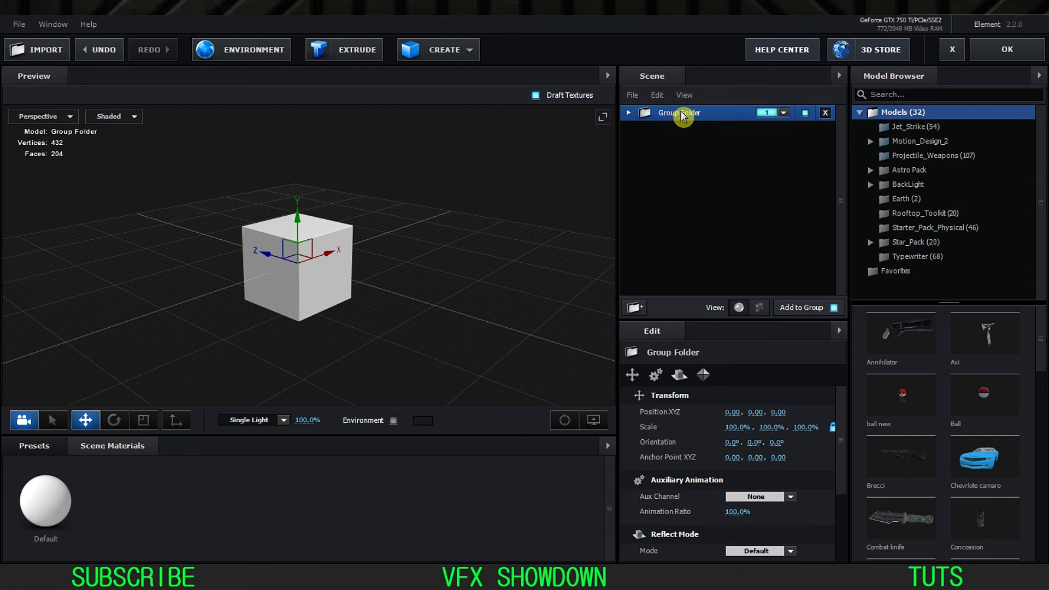
pyautogui.doubleClick(671, 116)
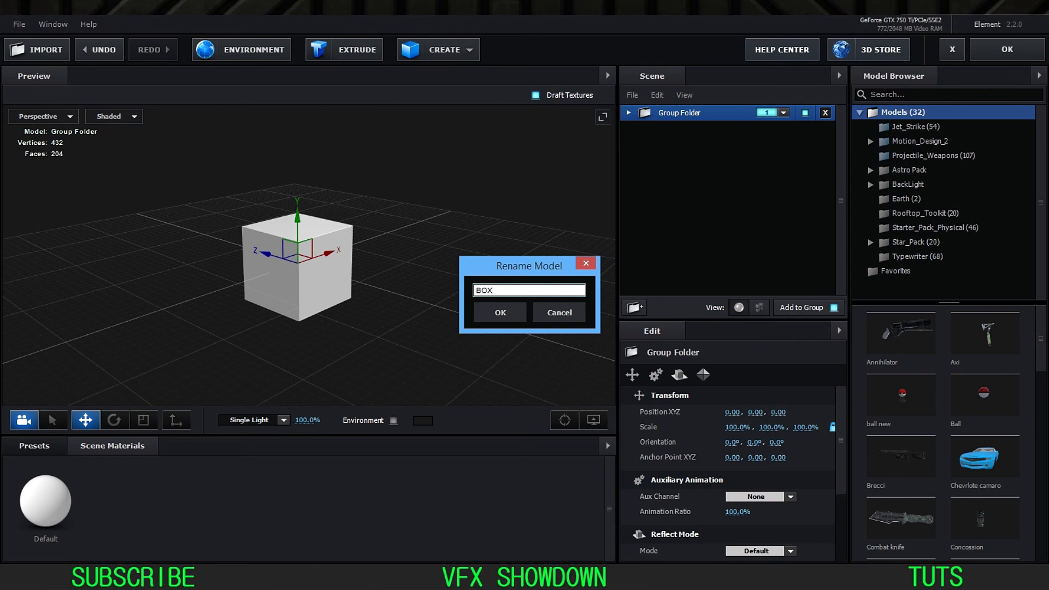
pyautogui.press('Return')
pyautogui.click(1006, 51)
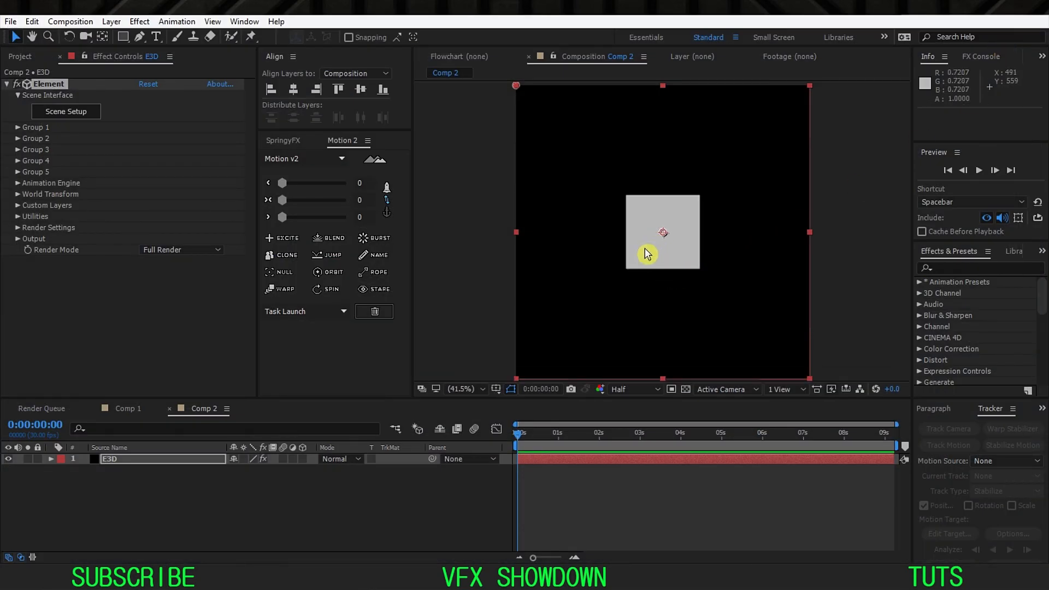
# Step: Add a two-node camera named Camera 1 with the 35mm preset to Comp 2
pyautogui.rightClick(173, 510)
pyautogui.moveTo(284, 380)
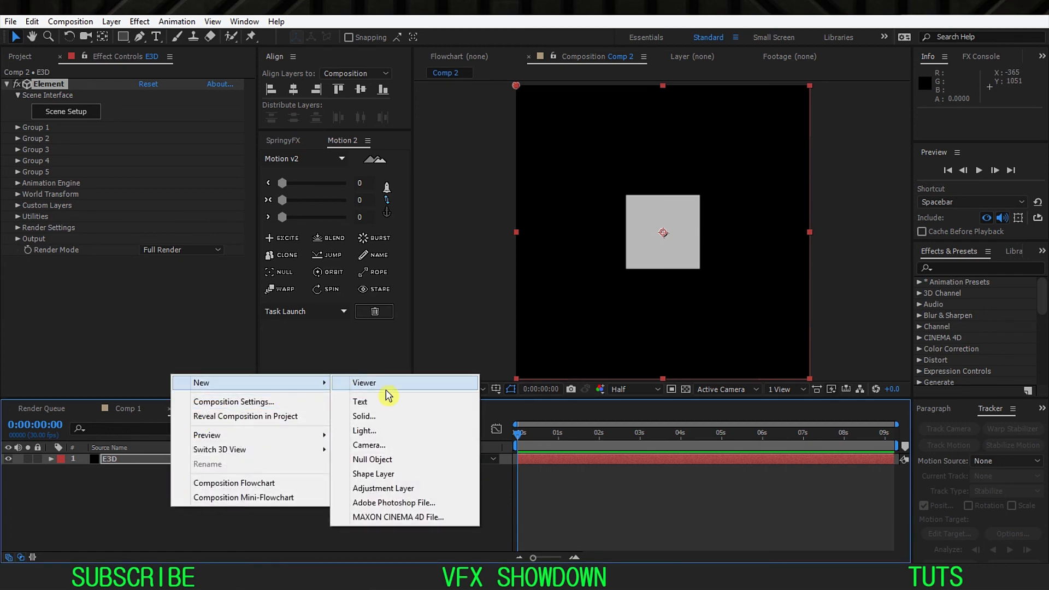
pyautogui.click(378, 447)
pyautogui.click(325, 117)
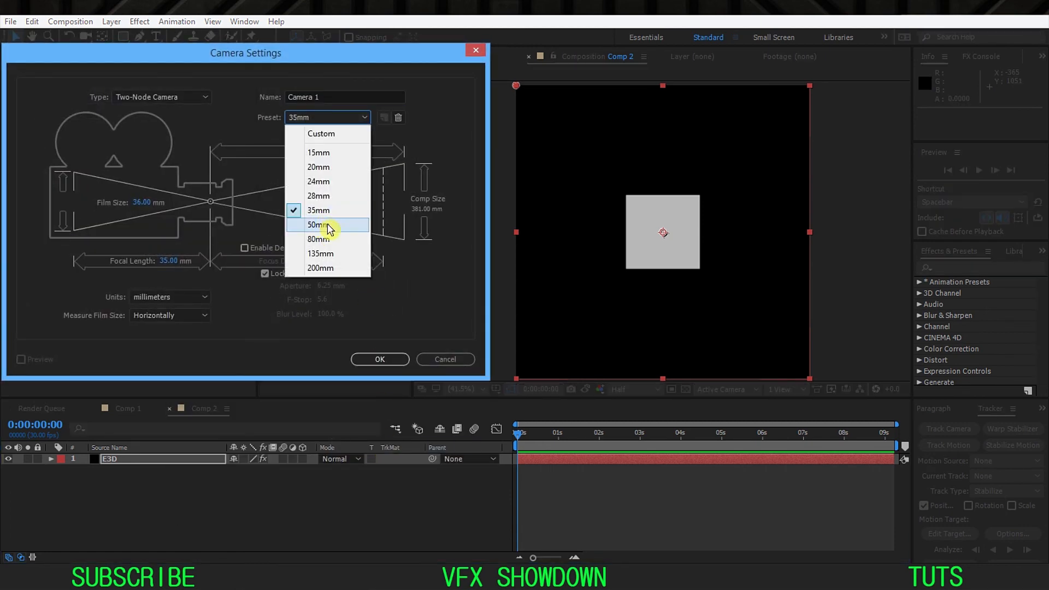
pyautogui.click(322, 224)
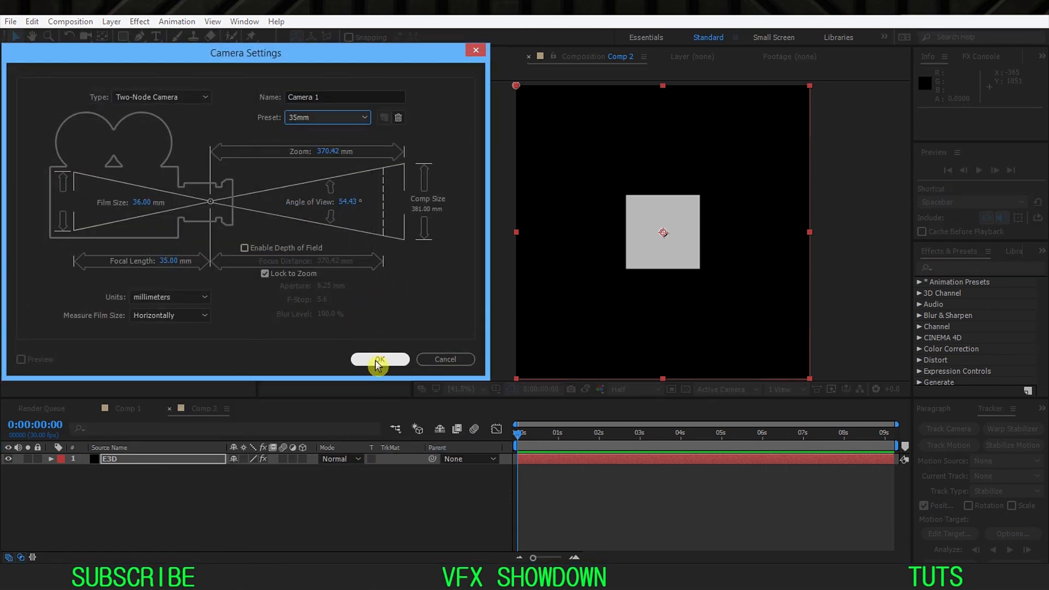
pyautogui.click(378, 359)
# Step: Orbit Camera 1 to an elevated angled view of the box, at about position 111.8, 224.6, -905.4
pyautogui.click(214, 459)
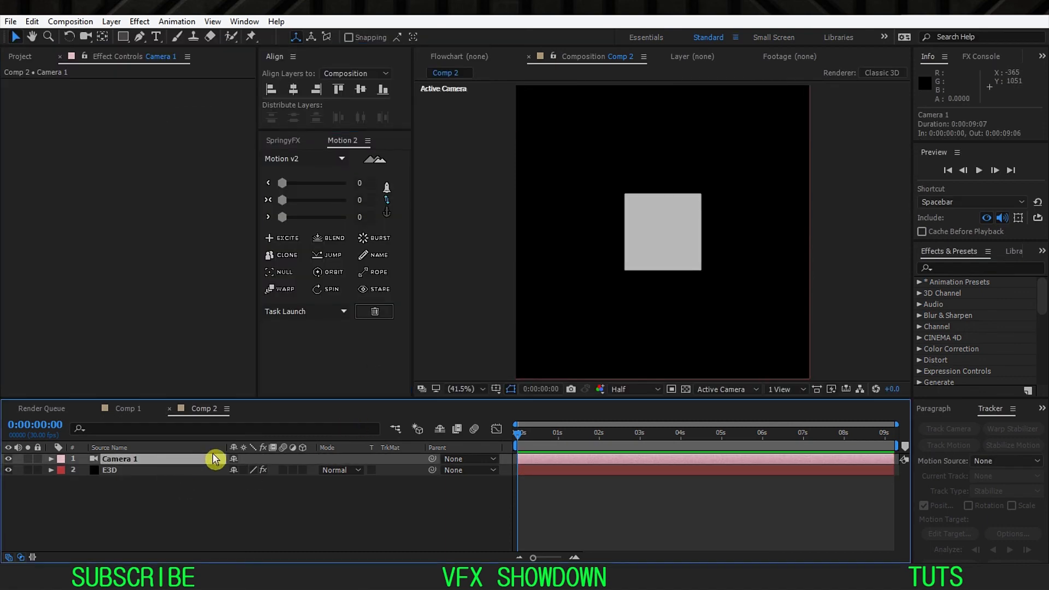
pyautogui.press('c')
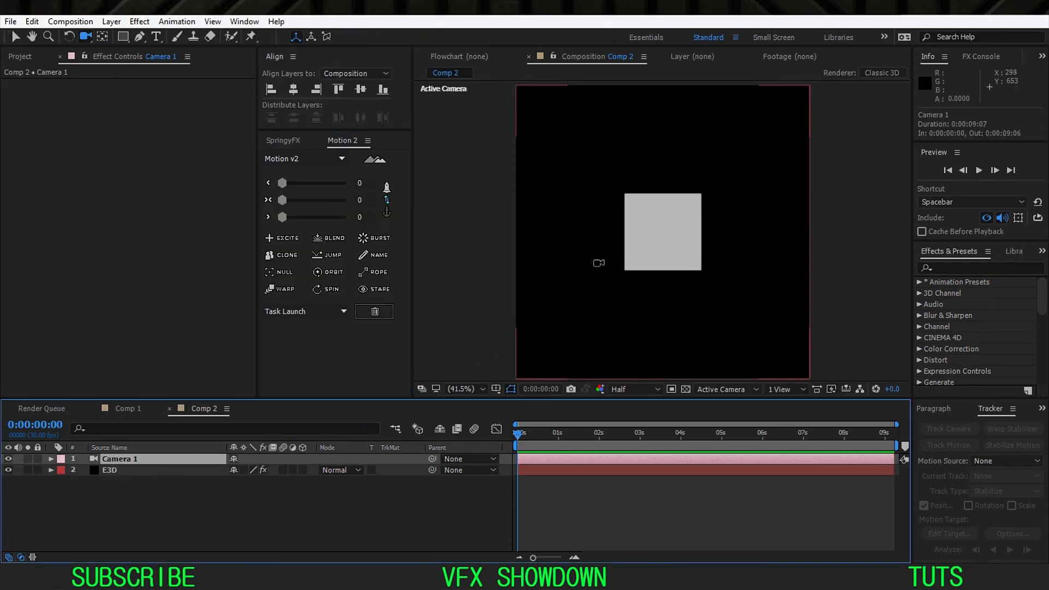
pyautogui.moveTo(610, 253); pyautogui.dragTo(628, 335)
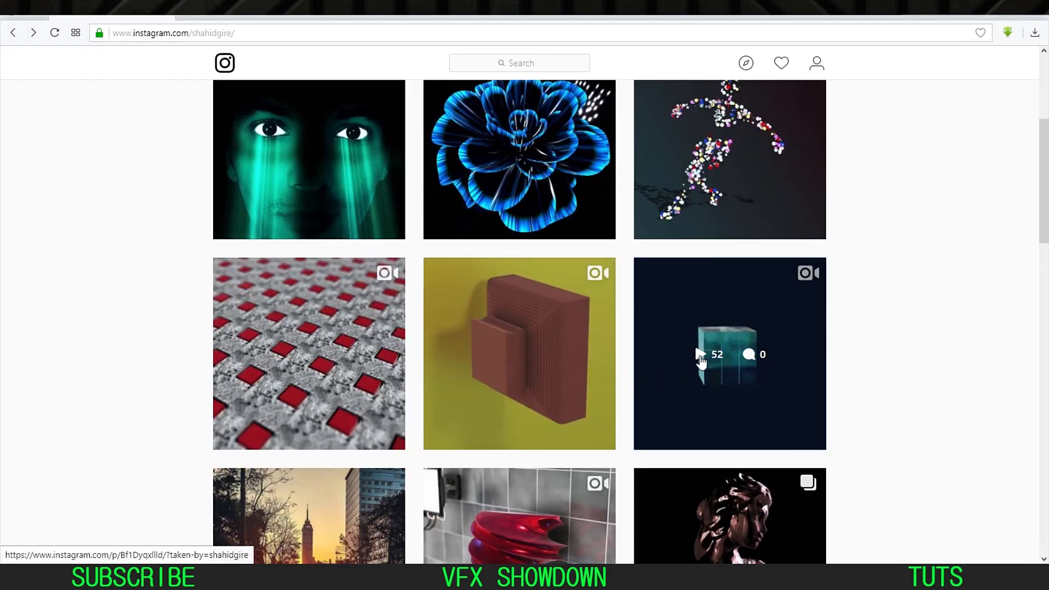
# Step: Check the reference cube animation and orbit Camera 1 to match its angle, at about position 232.3, 309.9, -977.2
pyautogui.click(696, 346)
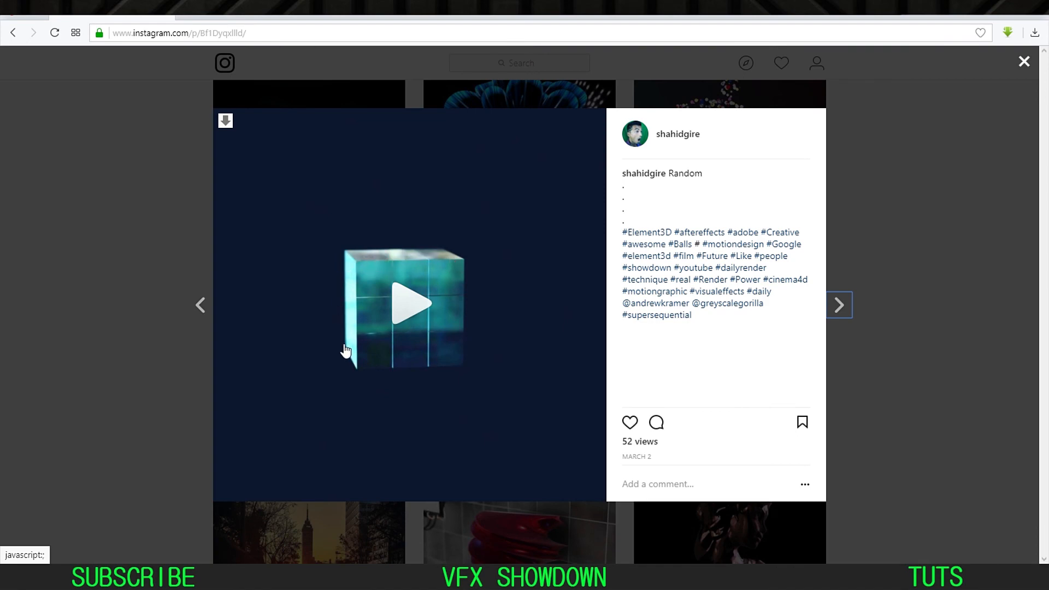
pyautogui.hotkey('alt', 'Tab')
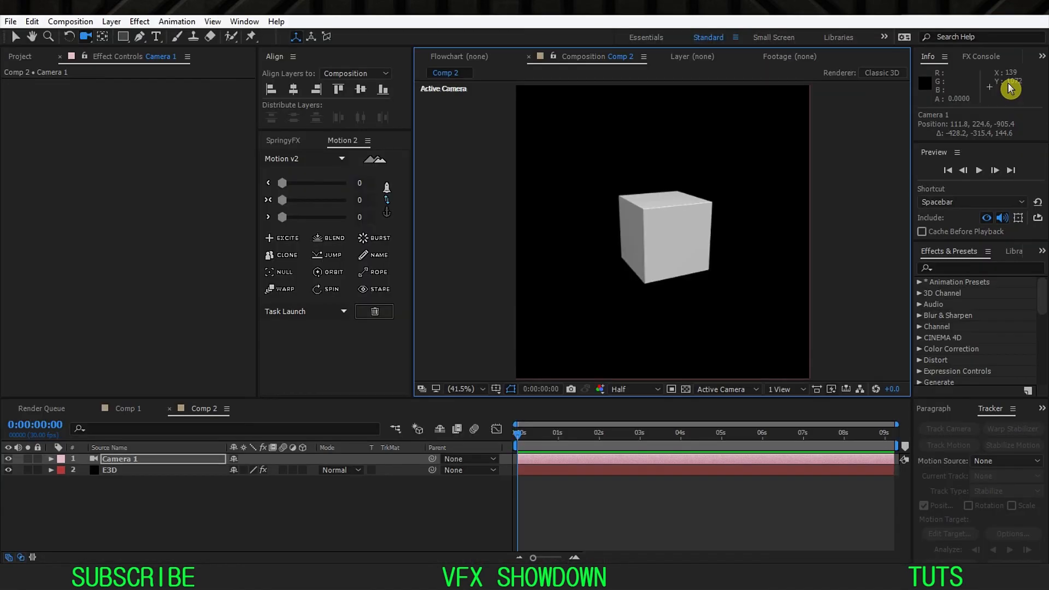
pyautogui.moveTo(663, 241); pyautogui.dragTo(657, 238)
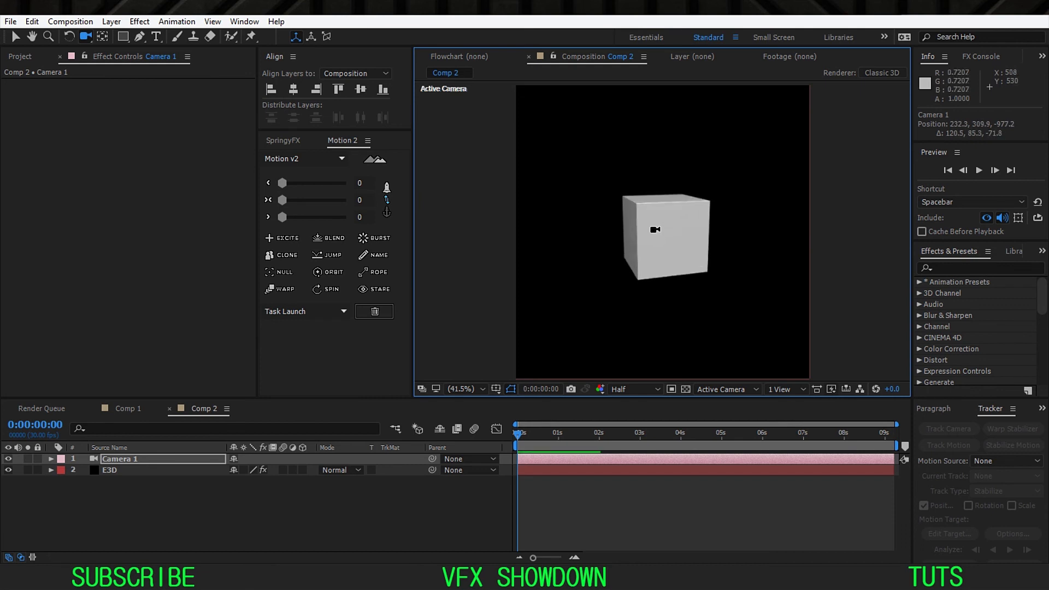
# Step: Set the replicator shape of Group 1 on the E3D layer to 3D Grid
pyautogui.click(136, 471)
pyautogui.click(18, 128)
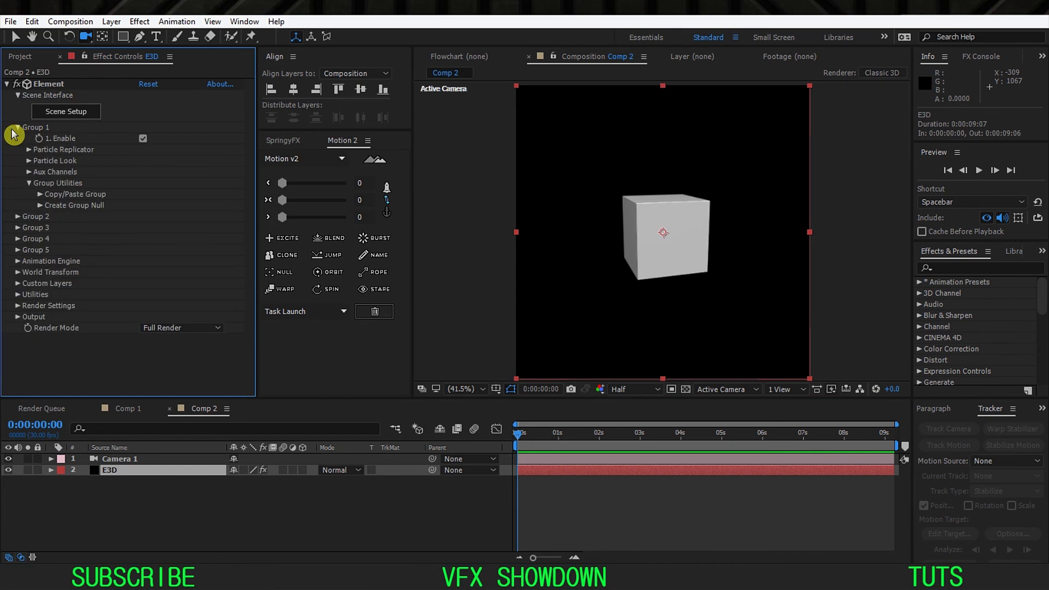
pyautogui.click(29, 151)
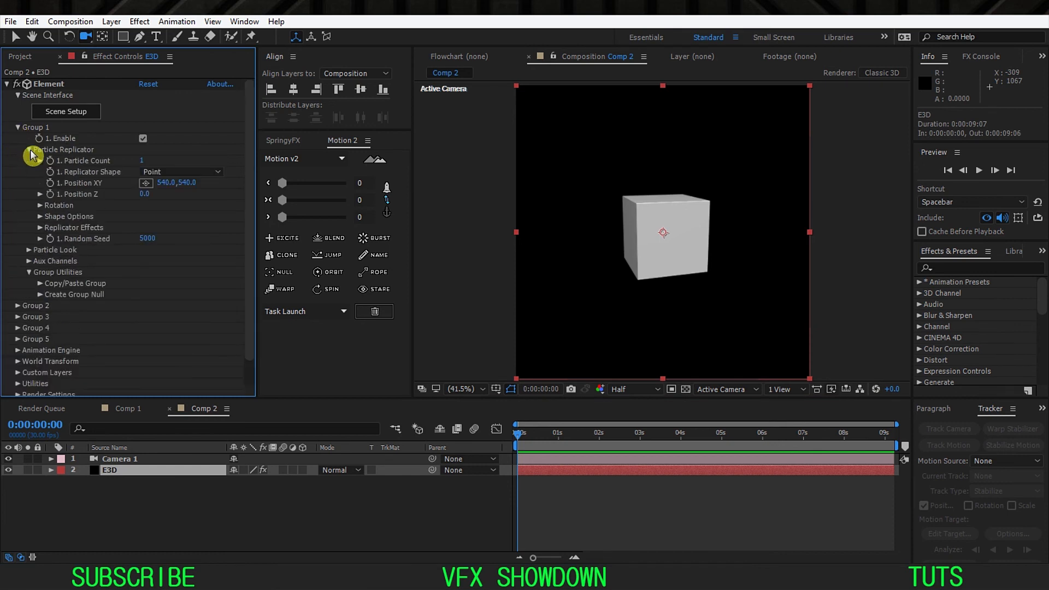
pyautogui.click(171, 172)
pyautogui.click(175, 201)
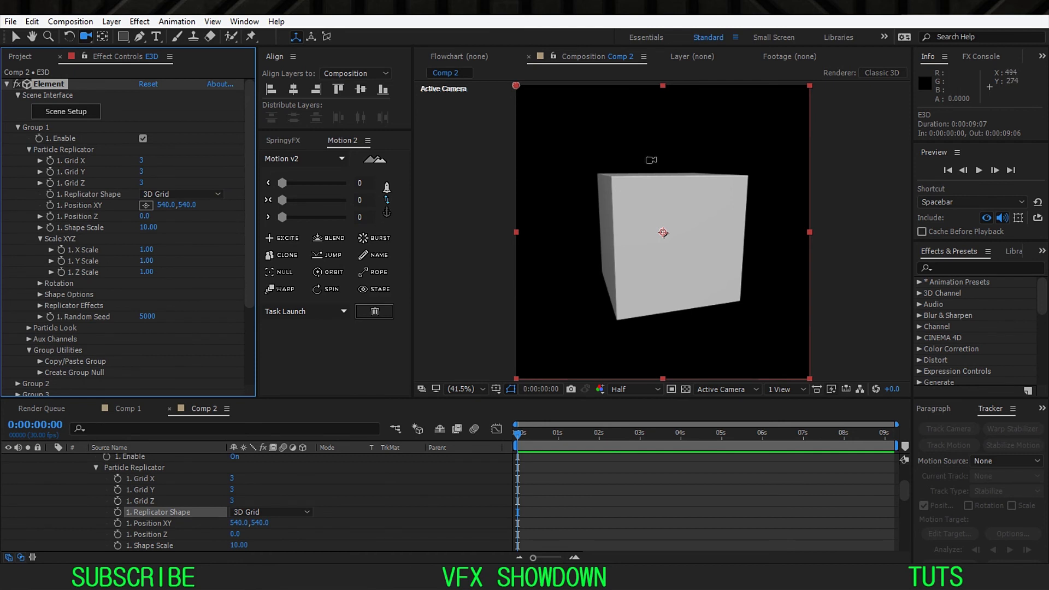
# Step: Raise Group 1's Shape Scale to 37 and pull Camera 1 back to about position -214.1, -243.2, -2688.3
pyautogui.moveTo(652, 160); pyautogui.dragTo(595, 235)
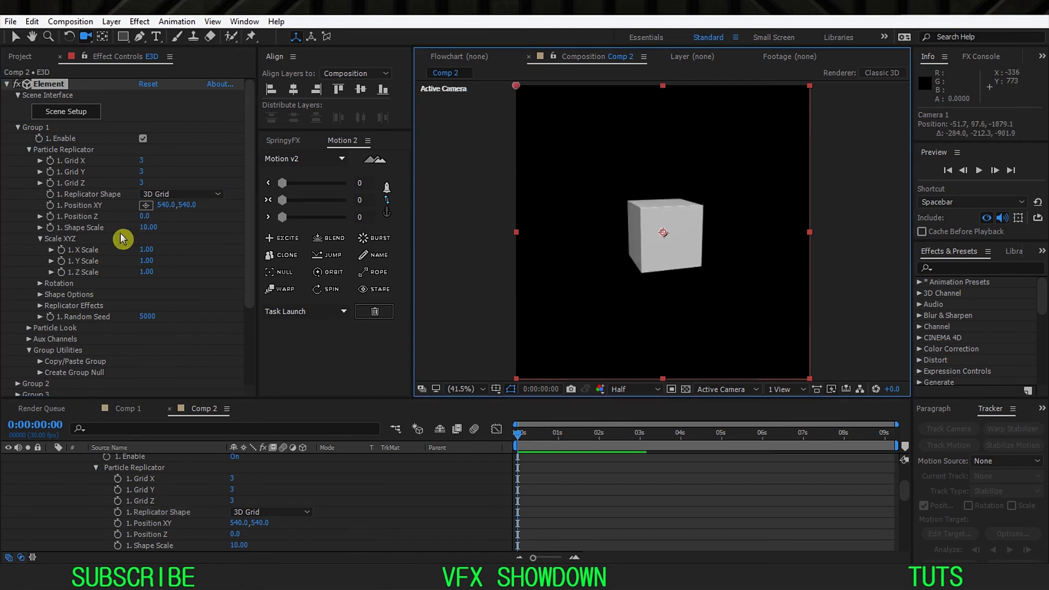
pyautogui.moveTo(143, 228); pyautogui.dragTo(180, 228)
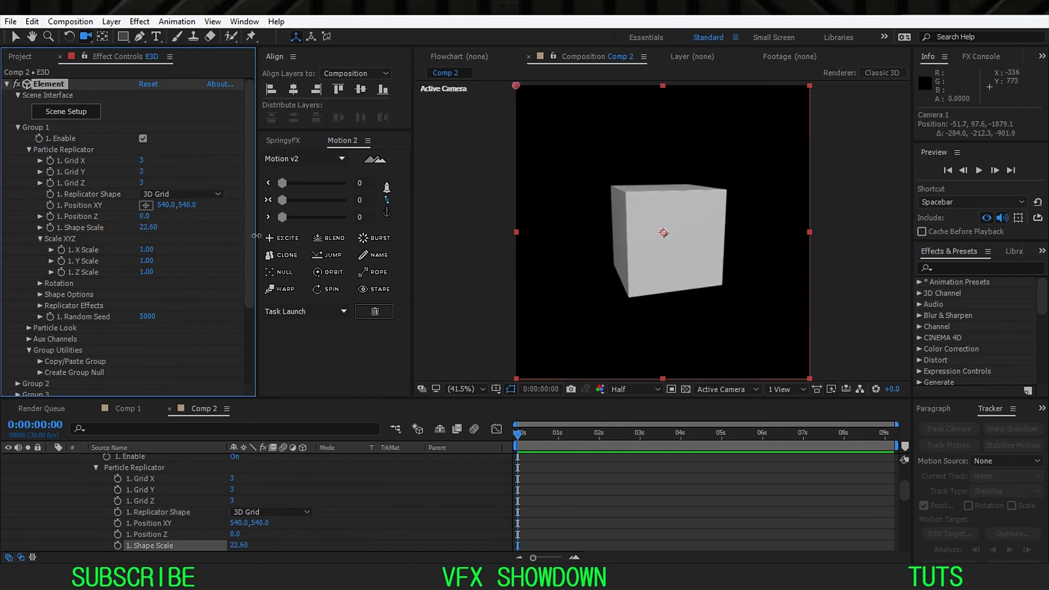
pyautogui.moveTo(256, 236); pyautogui.dragTo(334, 243)
pyautogui.moveTo(669, 185); pyautogui.dragTo(647, 231)
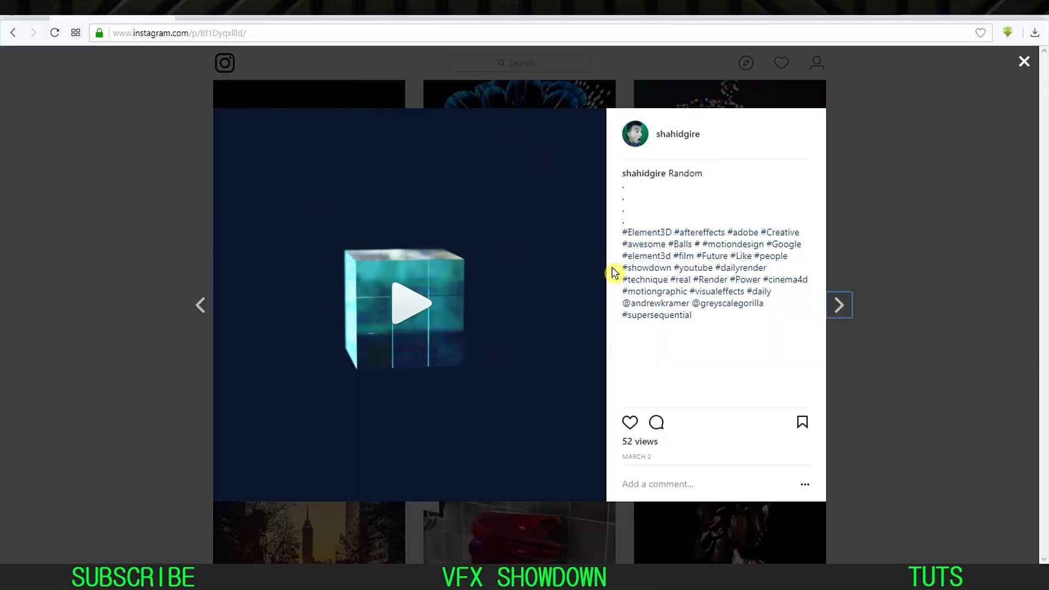
# Step: Compare with the reference animation, moving Camera 1 to about -276.5, -308.0, -2910.5 and lowering Group 1's Shape Scale to 34
pyautogui.click(405, 301)
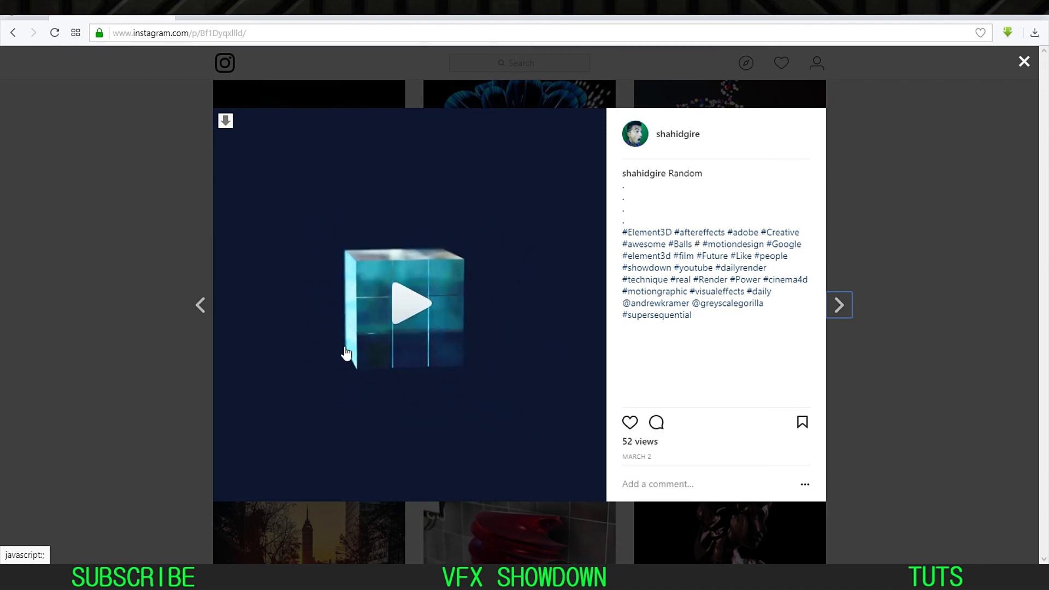
pyautogui.hotkey('alt', 'Tab')
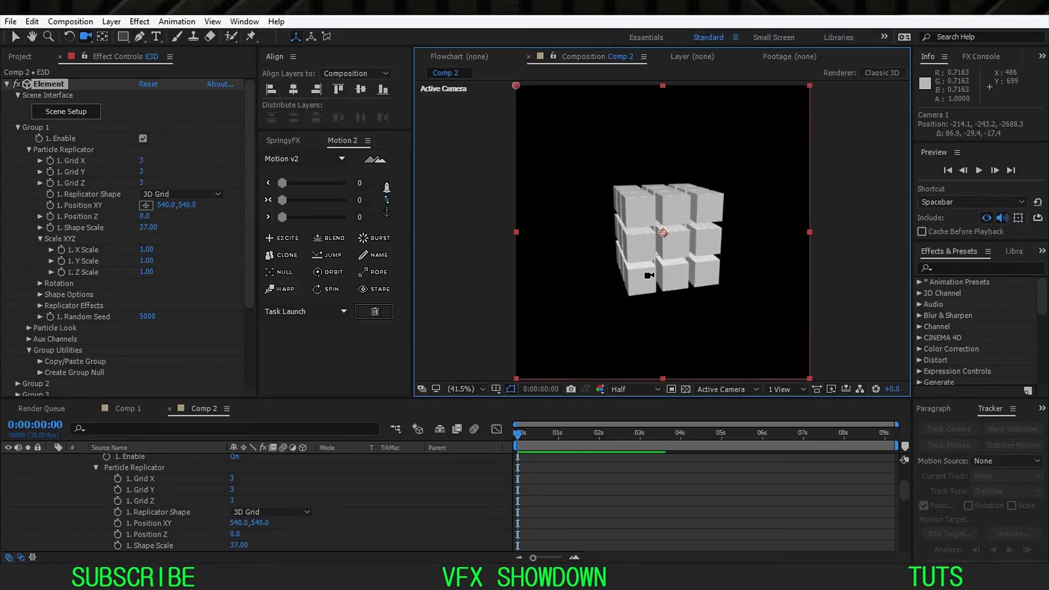
pyautogui.moveTo(640, 215)
pyautogui.mouseDown()
pyautogui.moveTo(642, 204)
pyautogui.moveTo(642, 228)
pyautogui.mouseUp()
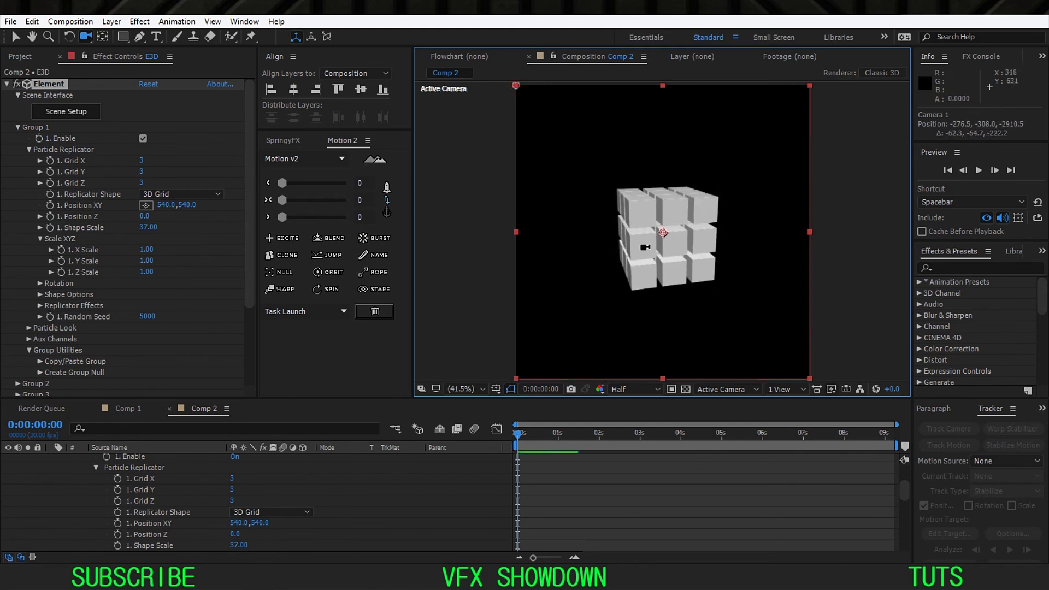
pyautogui.moveTo(148, 230)
pyautogui.mouseDown()
pyautogui.moveTo(167, 230)
pyautogui.moveTo(149, 230)
pyautogui.mouseUp()
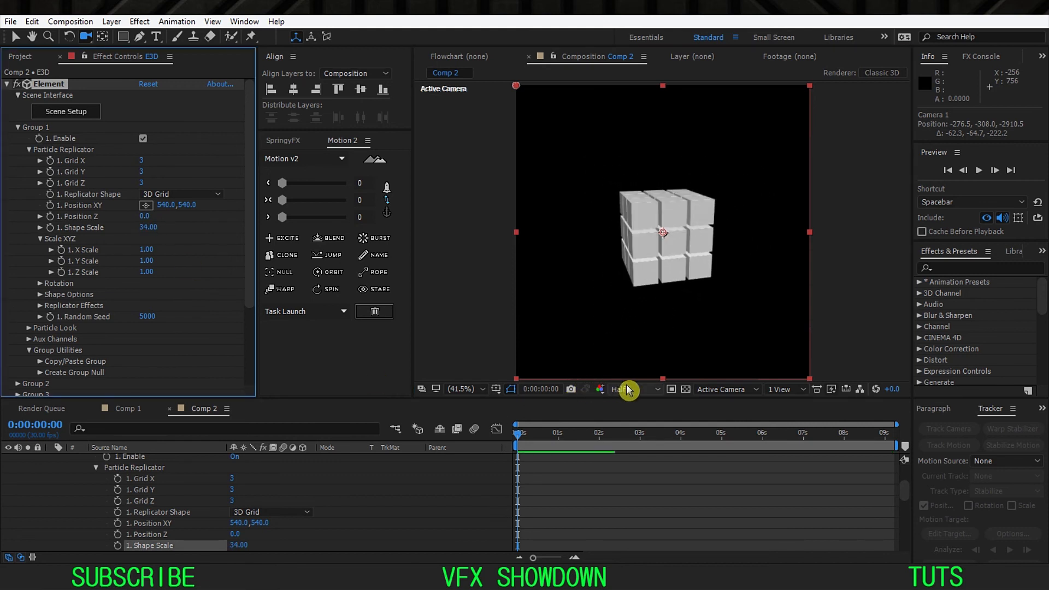
# Step: Switch the composition to Custom View 1 and orbit in close on the front of the cube grid
pyautogui.click(727, 389)
pyautogui.click(762, 344)
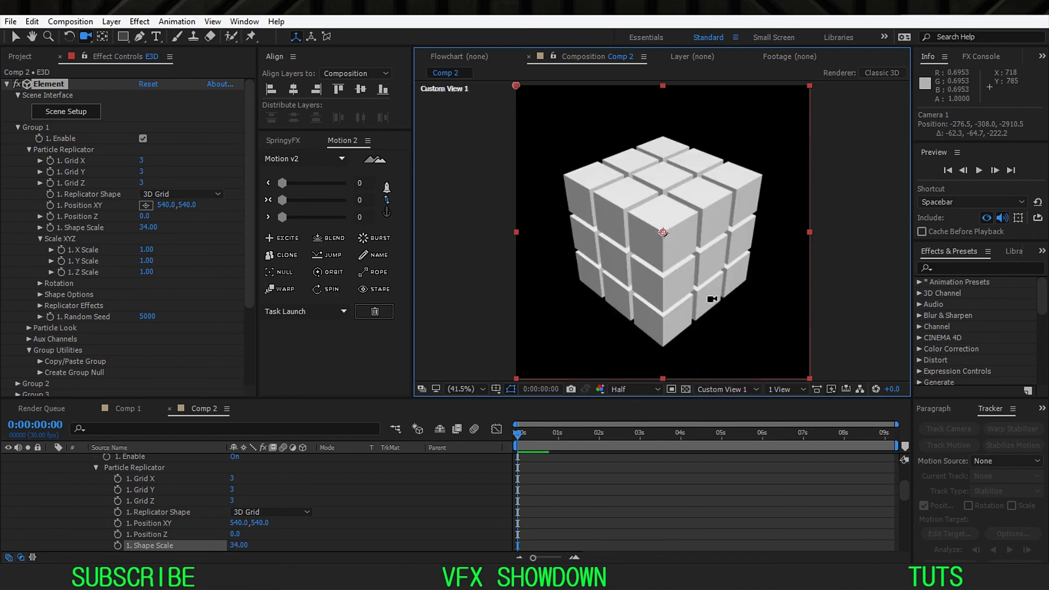
pyautogui.press('c')
pyautogui.moveTo(699, 271); pyautogui.dragTo(665, 213)
pyautogui.rightClick(640, 254)
pyautogui.click(628, 254)
pyautogui.press('c')
pyautogui.press('c')
pyautogui.press('c')
# Step: Try Shape Scale values of 30 and 31 for Group 1, and set it to 30.5 for narrow gaps
pyautogui.moveTo(146, 228); pyautogui.dragTo(141, 231)
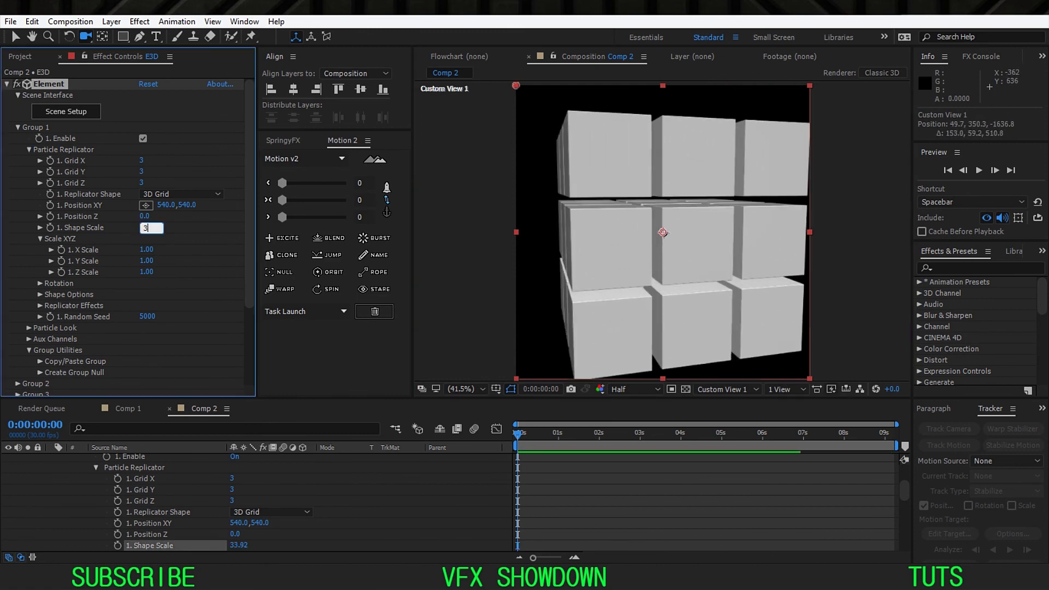
pyautogui.write('30')
pyautogui.press('Return')
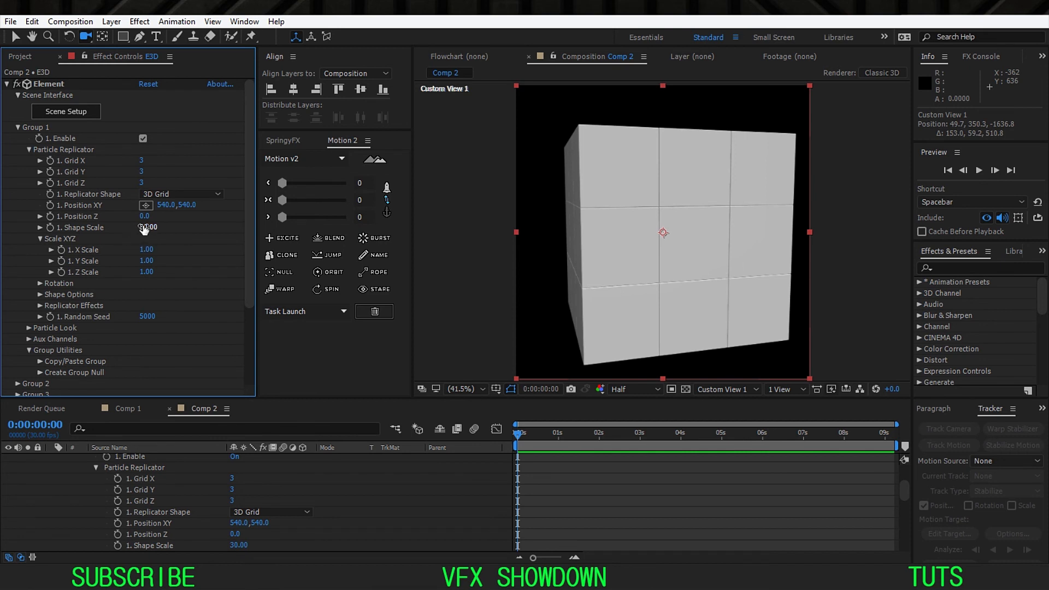
pyautogui.moveTo(144, 230); pyautogui.dragTo(145, 232)
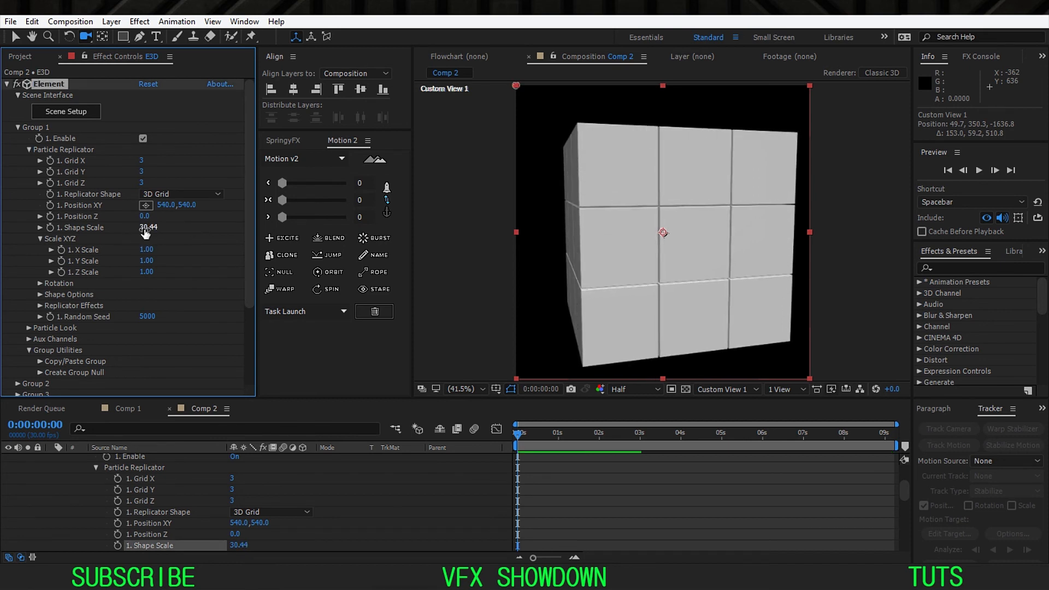
pyautogui.click(162, 228)
pyautogui.write('31')
pyautogui.press('Return')
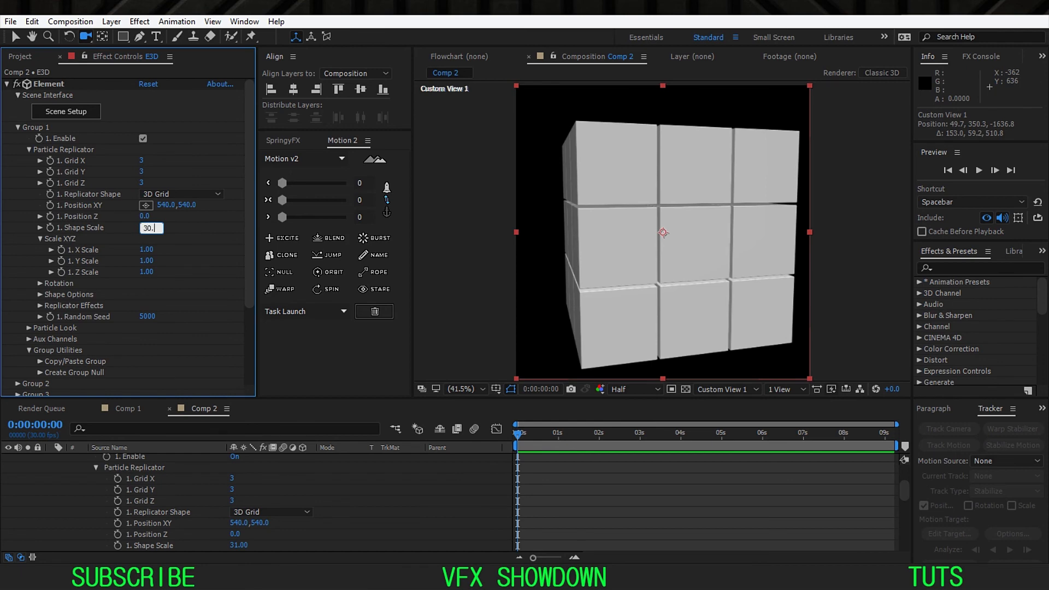
pyautogui.press('Return')
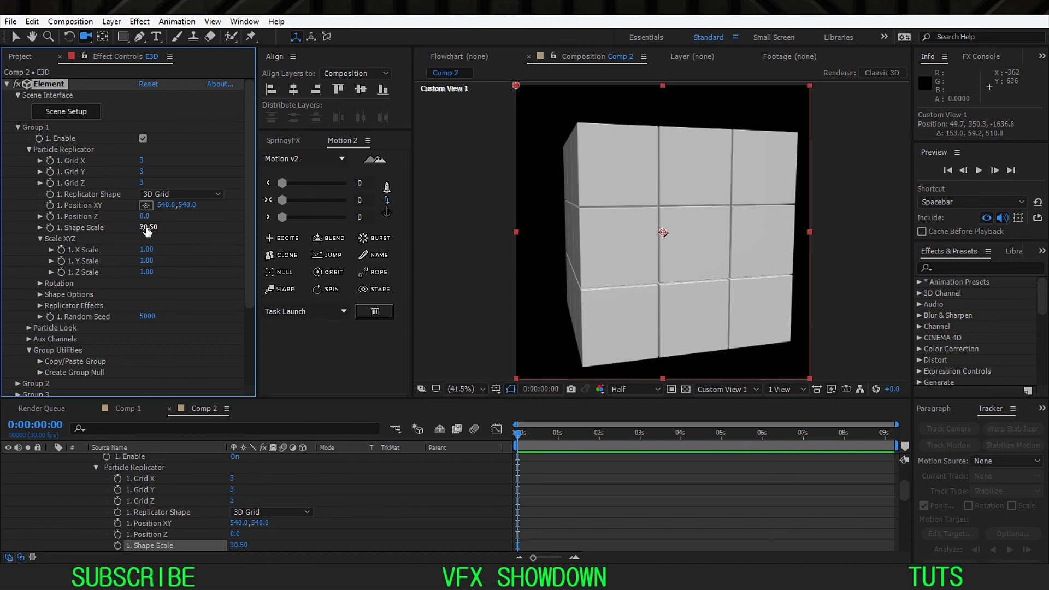
# Step: Return to the Active Camera view and enable keyframing of Group 1's Shape Scale at 0:00:00:00
pyautogui.click(729, 389)
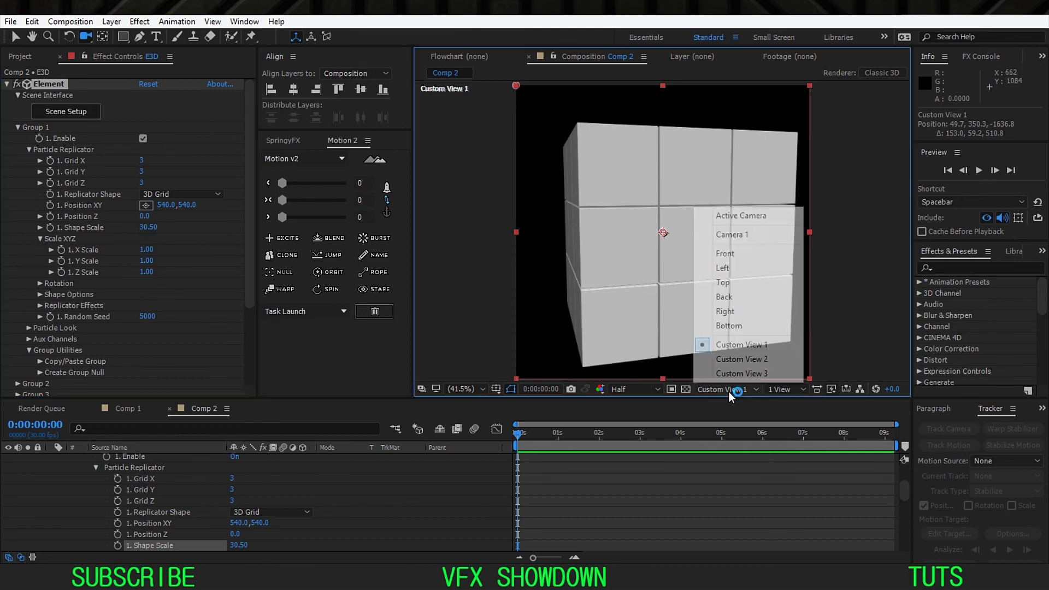
pyautogui.click(744, 218)
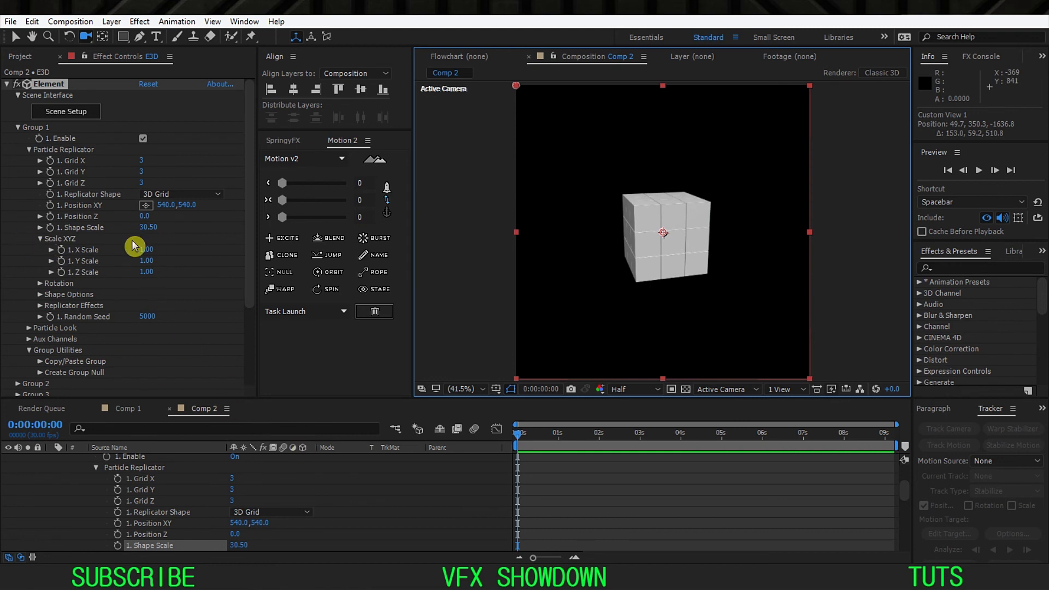
pyautogui.click(97, 233)
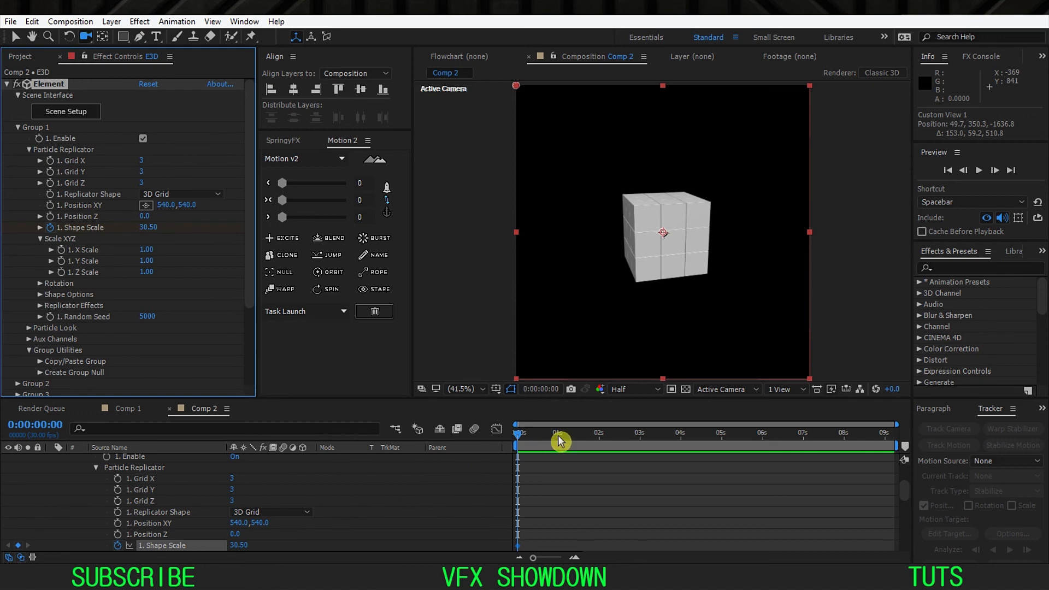
# Step: Keyframe Group 1's Shape Scale to 90 at 0:00:01:00 and preview the cubes spreading apart
pyautogui.press('=')
pyautogui.press('space')
pyautogui.moveTo(557, 473); pyautogui.dragTo(607, 476)
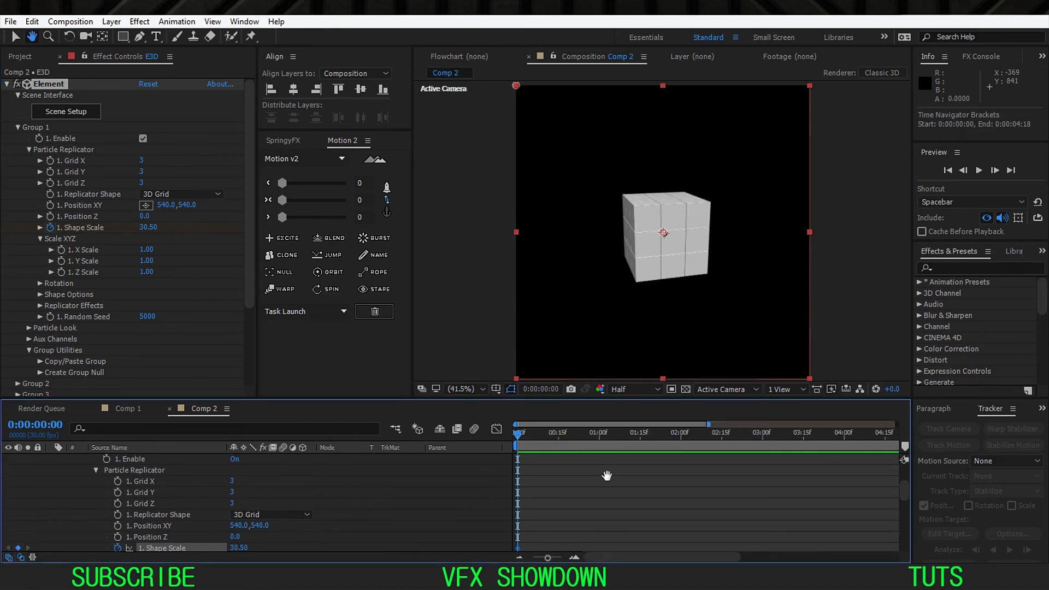
pyautogui.click(599, 441)
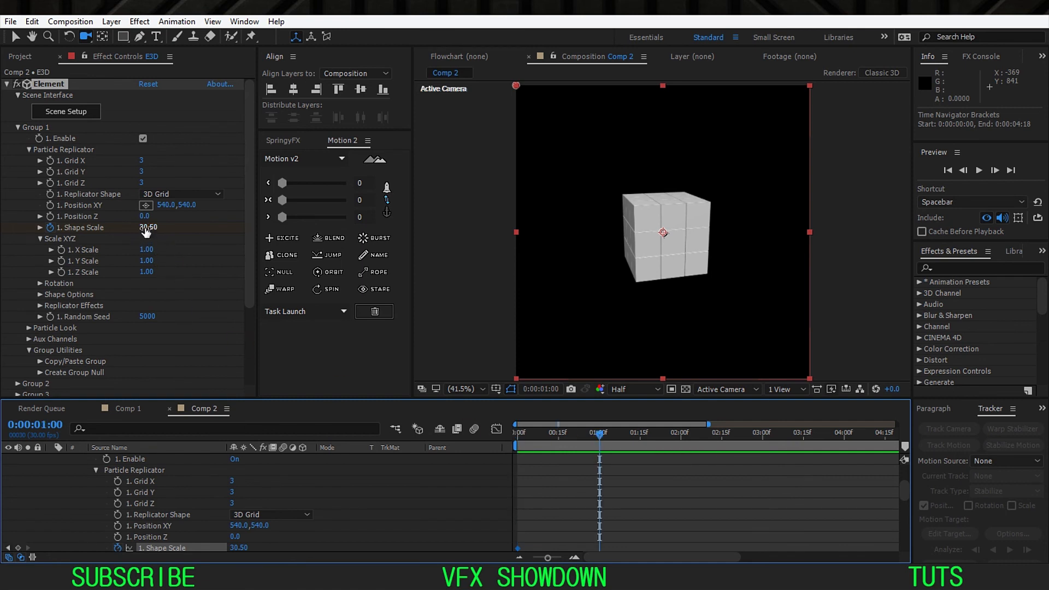
pyautogui.moveTo(147, 232); pyautogui.dragTo(187, 233)
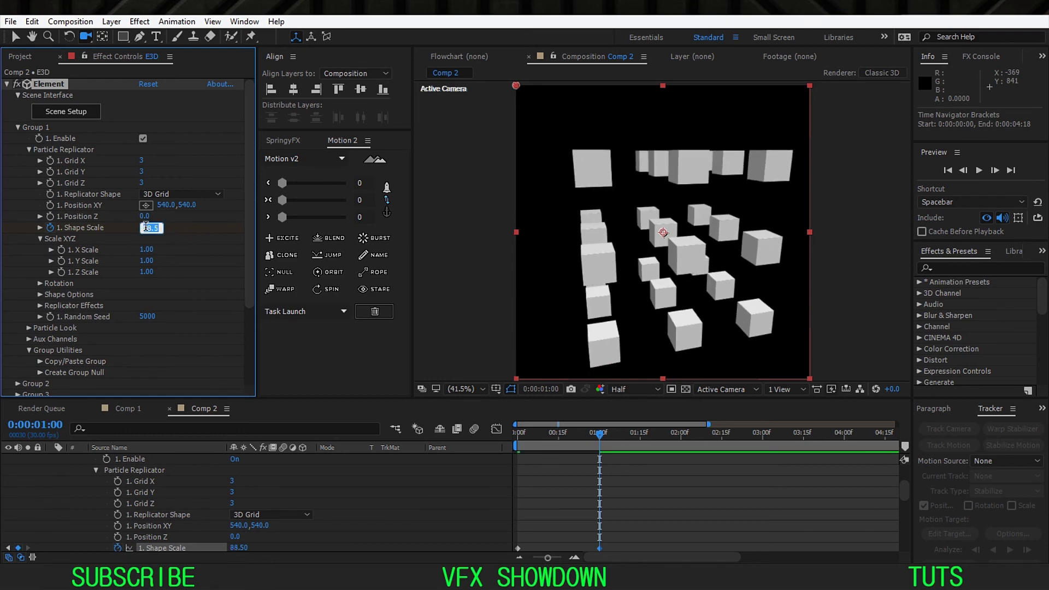
pyautogui.press('Return')
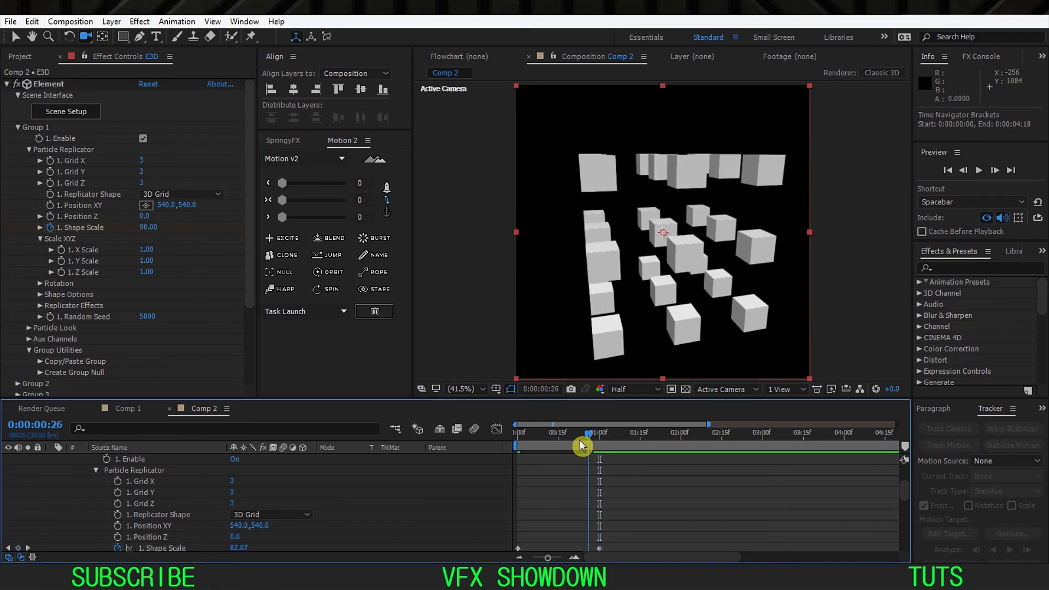
pyautogui.moveTo(578, 444)
pyautogui.mouseDown()
pyautogui.moveTo(510, 444)
pyautogui.moveTo(576, 443)
pyautogui.mouseUp()
pyautogui.press('space')
pyautogui.press('space')
pyautogui.press('space')
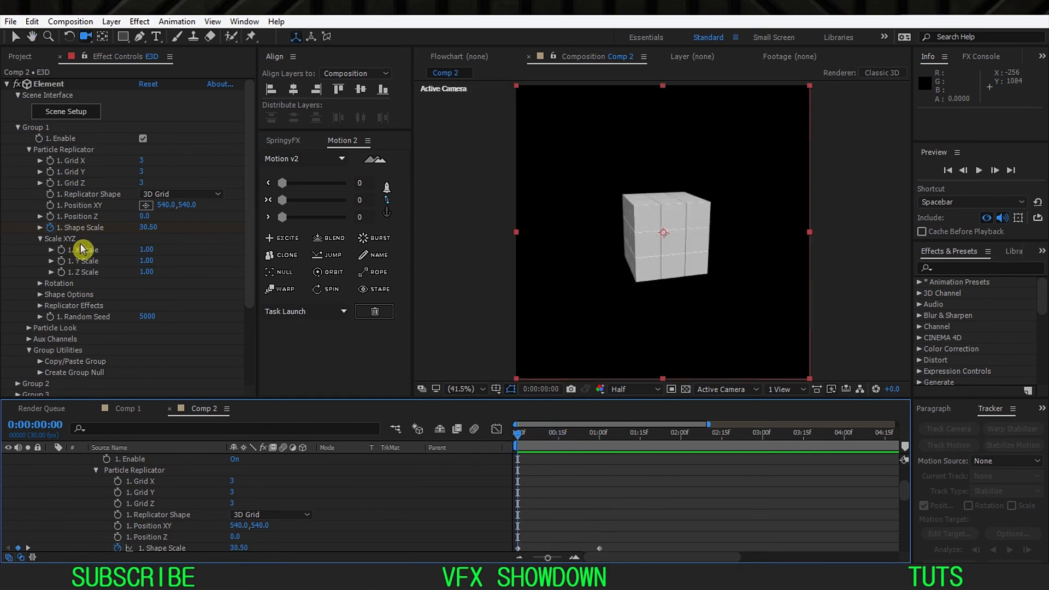
# Step: Keyframe Group 1's Particle Size Random from 0% at the first frame to 90% at 0:00:01:00
pyautogui.click(30, 150)
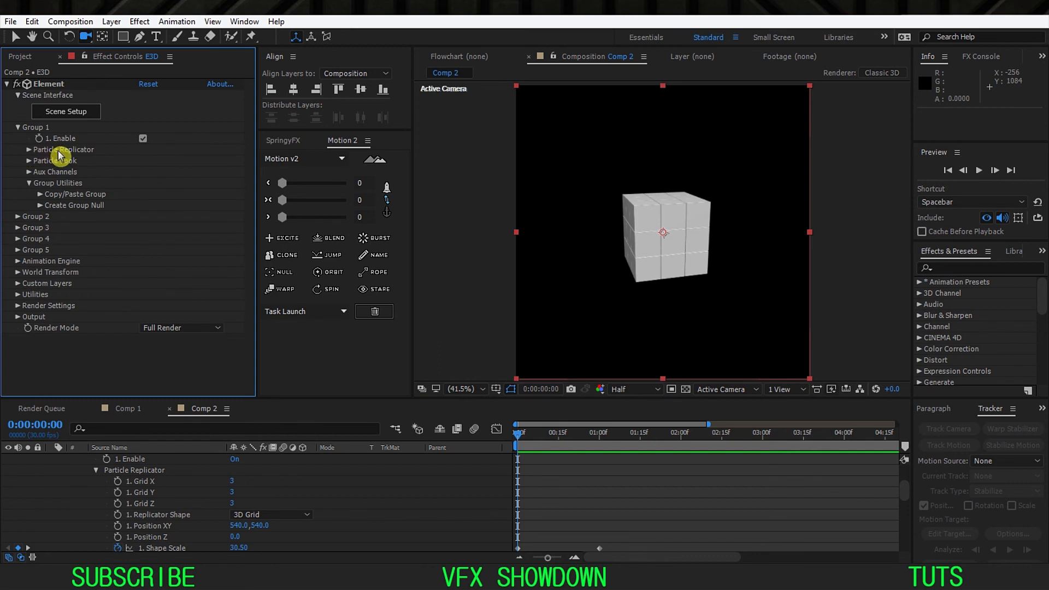
pyautogui.click(29, 161)
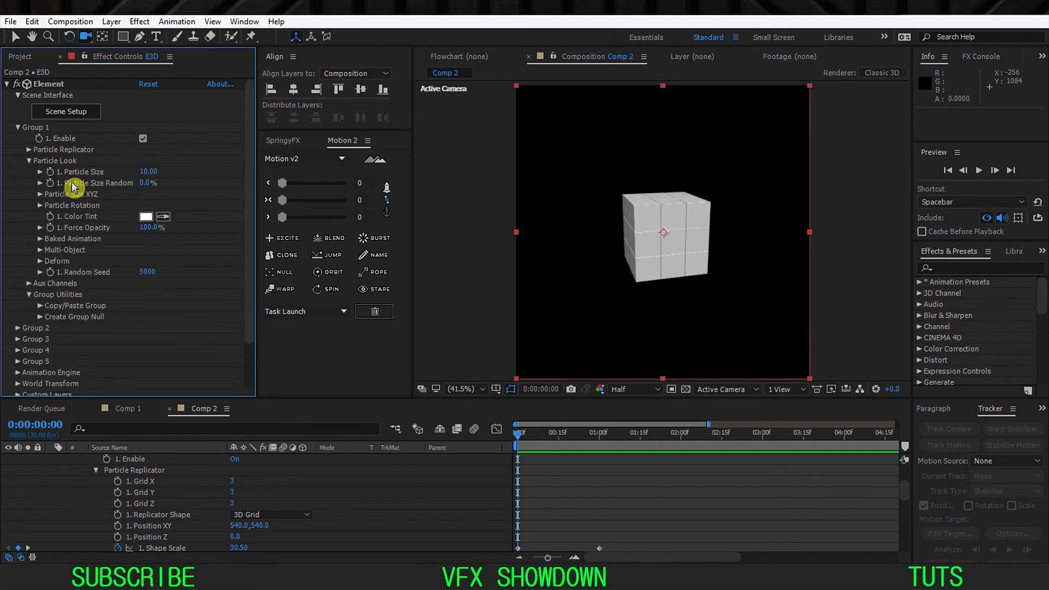
pyautogui.click(50, 183)
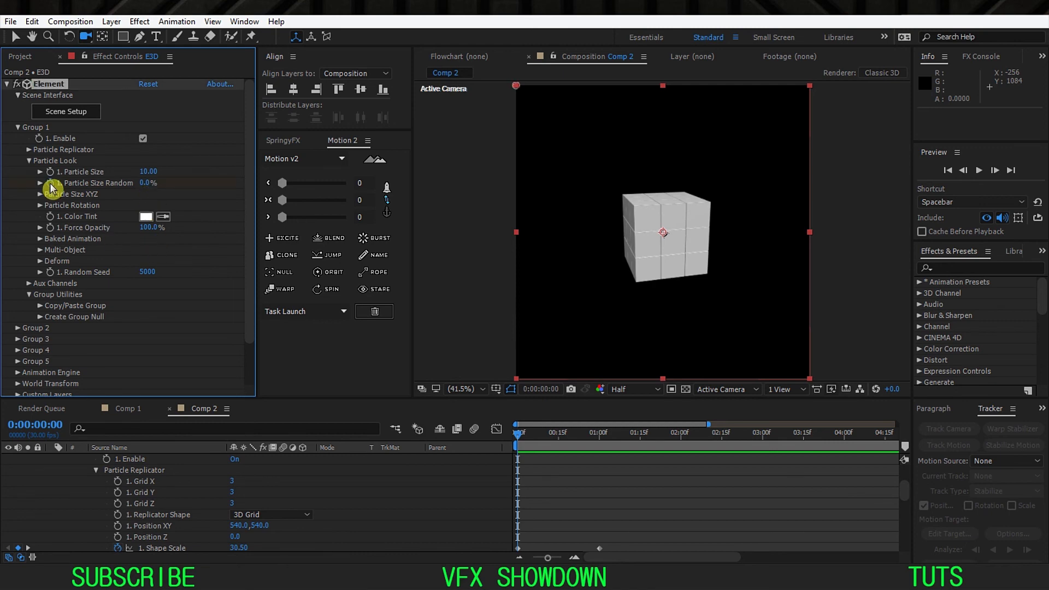
pyautogui.click(593, 437)
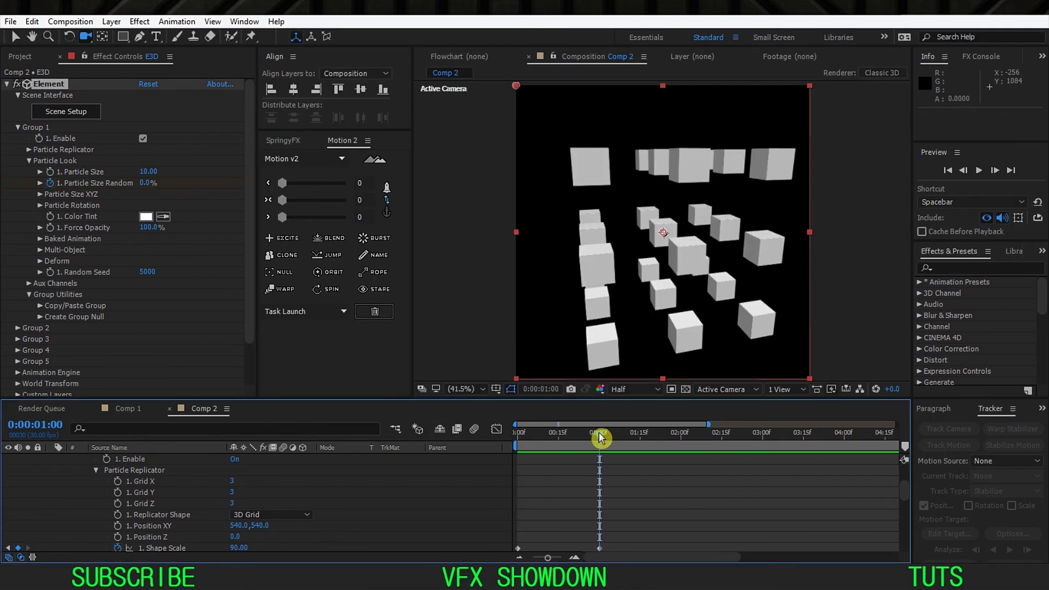
pyautogui.click(143, 183)
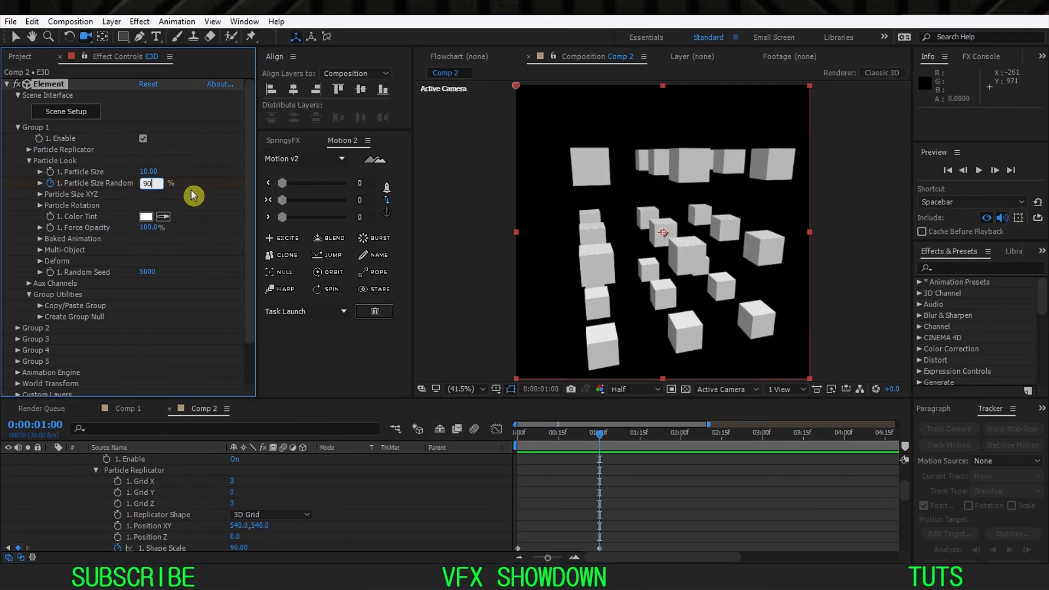
pyautogui.write('90')
pyautogui.press('Return')
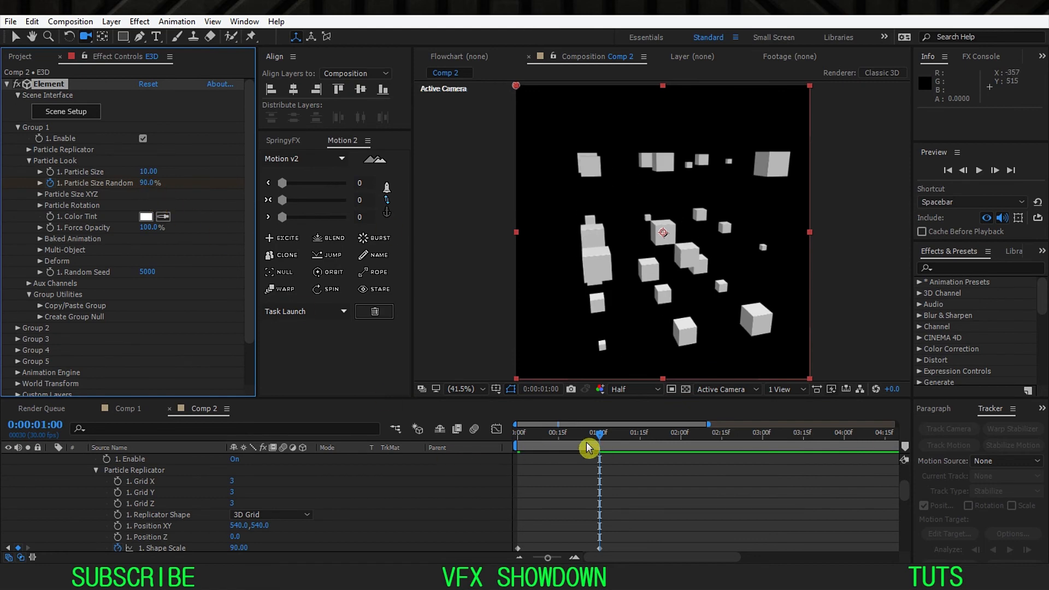
# Step: Preview the size randomness, enable keyframing of Group 1's Particle Size at 0:00:00:00, and set it to 15 at 0:00:01:00
pyautogui.moveTo(596, 445); pyautogui.dragTo(503, 447)
pyautogui.press('space')
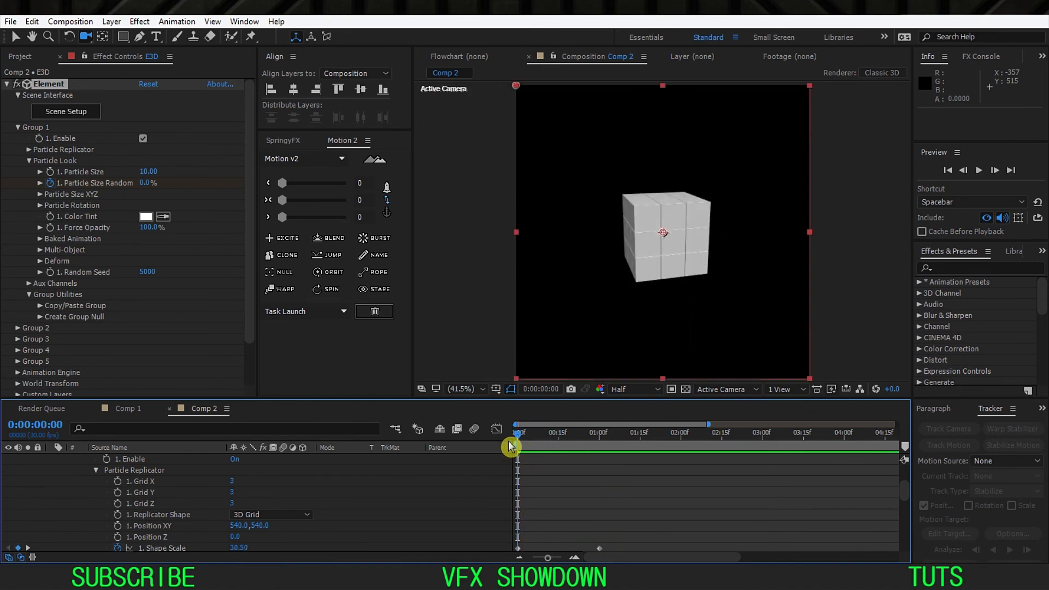
pyautogui.click(50, 171)
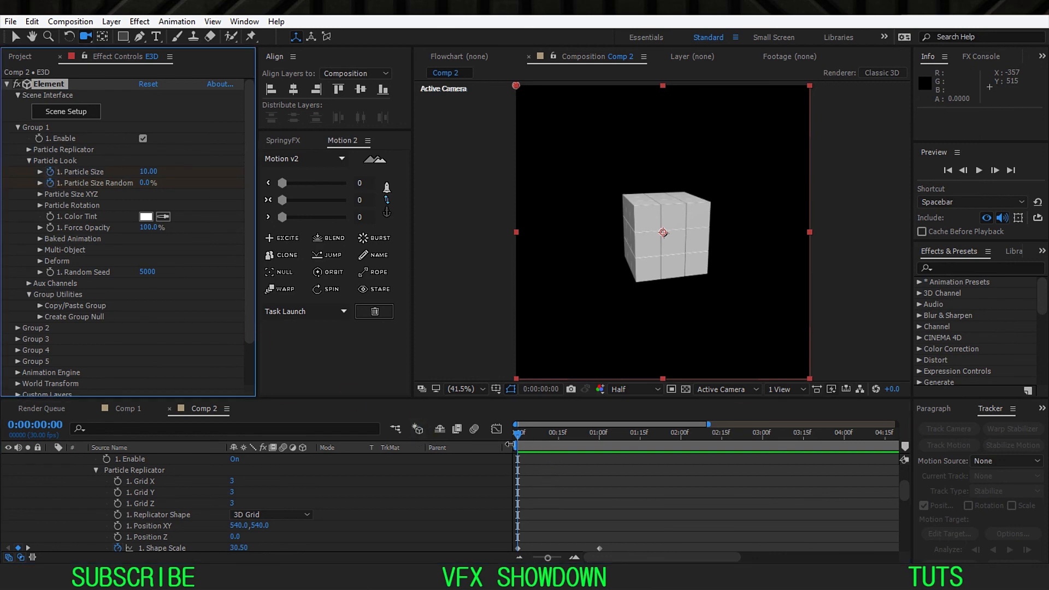
pyautogui.moveTo(520, 436); pyautogui.dragTo(592, 452)
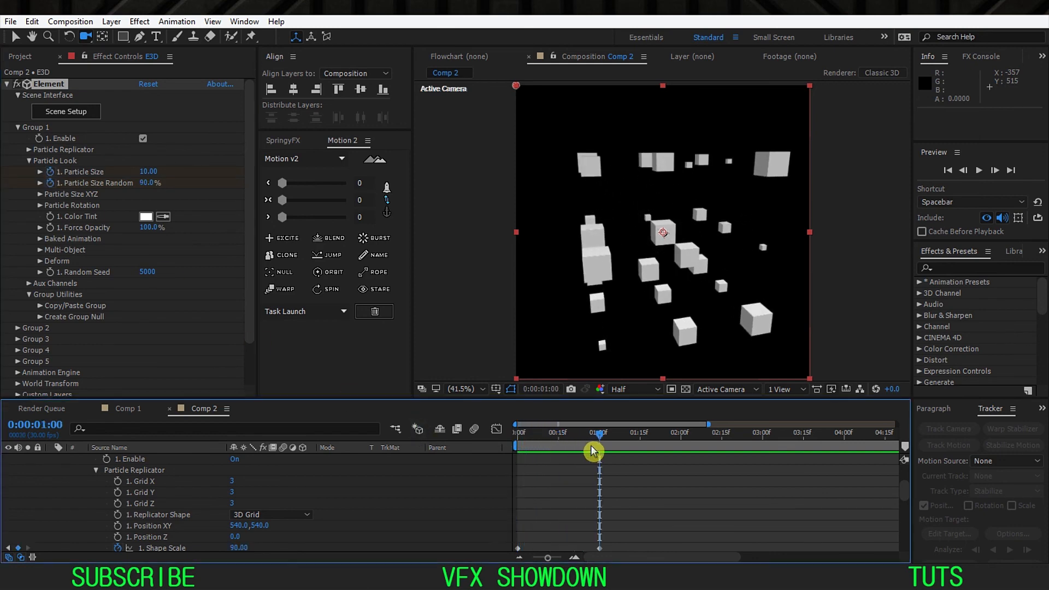
pyautogui.click(150, 173)
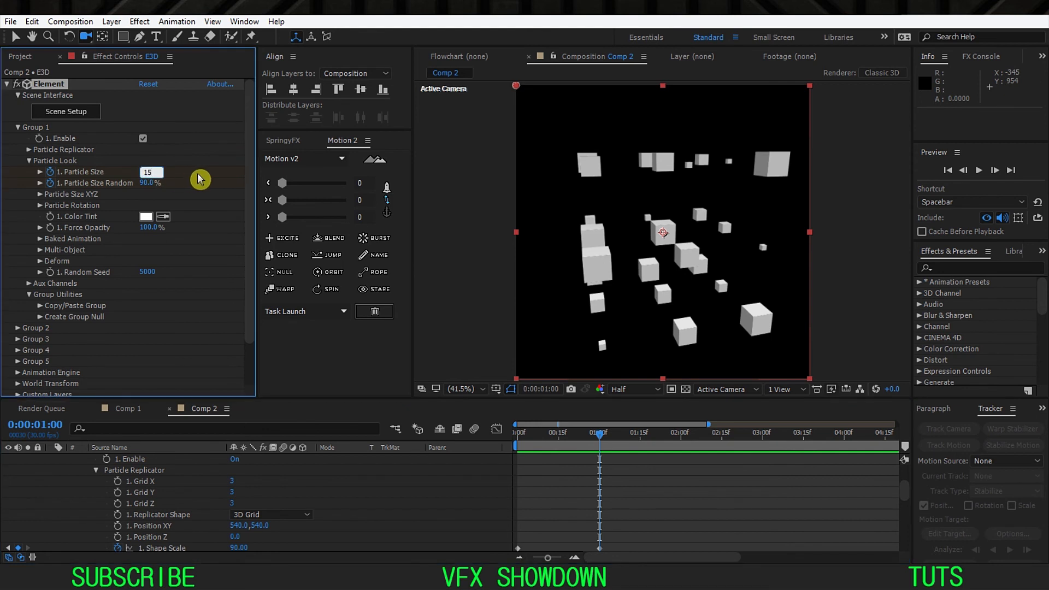
pyautogui.press('Return')
# Step: Try Particle Size values of 13 and 12 for Group 1 at 0:00:01:00, and settle on 13
pyautogui.click(153, 170)
pyautogui.write('13')
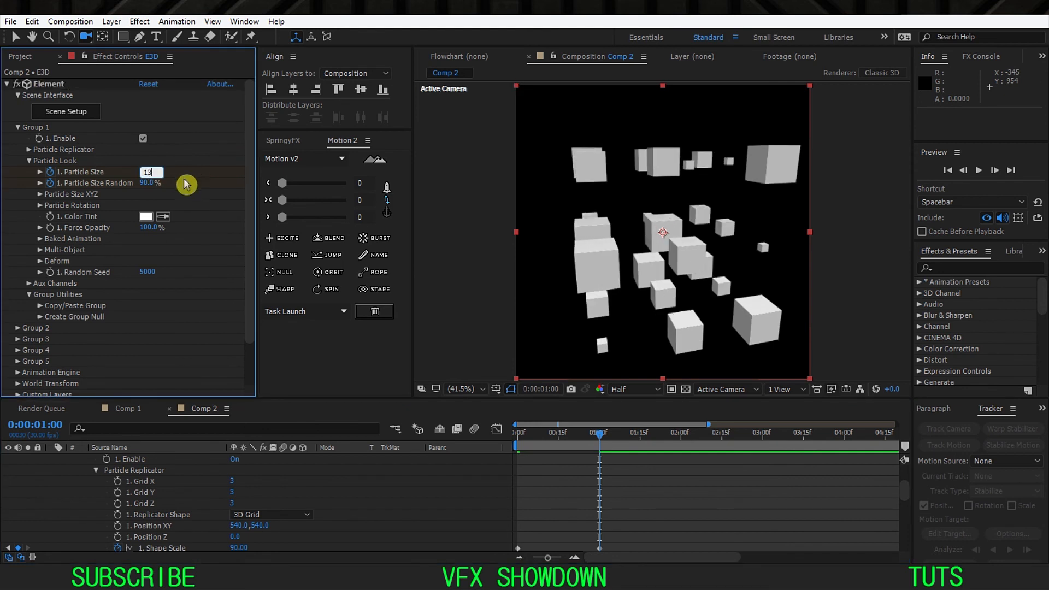
pyautogui.press('Return')
pyautogui.click(155, 173)
pyautogui.write('12')
pyautogui.press('Return')
pyautogui.click(156, 173)
pyautogui.write('1')
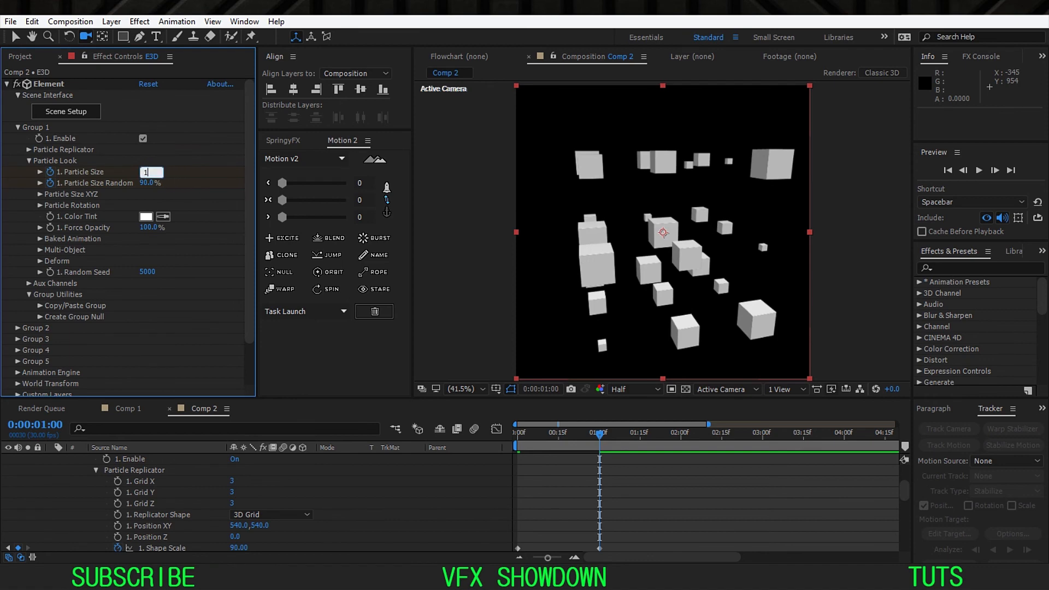
pyautogui.press('Return')
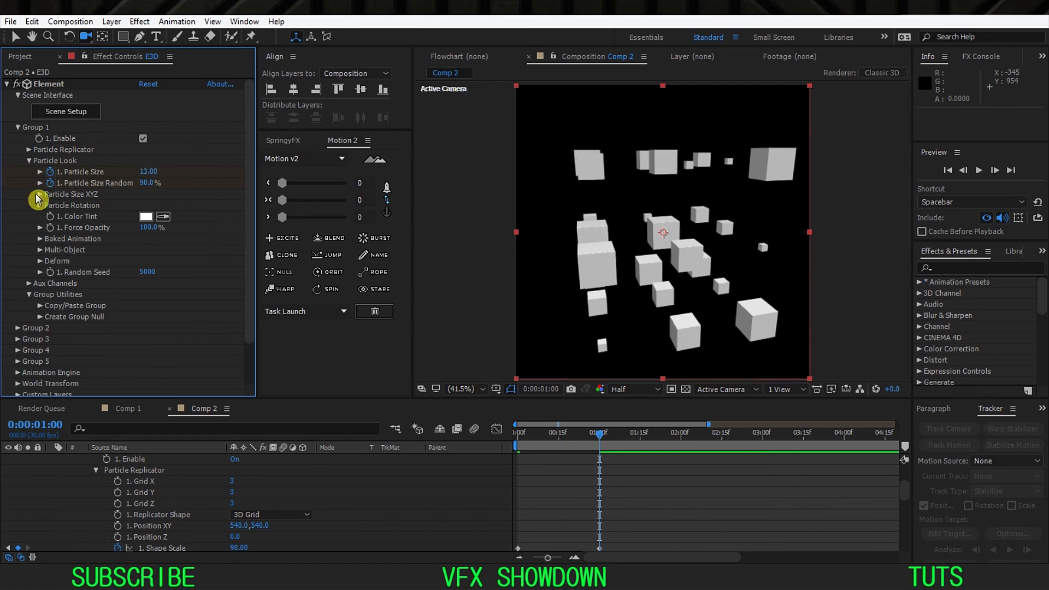
# Step: Reveal the Position Noise settings within the Replicator Effects of Group 1's Particle Replicator
pyautogui.click(30, 160)
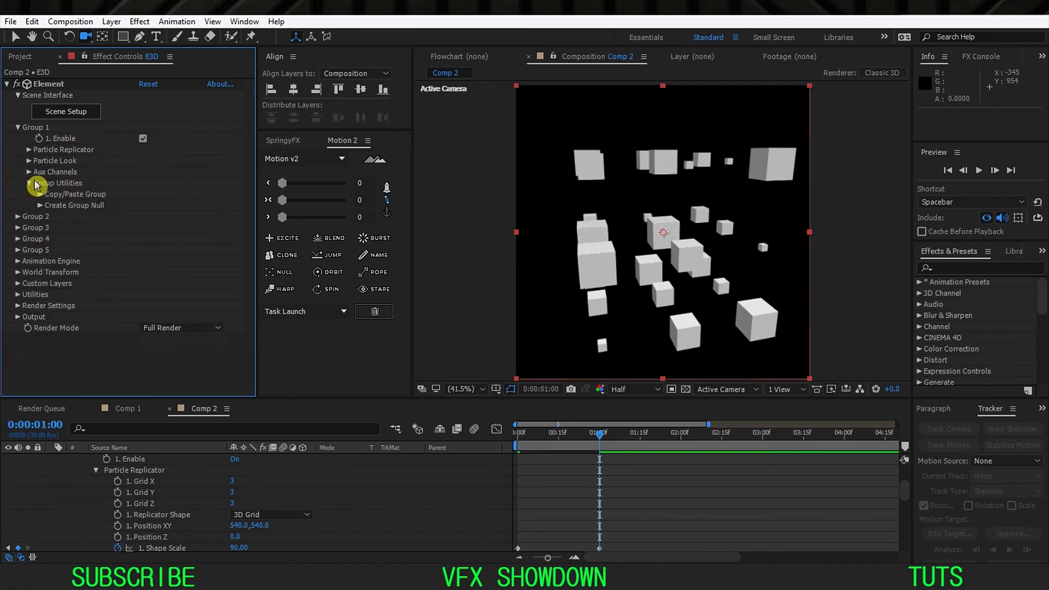
pyautogui.click(30, 151)
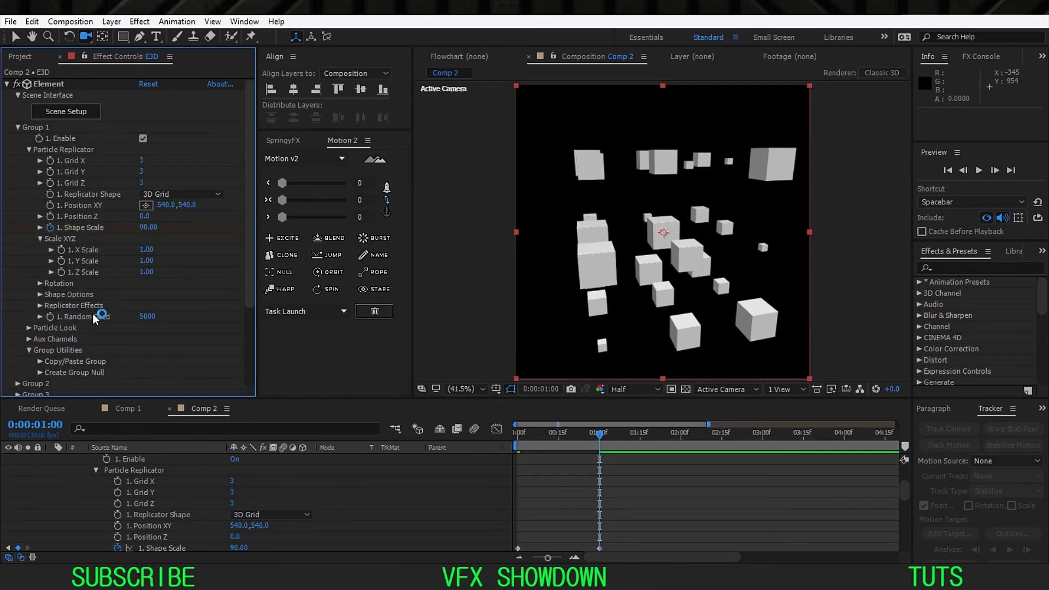
pyautogui.click(40, 306)
pyautogui.scroll(-2, 41, 309)
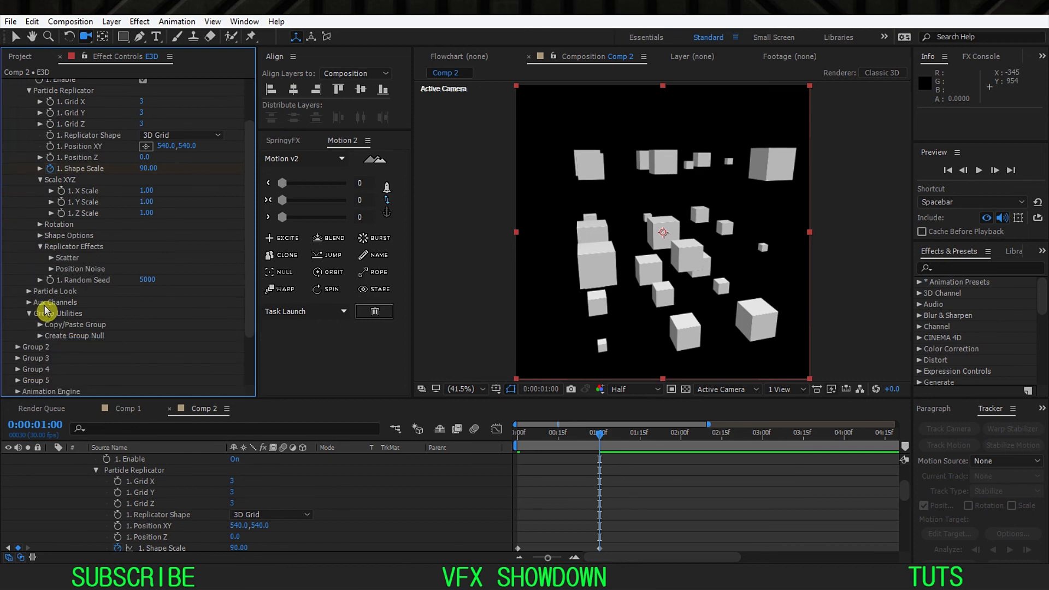
pyautogui.click(52, 269)
# Step: Keyframe Group 1's Position Noise Amount from 0 at the first frame to 80 at 0:00:01:00 and preview the animation
pyautogui.moveTo(543, 434); pyautogui.dragTo(393, 445)
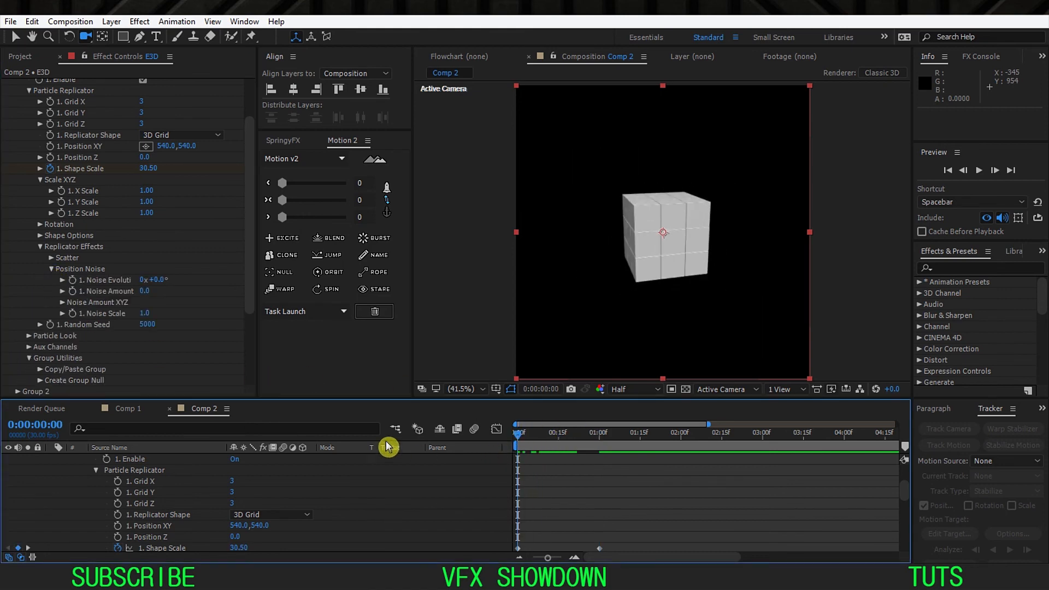
pyautogui.click(73, 291)
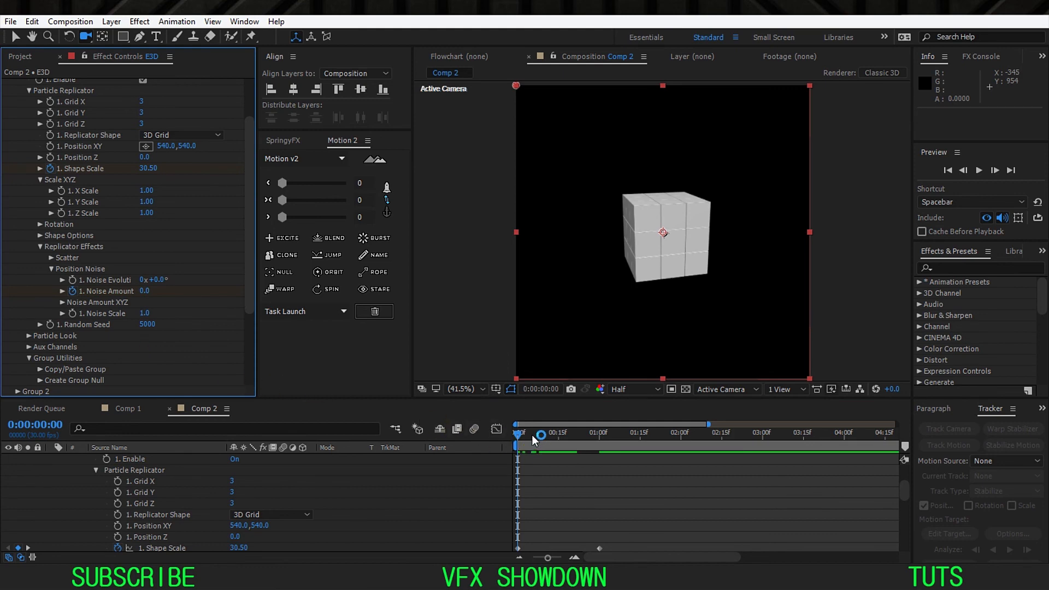
pyautogui.moveTo(532, 435); pyautogui.dragTo(600, 443)
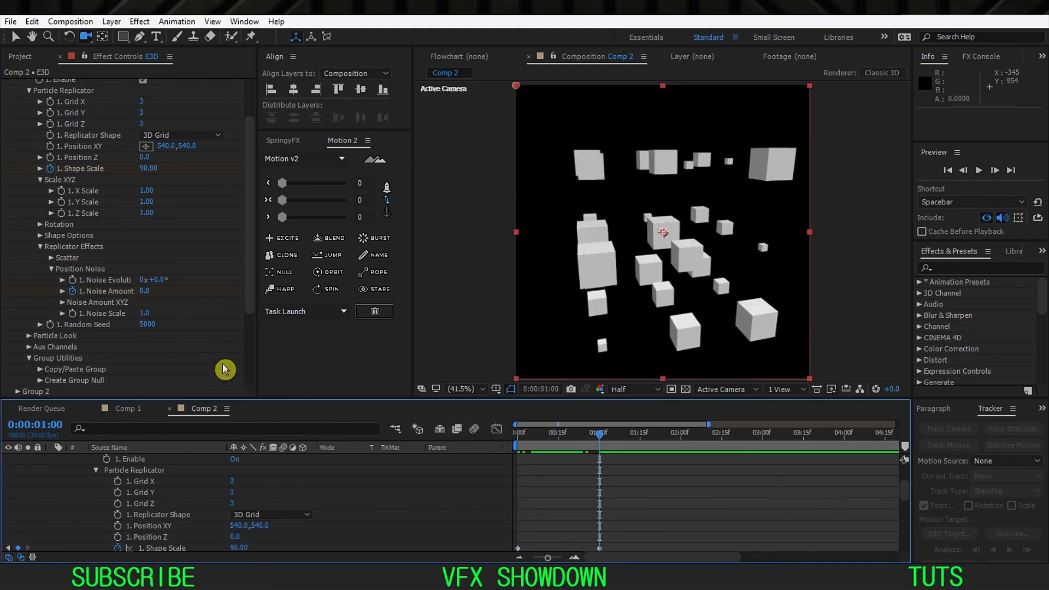
pyautogui.click(145, 292)
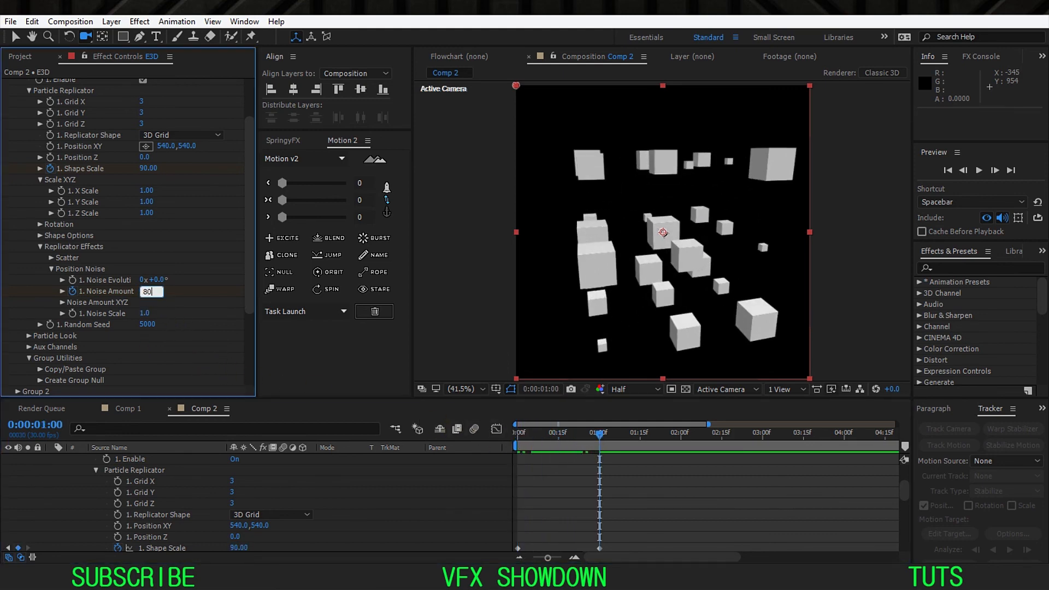
pyautogui.press('Home')
pyautogui.press('space')
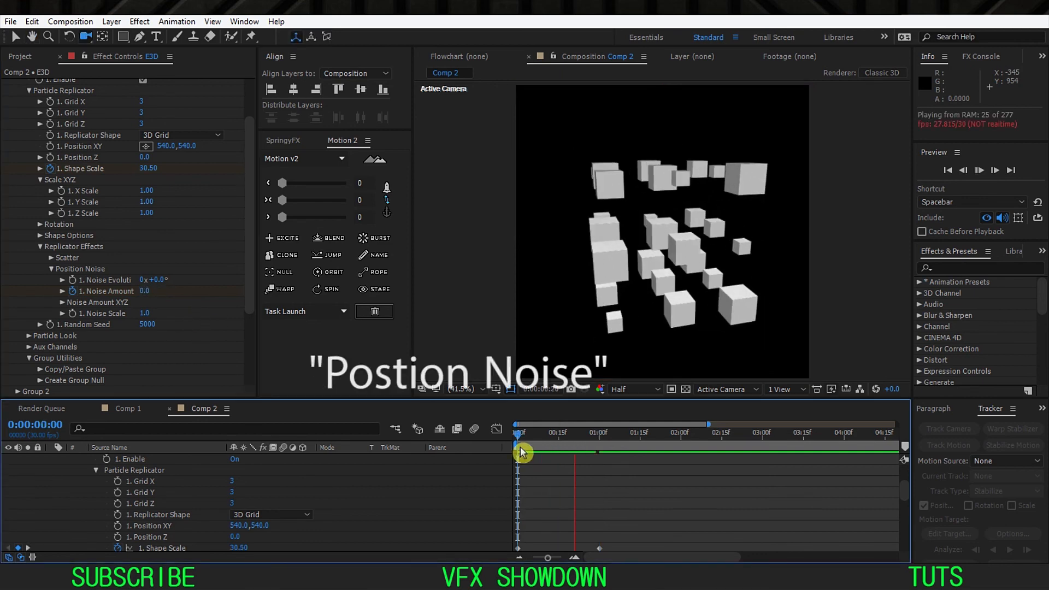
# Step: Set the Noise Amount keyframe at 0:00:01:00 to 150 and preview the animation from the first frame
pyautogui.moveTo(541, 447); pyautogui.dragTo(600, 440)
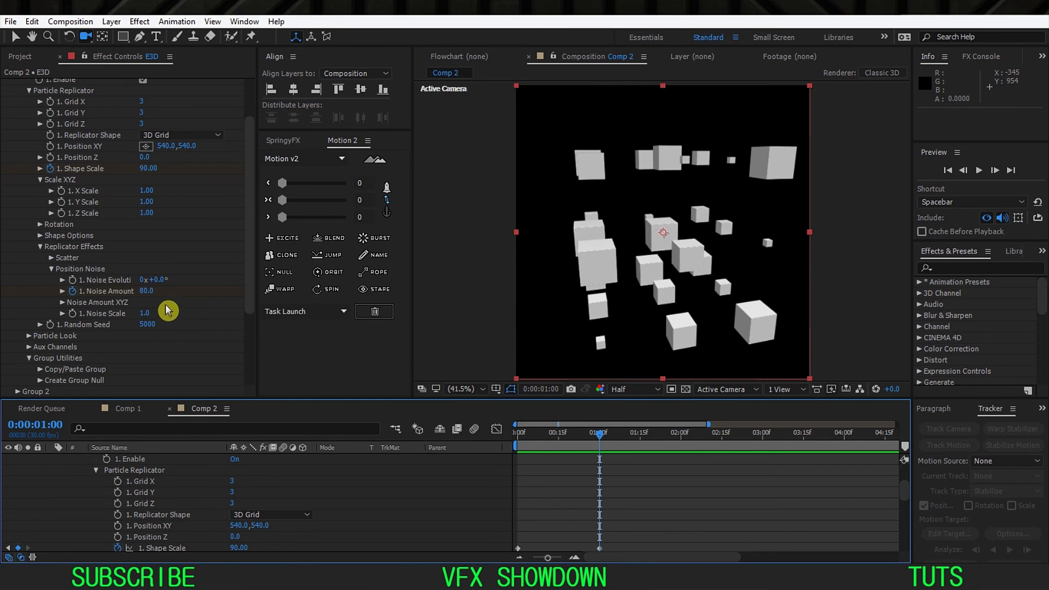
pyautogui.click(146, 291)
pyautogui.write('15')
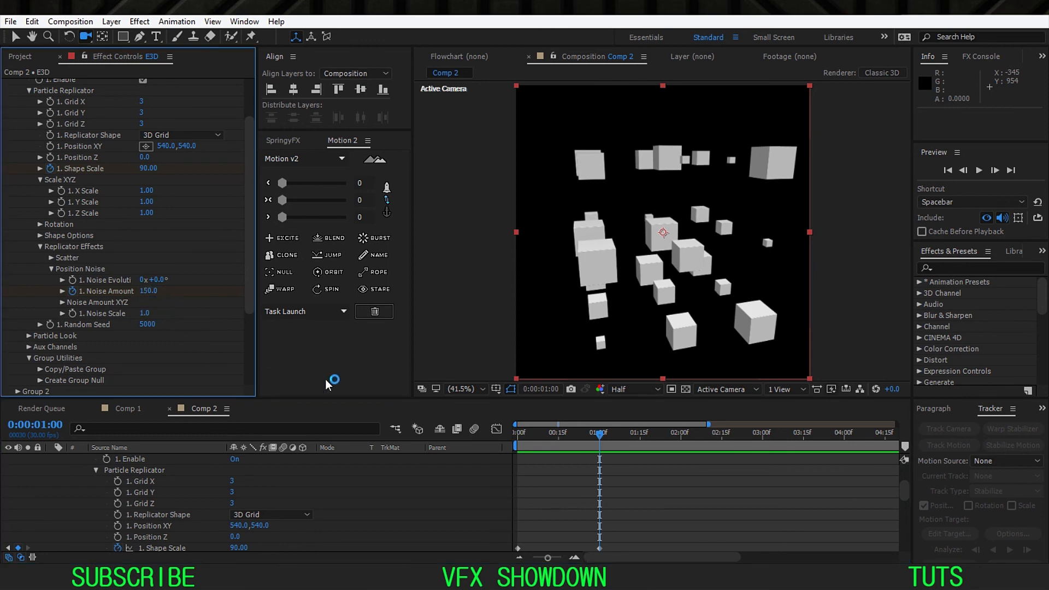
pyautogui.moveTo(527, 433); pyautogui.dragTo(520, 440)
pyautogui.press('space')
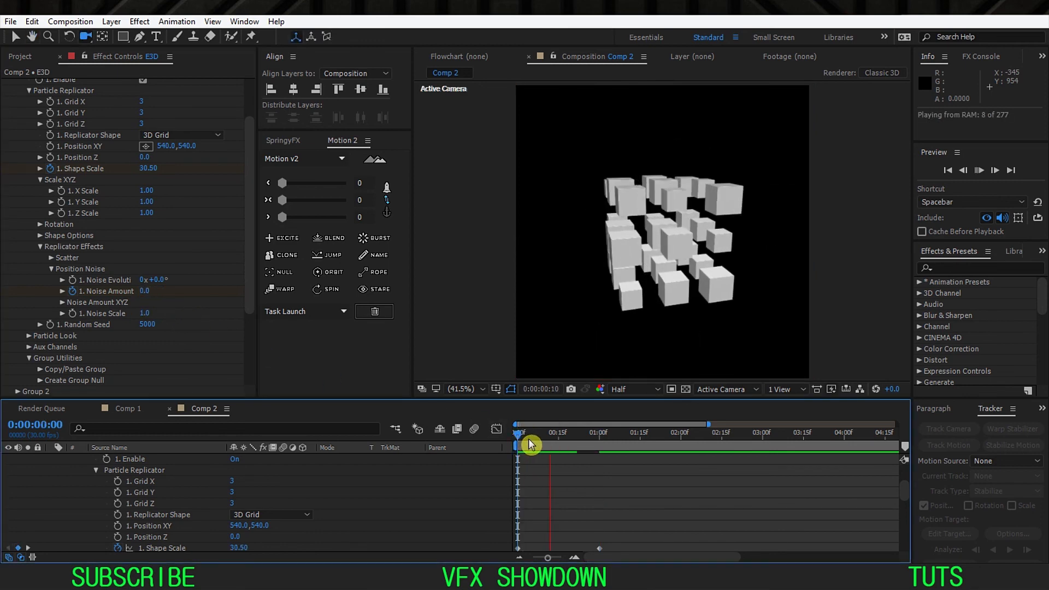
pyautogui.press('space')
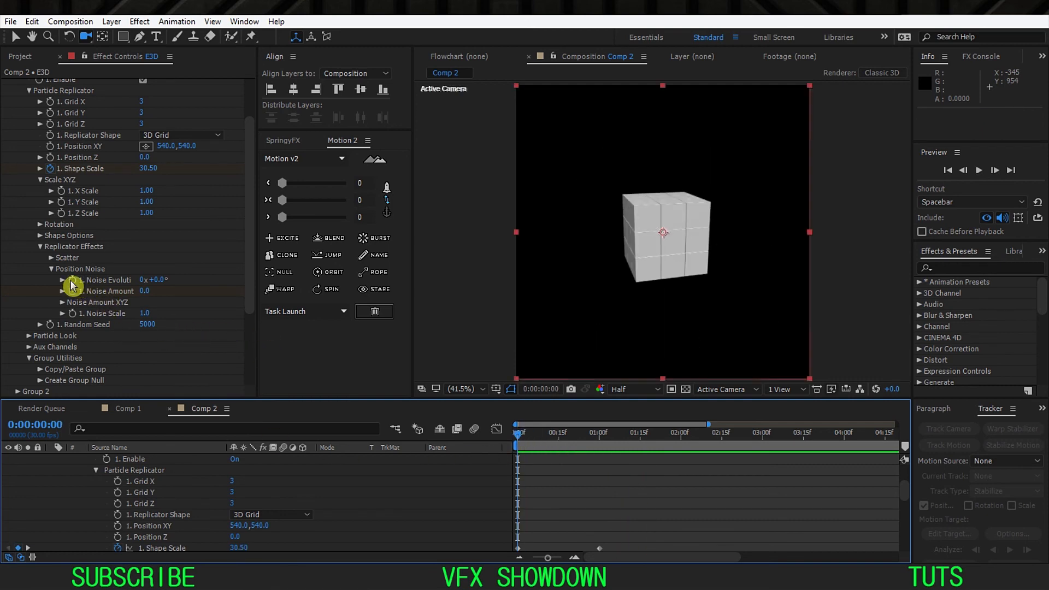
# Step: Widen the effect settings area and add the expression time*400 to Group 1's Noise Evolution
pyautogui.moveTo(253, 282); pyautogui.dragTo(286, 282)
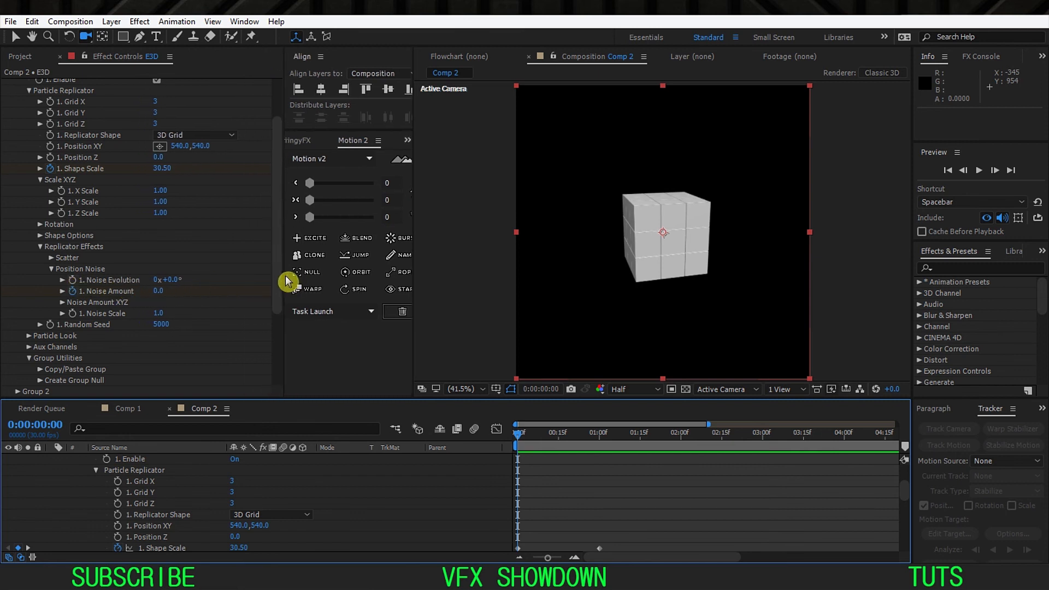
pyautogui.click(73, 290)
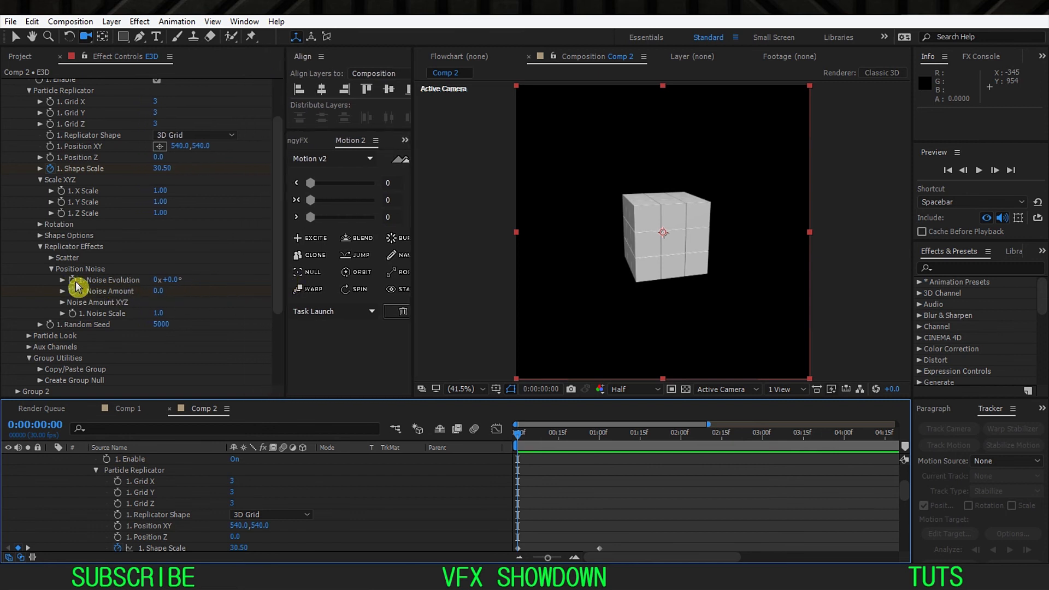
pyautogui.keyDown('alt'); pyautogui.click(73, 289); pyautogui.keyUp('alt')
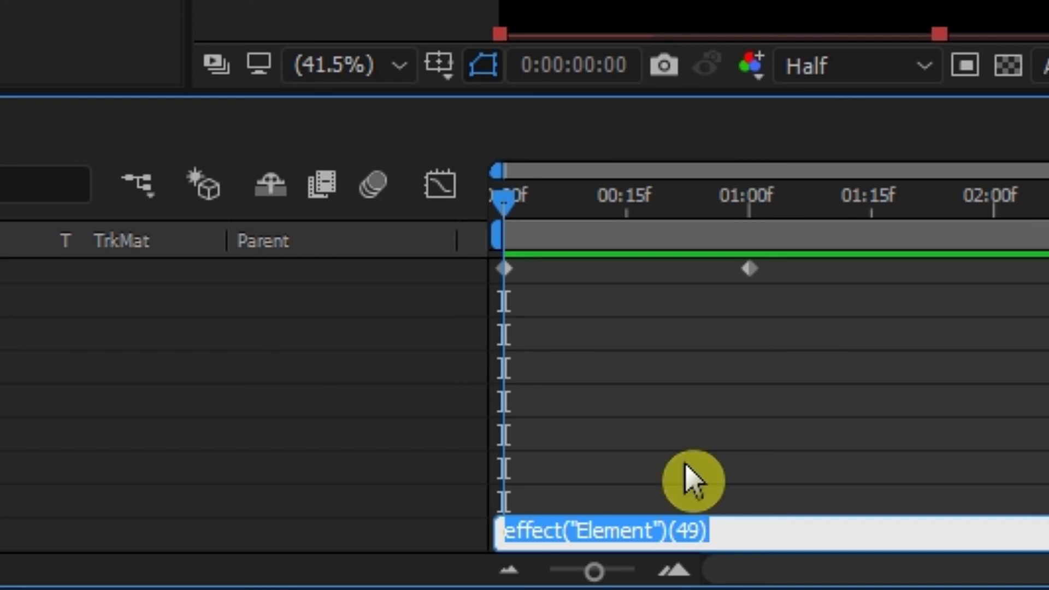
pyautogui.write('time')
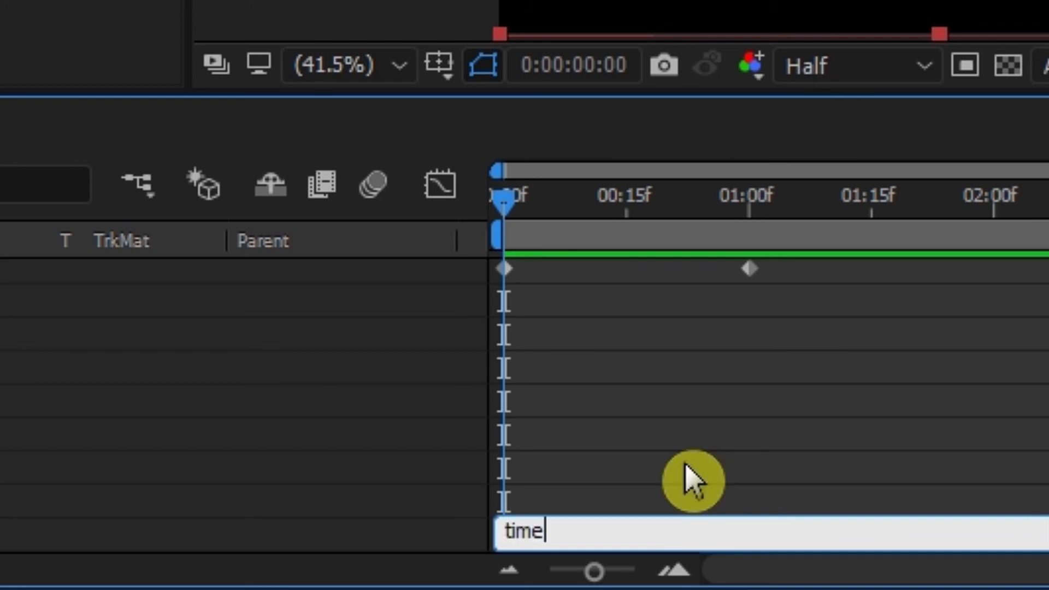
pyautogui.write('*')
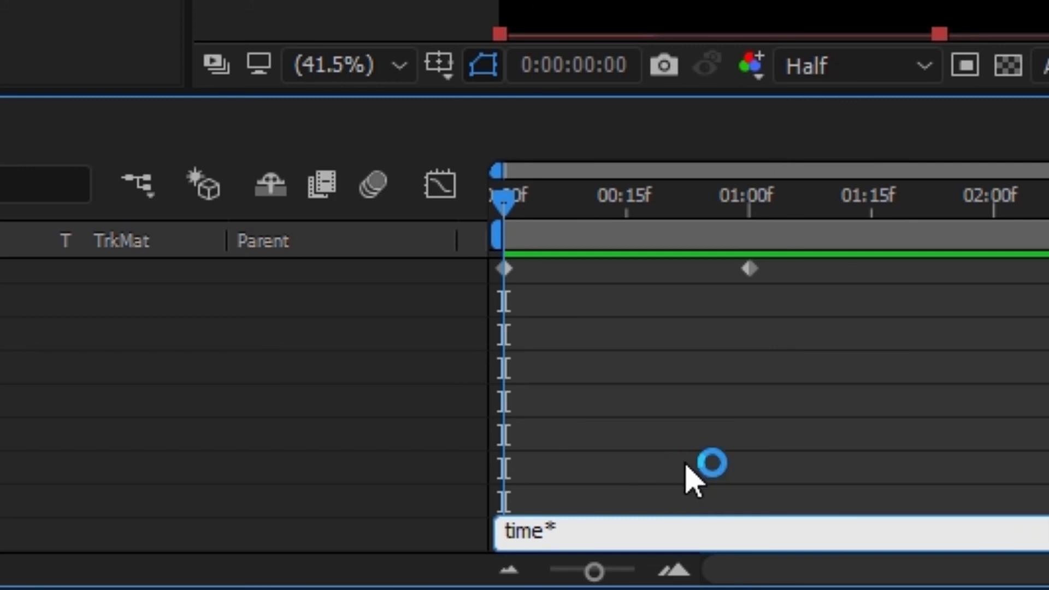
pyautogui.write('400')
pyautogui.click(470, 240)
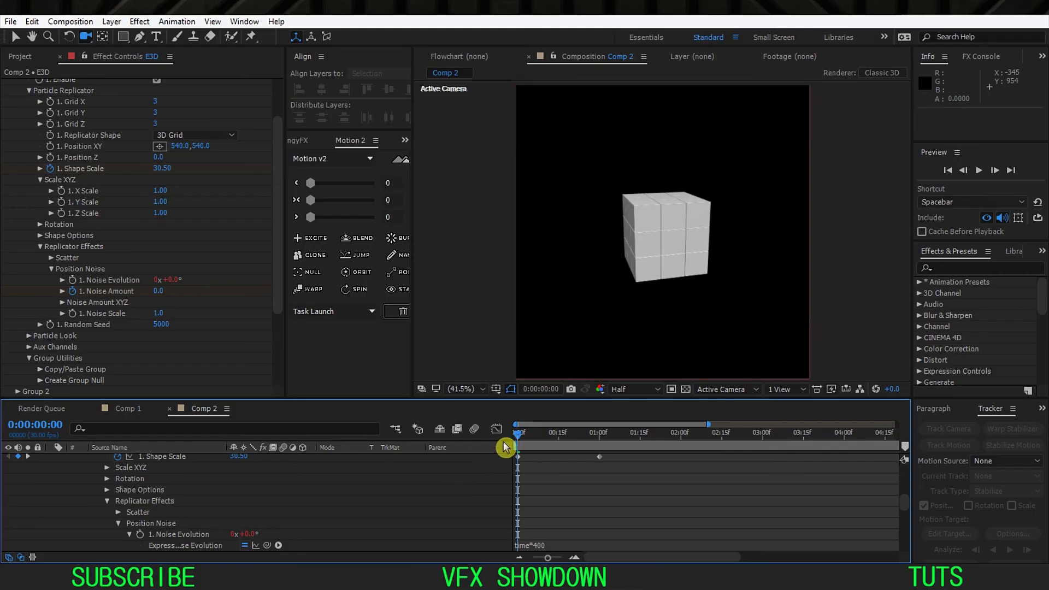
# Step: Play and scrub the animation repeatedly from the first frame to examine how the cubes split and drift with the noise
pyautogui.press('space')
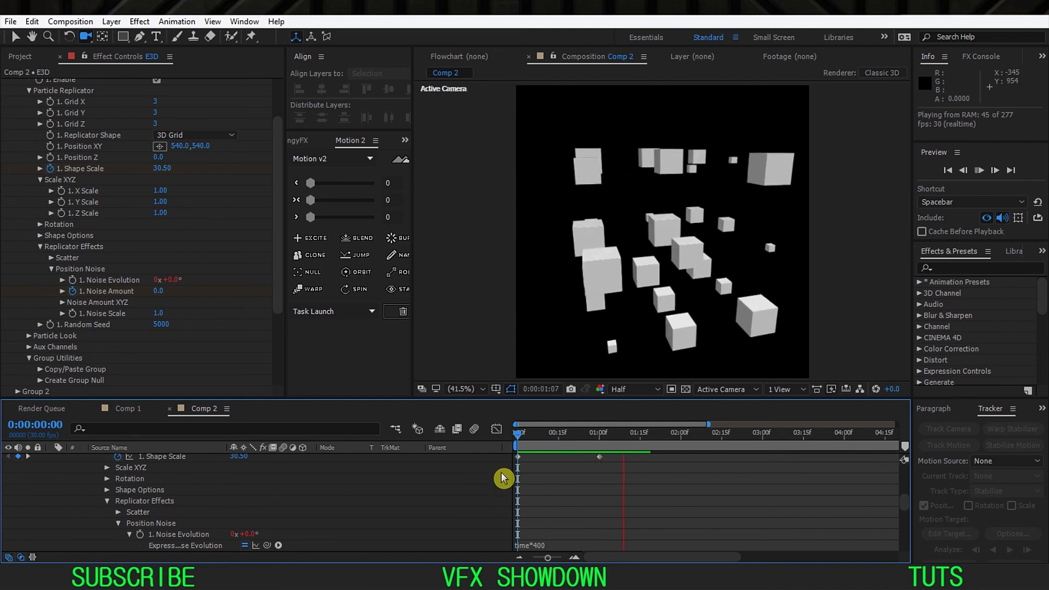
pyautogui.moveTo(539, 434); pyautogui.dragTo(619, 438)
pyautogui.moveTo(547, 440); pyautogui.dragTo(531, 441)
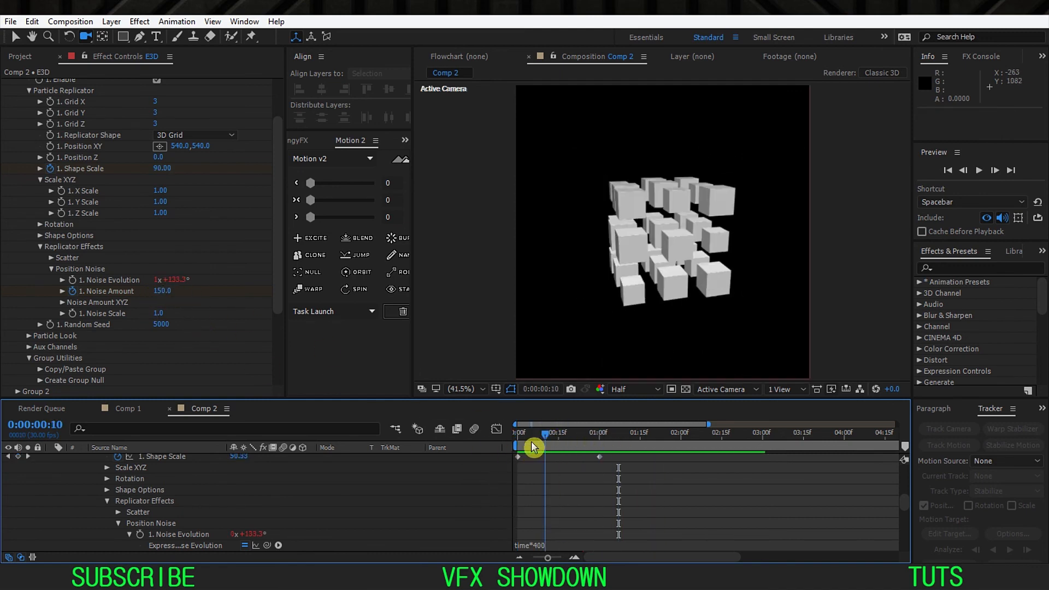
pyautogui.press('space')
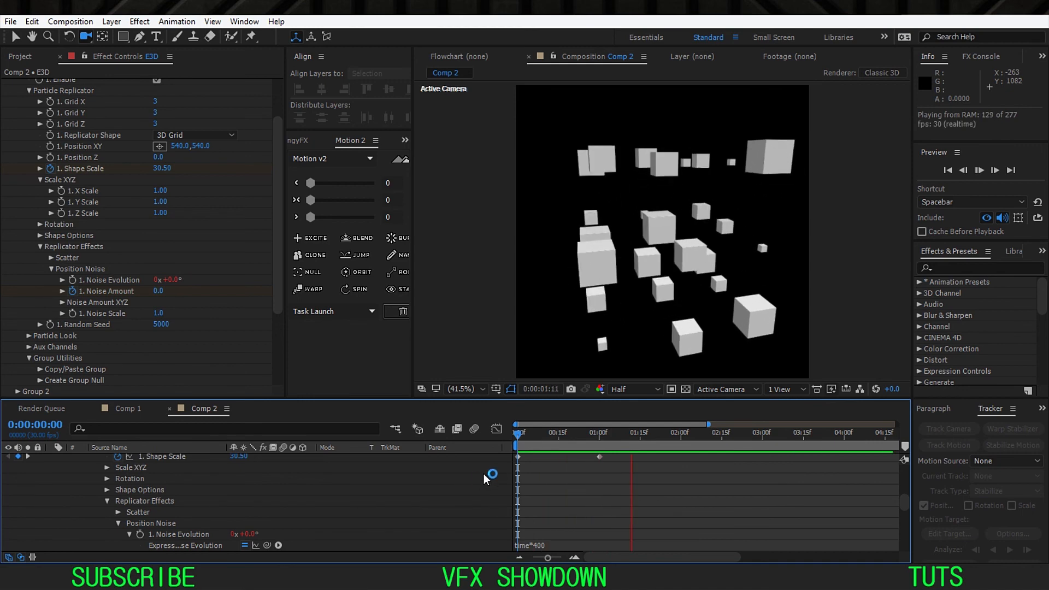
pyautogui.moveTo(533, 434); pyautogui.dragTo(511, 440)
pyautogui.press('space')
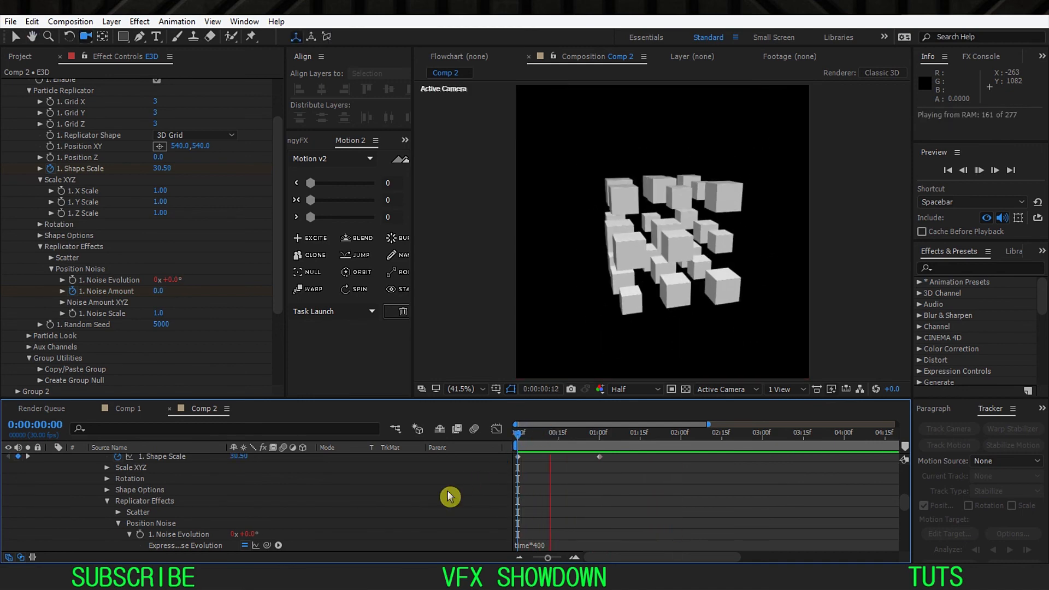
pyautogui.press('space')
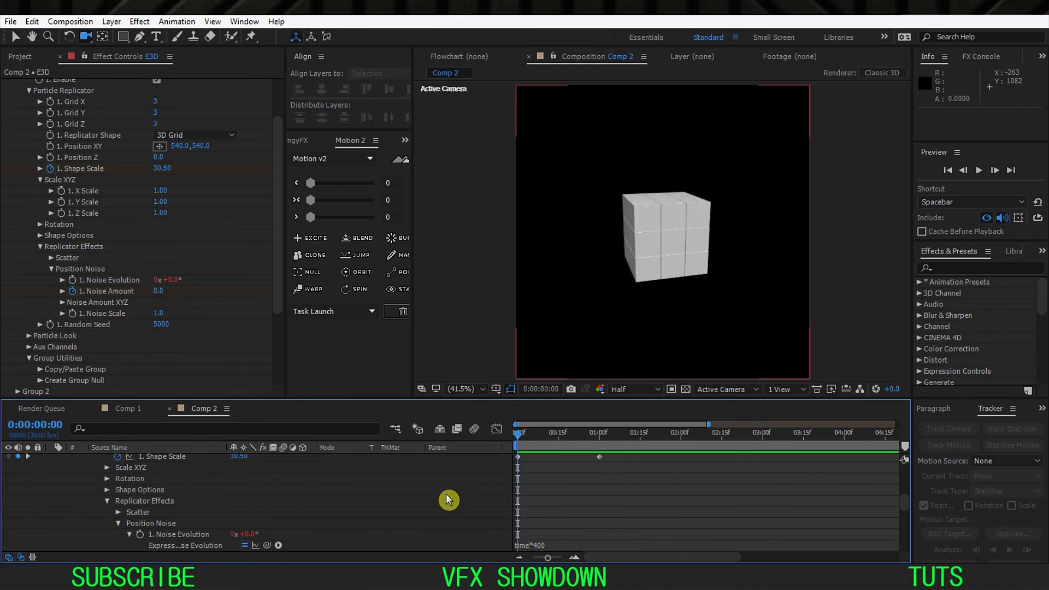
pyautogui.press('space')
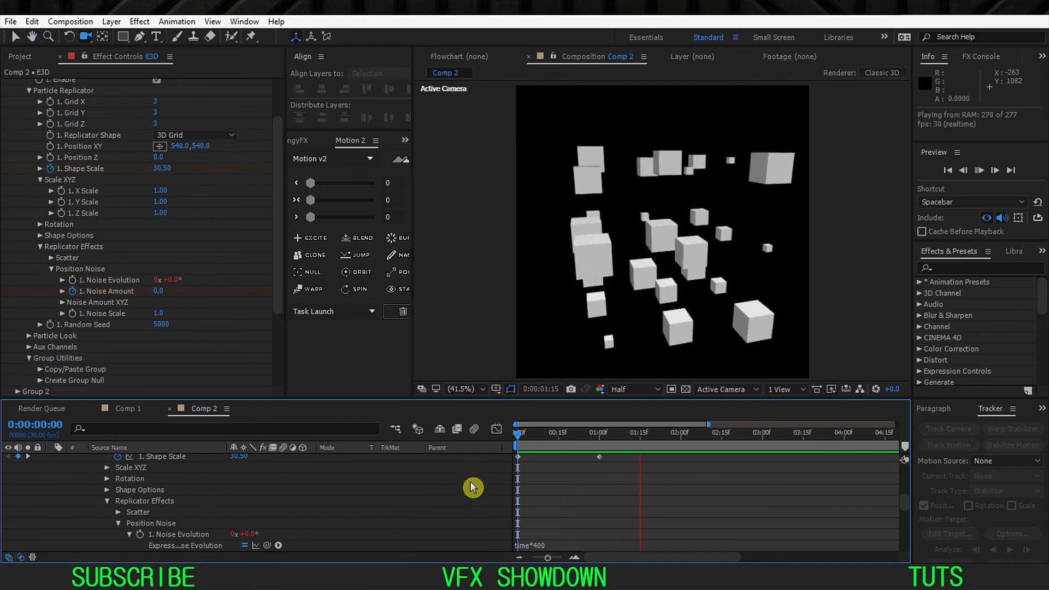
pyautogui.press('space')
pyautogui.press('space')
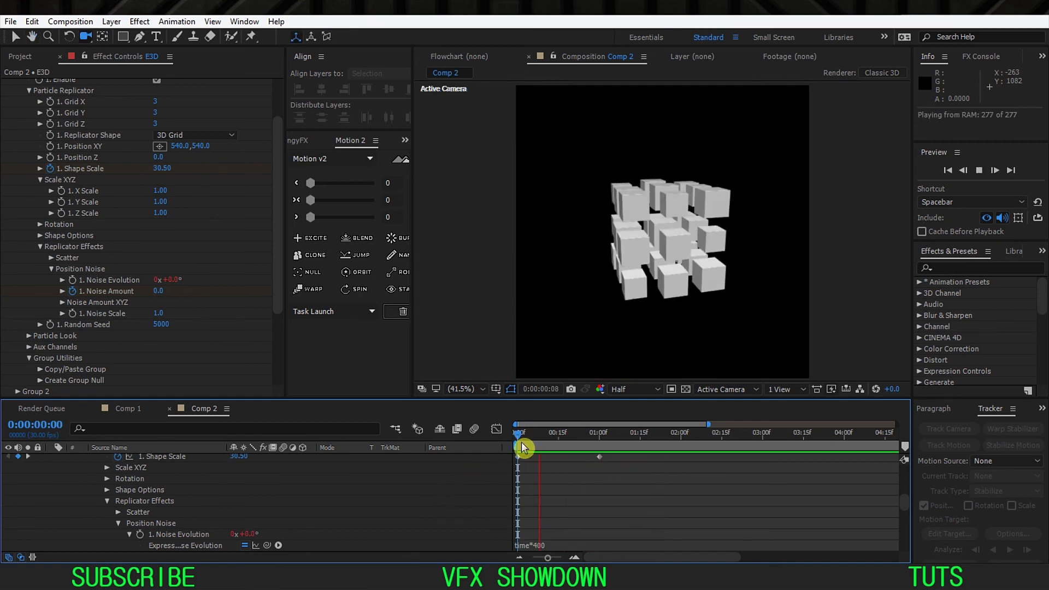
pyautogui.press('space')
pyautogui.press('space')
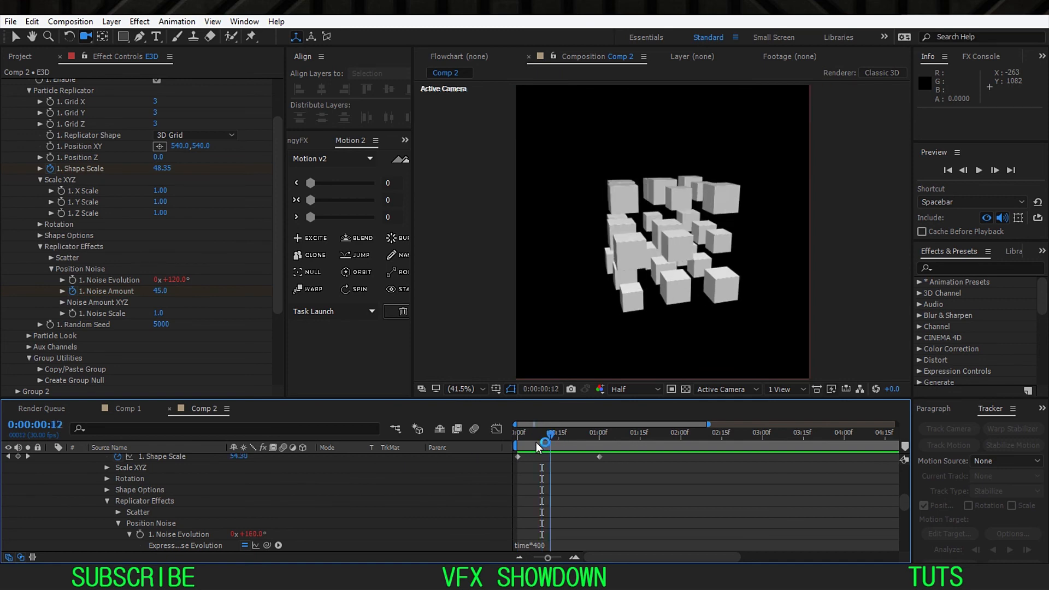
pyautogui.press('space')
# Step: Collapse the E3D layer's properties in the timeline and select the layer
pyautogui.scroll(8, 312, 525)
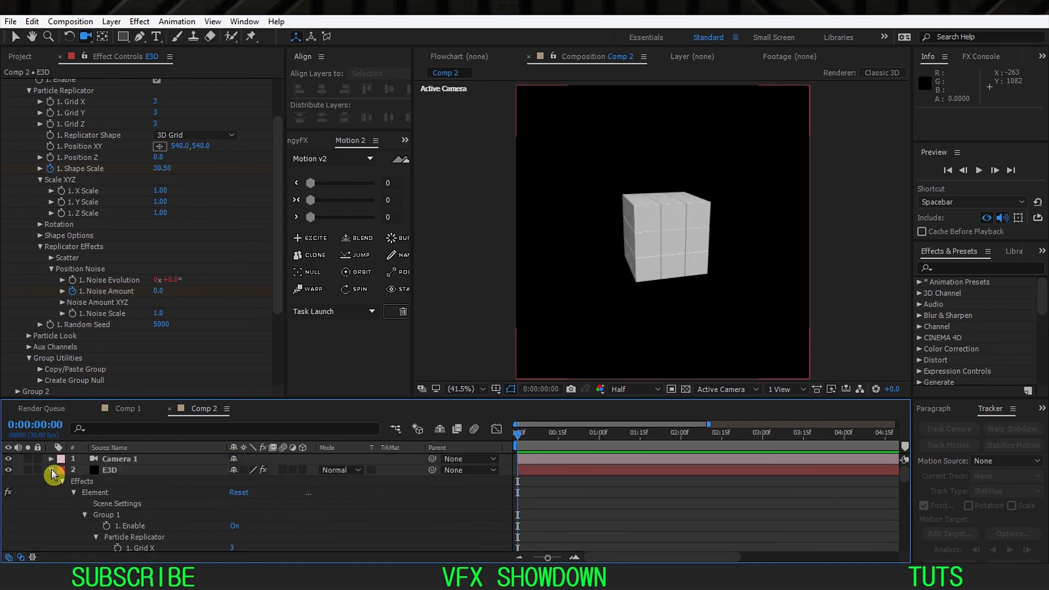
pyautogui.click(51, 471)
pyautogui.click(109, 473)
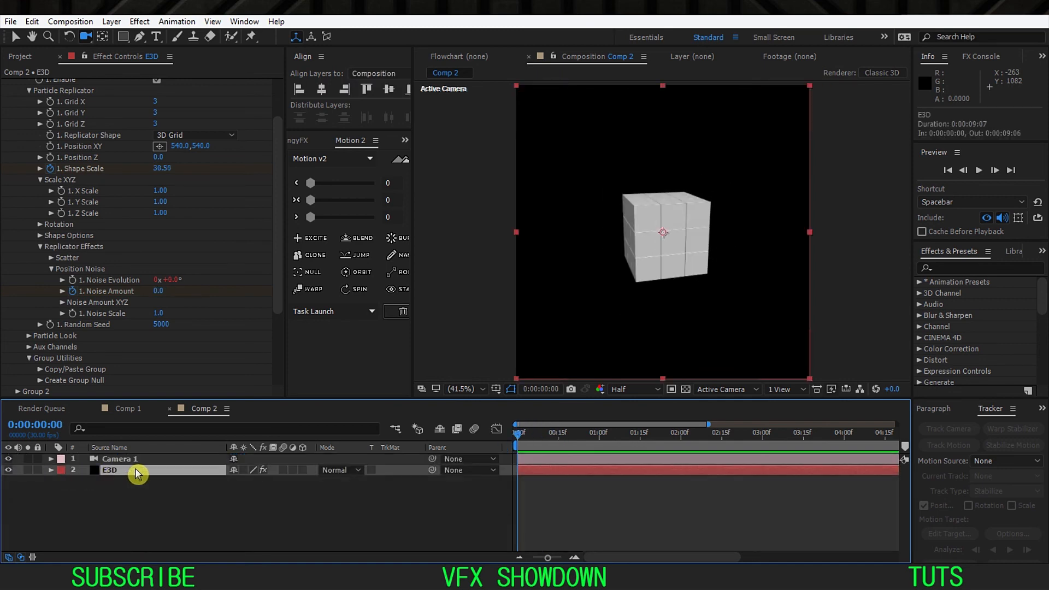
# Step: Reveal the E3D layer's animated properties and apply Easy Ease to all keyframes of the four properties
pyautogui.press('u')
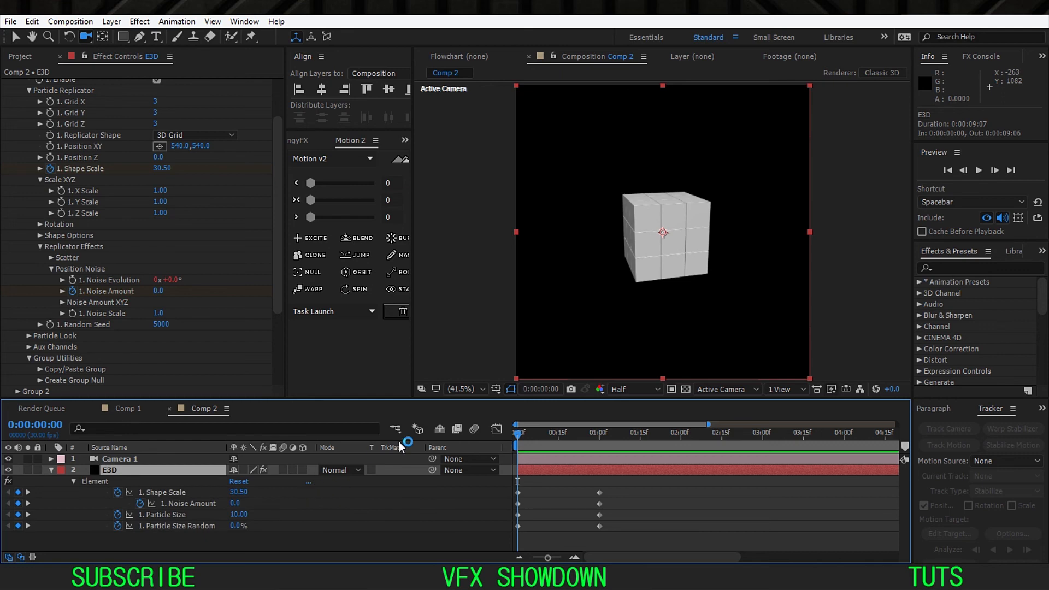
pyautogui.click(556, 511)
pyautogui.moveTo(620, 485); pyautogui.dragTo(507, 531)
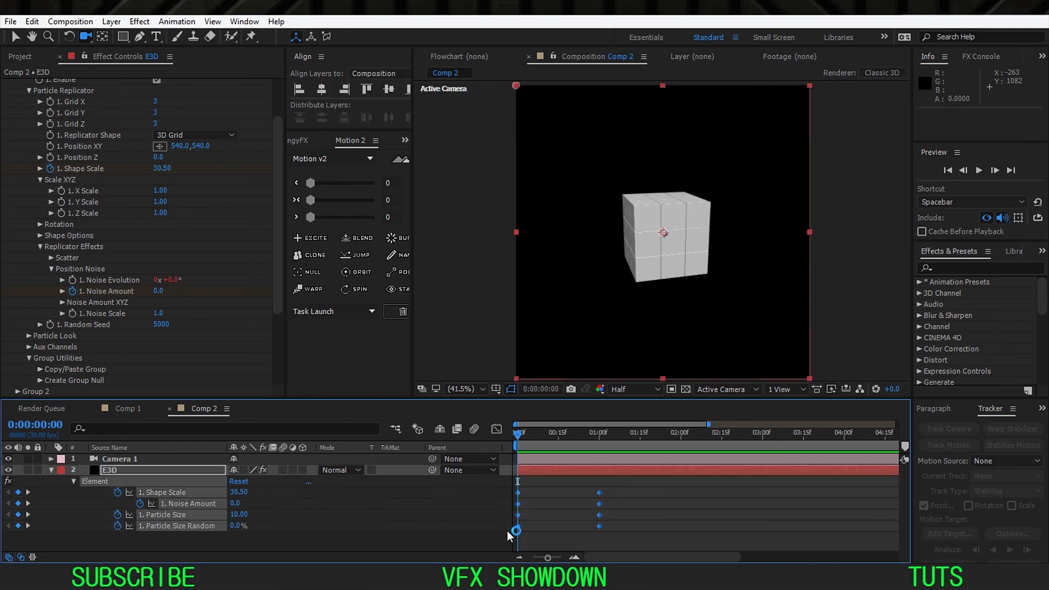
pyautogui.press('F9')
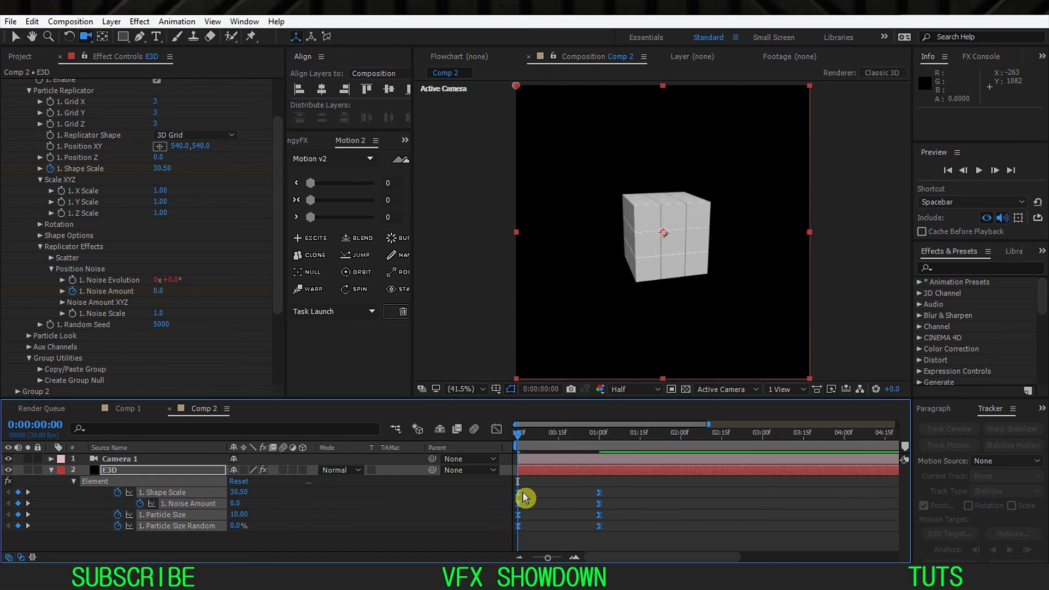
# Step: Lengthen the outgoing ease of all four first keyframes in the speed graph so the speed peaks nearer the end, and preview the animation
pyautogui.moveTo(504, 399); pyautogui.dragTo(502, 387)
pyautogui.click(496, 411)
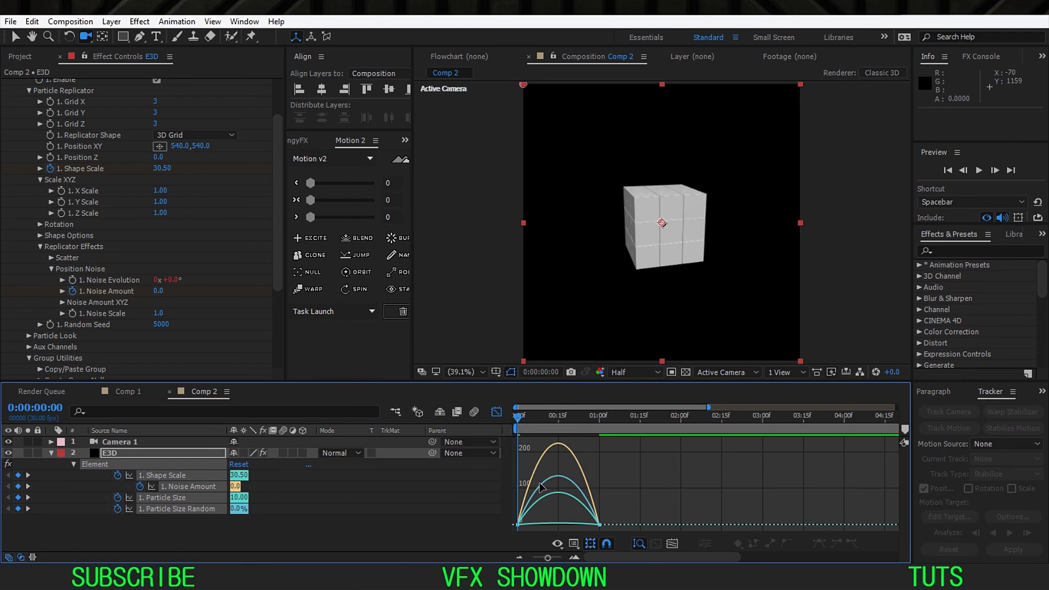
pyautogui.scroll(5, 540, 497)
pyautogui.rightClick(554, 472)
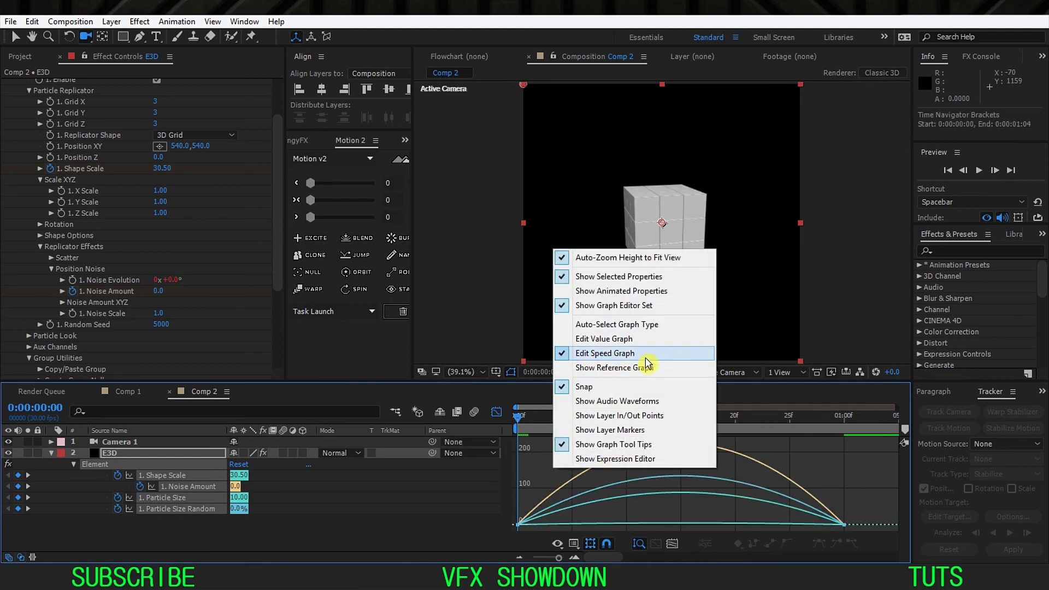
pyautogui.moveTo(553, 479); pyautogui.dragTo(497, 546)
pyautogui.click(575, 523)
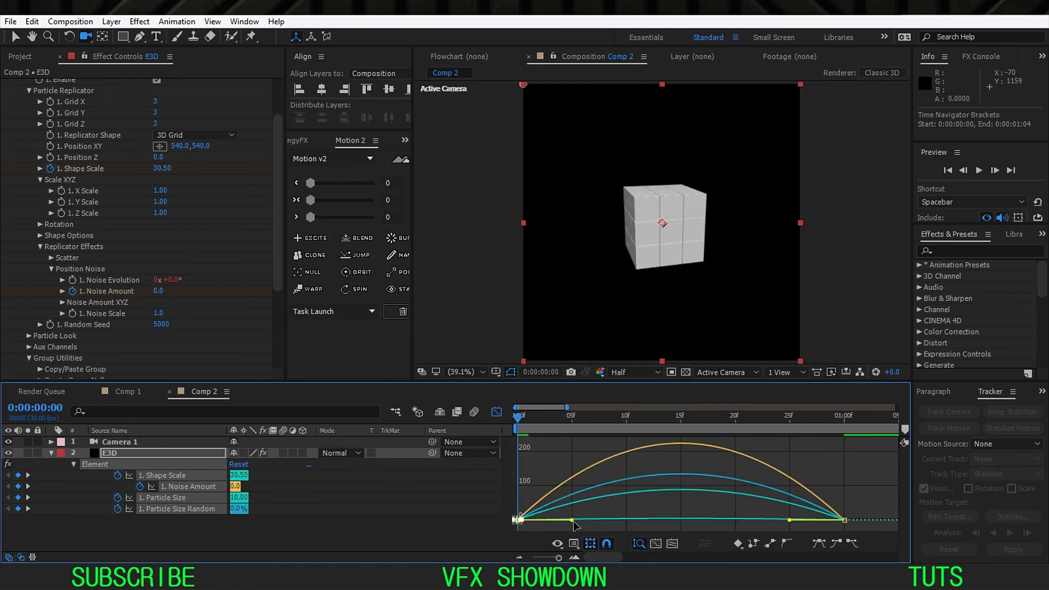
pyautogui.moveTo(579, 525); pyautogui.dragTo(645, 525)
pyautogui.press('-')
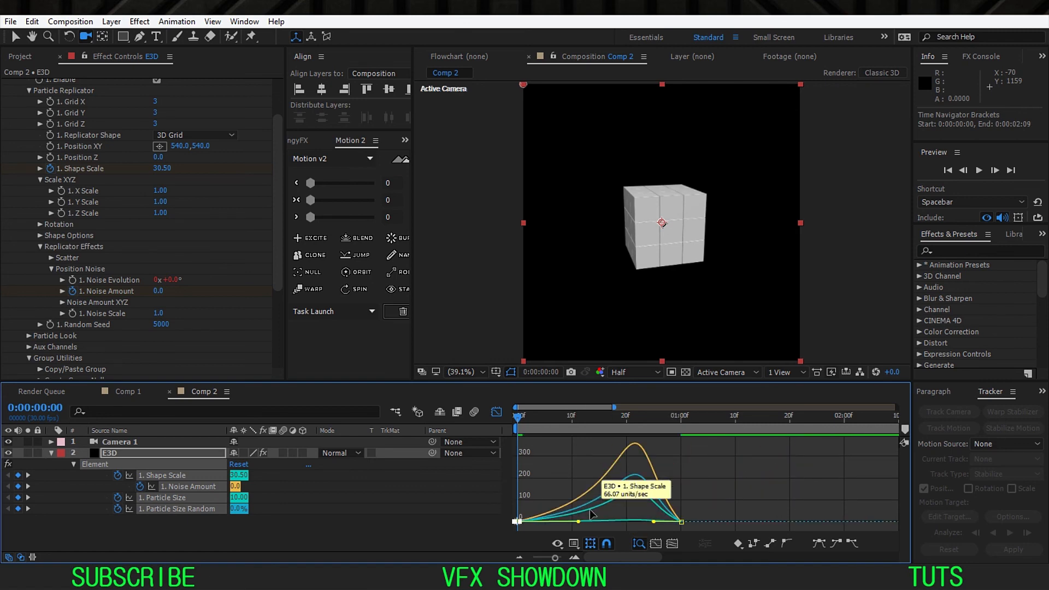
pyautogui.click(485, 502)
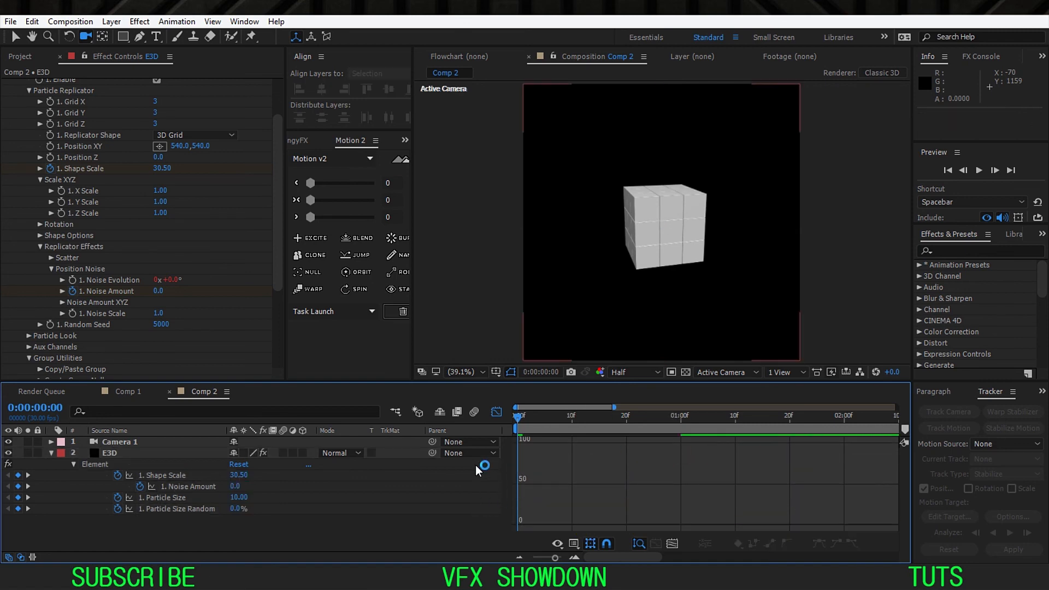
pyautogui.click(497, 412)
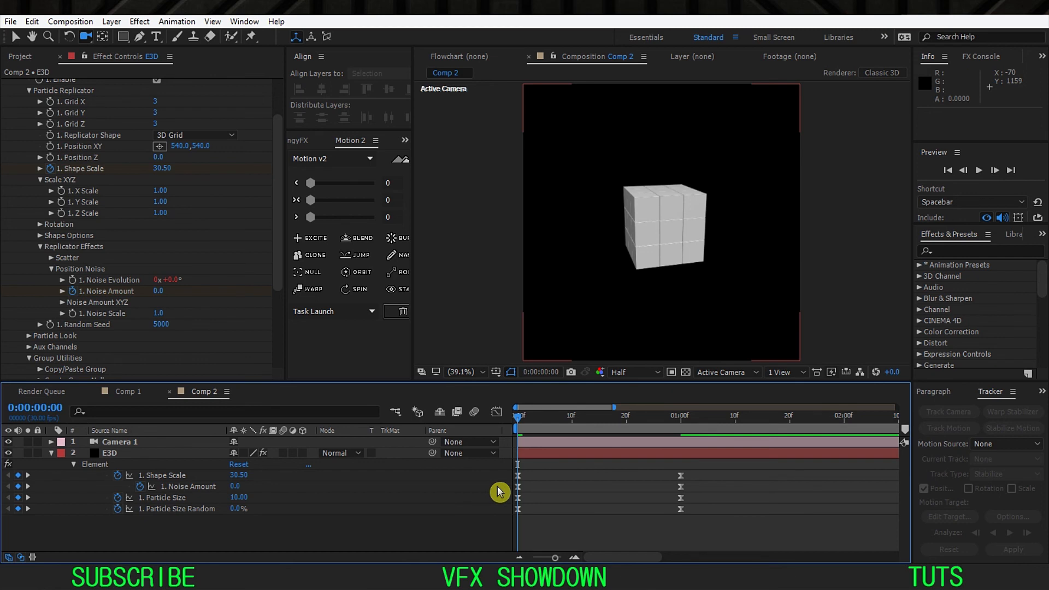
pyautogui.press('-')
pyautogui.press('space')
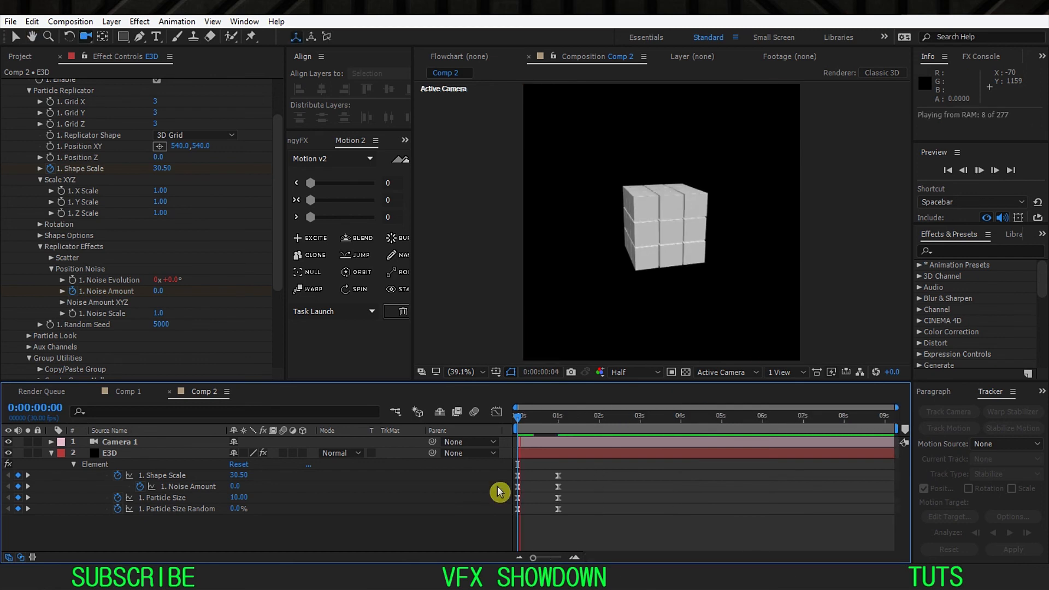
pyautogui.click(497, 437)
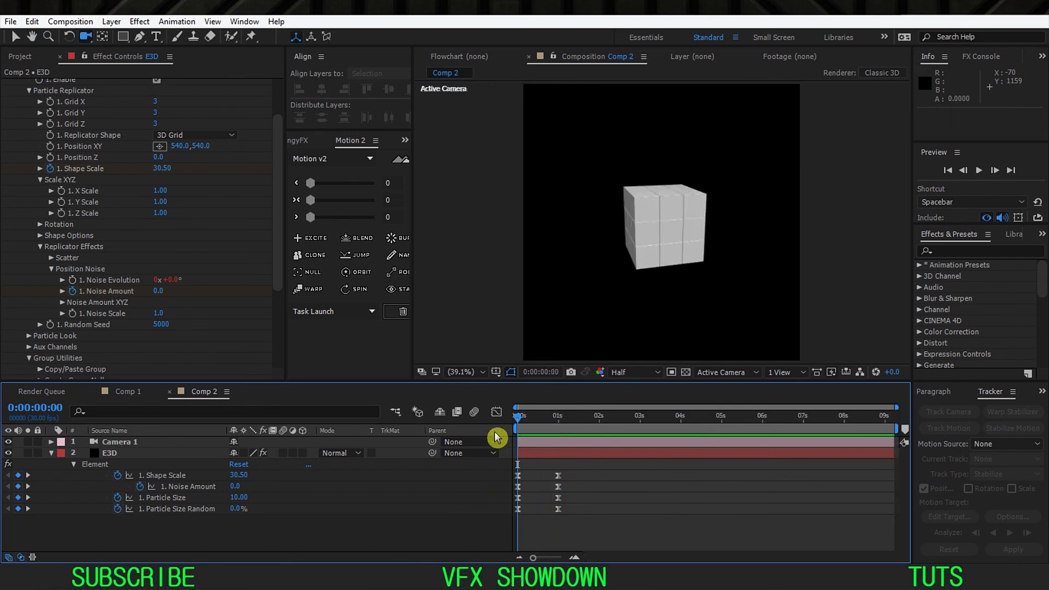
# Step: Move the end keyframes of all four Element properties to 0:00:00:20 and preview the animation
pyautogui.press('=')
pyautogui.press('=')
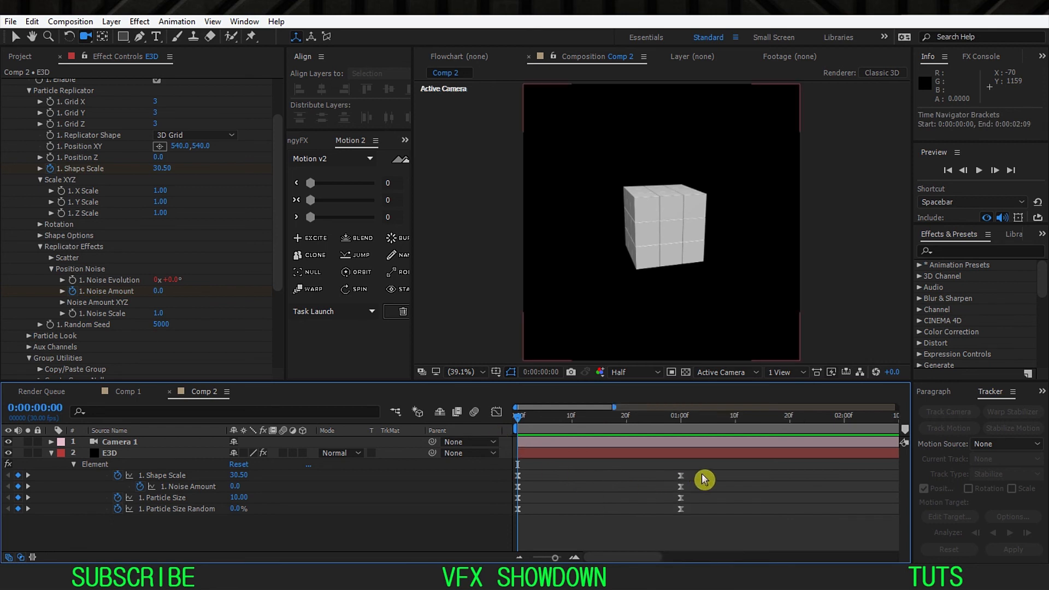
pyautogui.moveTo(702, 468); pyautogui.dragTo(629, 484)
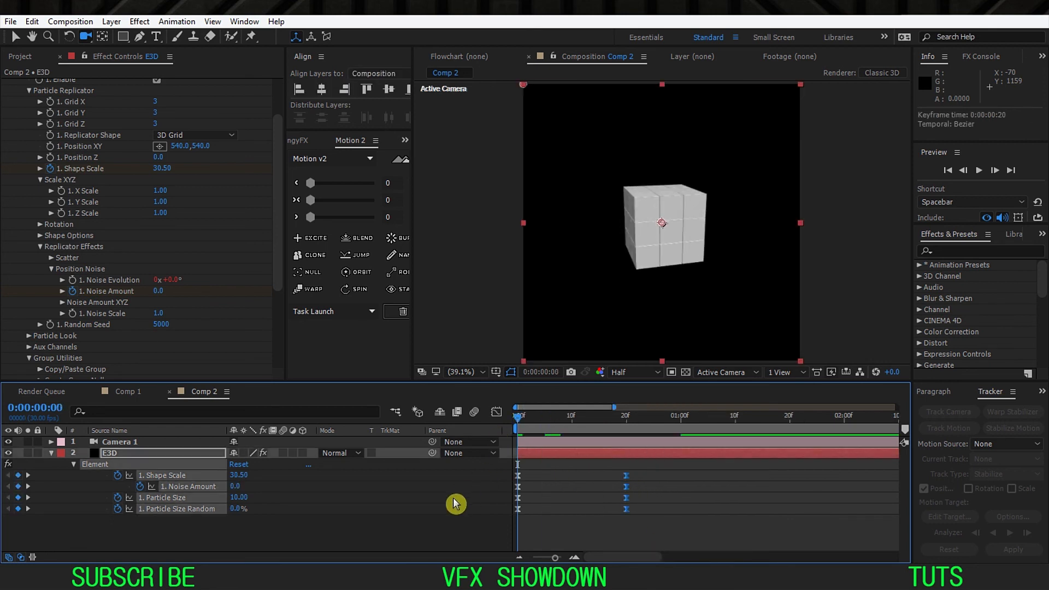
pyautogui.click(454, 504)
pyautogui.press('space')
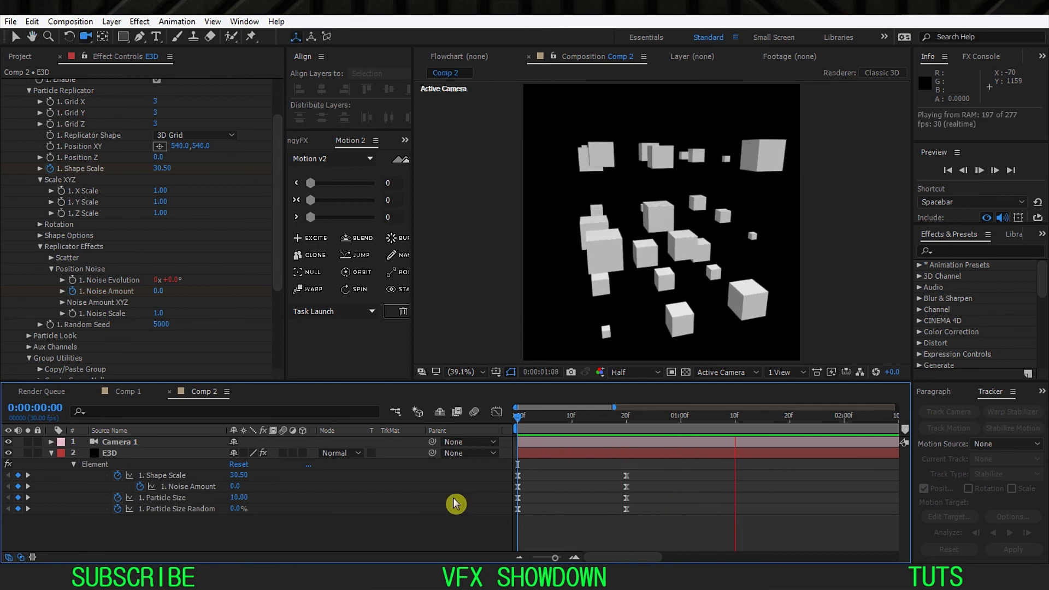
pyautogui.press('space')
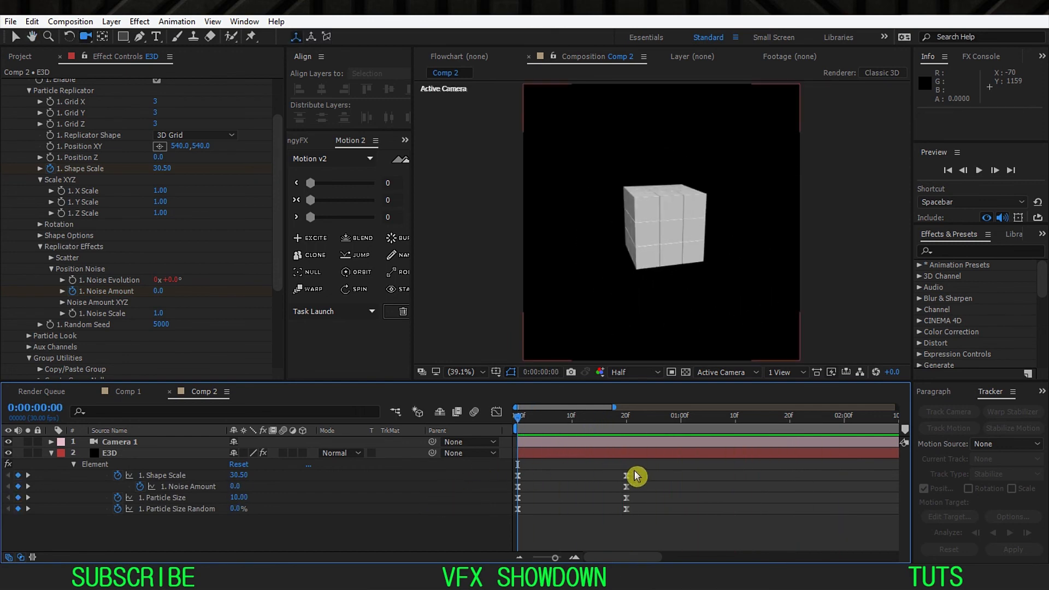
# Step: Try the end keyframes of all four Element properties at 0:00:00:17 and at 0:00:00:15, previewing each timing
pyautogui.moveTo(636, 468); pyautogui.dragTo(607, 531)
pyautogui.moveTo(627, 480); pyautogui.dragTo(611, 483)
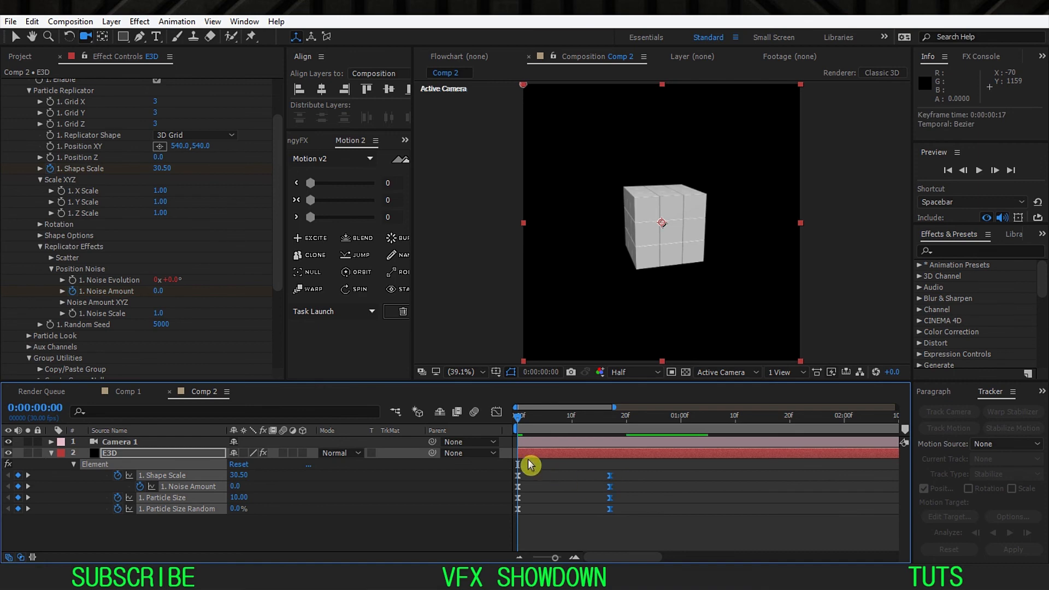
pyautogui.click(486, 482)
pyautogui.press('space')
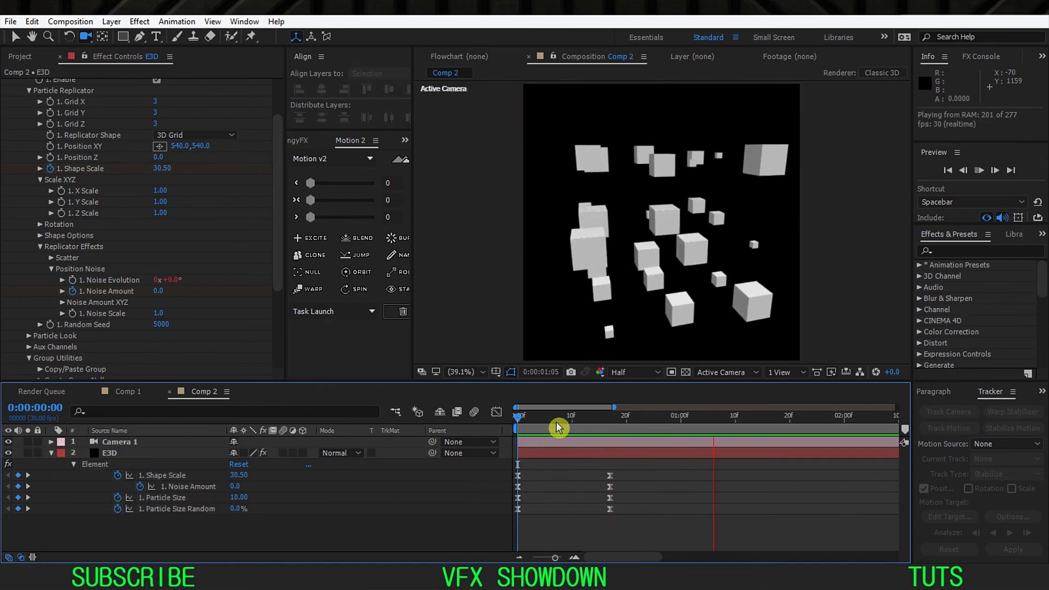
pyautogui.press('space')
pyautogui.moveTo(625, 464); pyautogui.dragTo(601, 484)
pyautogui.press('space')
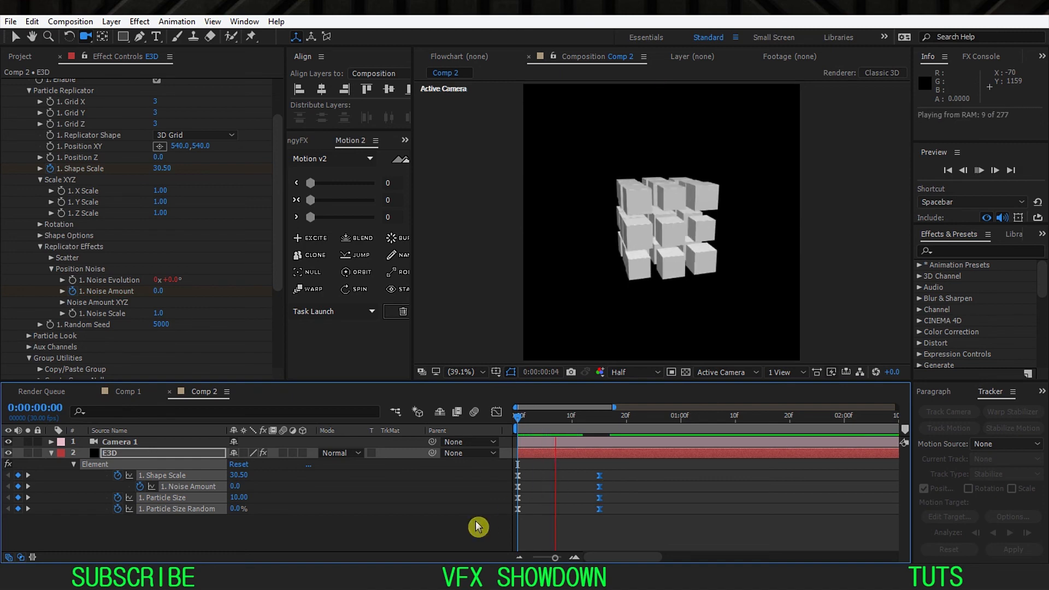
pyautogui.press('space')
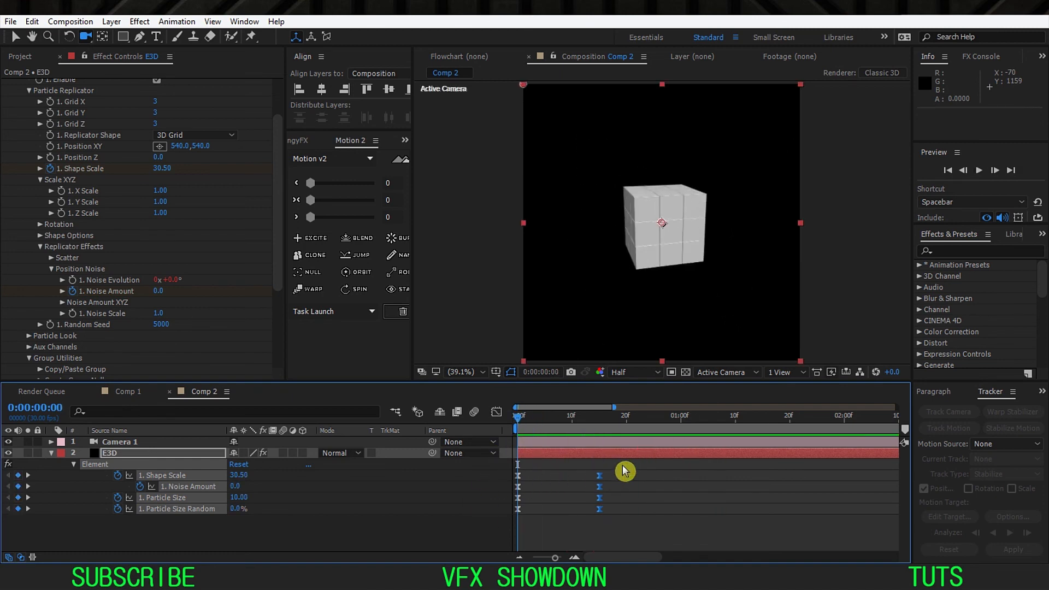
# Step: Shorten the outgoing ease of the first keyframes slightly in the speed graph and preview the animation
pyautogui.moveTo(623, 465); pyautogui.dragTo(480, 538)
pyautogui.click(496, 412)
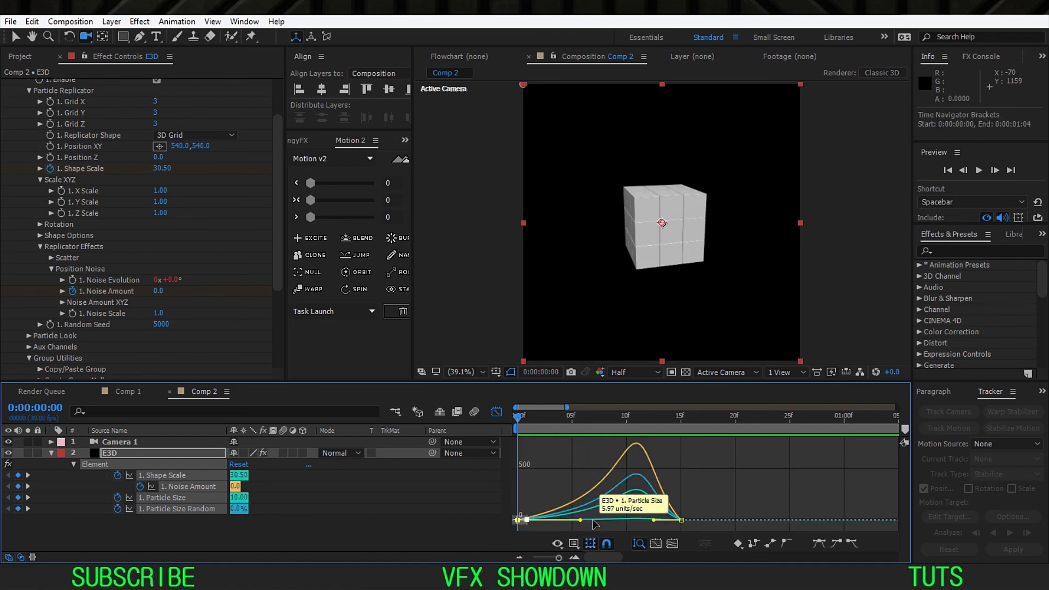
pyautogui.moveTo(580, 521); pyautogui.dragTo(565, 523)
pyautogui.press('space')
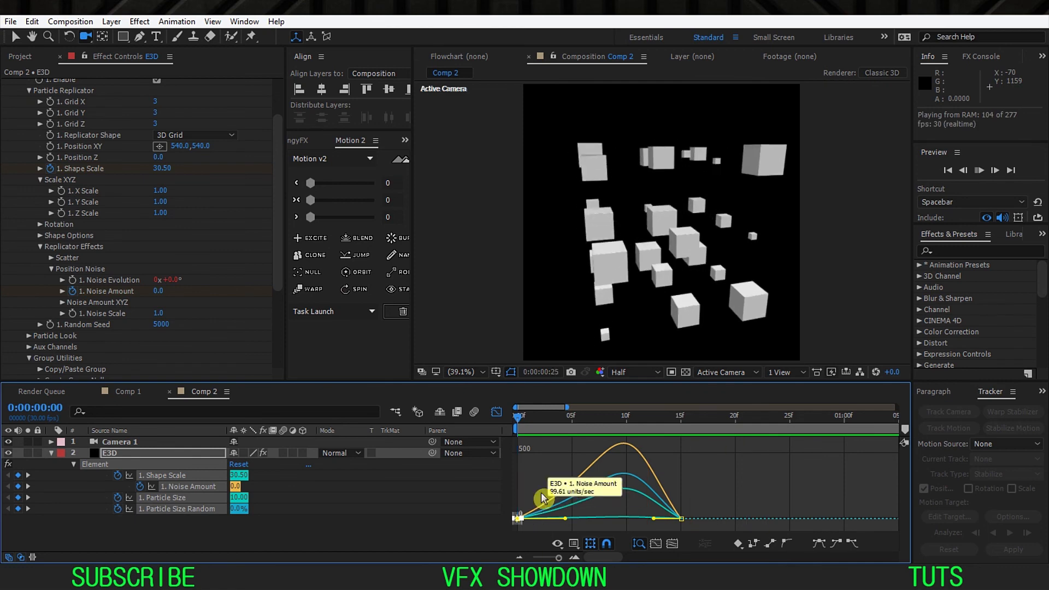
pyautogui.press('space')
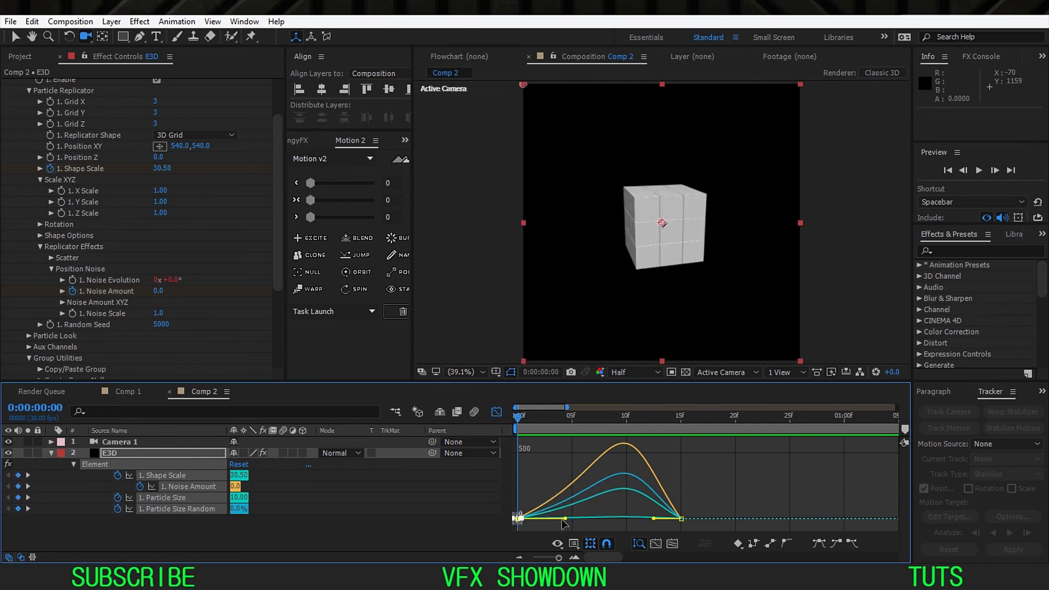
pyautogui.click(496, 411)
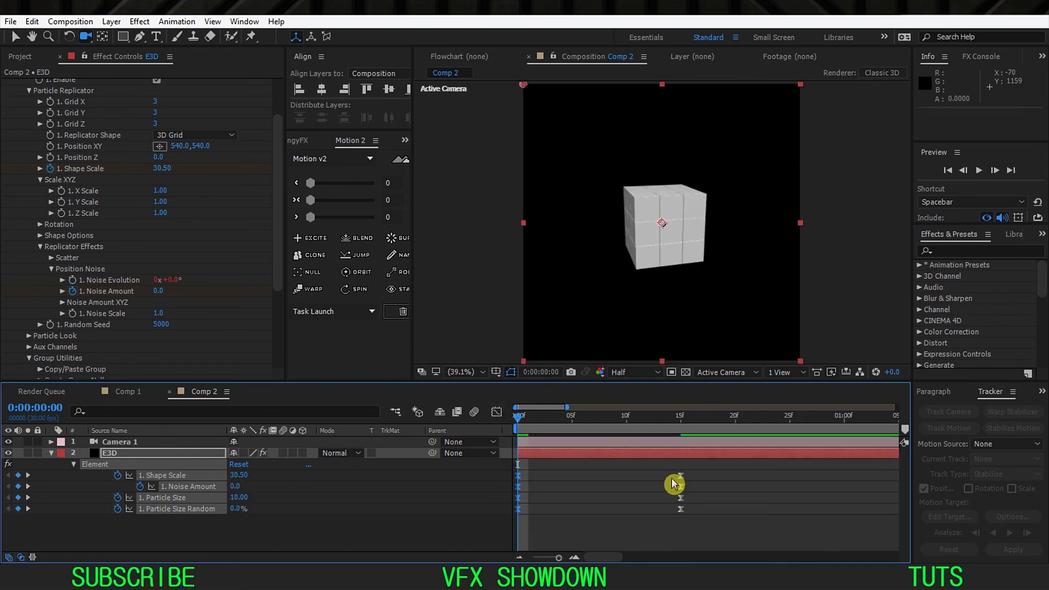
# Step: Move the end keyframes of all four Element properties to 0:00:00:12 and preview the animation
pyautogui.moveTo(711, 462); pyautogui.dragTo(664, 541)
pyautogui.moveTo(681, 480); pyautogui.dragTo(650, 492)
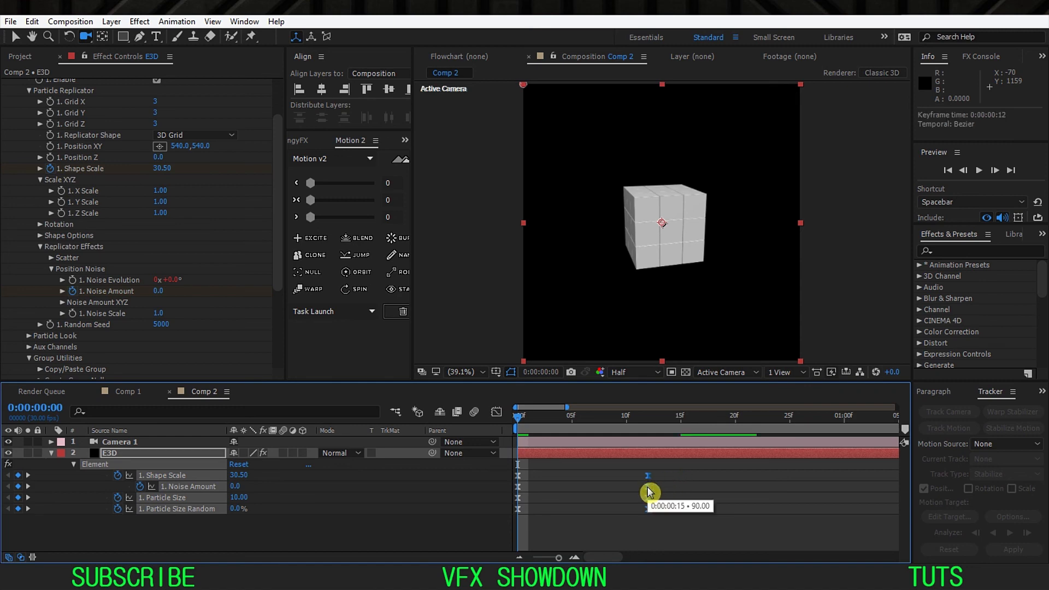
pyautogui.press('-')
pyautogui.press('space')
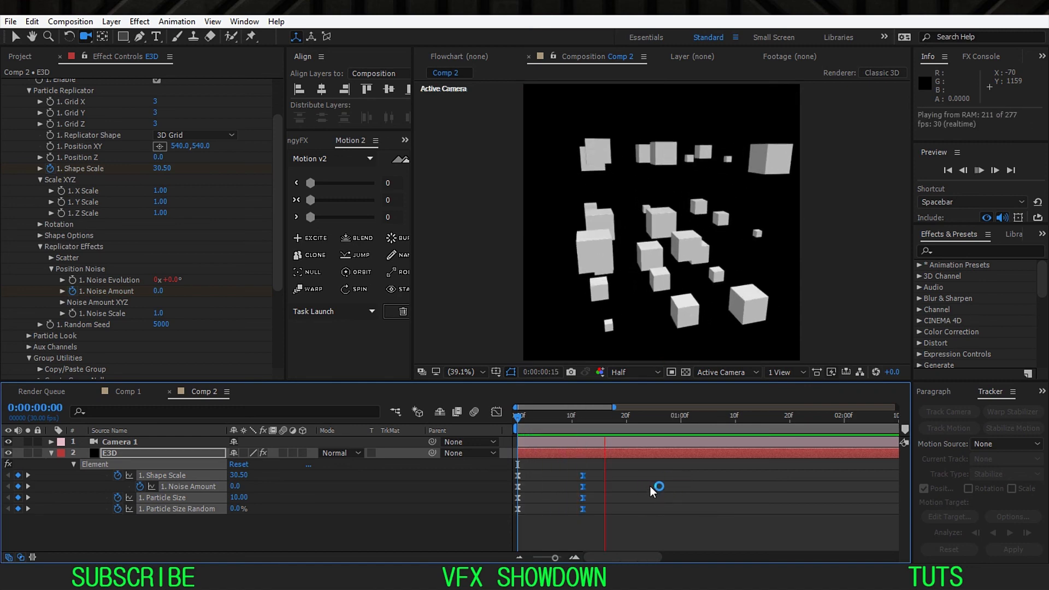
pyautogui.click(474, 449)
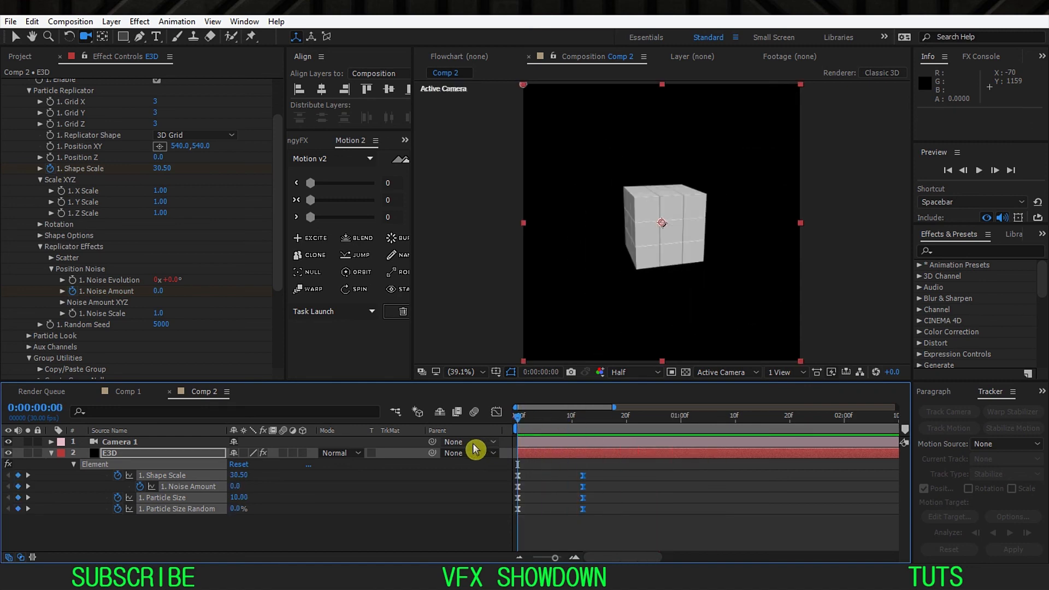
pyautogui.press('space')
pyautogui.click(532, 425)
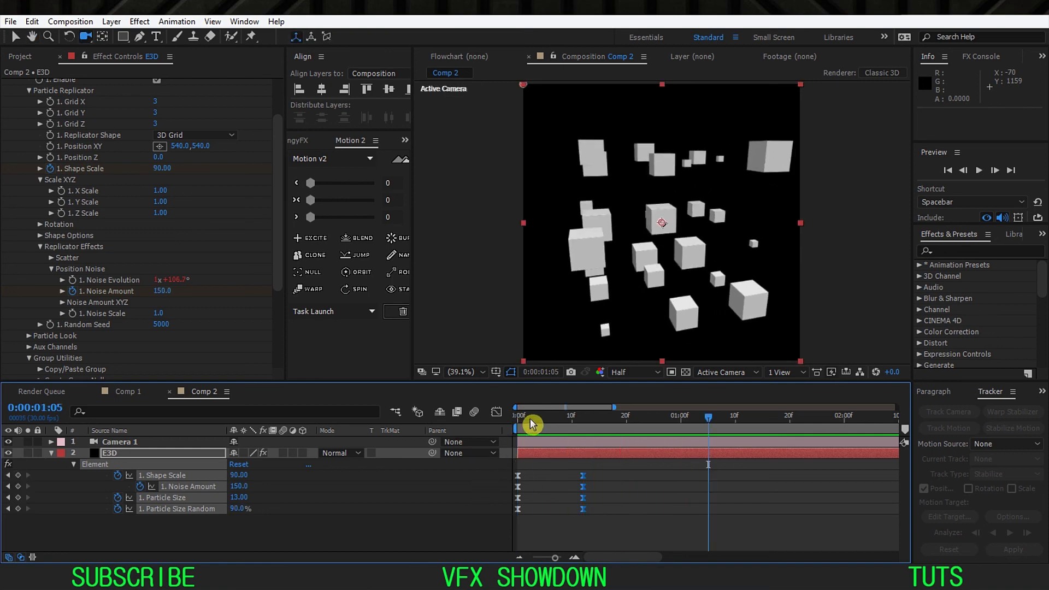
# Step: Play the animation repeatedly from the first frame to examine how quickly the cube splits apart
pyautogui.click(461, 514)
pyautogui.press('space')
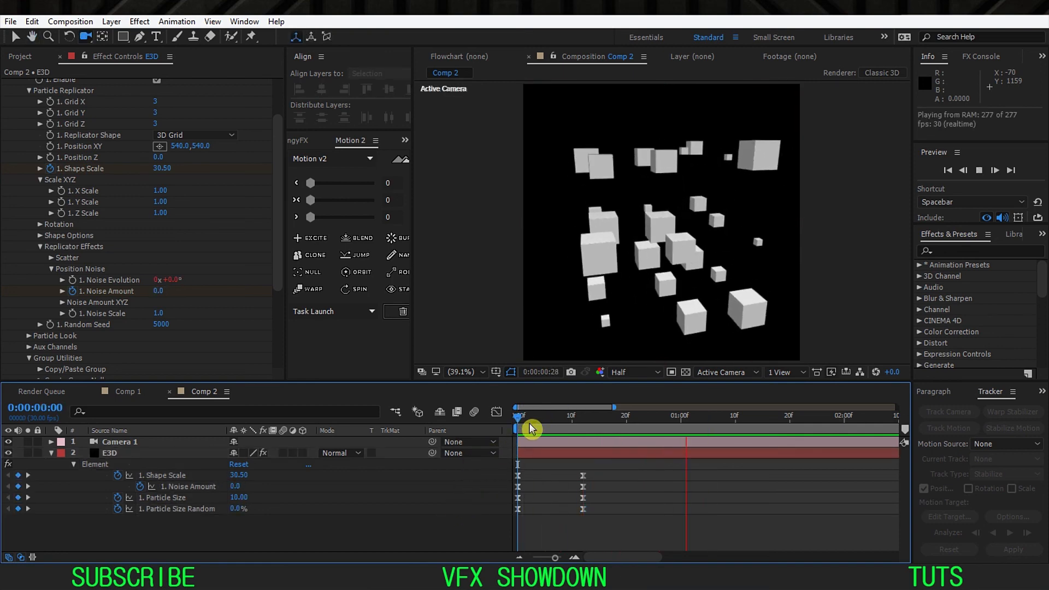
pyautogui.press('space')
pyautogui.press('space')
pyautogui.press('space')
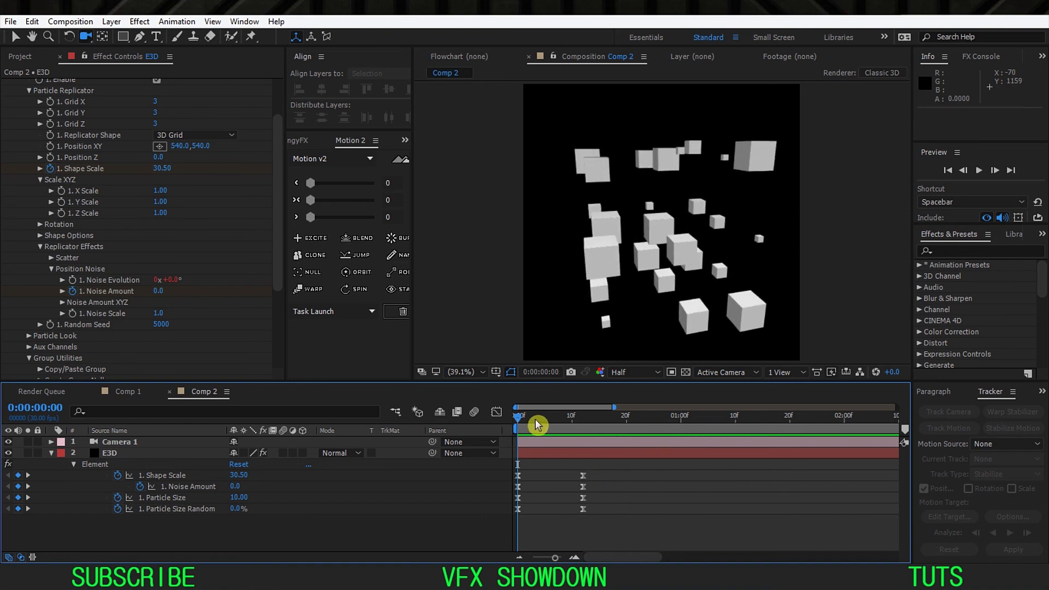
pyautogui.press('space')
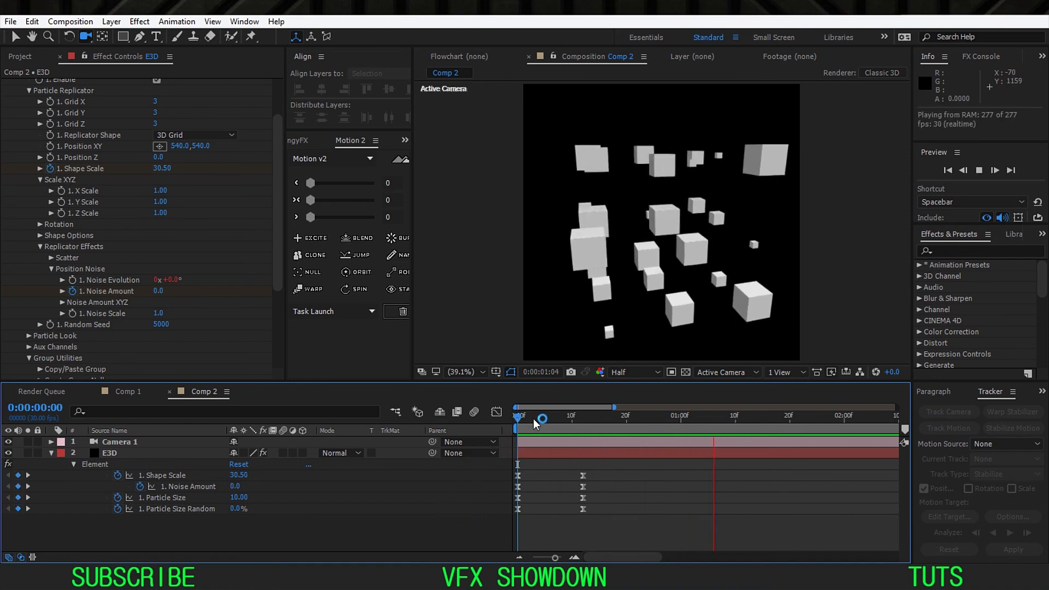
pyautogui.press('space')
pyautogui.press('space')
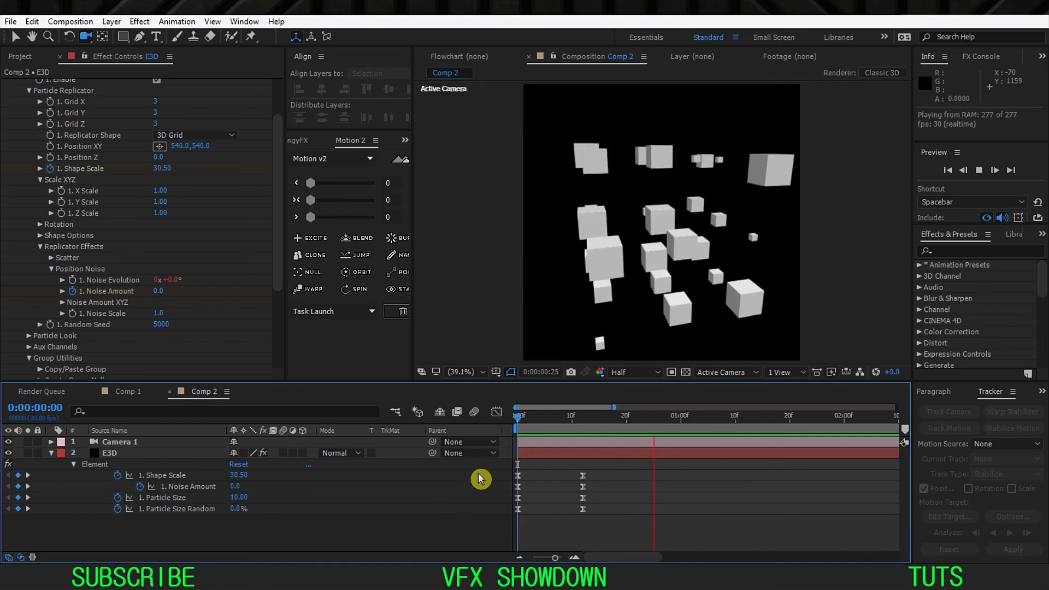
pyautogui.press('space')
pyautogui.press('space')
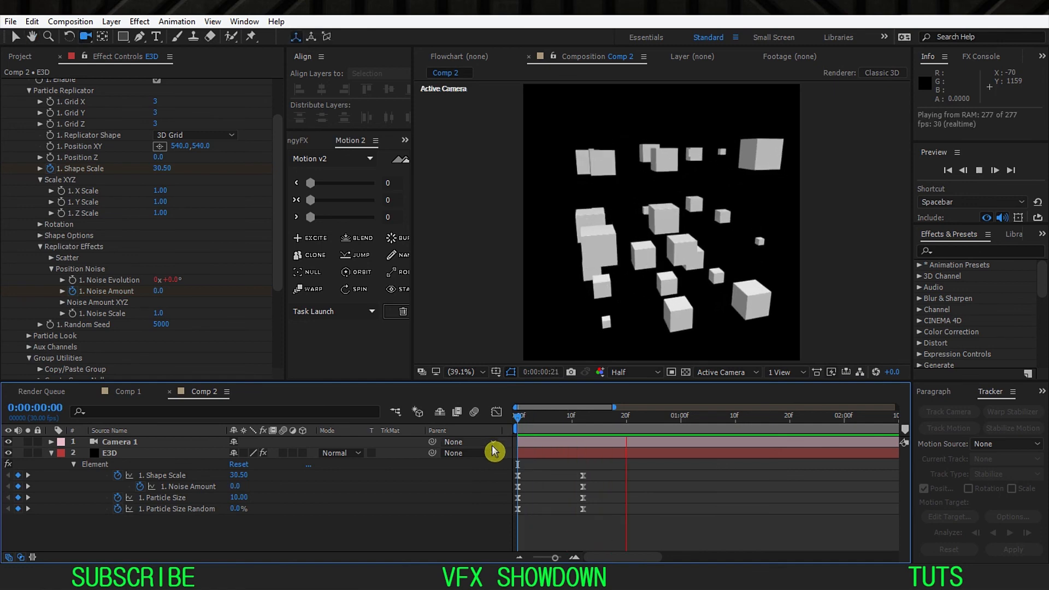
pyautogui.press('space')
pyautogui.press('space')
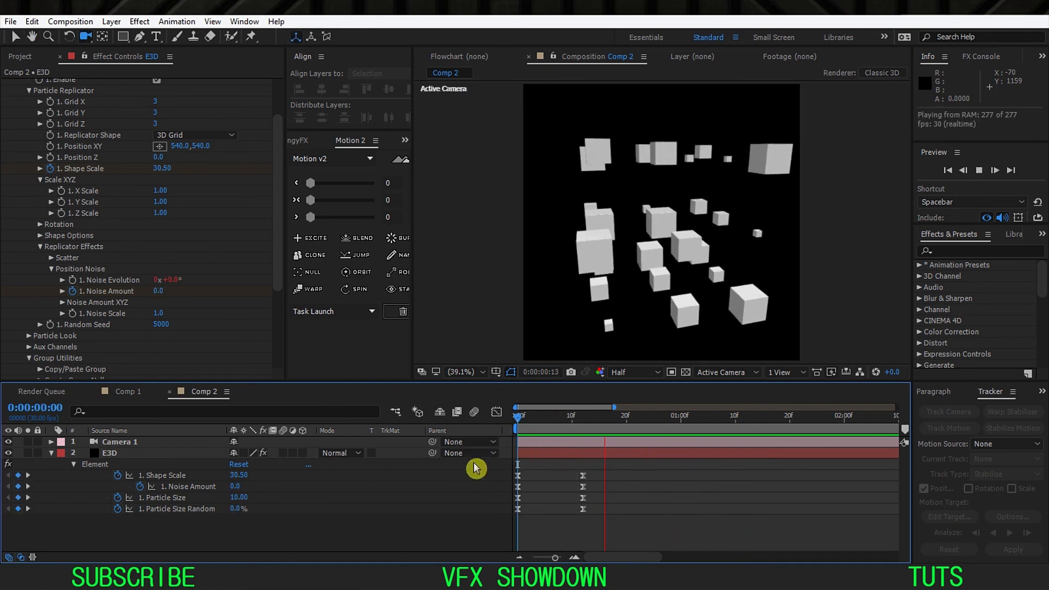
pyautogui.press('space')
pyautogui.press('space')
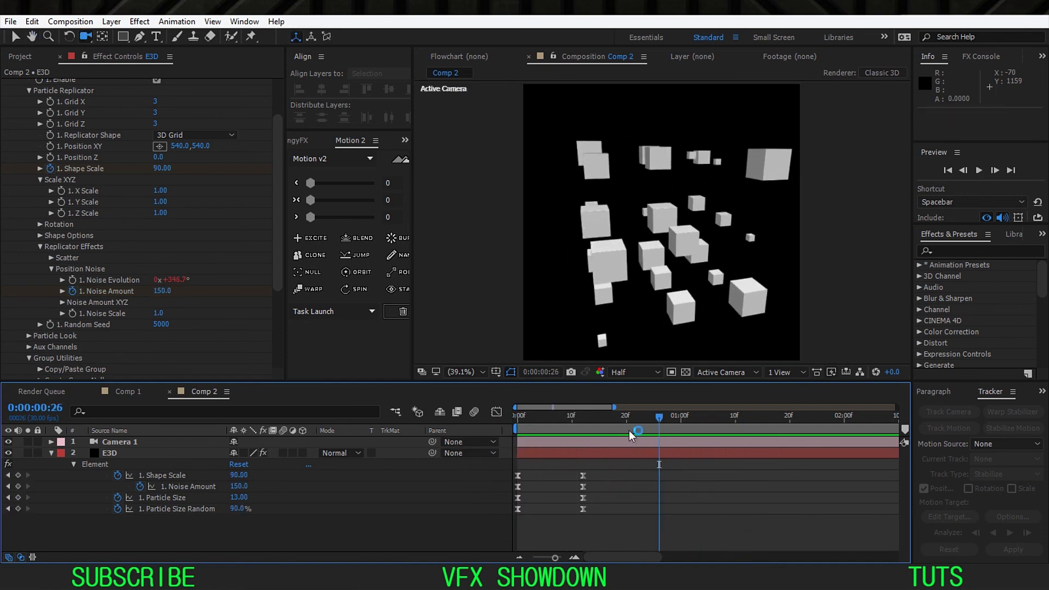
pyautogui.press('space')
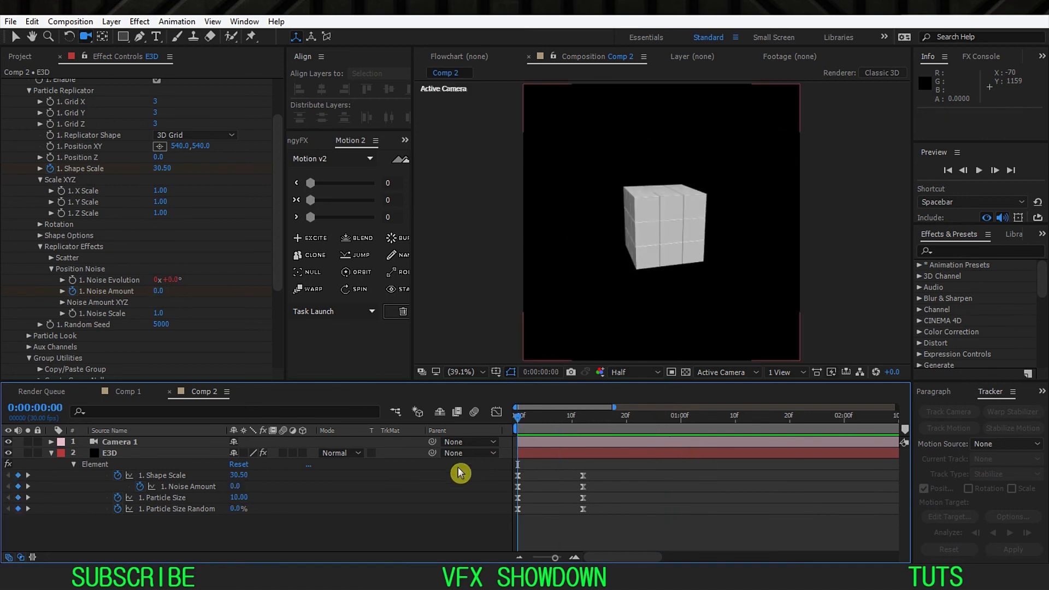
# Step: Examine the finished animation in Comp 1 and play the reference cube post on Instagram in the browser
pyautogui.click(128, 391)
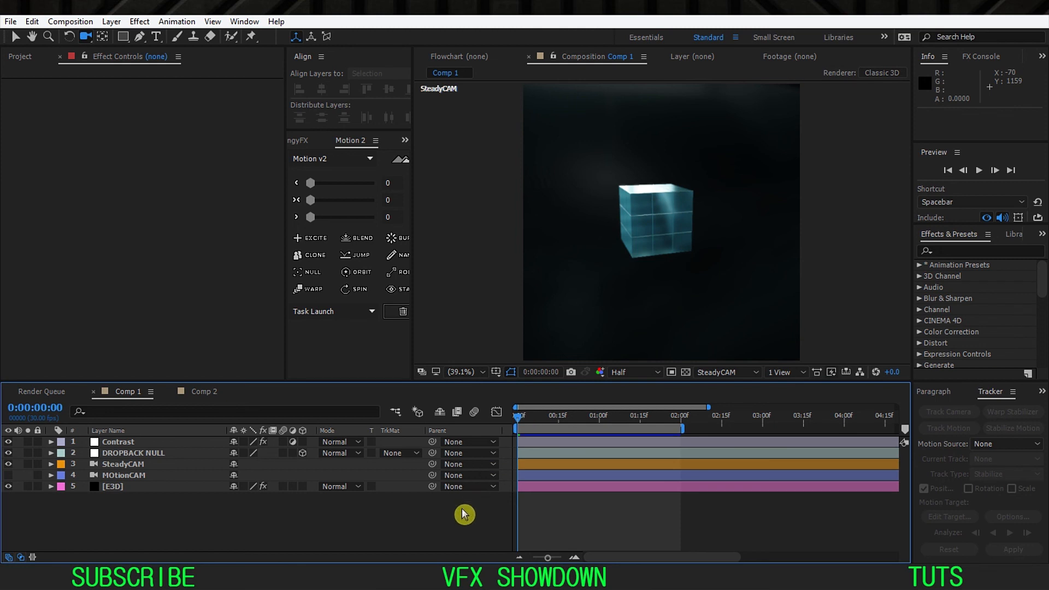
pyautogui.press('space')
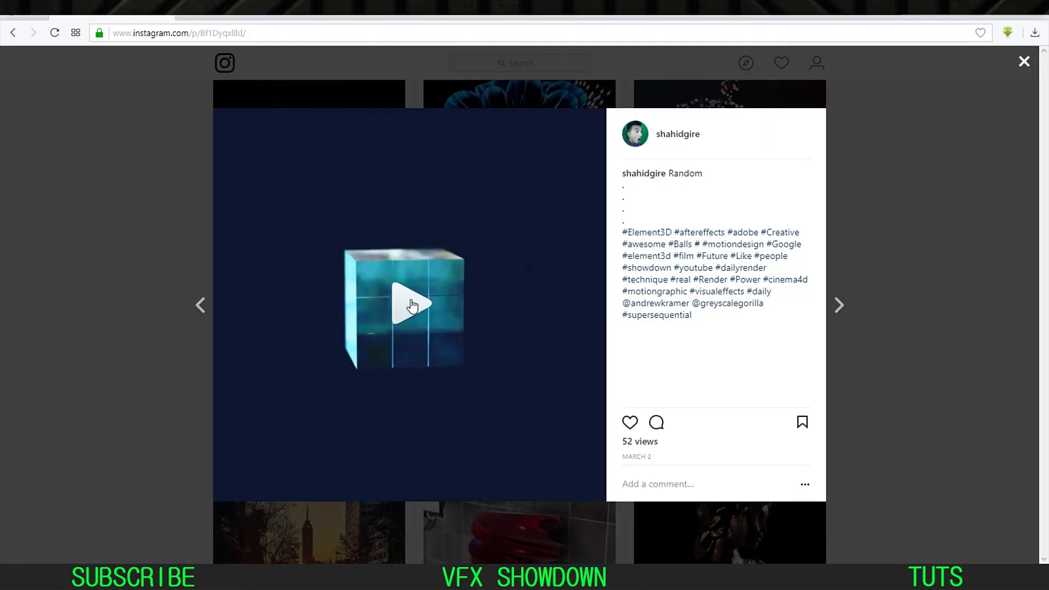
pyautogui.click(403, 315)
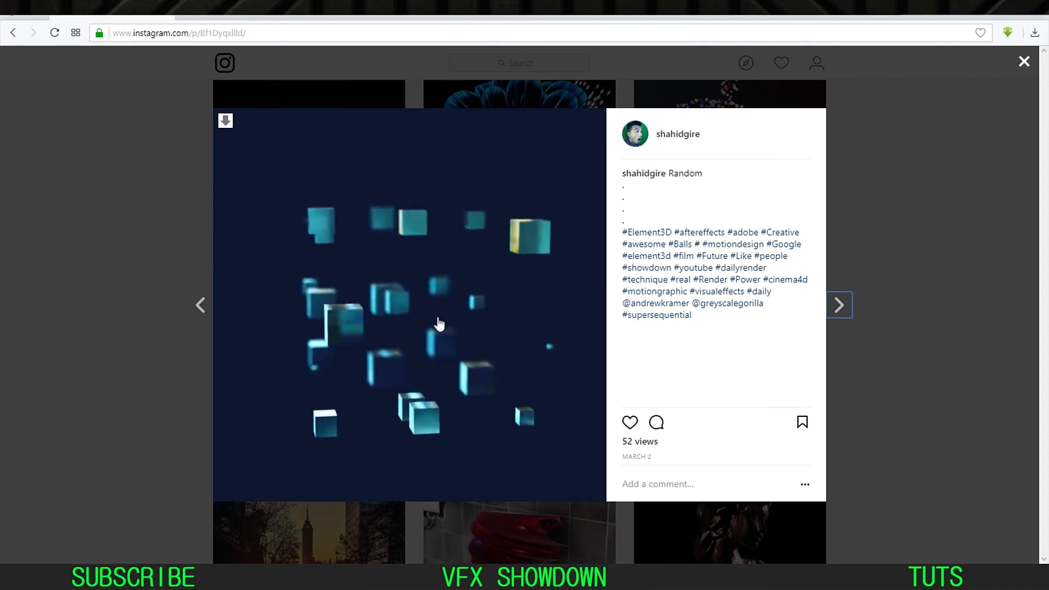
pyautogui.click(410, 304)
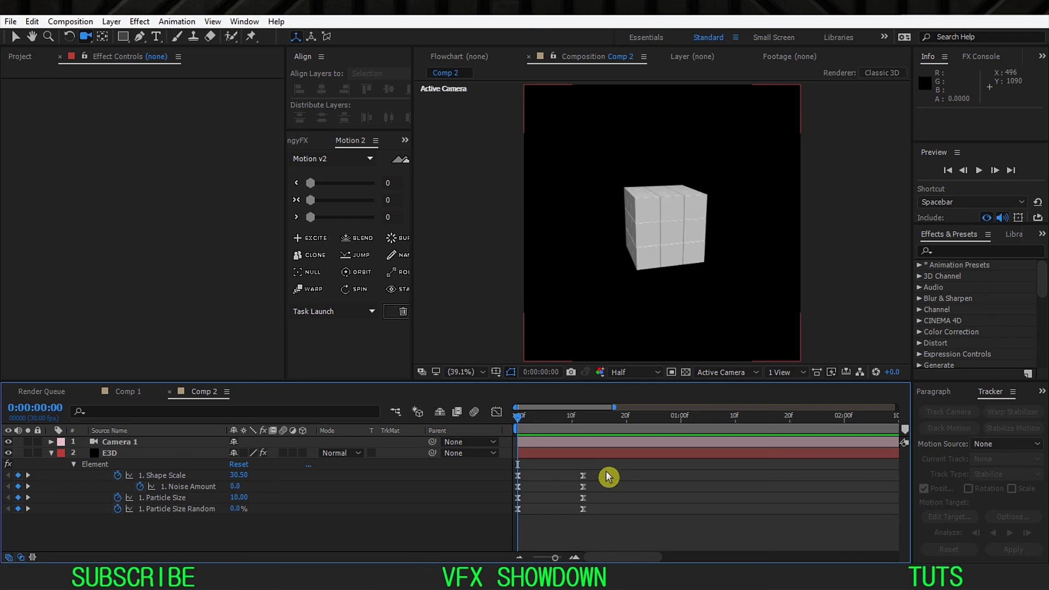
# Step: Paste copies of all eight Element keyframes at 0:00:00:23 and time-reverse the copies so the cube reassembles
pyautogui.moveTo(606, 471); pyautogui.dragTo(497, 529)
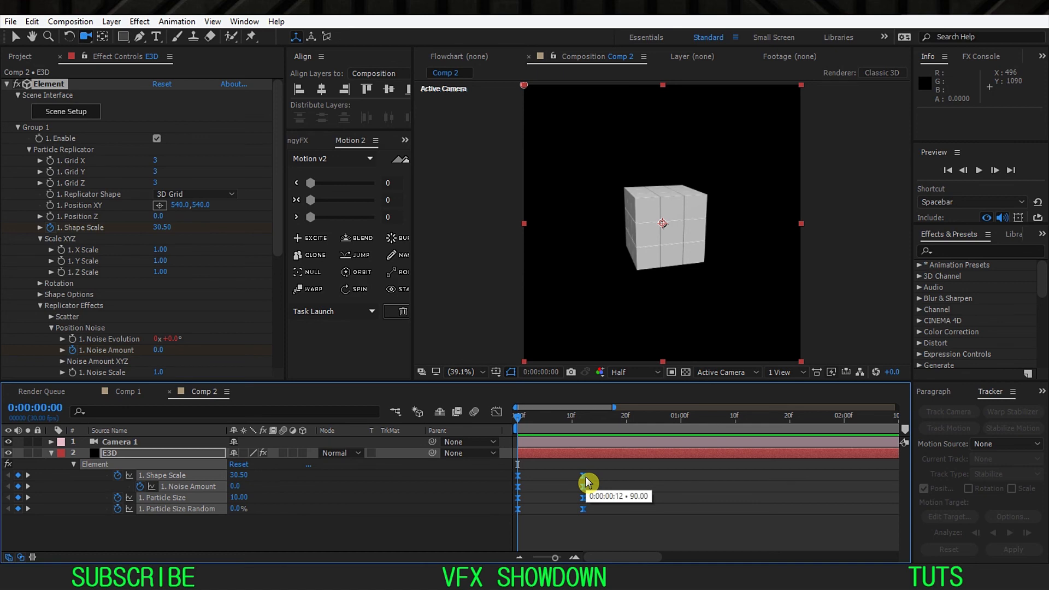
pyautogui.hotkey('ctrl', 'c')
pyautogui.moveTo(608, 420); pyautogui.dragTo(646, 435)
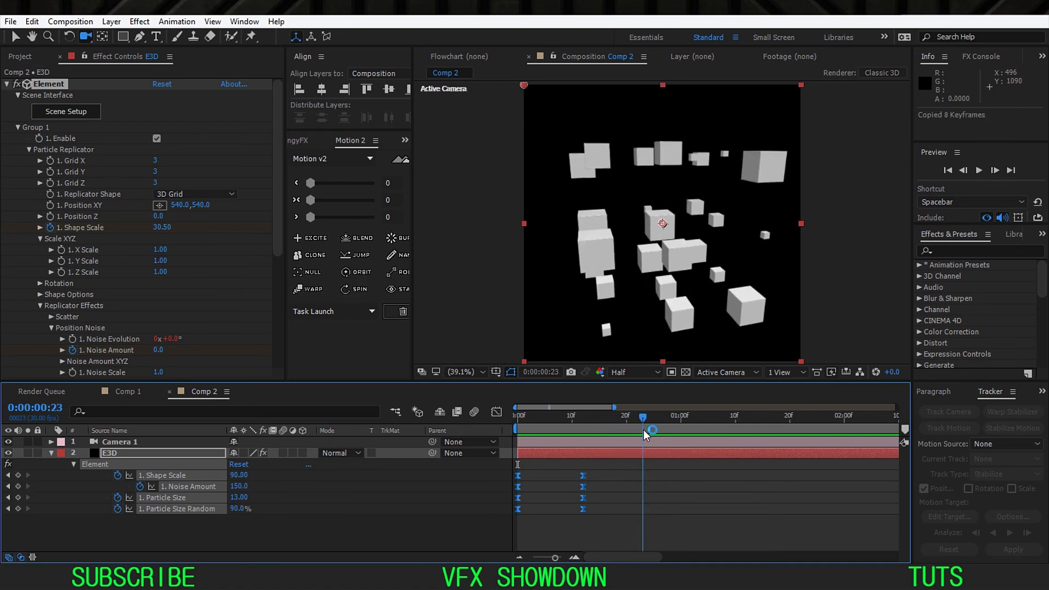
pyautogui.hotkey('ctrl', 'v')
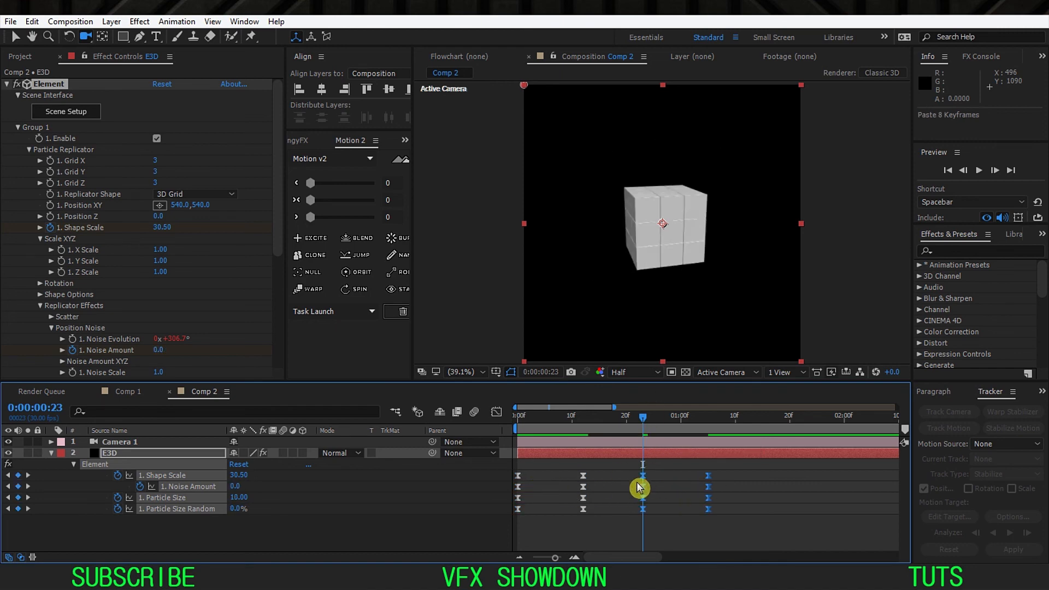
pyautogui.moveTo(645, 481)
pyautogui.rightClick(644, 509)
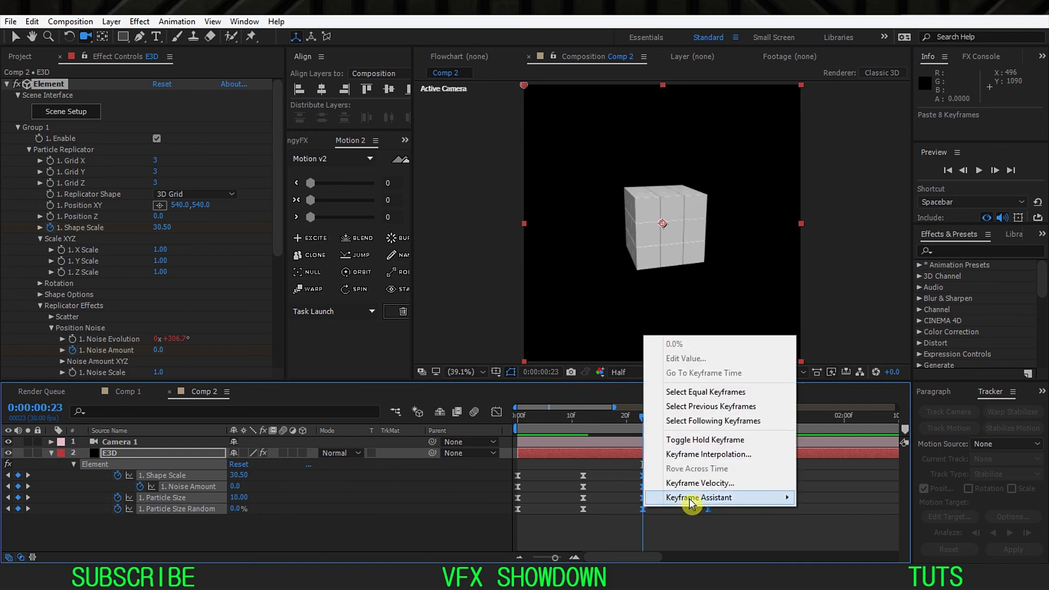
pyautogui.moveTo(716, 505)
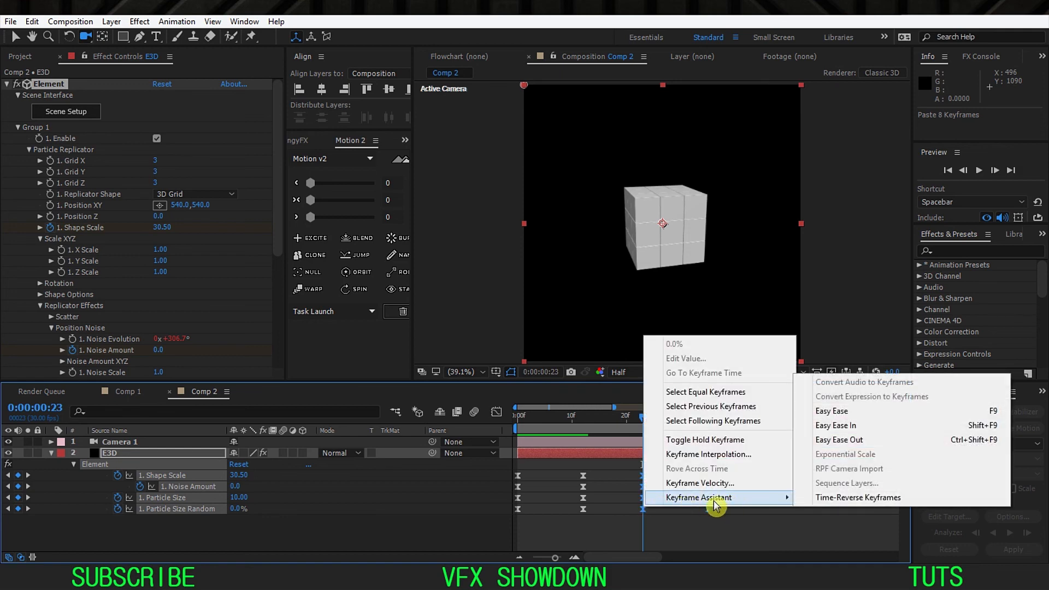
pyautogui.click(866, 503)
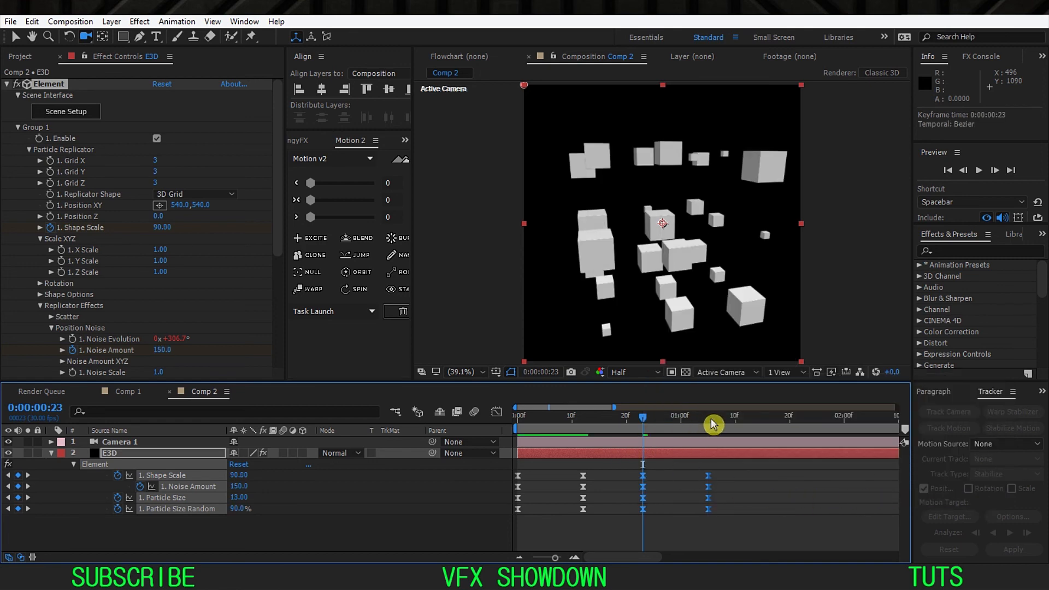
# Step: Extend the work area's end to 0:00:01:20 and preview the split and reassembly
pyautogui.moveTo(713, 424); pyautogui.dragTo(793, 428)
pyautogui.press('n')
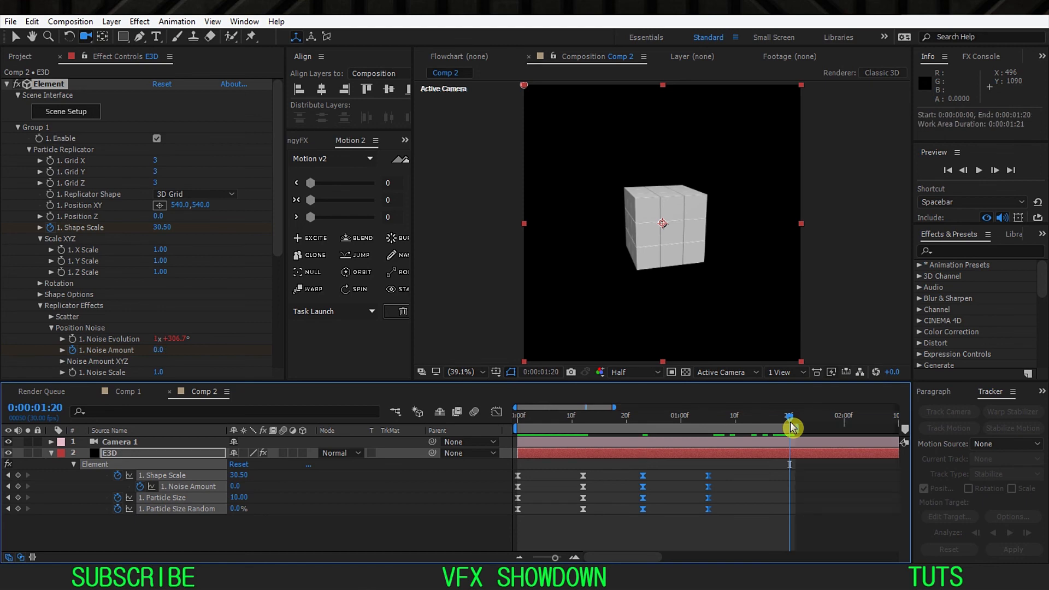
pyautogui.press('space')
pyautogui.click(396, 515)
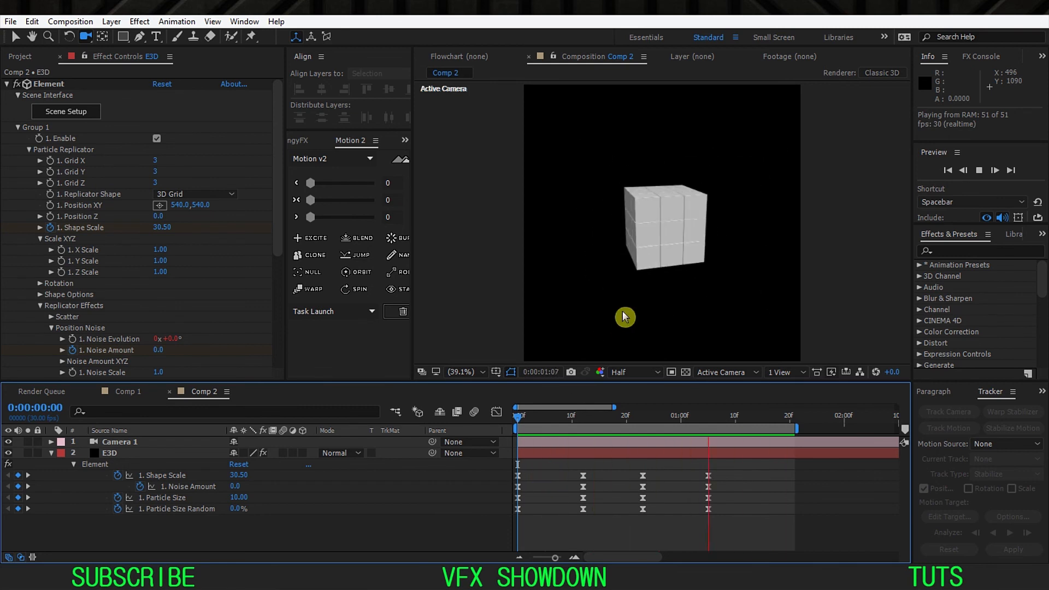
pyautogui.press('space')
# Step: Show the reassembled cube at 0:00:01:05 with 100% magnification and Full resolution, centred in the viewer
pyautogui.moveTo(566, 424); pyautogui.dragTo(708, 442)
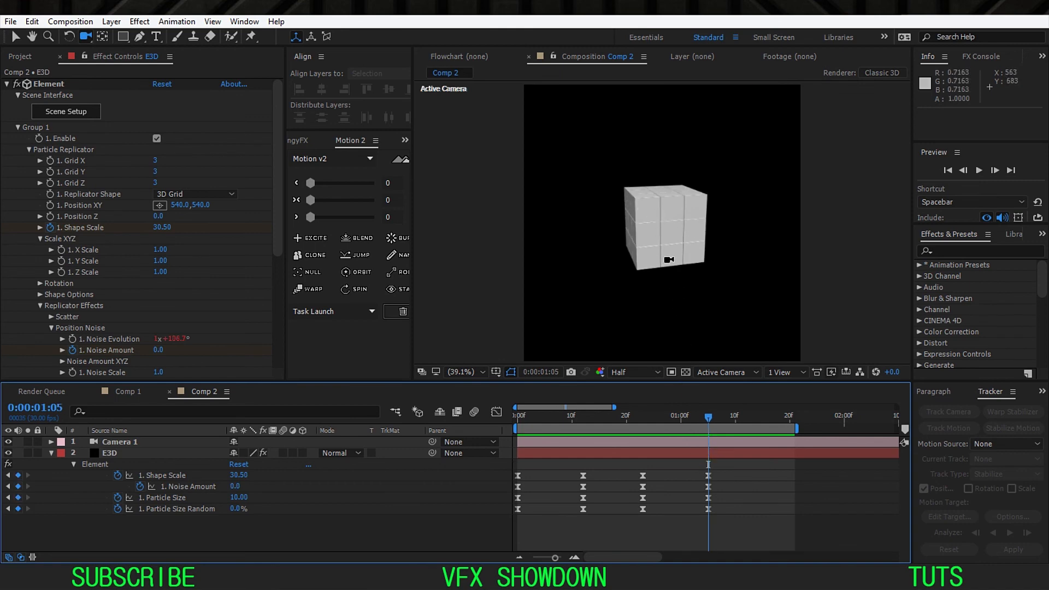
pyautogui.press('/')
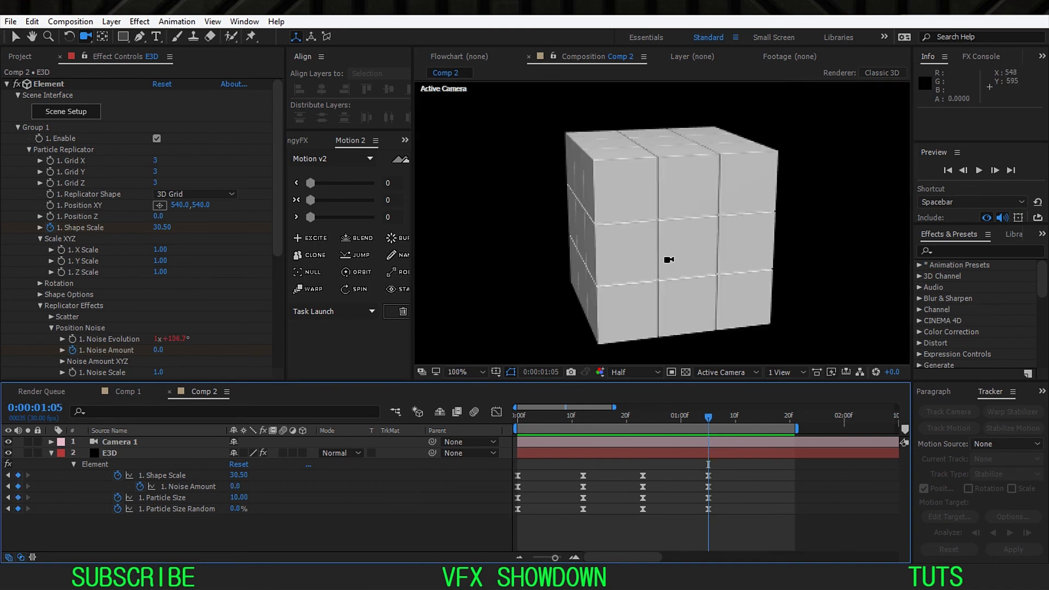
pyautogui.click(648, 372)
pyautogui.click(632, 406)
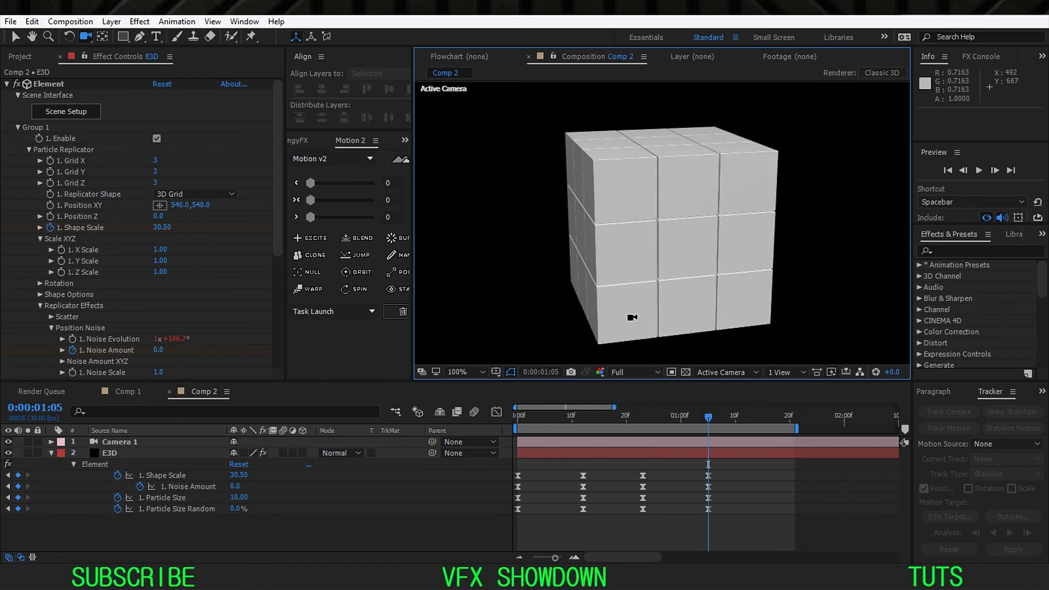
pyautogui.press('h')
pyautogui.moveTo(643, 287); pyautogui.dragTo(629, 269)
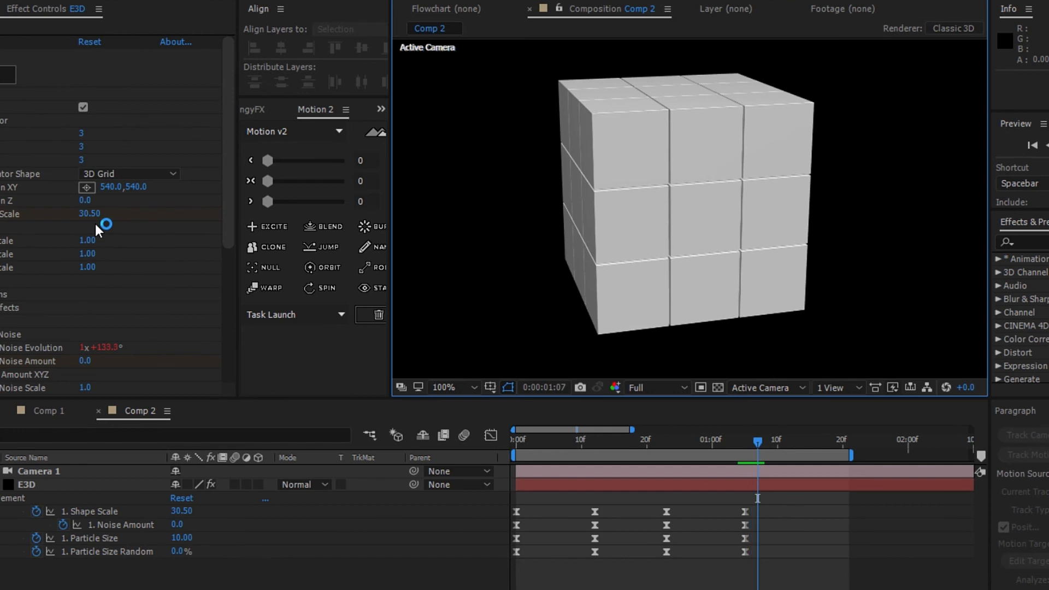
# Step: Add Shape Scale keyframes of 32 at 0:00:01:07 and 30.5 at 0:00:01:09
pyautogui.click(89, 214)
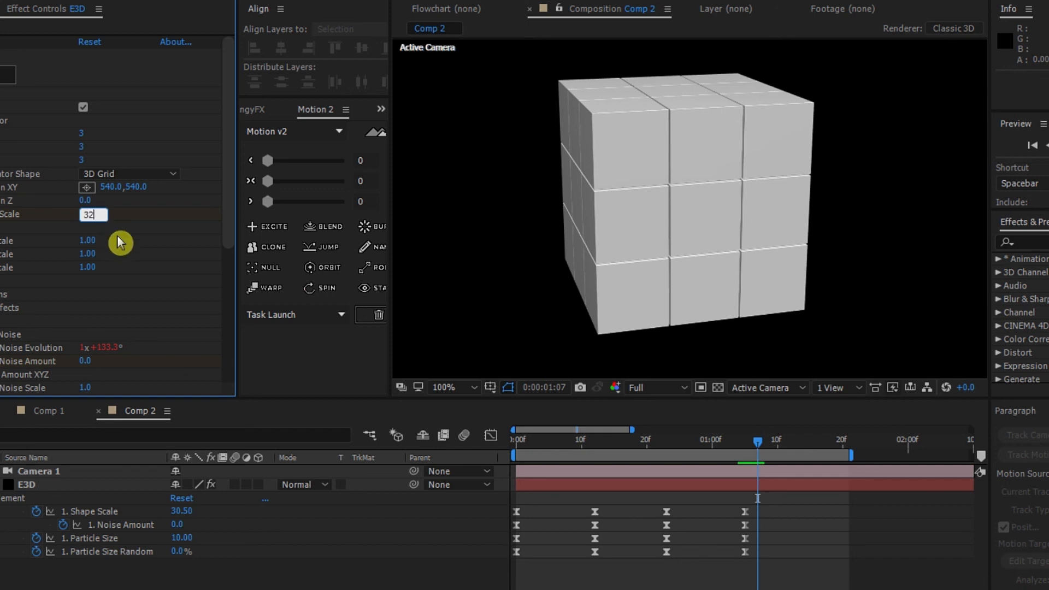
pyautogui.press('Return')
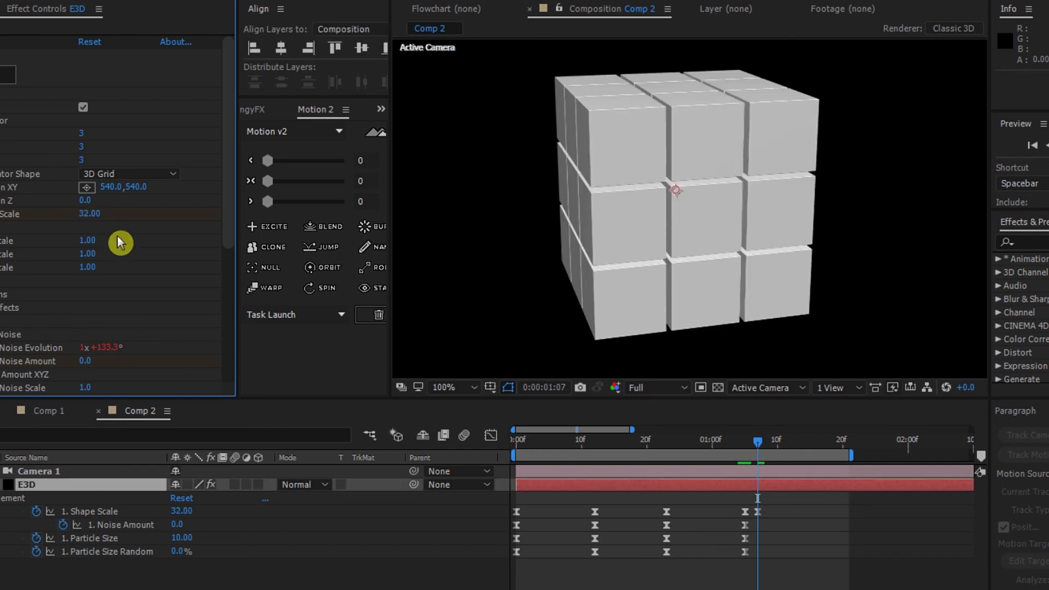
pyautogui.click(84, 215)
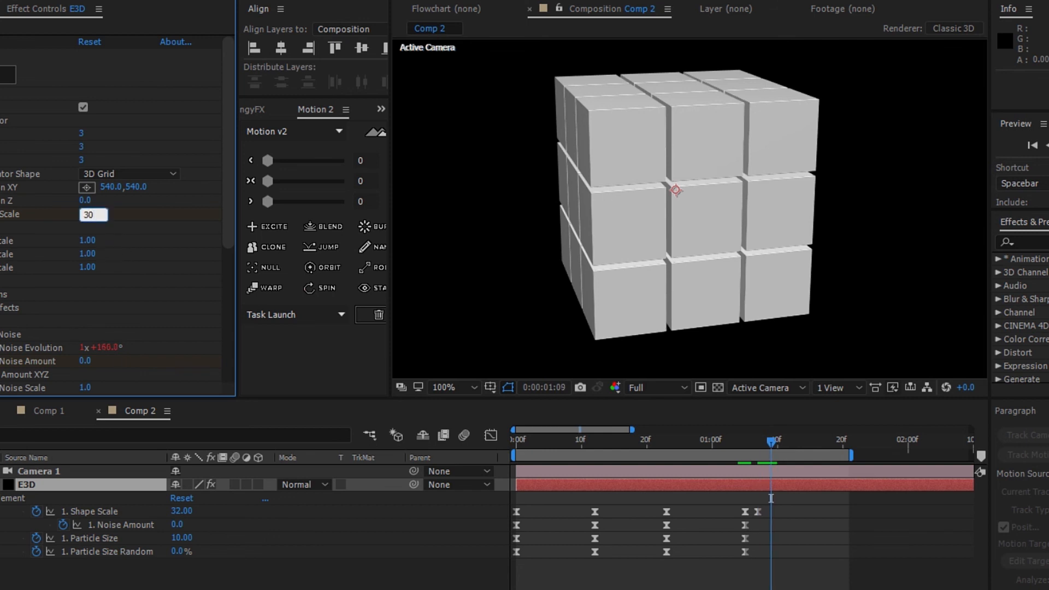
pyautogui.press('Return')
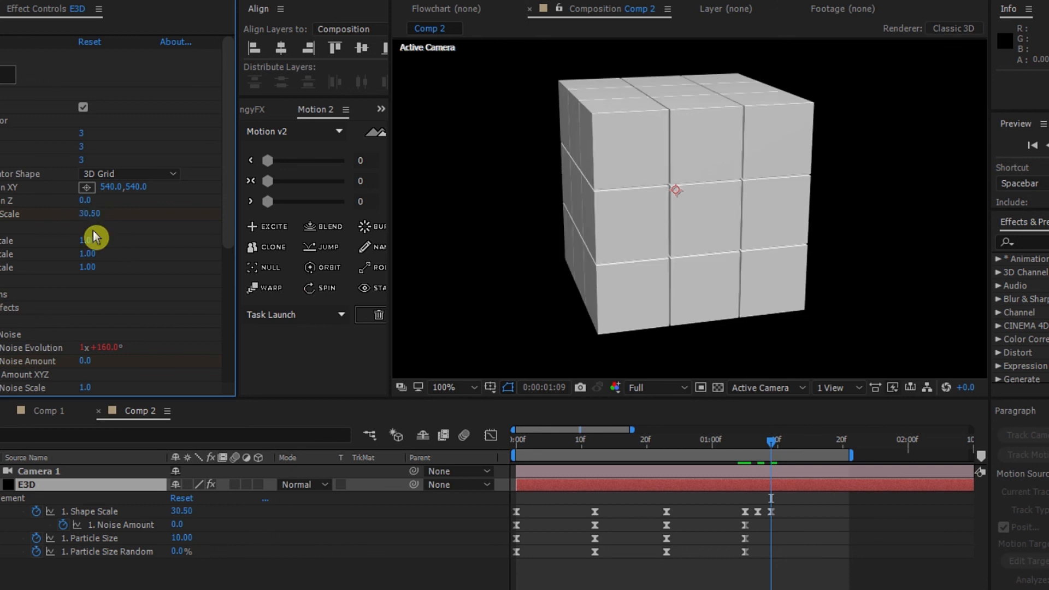
# Step: Add Shape Scale keyframes of 31 at 0:00:01:10 and 30.5 at 0:00:01:11
pyautogui.press('pagedown')
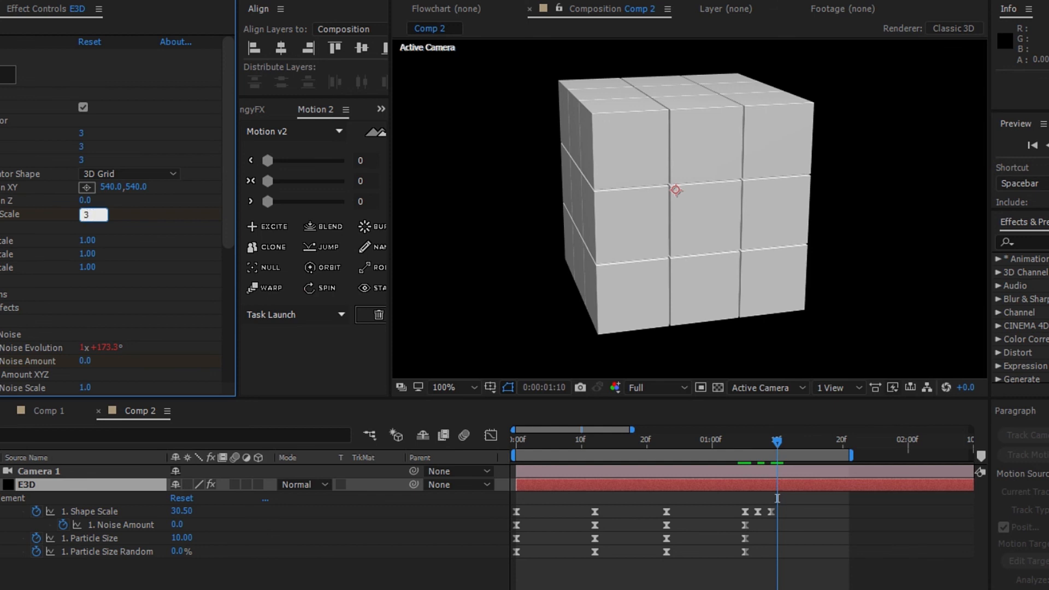
pyautogui.click(90, 215)
pyautogui.write('32')
pyautogui.press('Return')
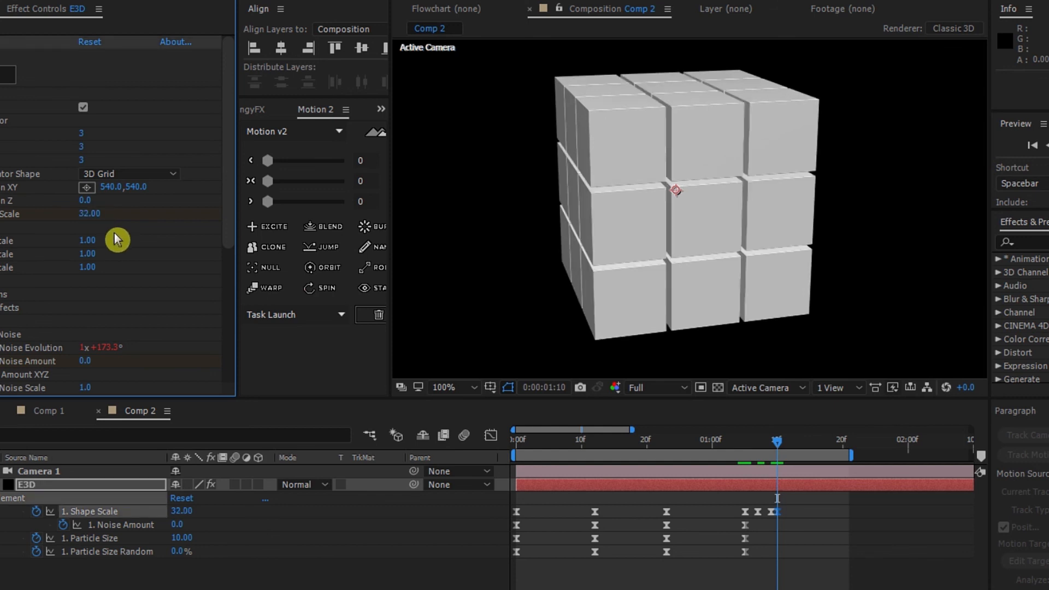
pyautogui.write('3')
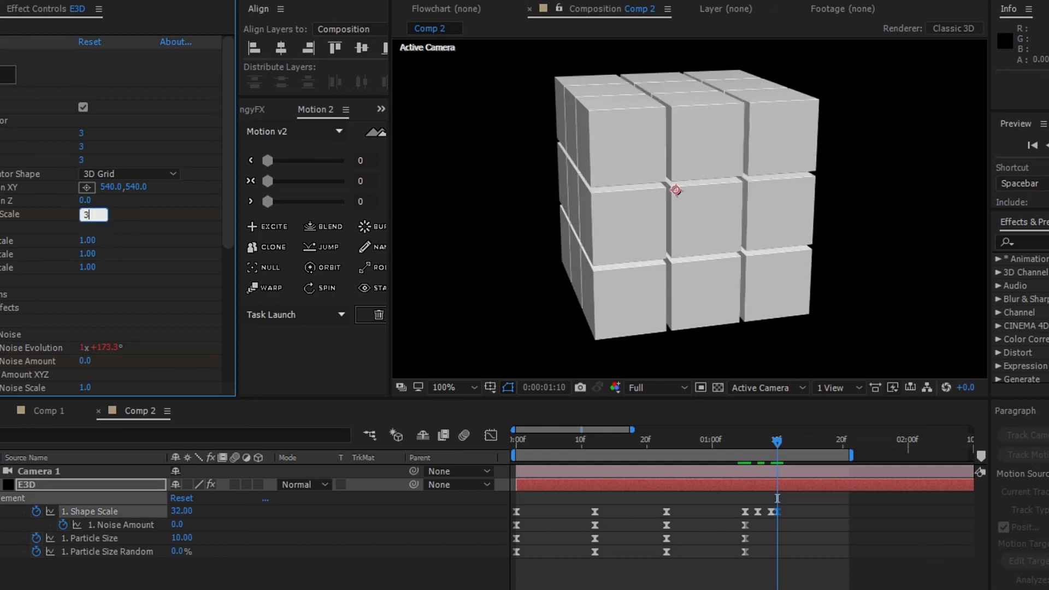
pyautogui.write('1')
pyautogui.press('Return')
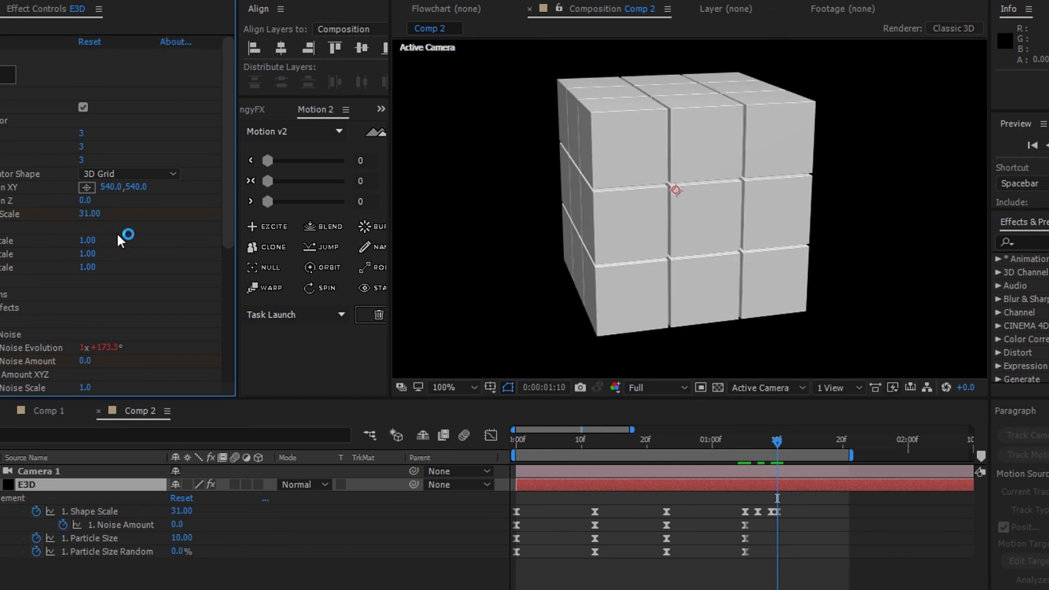
pyautogui.press('pagedown')
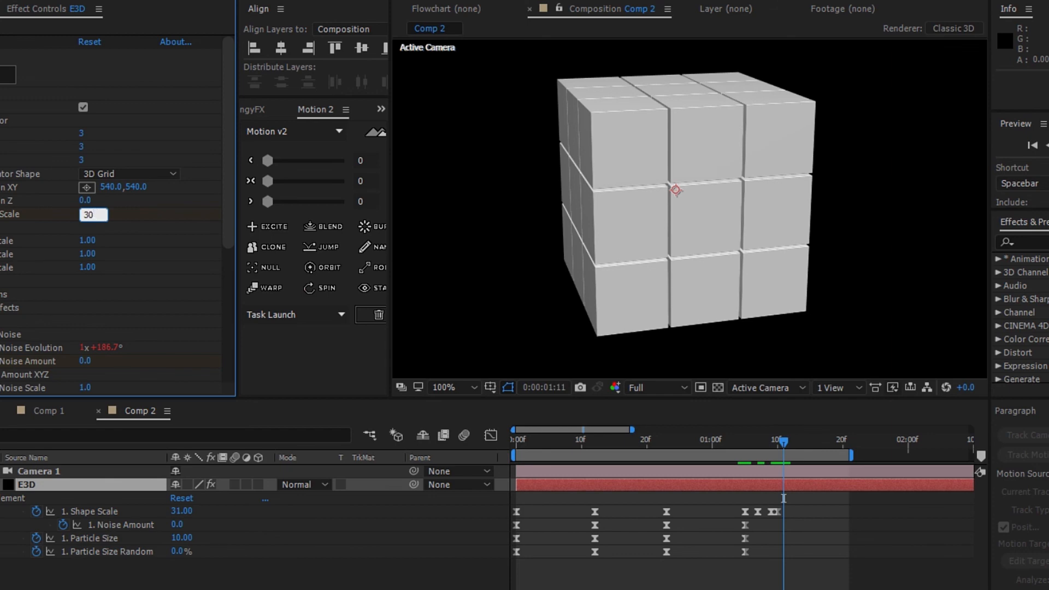
pyautogui.write('30.5')
pyautogui.press('Return')
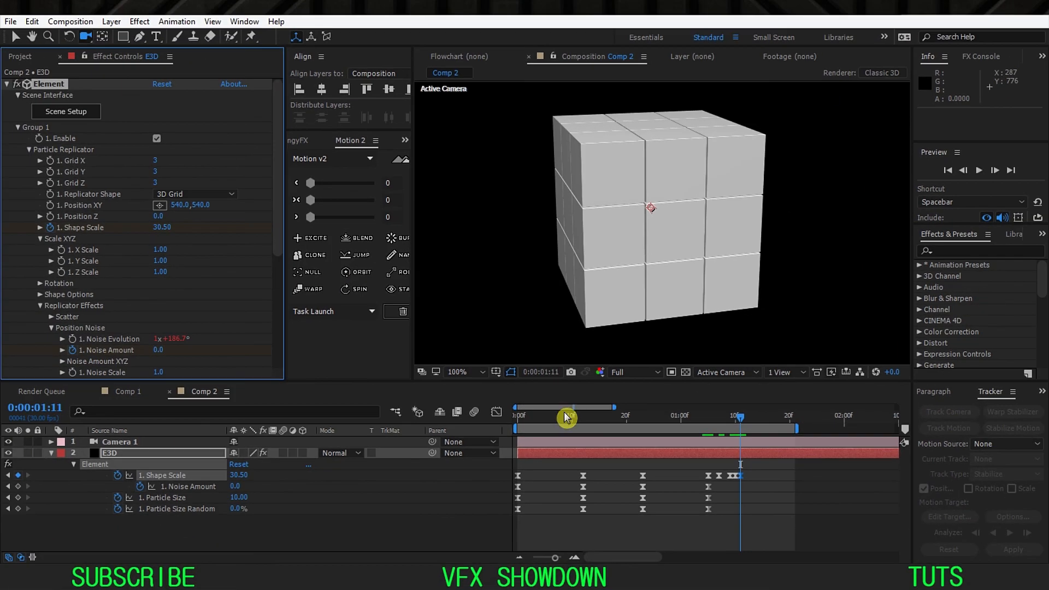
# Step: Fit the whole composition in the viewer and play the animation from the first frame to examine the closing bounce
pyautogui.scroll(-3, 634, 450)
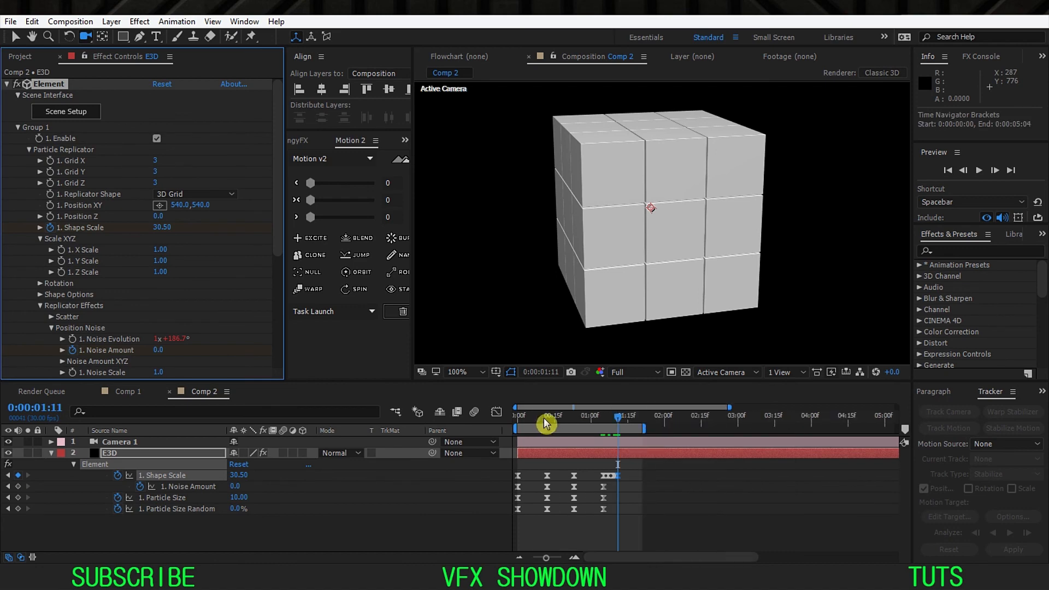
pyautogui.press('=')
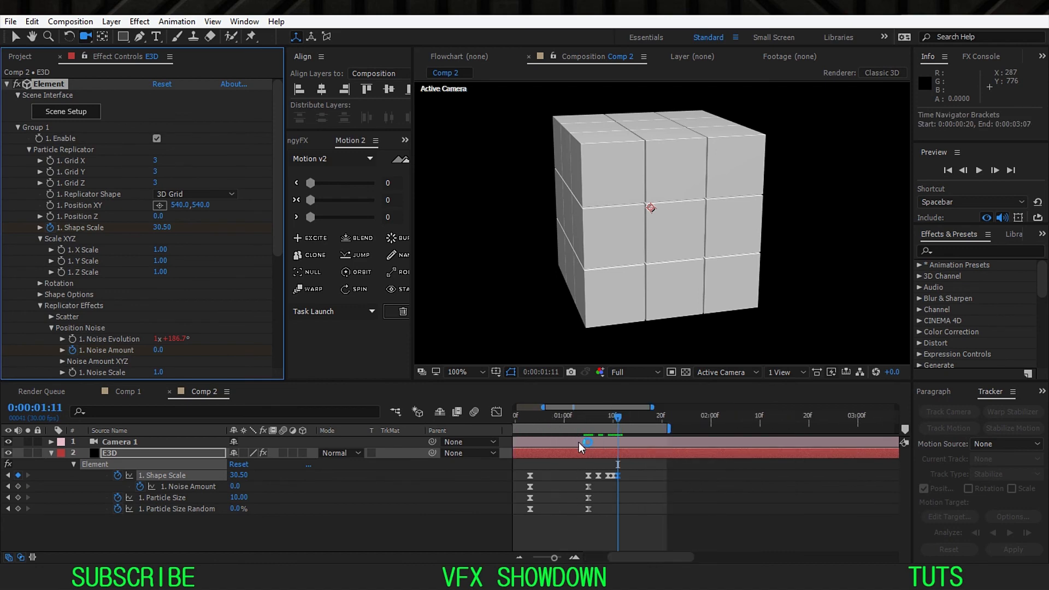
pyautogui.moveTo(563, 462); pyautogui.dragTo(691, 474)
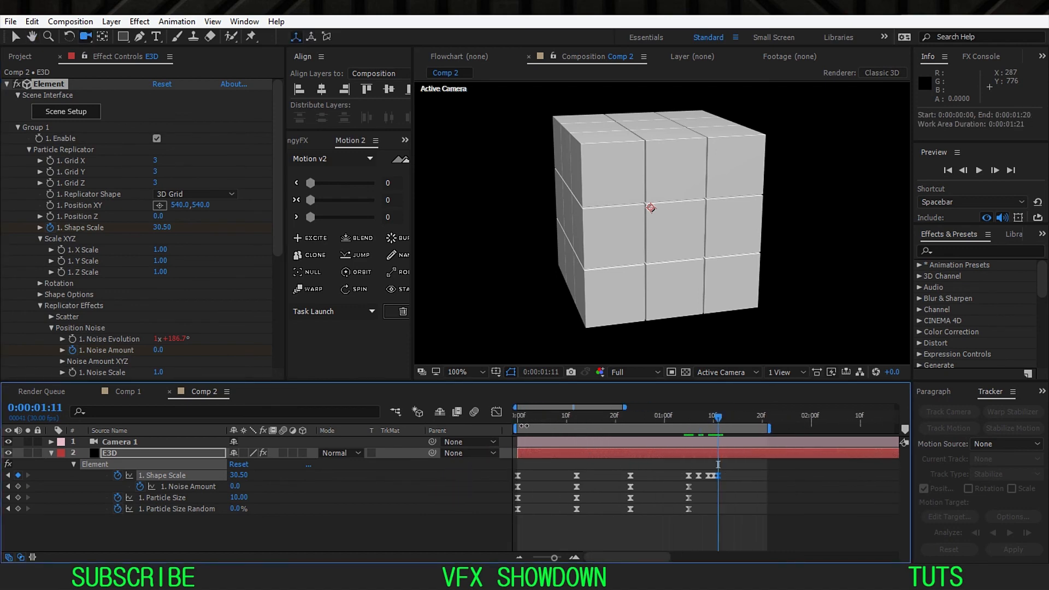
pyautogui.click(524, 426)
pyautogui.click(452, 503)
pyautogui.click(457, 371)
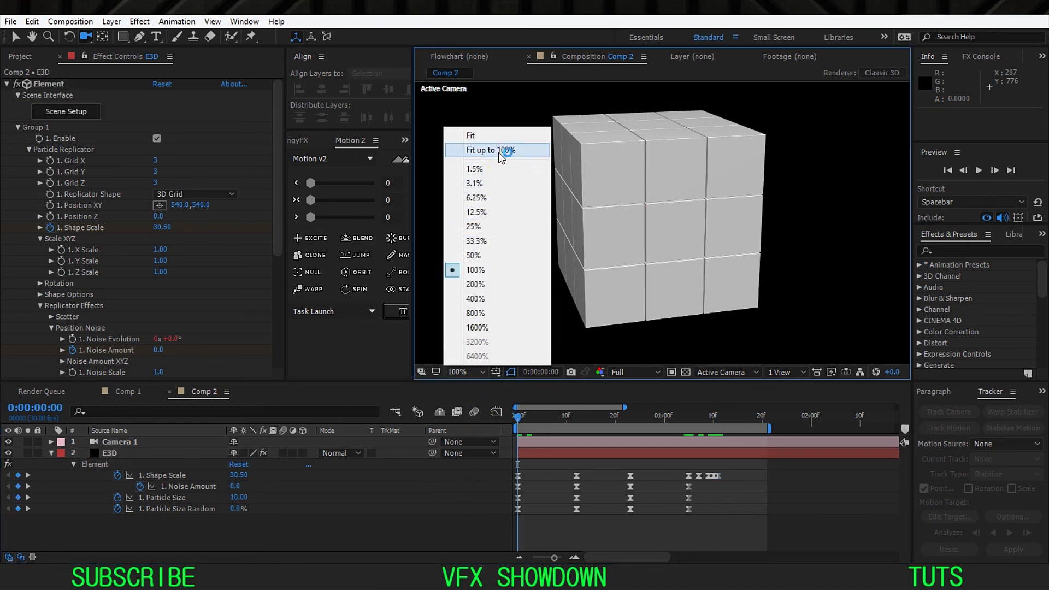
pyautogui.click(501, 155)
pyautogui.press('space')
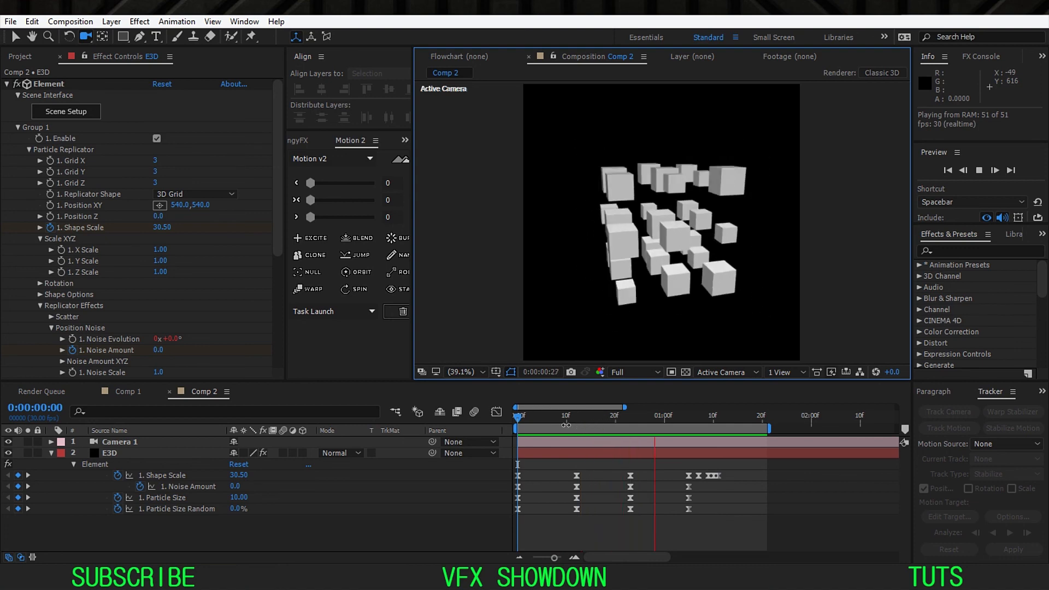
pyautogui.press('space')
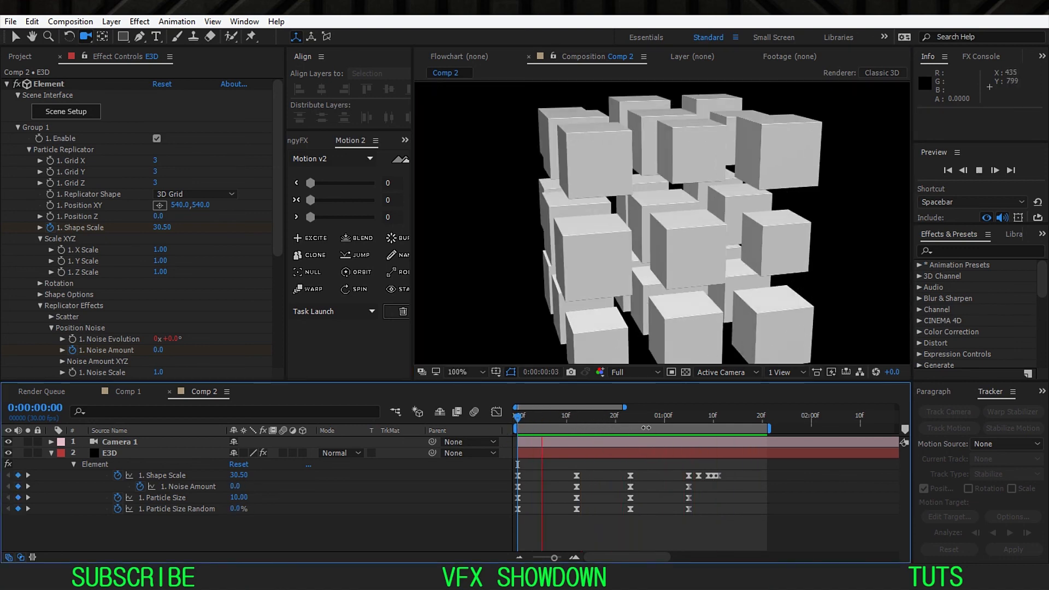
# Step: Convert the four Shape Scale bounce keyframes from 0:00:01:07 to 0:00:01:11 to linear interpolation
pyautogui.moveTo(622, 430); pyautogui.dragTo(711, 426)
pyautogui.press('=')
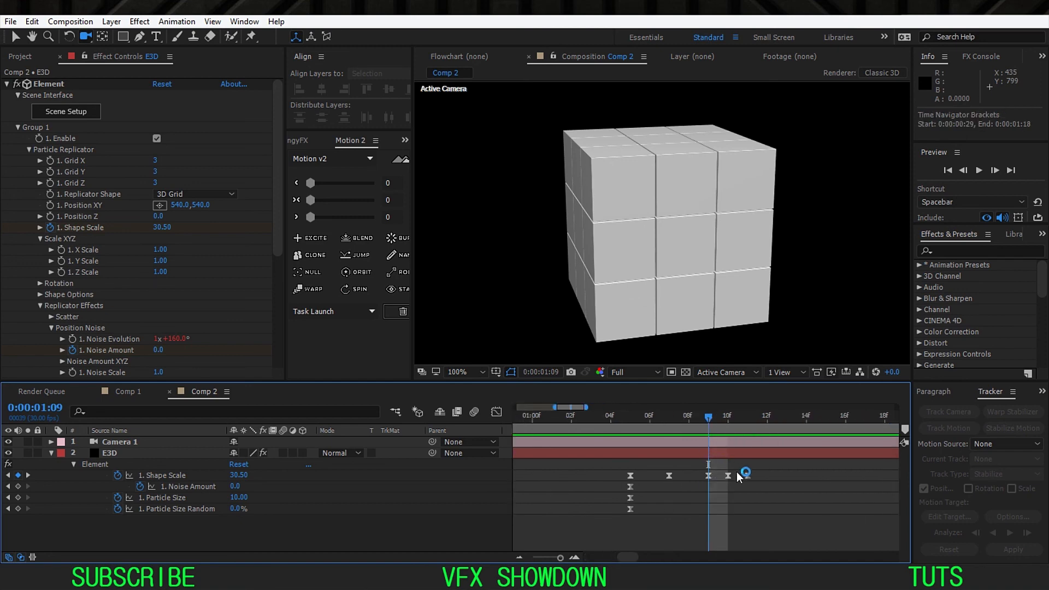
pyautogui.moveTo(764, 466); pyautogui.dragTo(667, 489)
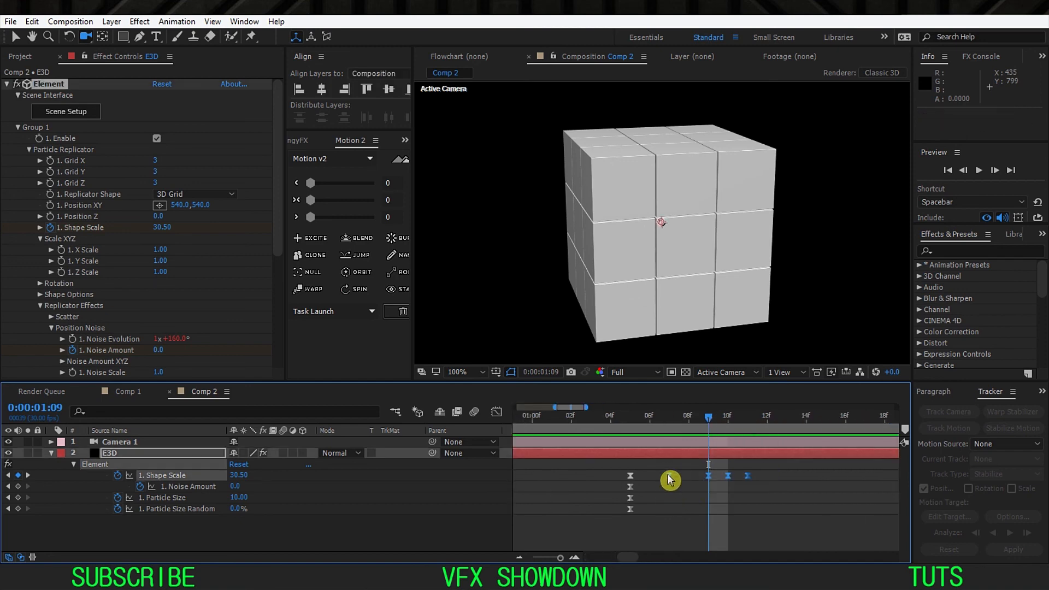
pyautogui.keyDown('ctrl'); pyautogui.click(669, 476); pyautogui.keyUp('ctrl')
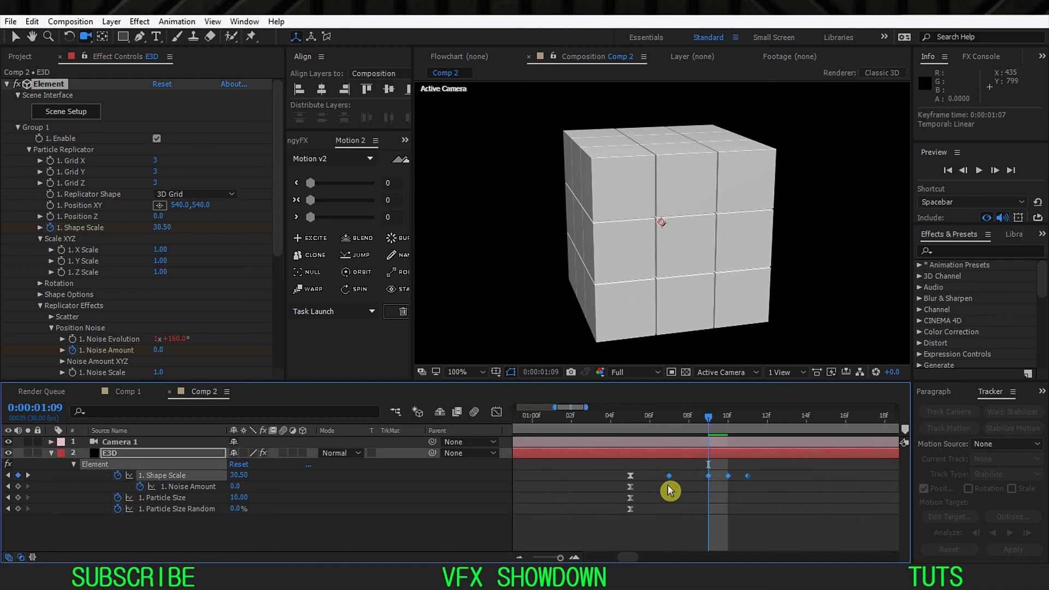
# Step: Play the animation from the first frame to check the linear bounce keyframes
pyautogui.press('-')
pyautogui.press('-')
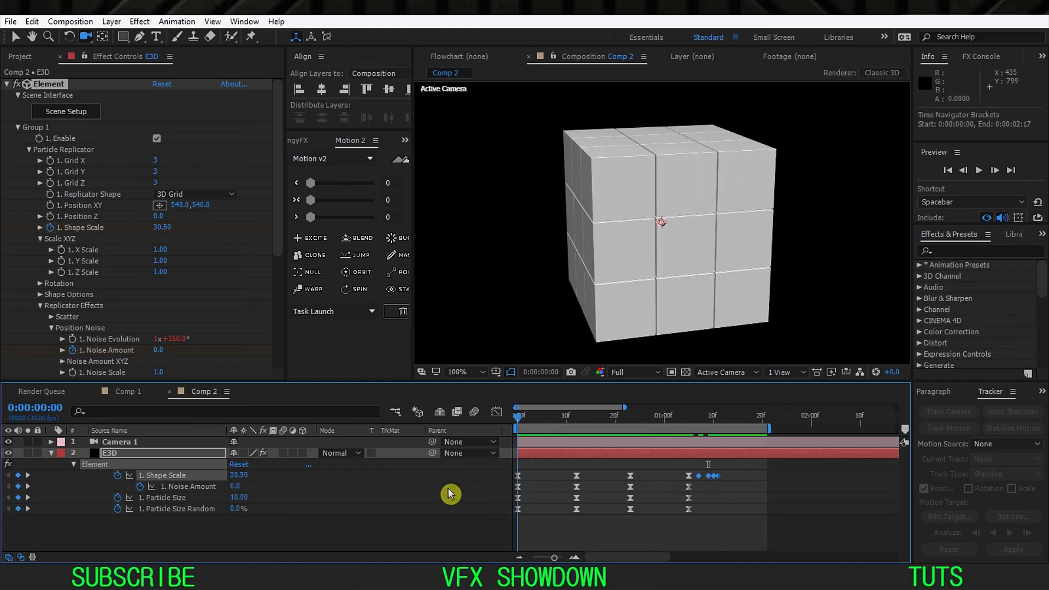
pyautogui.click(447, 495)
pyautogui.press('space')
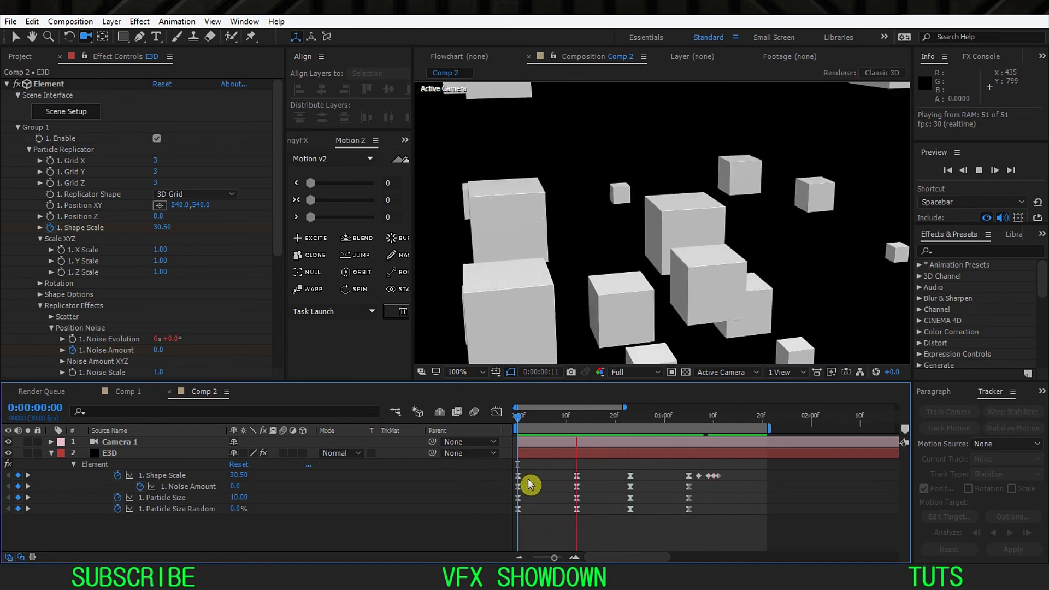
pyautogui.press('space')
# Step: Convert the Shape Scale keyframe at 0:00:01:05 to linear interpolation and replay the animation from the first frame
pyautogui.keyDown('ctrl'); pyautogui.click(689, 477); pyautogui.keyUp('ctrl')
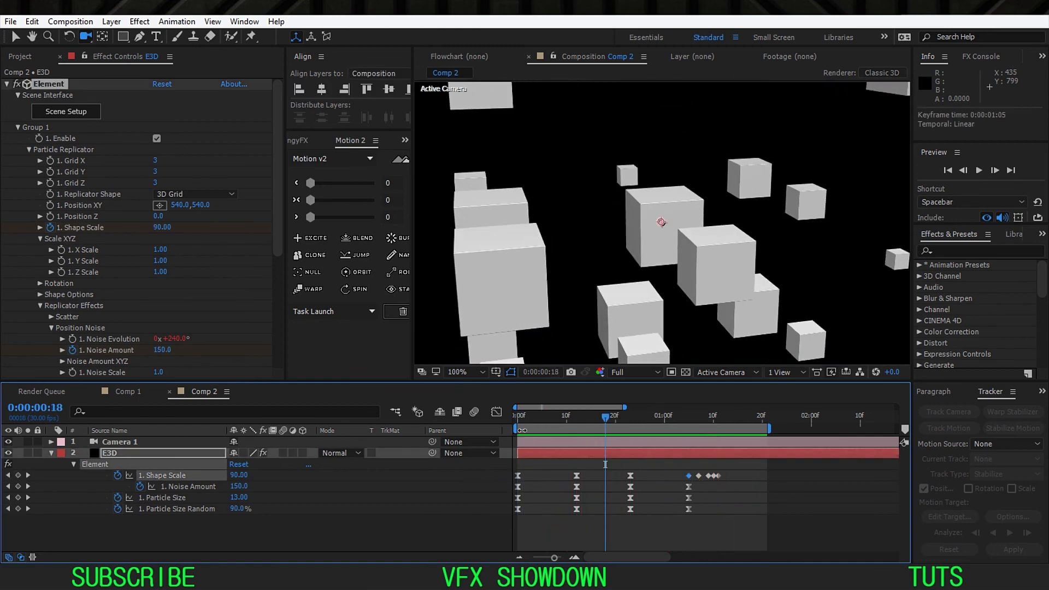
pyautogui.moveTo(533, 417); pyautogui.dragTo(508, 426)
pyautogui.click(456, 492)
pyautogui.press('space')
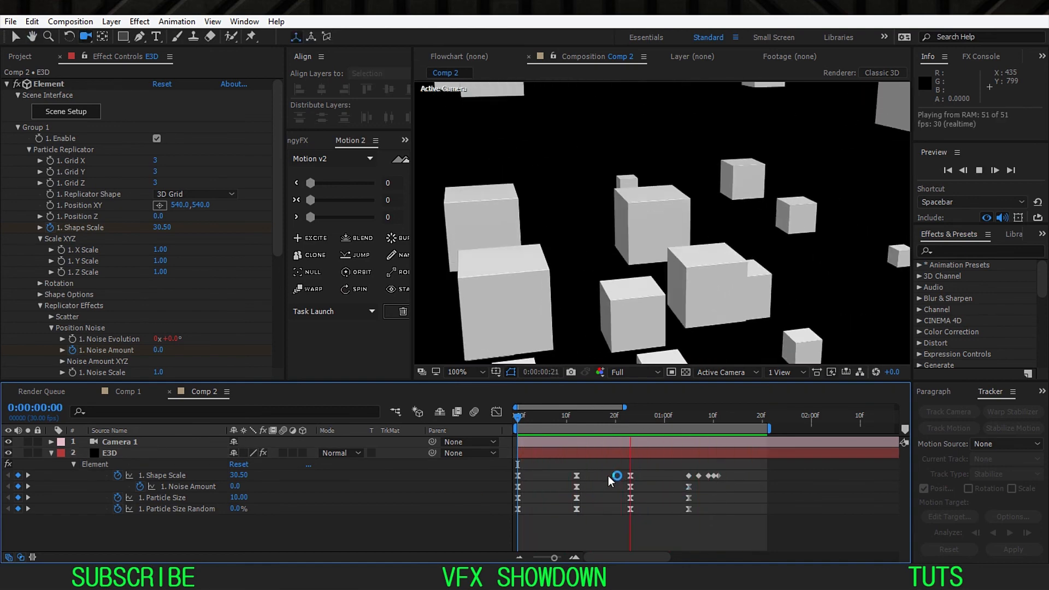
pyautogui.press('space')
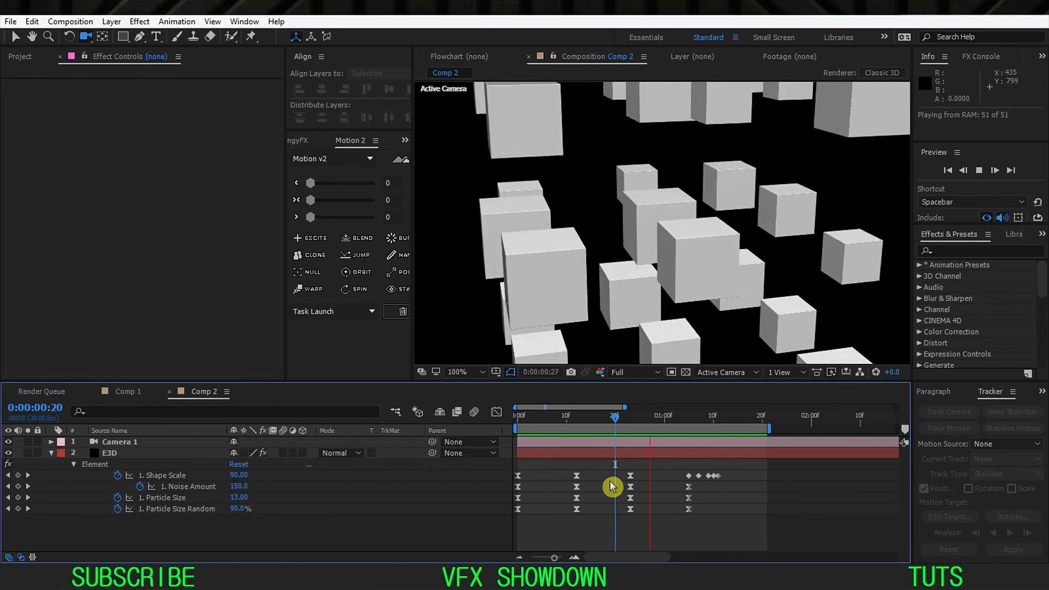
# Step: Set the Shape Scale keyframe at 0:00:01:07 to 33
pyautogui.click(672, 418)
pyautogui.moveTo(673, 415); pyautogui.dragTo(677, 416)
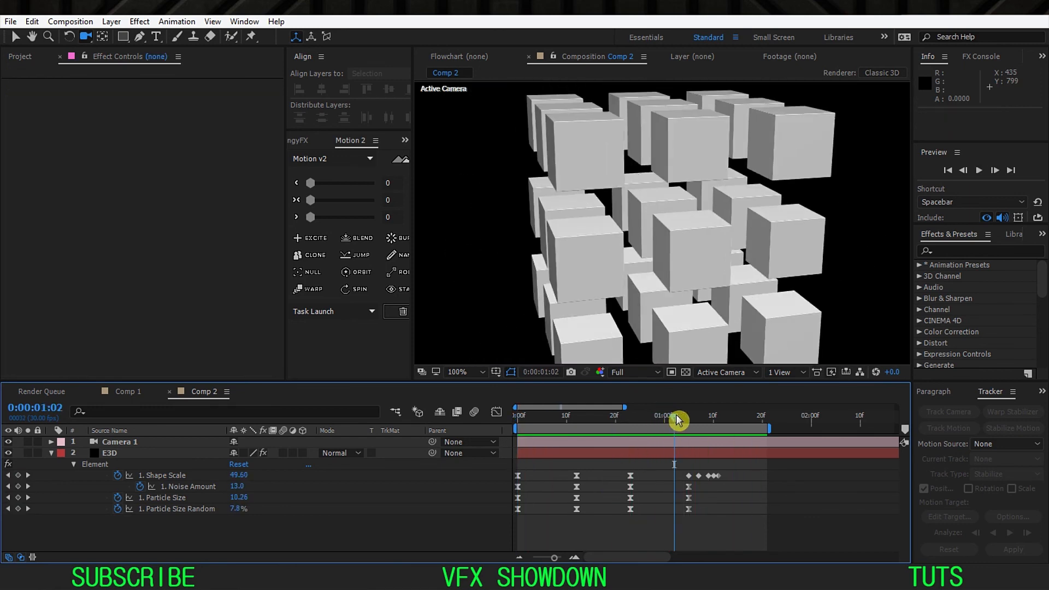
pyautogui.scroll(2, 677, 415)
pyautogui.moveTo(717, 478); pyautogui.dragTo(653, 477)
pyautogui.moveTo(632, 424); pyautogui.dragTo(709, 444)
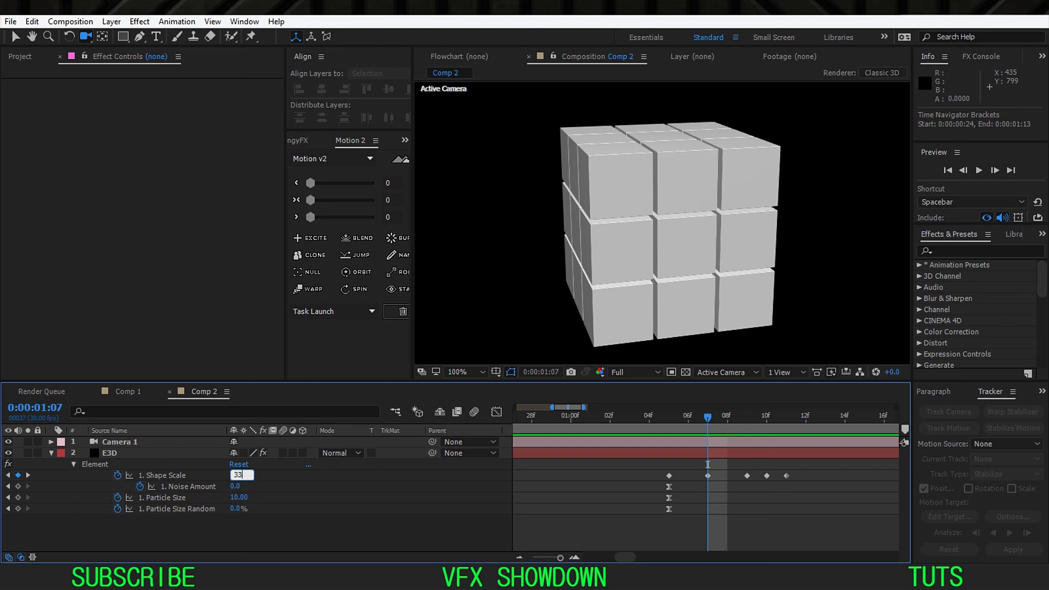
pyautogui.click(292, 485)
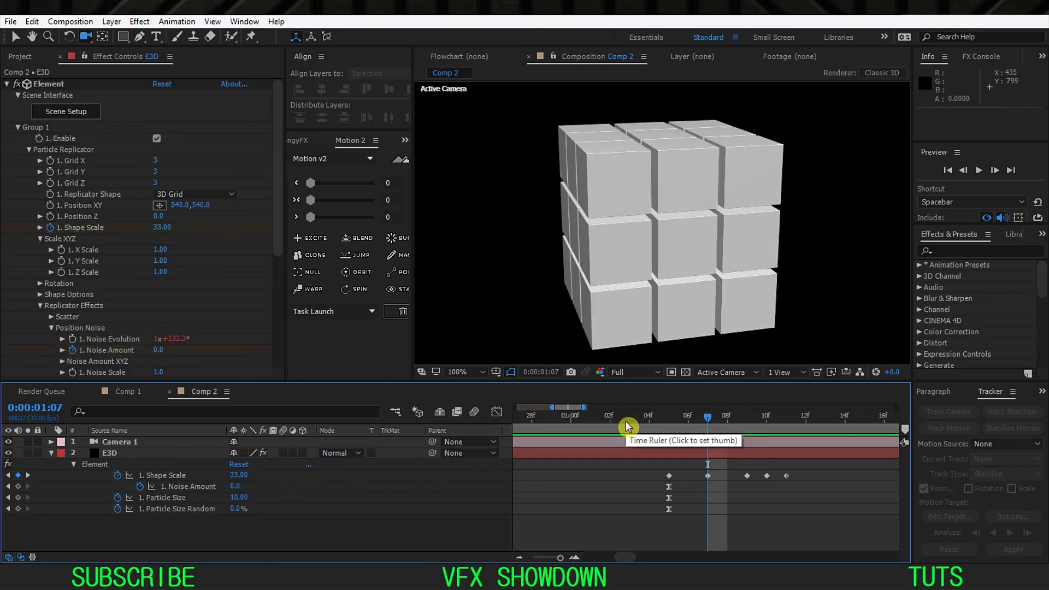
# Step: Play the animation from the first frame to judge the larger first bounce
pyautogui.press('-')
pyautogui.press('-')
pyautogui.moveTo(578, 422); pyautogui.dragTo(457, 487)
pyautogui.press('space')
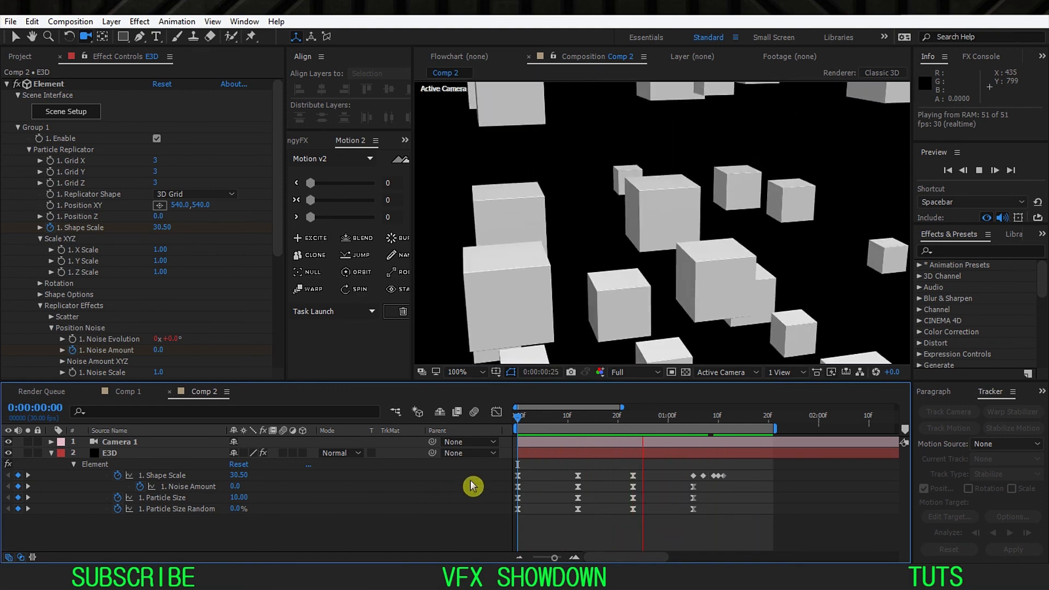
# Step: Move the last three Shape Scale keyframes one frame earlier, starting at 0:00:01:08, and replay the animation
pyautogui.click(688, 420)
pyautogui.press('=')
pyautogui.press('=')
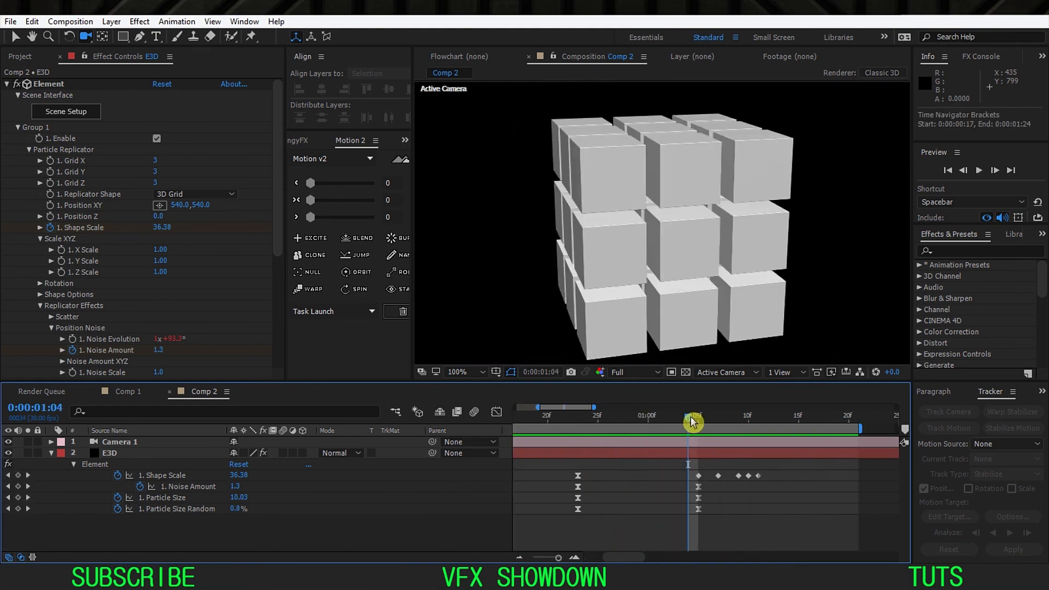
pyautogui.moveTo(746, 488); pyautogui.dragTo(727, 494)
pyautogui.moveTo(823, 465); pyautogui.dragTo(758, 483)
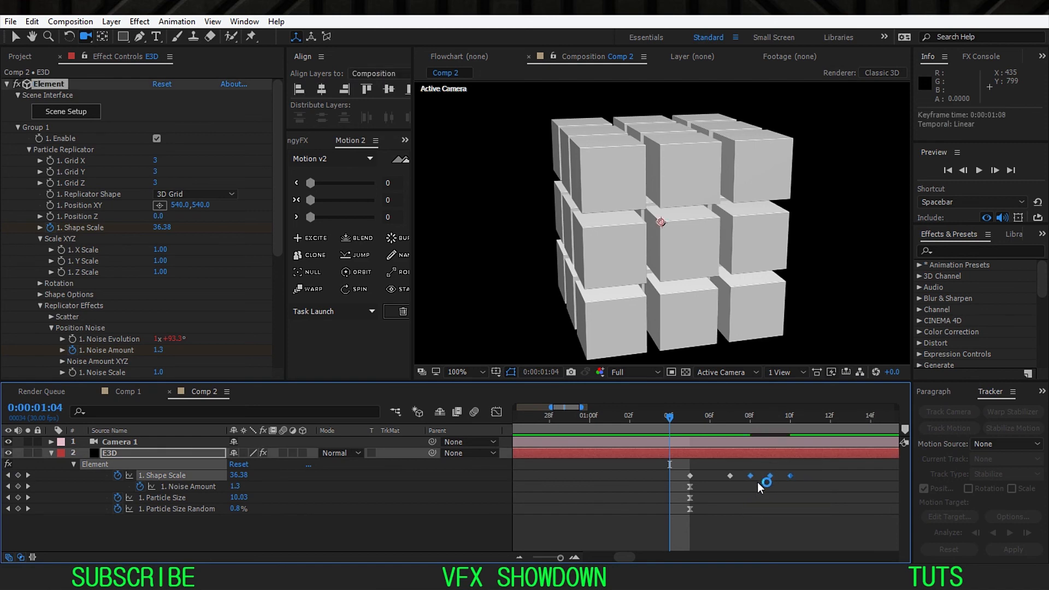
pyautogui.press('-')
pyautogui.press('-')
pyautogui.moveTo(569, 418); pyautogui.dragTo(453, 491)
pyautogui.click(453, 491)
pyautogui.press('space')
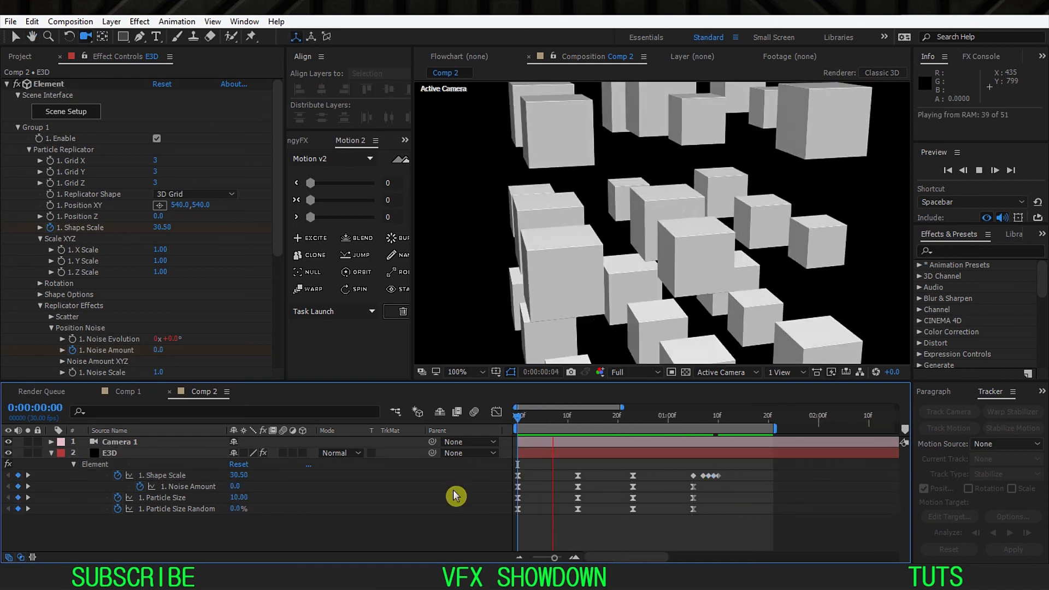
# Step: Return the last three Shape Scale keyframes to 0:00:01:09 through 0:00:01:11 and apply Easy Ease to all four bounce keyframes
pyautogui.moveTo(675, 425); pyautogui.dragTo(699, 424)
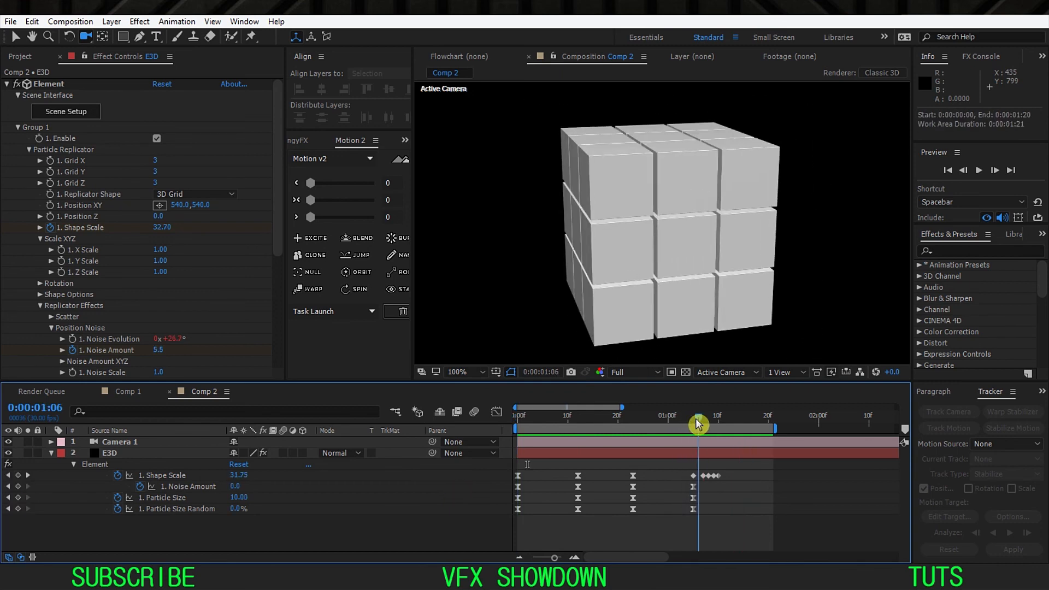
pyautogui.press('=')
pyautogui.press('=')
pyautogui.moveTo(708, 490); pyautogui.dragTo(701, 497)
pyautogui.moveTo(790, 463); pyautogui.dragTo(700, 498)
pyautogui.click(741, 497)
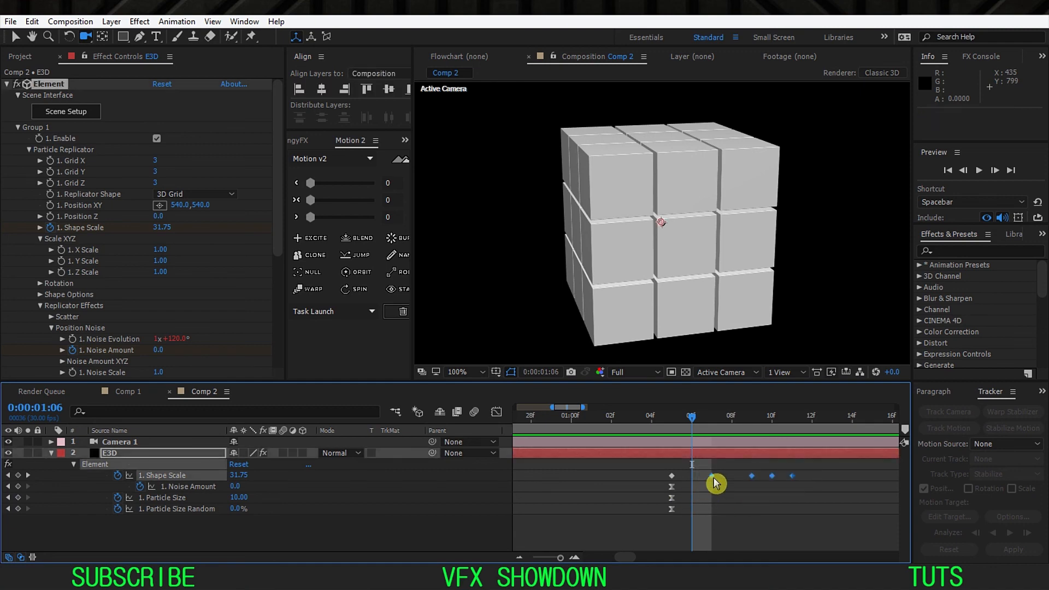
pyautogui.rightClick(716, 483)
pyautogui.moveTo(765, 469)
pyautogui.click(570, 389)
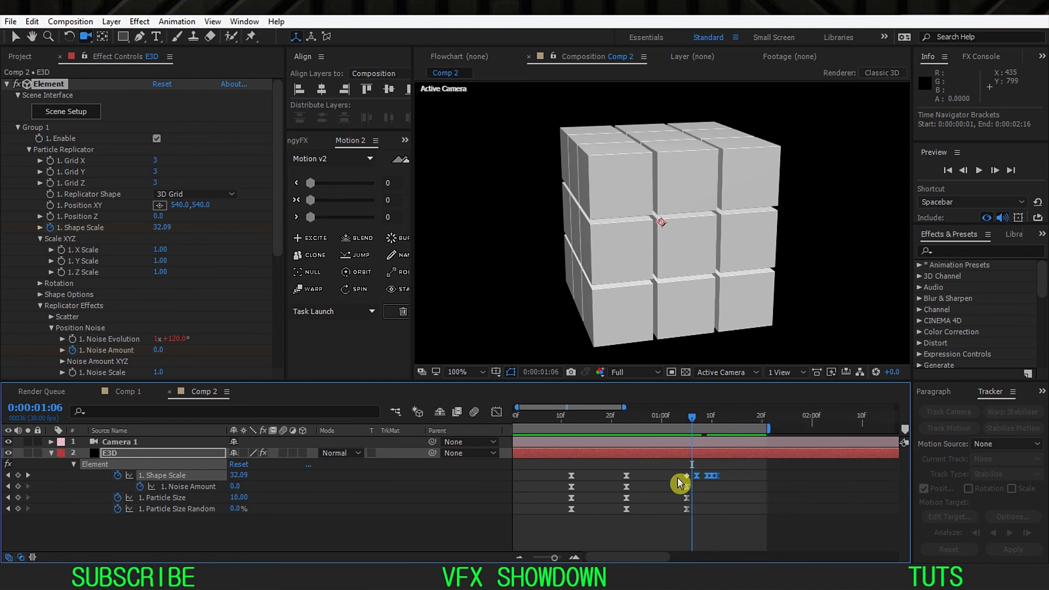
# Step: Play the animation from the first frame to check the eased bounce
pyautogui.click(656, 481)
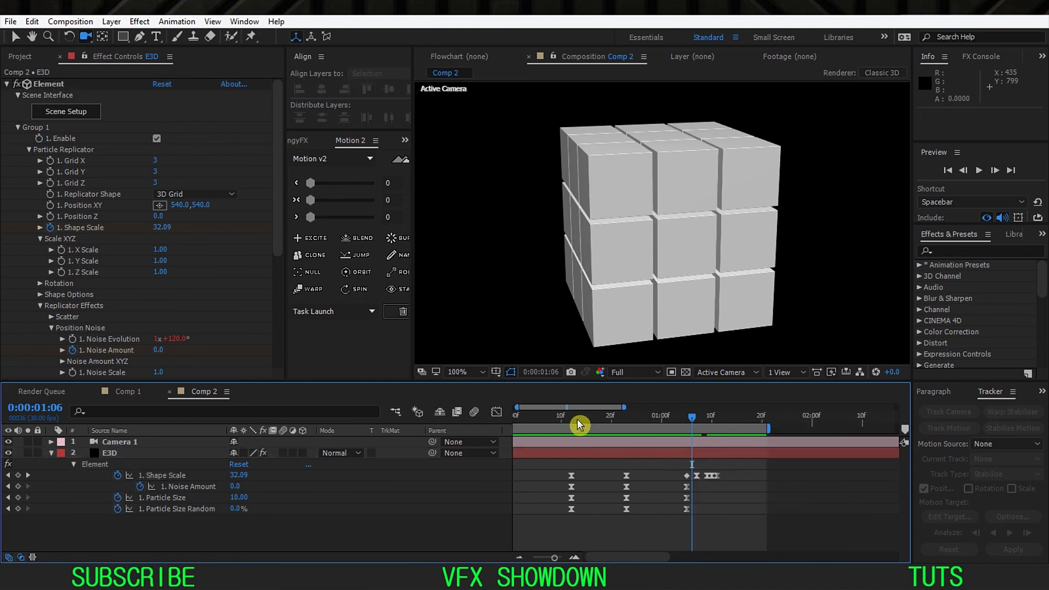
pyautogui.press('Home')
pyautogui.press('space')
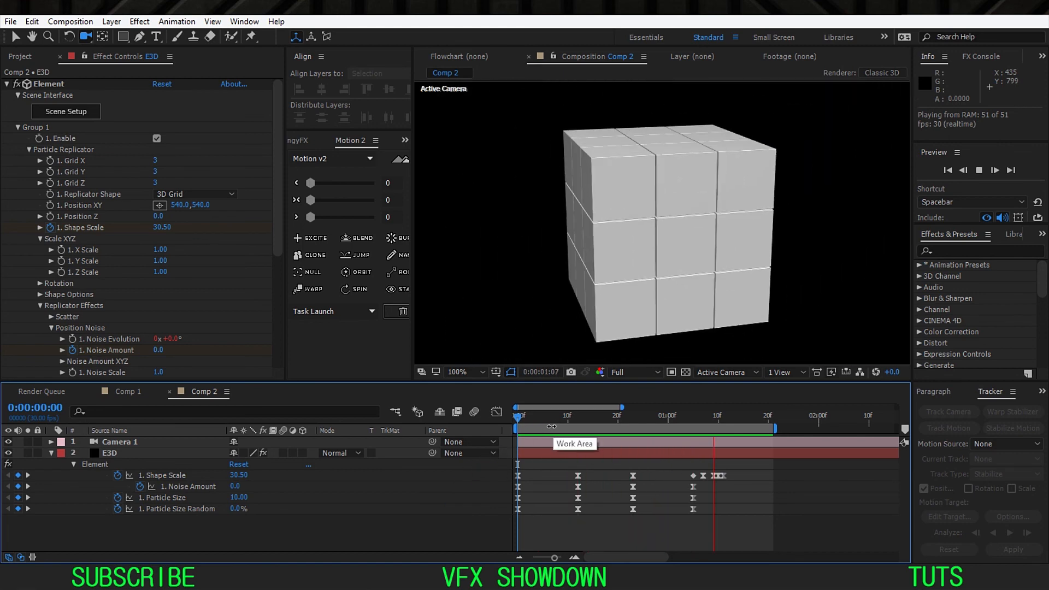
# Step: Set the Shape Scale keyframe at 0:00:01:10 to 32
pyautogui.click(693, 419)
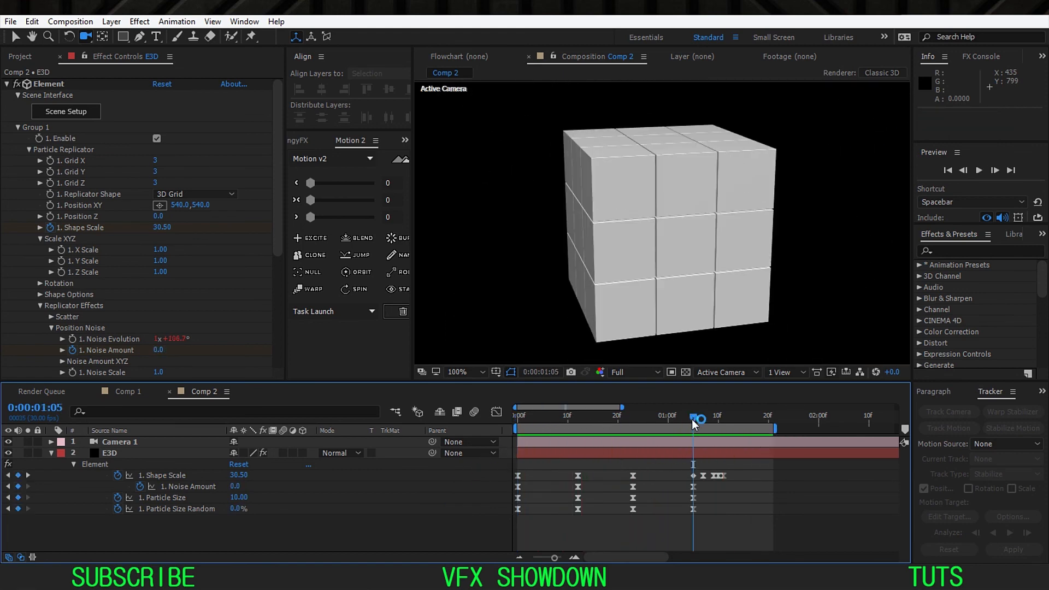
pyautogui.press('=')
pyautogui.press('=')
pyautogui.click(727, 424)
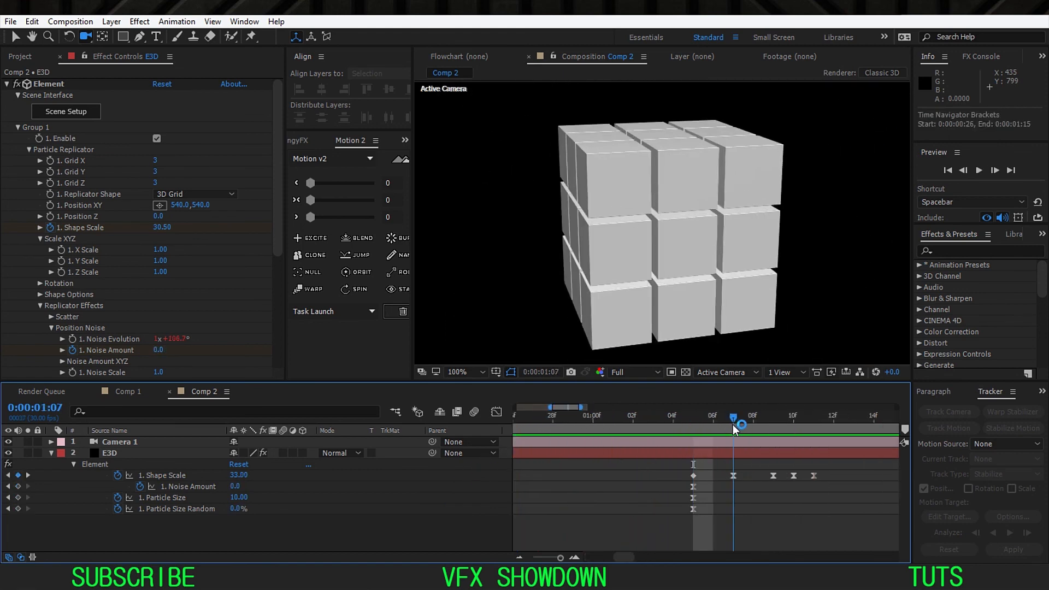
pyautogui.moveTo(732, 424); pyautogui.dragTo(774, 427)
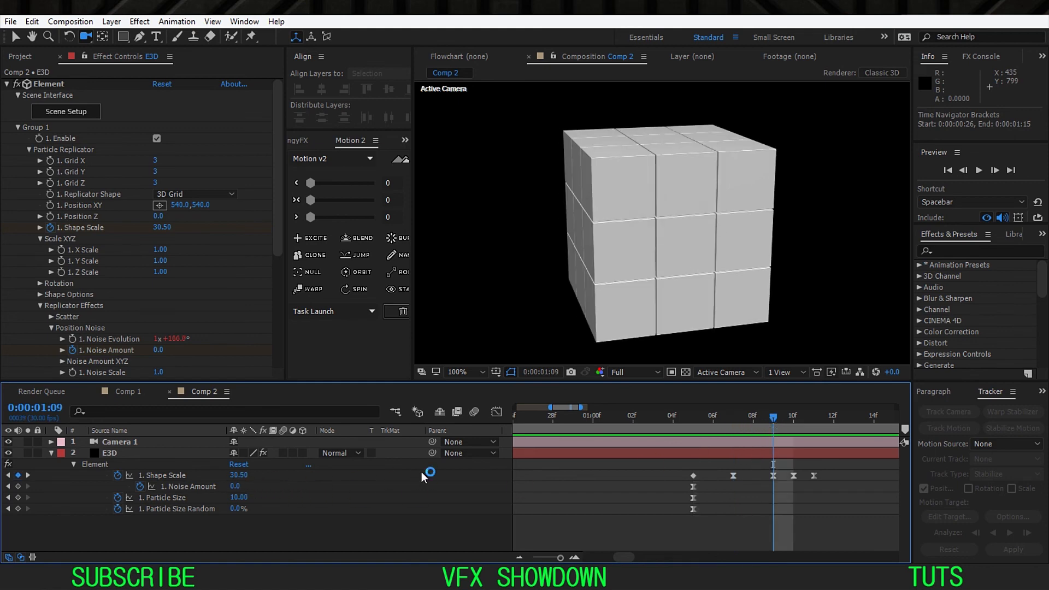
pyautogui.press('pagedown')
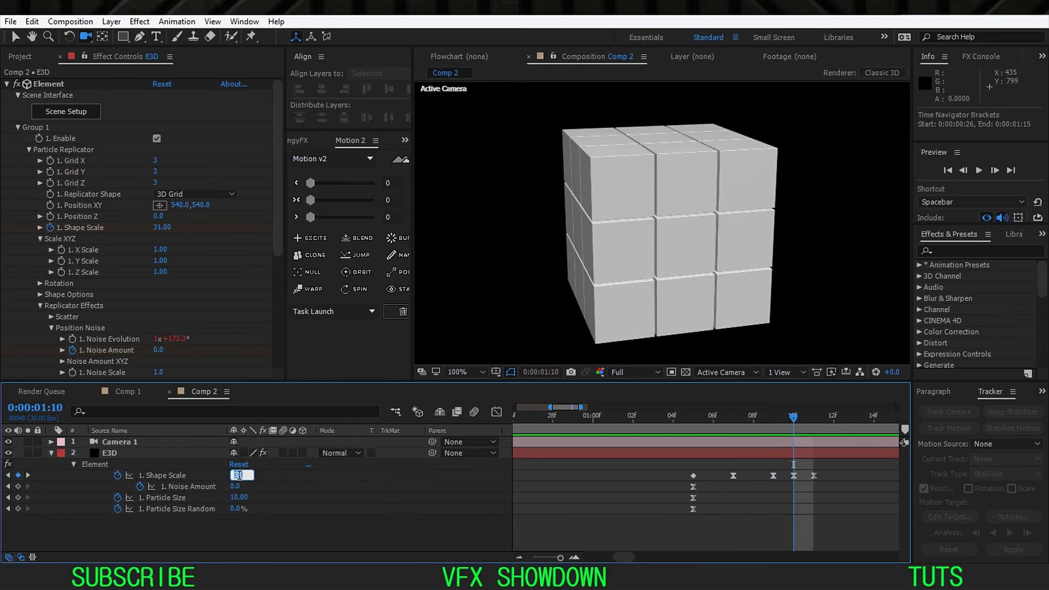
pyautogui.press('Return')
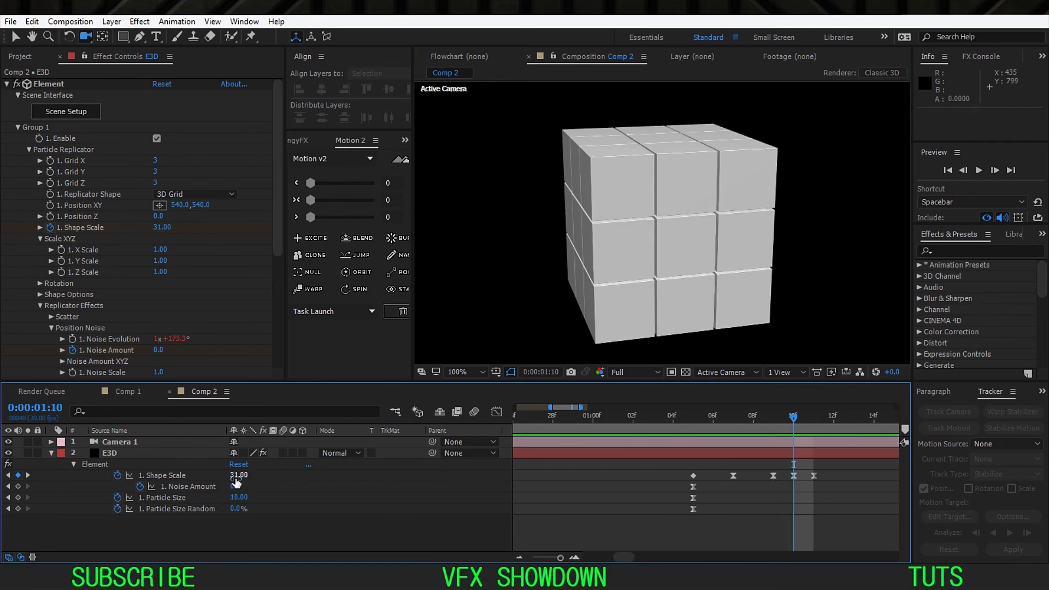
pyautogui.press('Return')
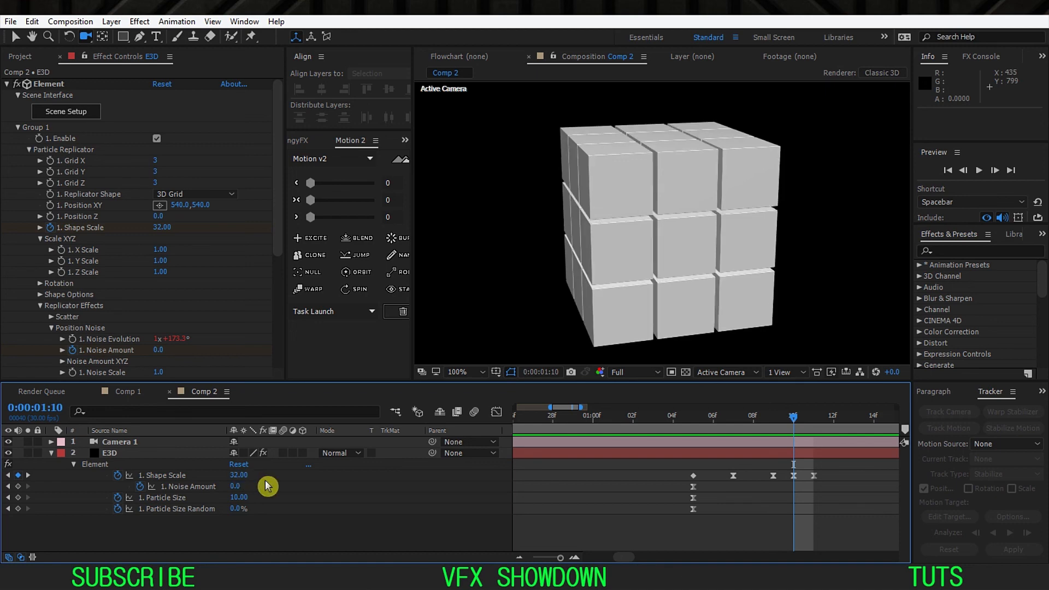
# Step: Replay the animation from the first frame to check the stronger second bounce
pyautogui.press('pagedown')
pyautogui.press('pagedown')
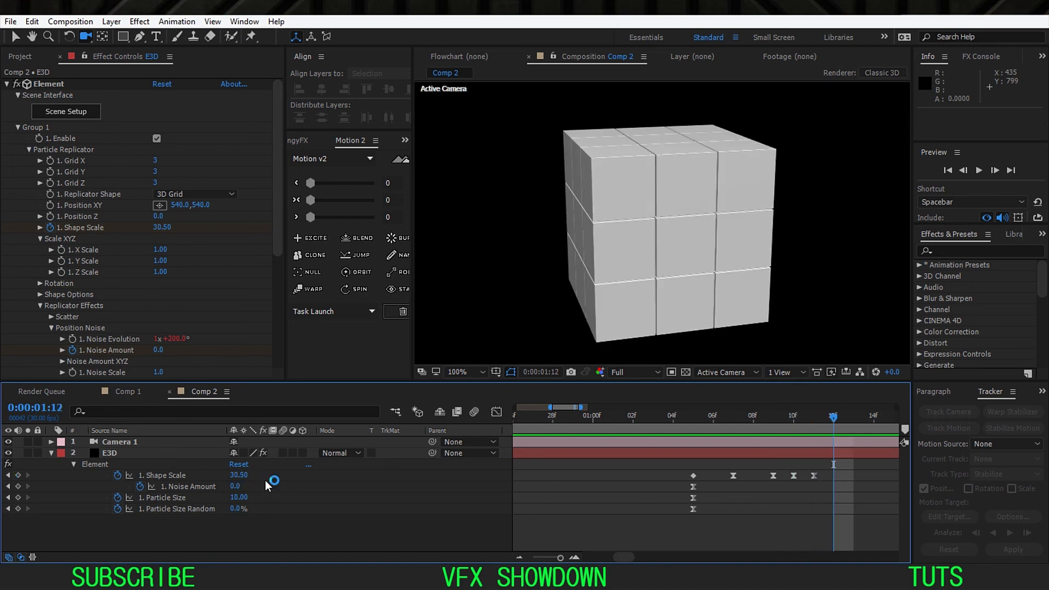
pyautogui.press('-')
pyautogui.press('-')
pyautogui.press('space')
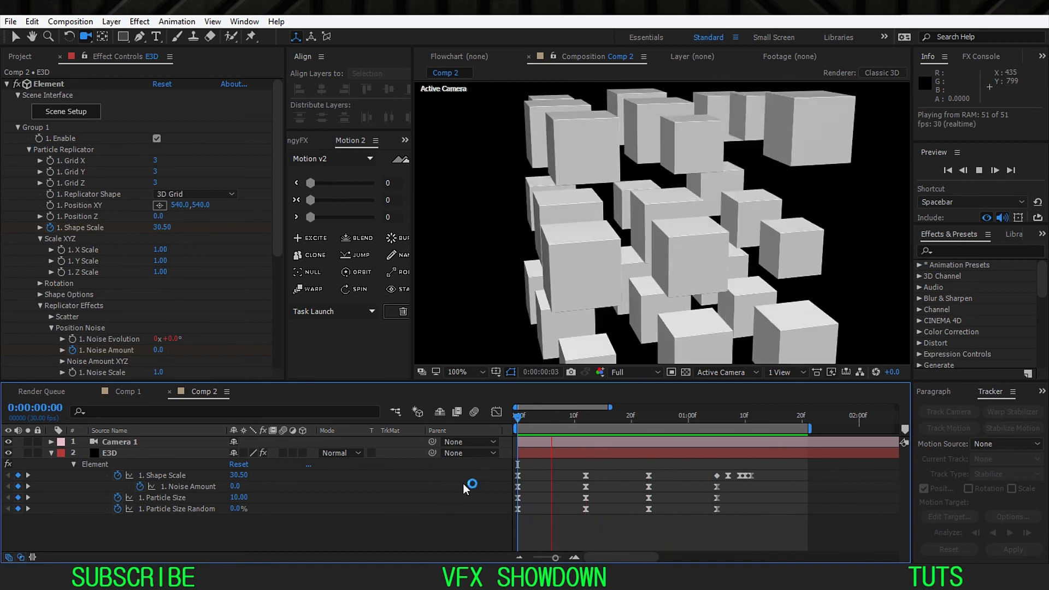
# Step: Fit the whole composition in the viewer and play the complete split and reassembly of the cube
pyautogui.click(462, 372)
pyautogui.click(490, 150)
pyautogui.click(471, 483)
pyautogui.press('space')
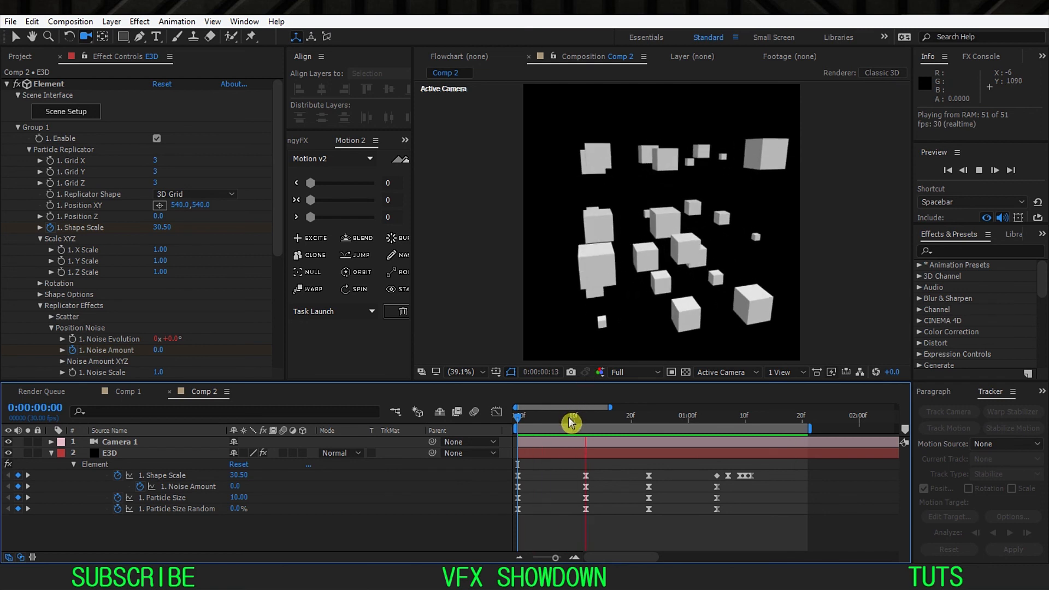
pyautogui.press('space')
pyautogui.moveTo(777, 465); pyautogui.dragTo(568, 515)
pyautogui.click(555, 522)
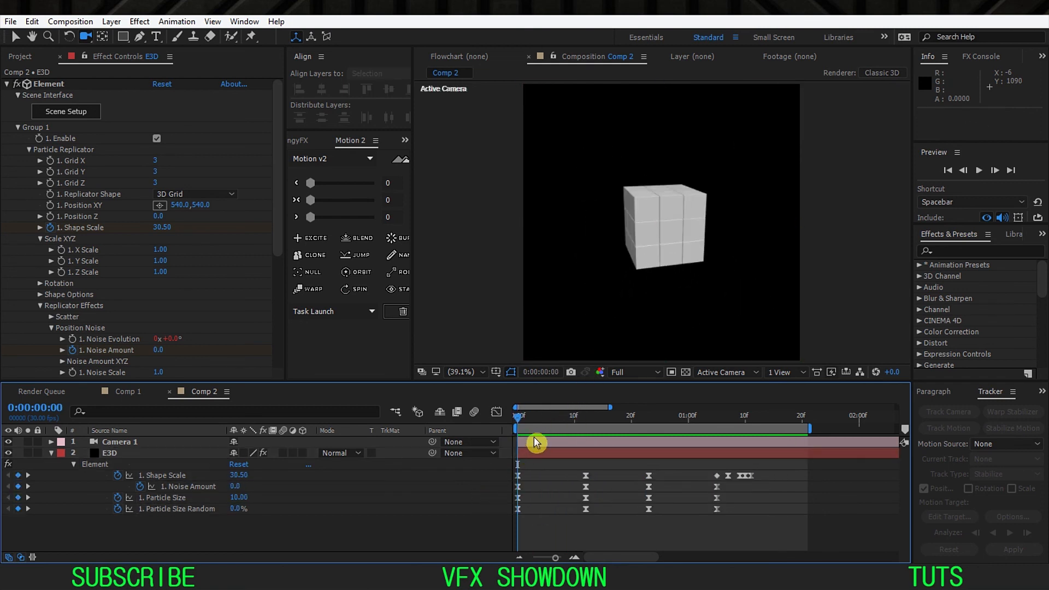
# Step: Set the Position Noise amount to 200 on the keyframes at 0:00:00:12 and 0:00:00:23
pyautogui.moveTo(545, 409); pyautogui.dragTo(586, 424)
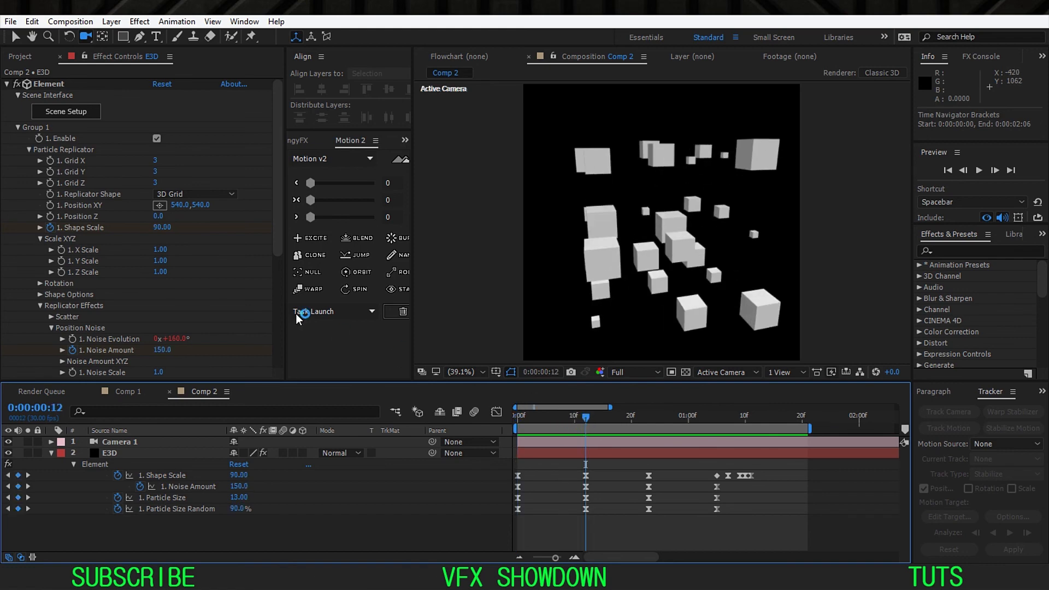
pyautogui.moveTo(283, 221); pyautogui.dragTo(281, 265)
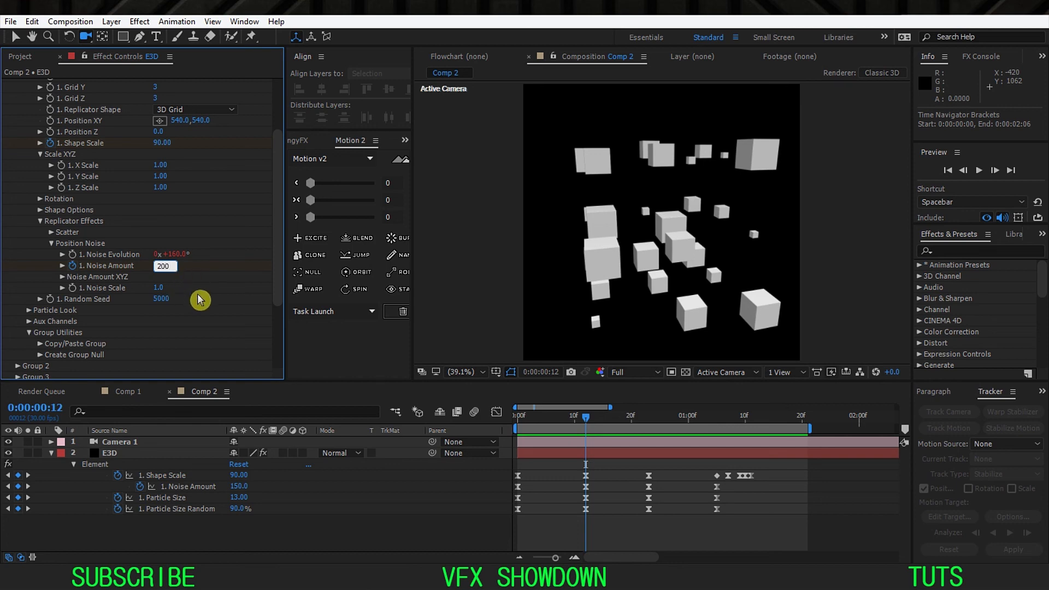
pyautogui.press('Return')
pyautogui.click(647, 422)
pyautogui.click(162, 265)
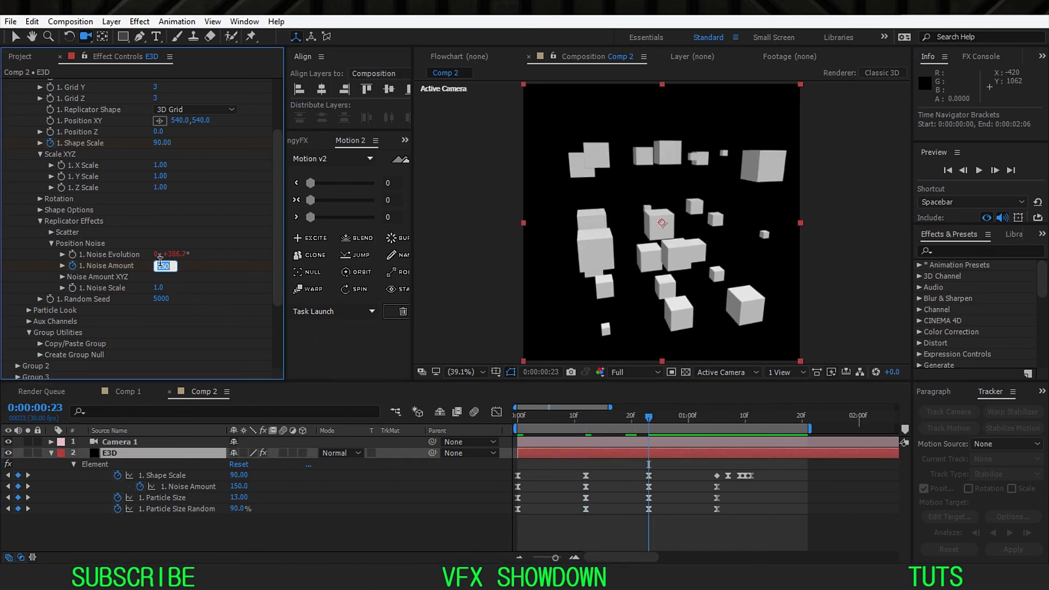
pyautogui.press('Return')
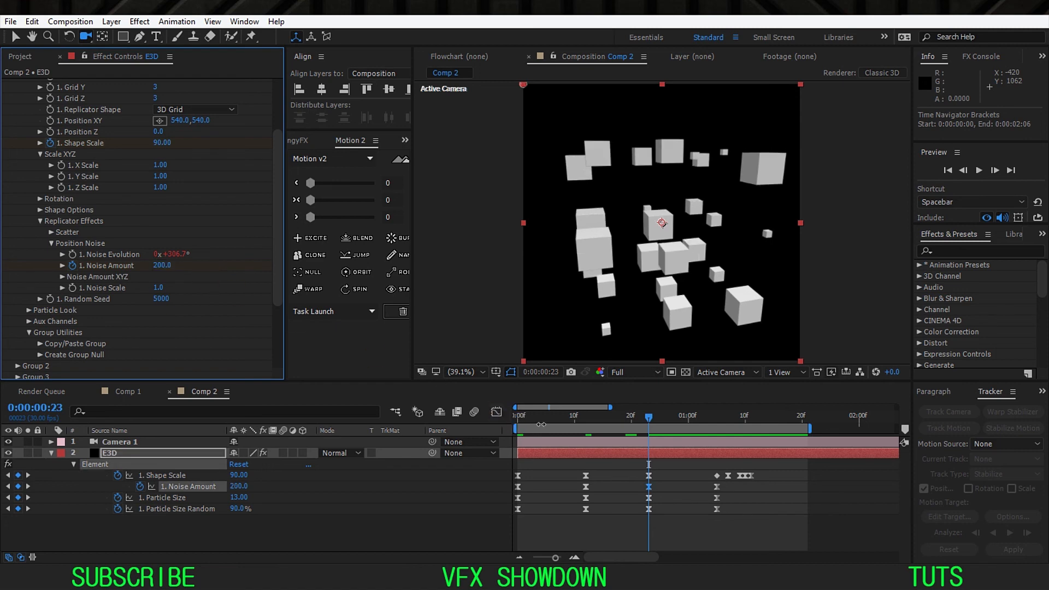
# Step: Play the updated animation, and switch to the browser to compare it with the reference cube video on Instagram
pyautogui.click(522, 418)
pyautogui.press('space')
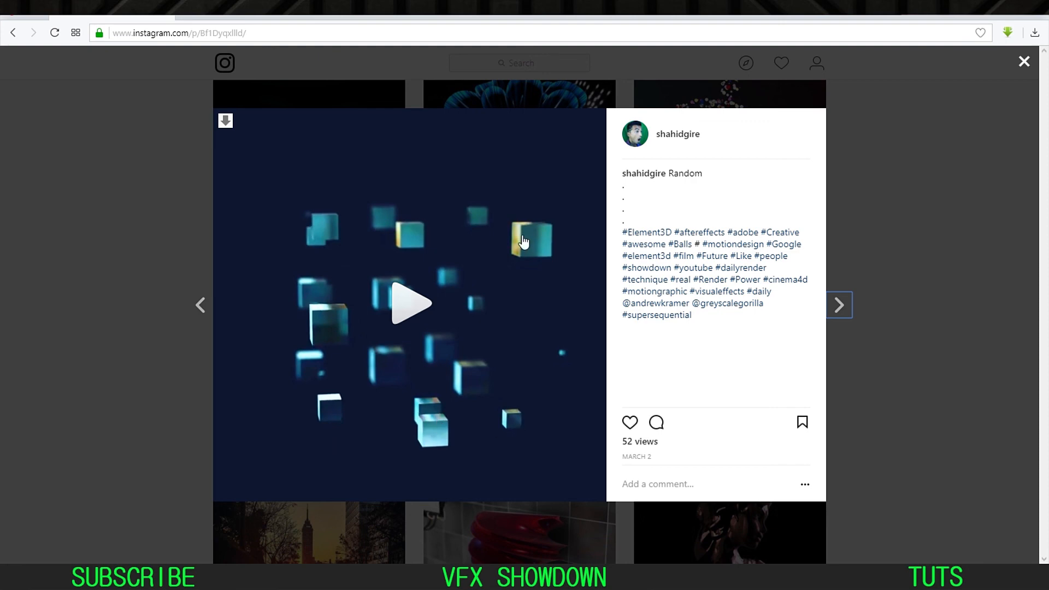
pyautogui.click(384, 308)
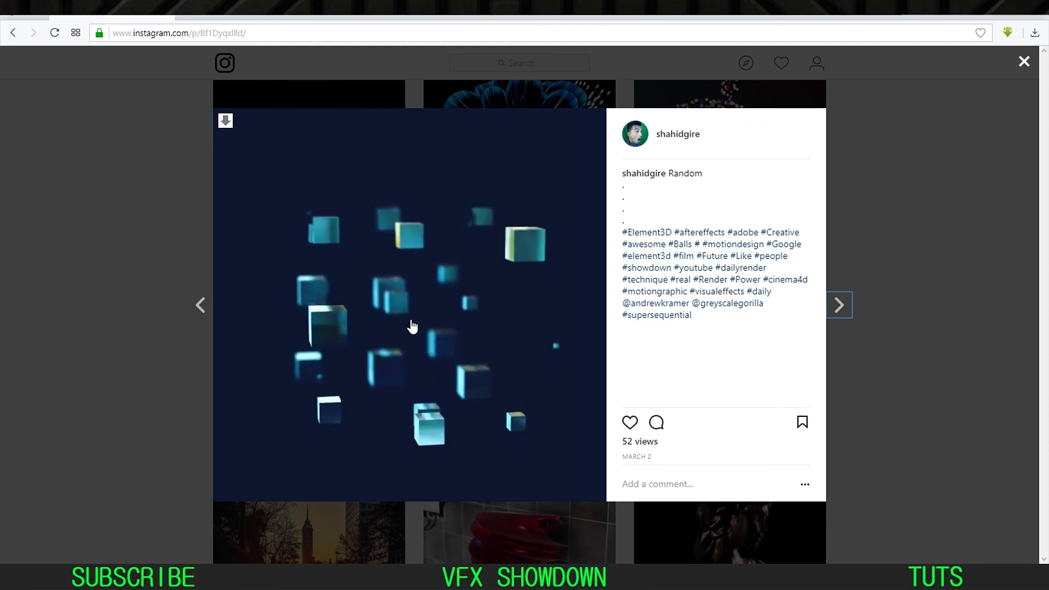
pyautogui.click(413, 323)
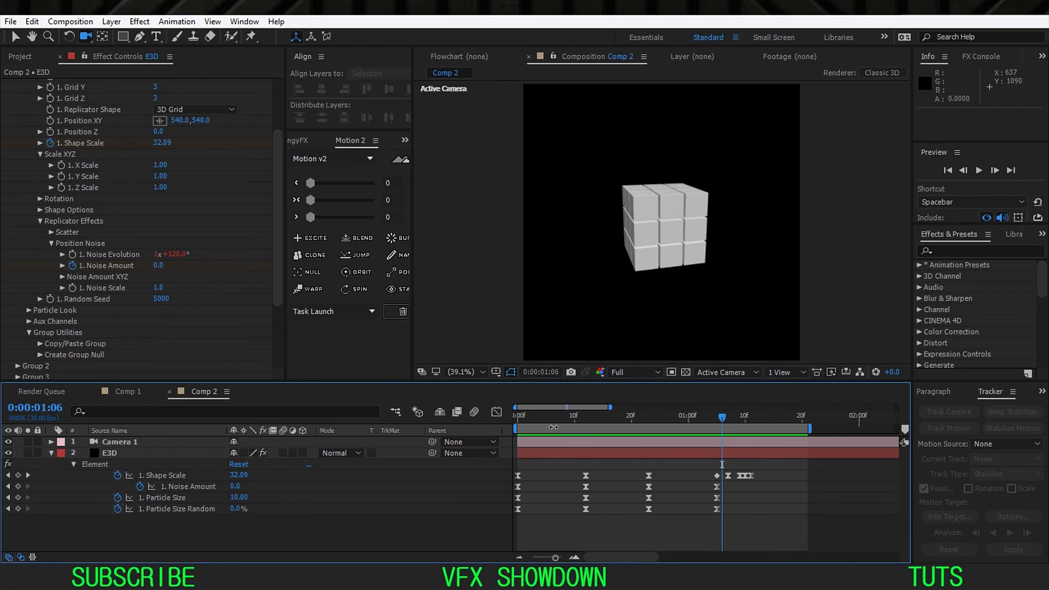
pyautogui.click(551, 419)
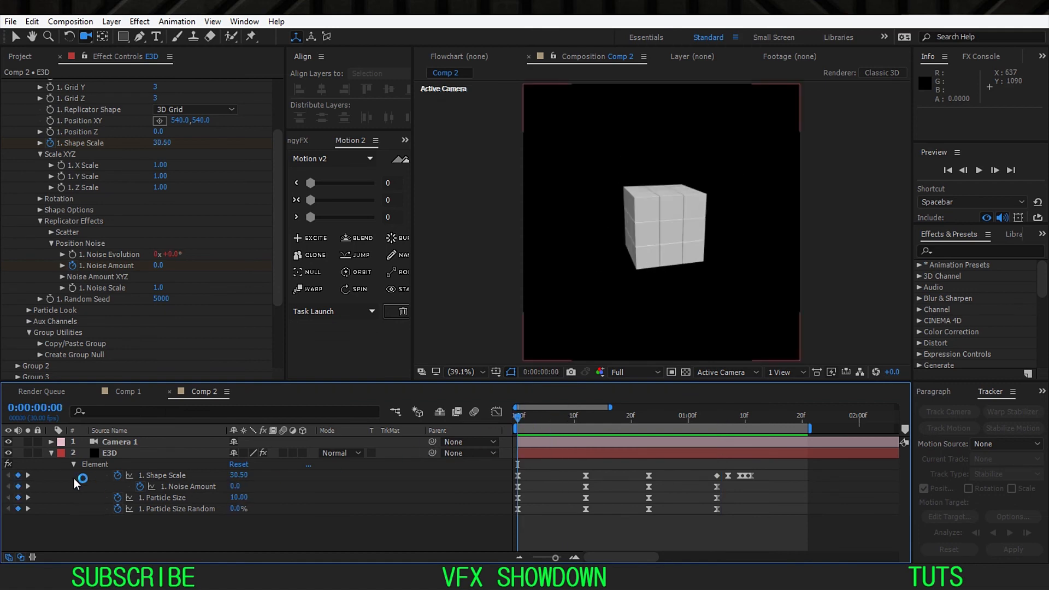
# Step: Add a Focus Distance keyframe to Camera 1 at the first frame
pyautogui.click(51, 453)
pyautogui.click(133, 443)
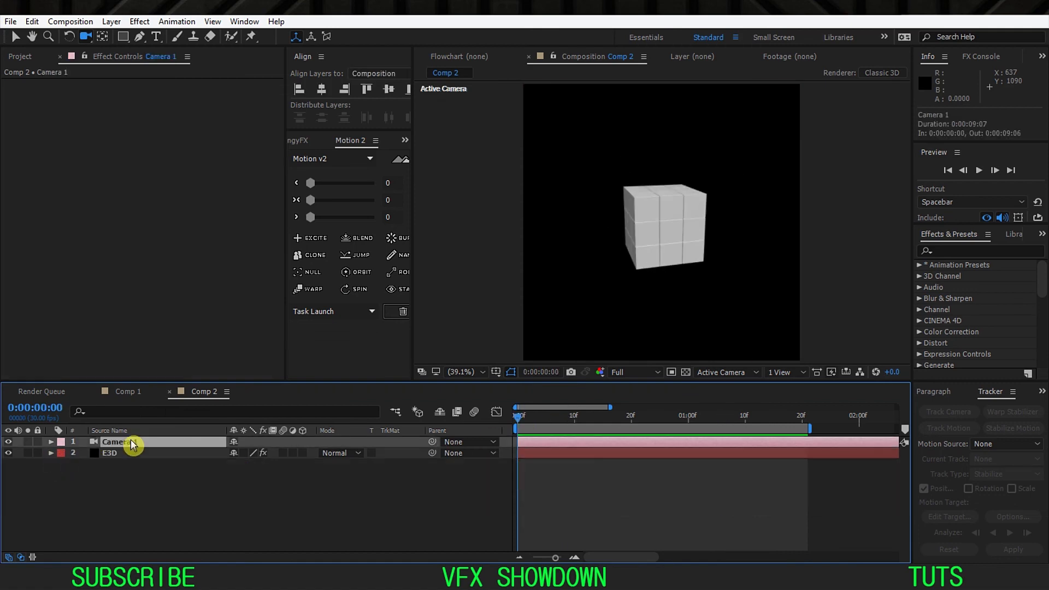
pyautogui.press('a')
pyautogui.press('a')
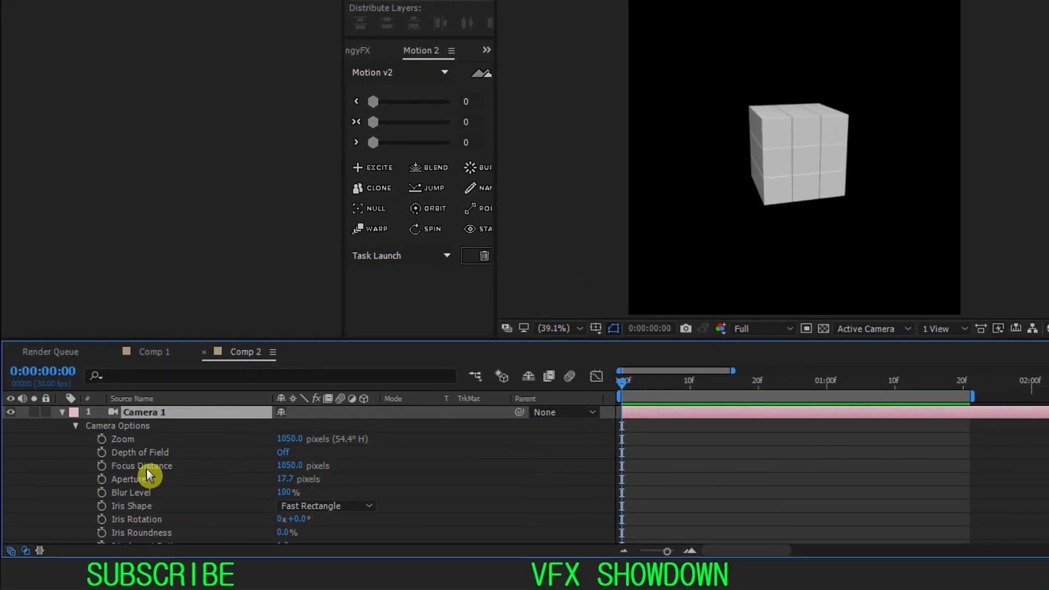
pyautogui.click(108, 469)
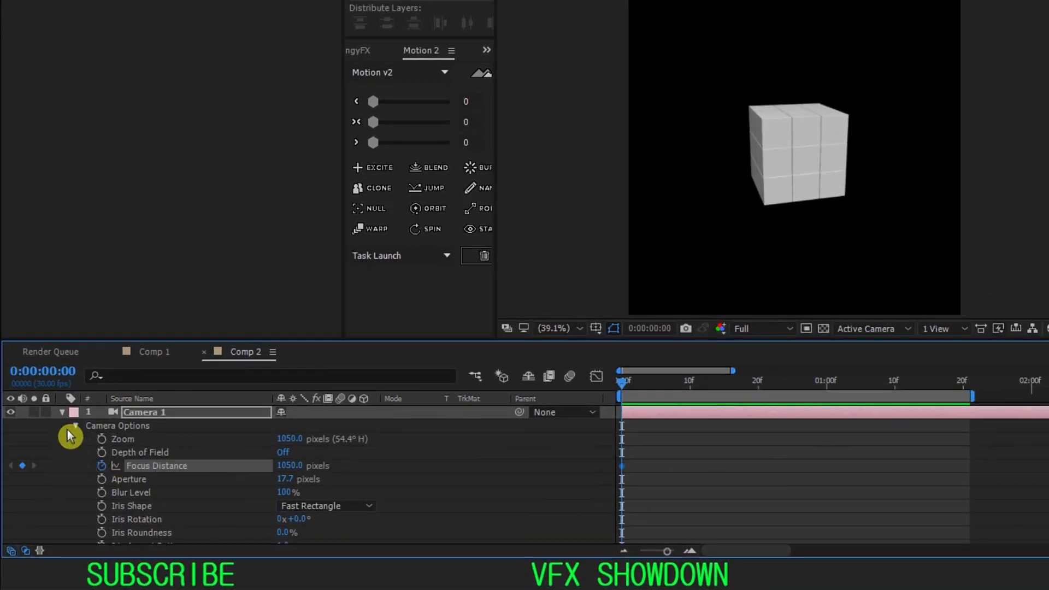
pyautogui.click(61, 412)
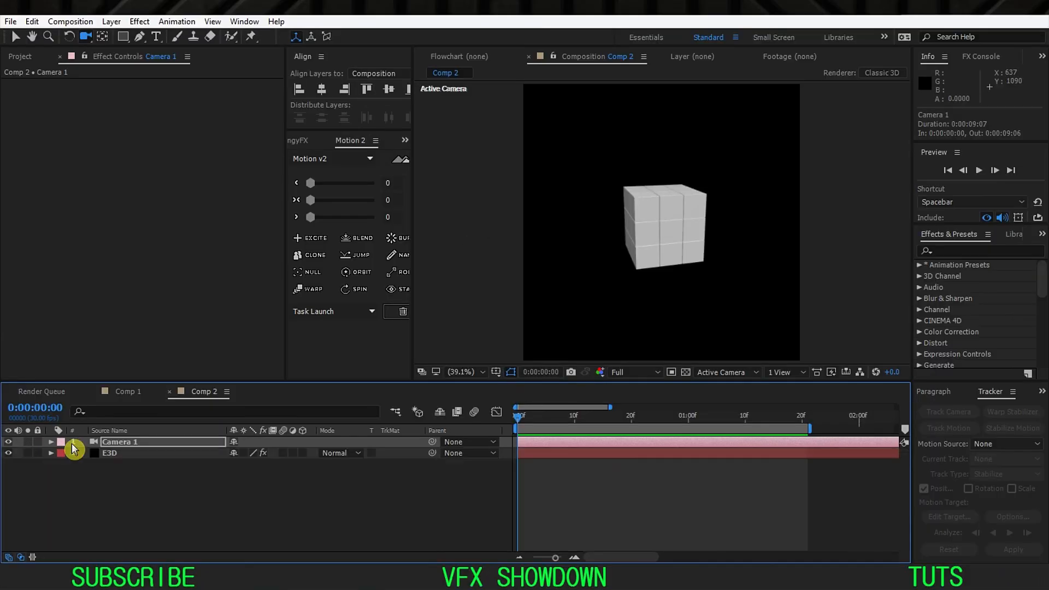
# Step: Set the DOF Mode to Focus Indicator in the Element render settings of the E3D layer
pyautogui.click(134, 460)
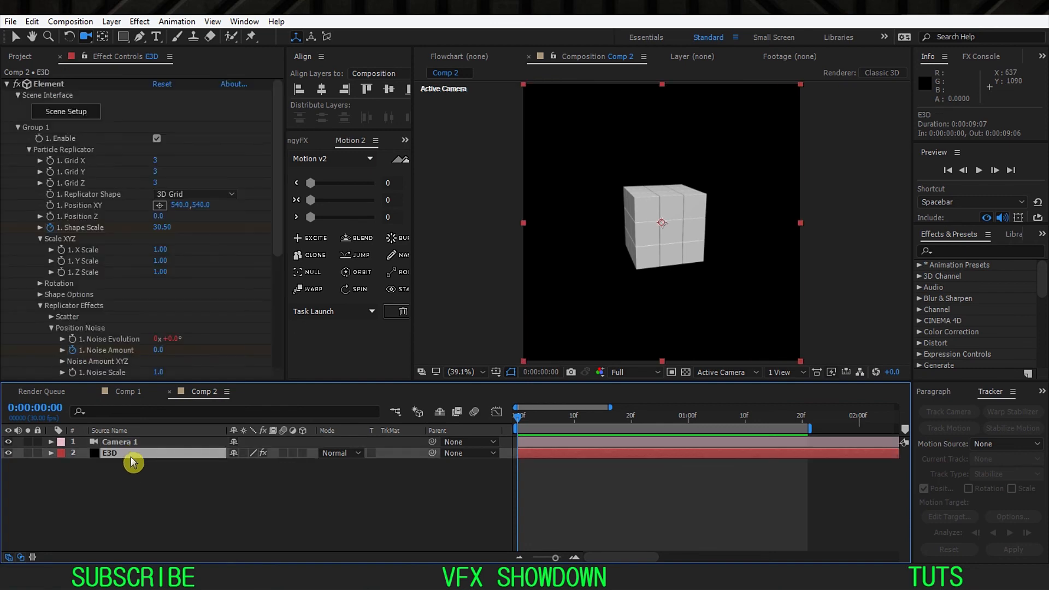
pyautogui.click(22, 130)
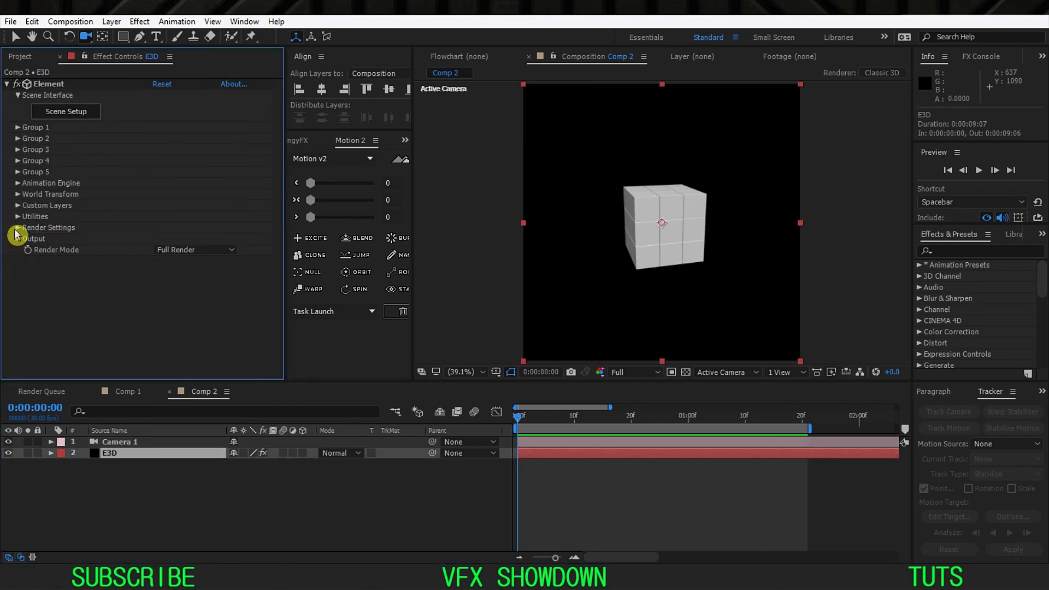
pyautogui.click(17, 228)
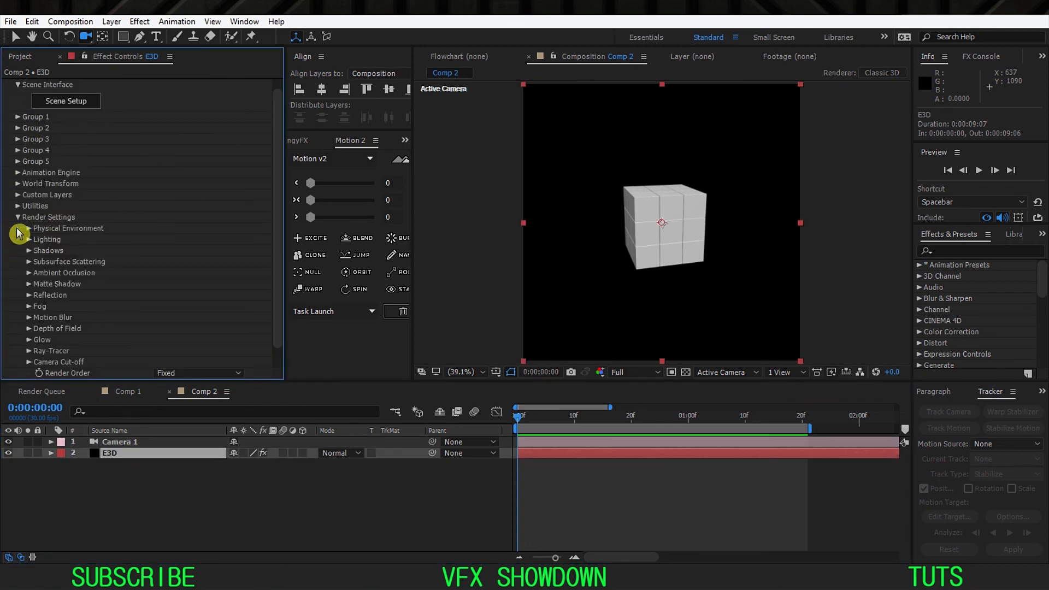
pyautogui.click(29, 330)
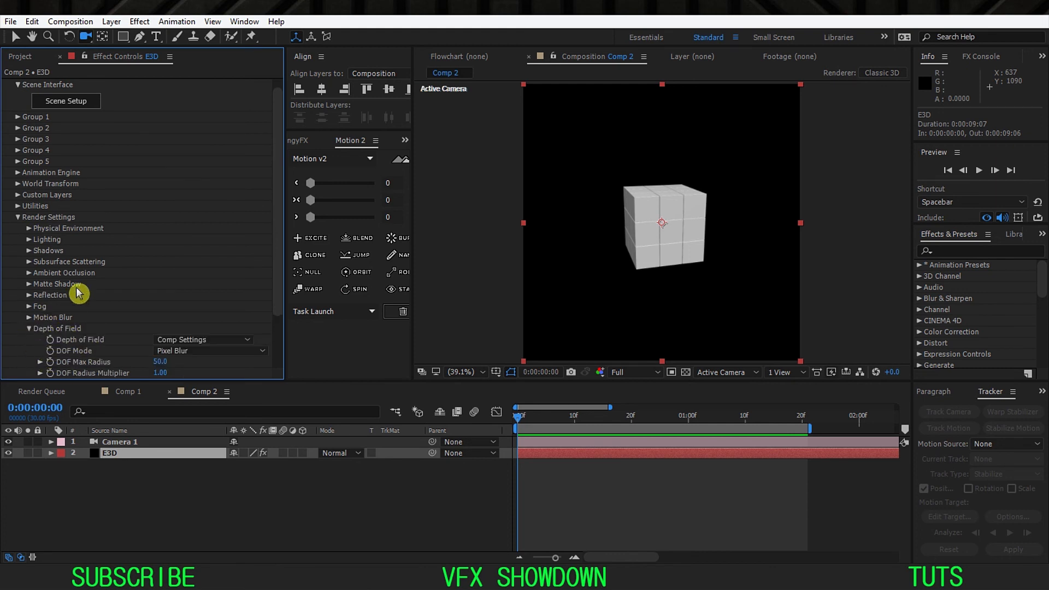
pyautogui.scroll(-2, 80, 294)
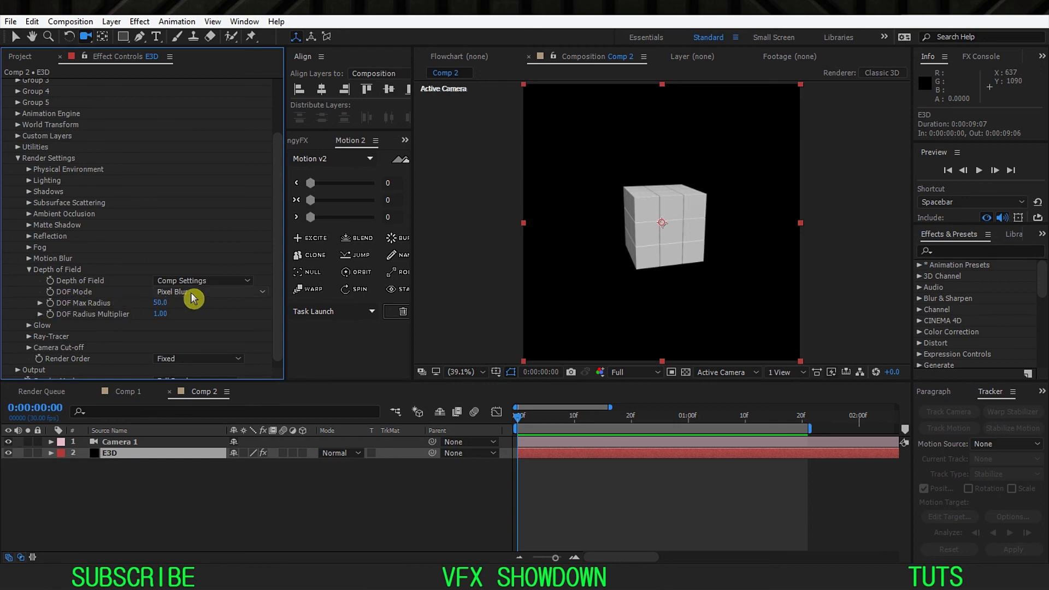
pyautogui.click(258, 292)
pyautogui.click(223, 363)
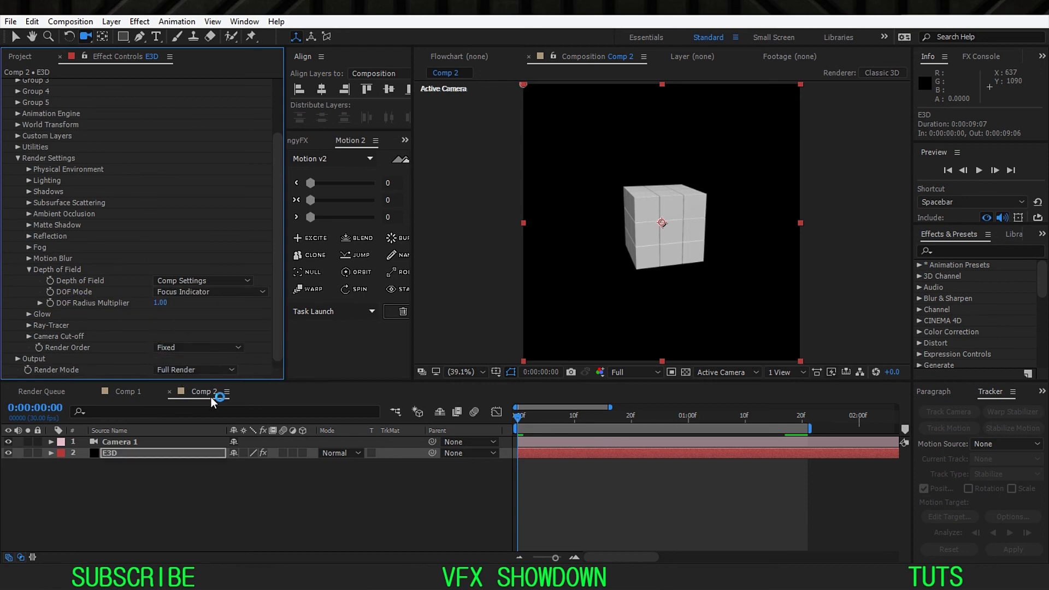
# Step: Try raising Camera 1's Focus Distance to 4680 pixels
pyautogui.click(142, 444)
pyautogui.press('a')
pyautogui.press('a')
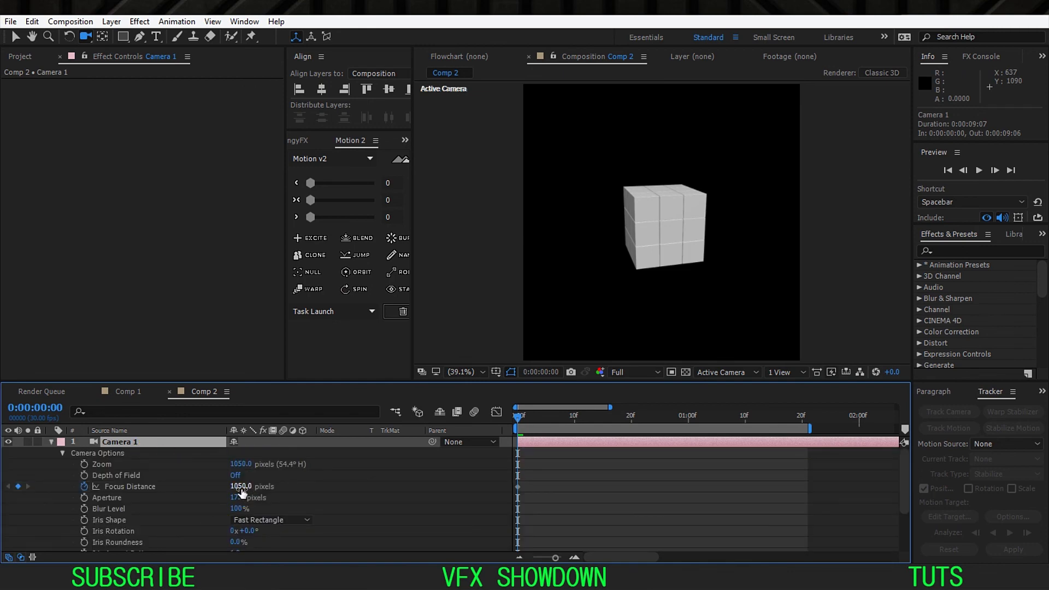
pyautogui.moveTo(241, 488); pyautogui.dragTo(265, 487)
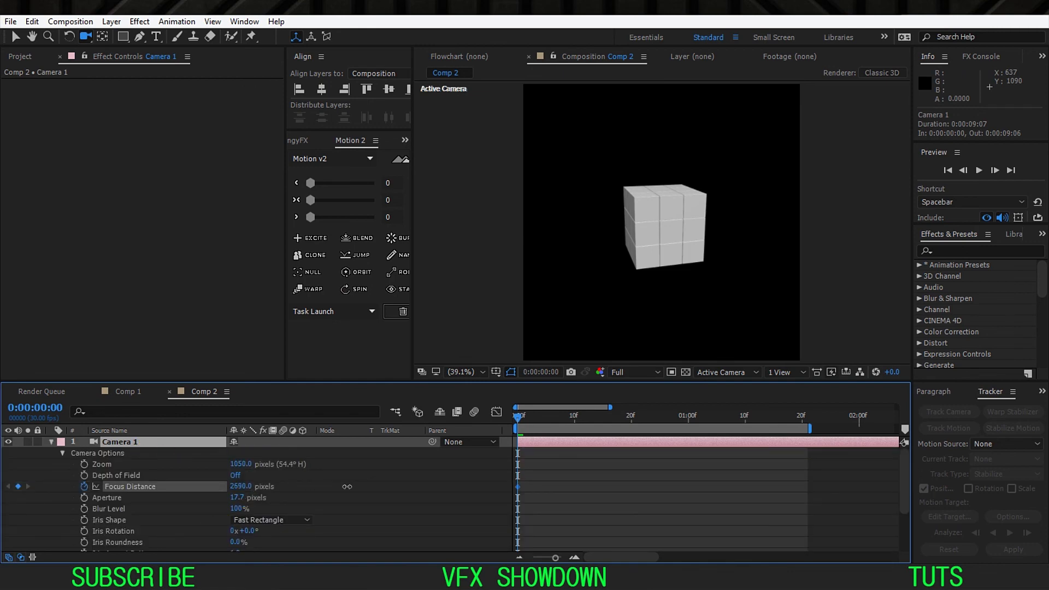
pyautogui.moveTo(390, 487); pyautogui.dragTo(421, 487)
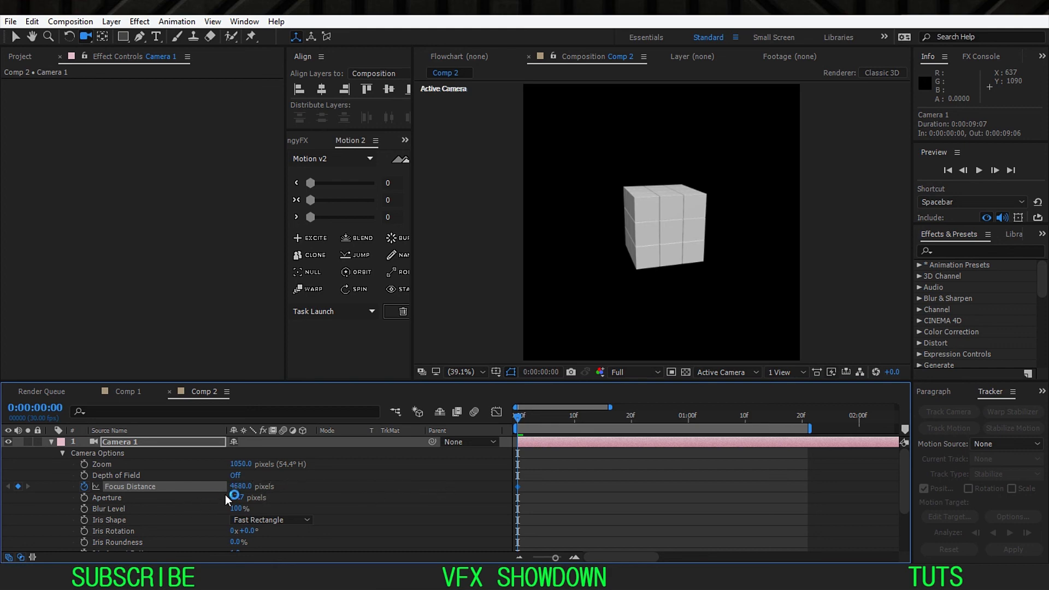
# Step: View the scene from the top at a scale showing both the camera and the cube
pyautogui.click(726, 377)
pyautogui.click(724, 455)
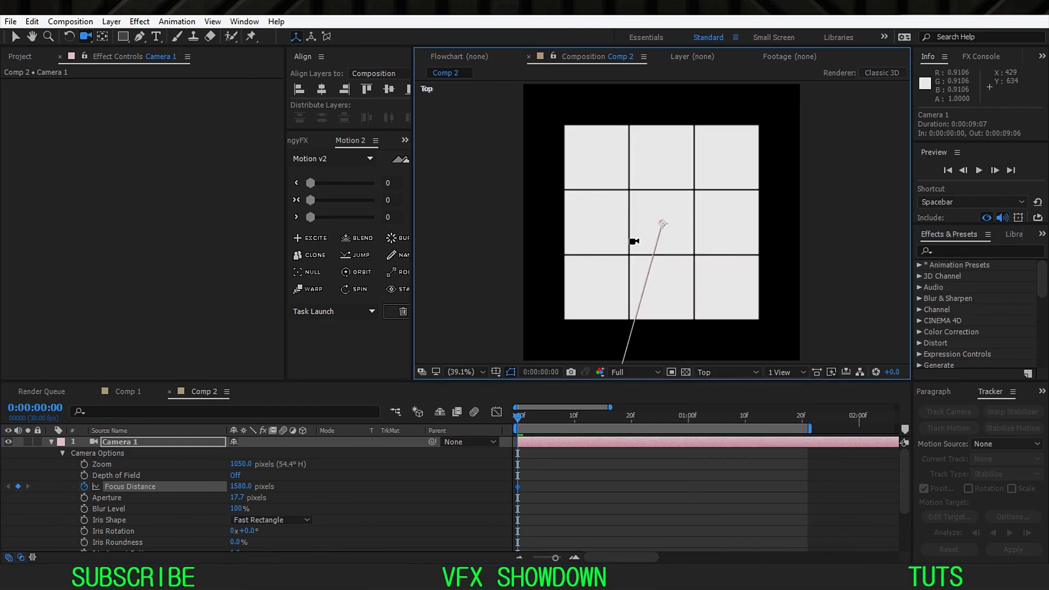
pyautogui.press('c')
pyautogui.press('c')
pyautogui.press('c')
pyautogui.press('c')
pyautogui.moveTo(651, 167); pyautogui.dragTo(646, 353)
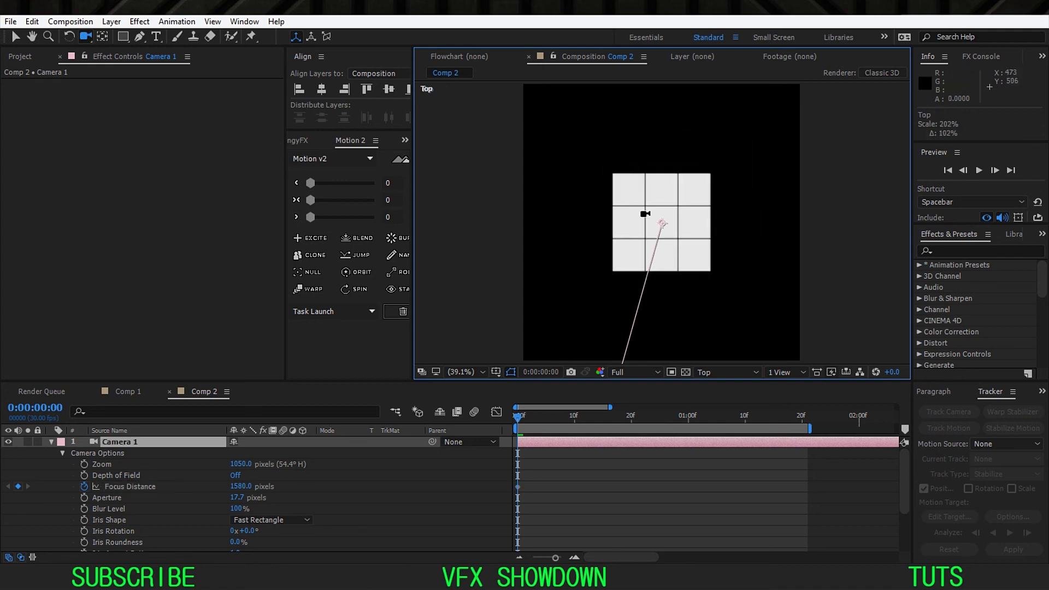
pyautogui.moveTo(645, 215); pyautogui.dragTo(643, 344)
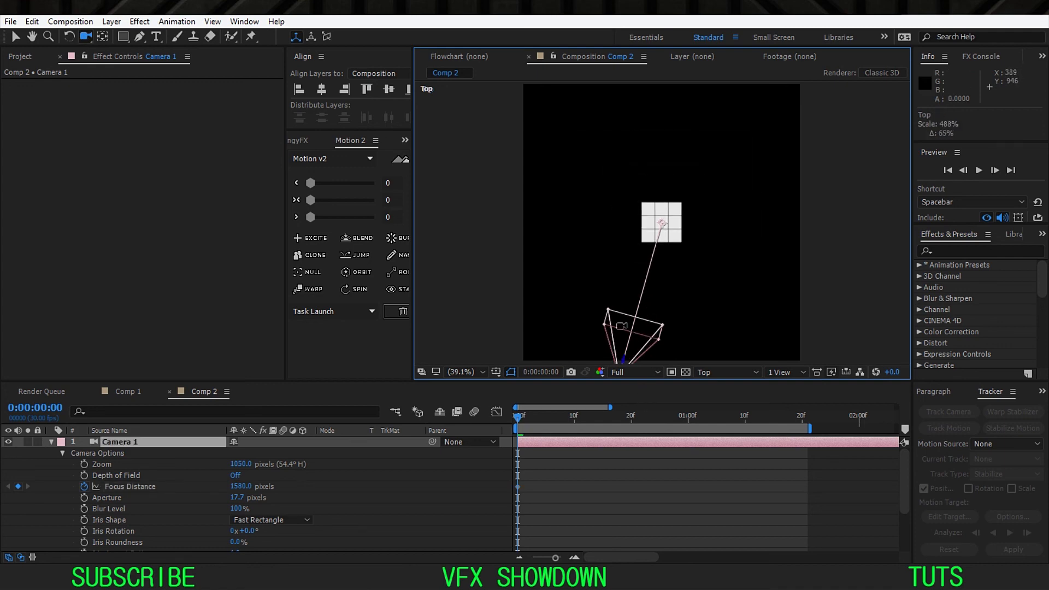
# Step: Turn on Camera 1's Depth of Field and set its Focus Distance to 2900 pixels so the focal plane crosses the cube
pyautogui.moveTo(235, 488); pyautogui.dragTo(275, 487)
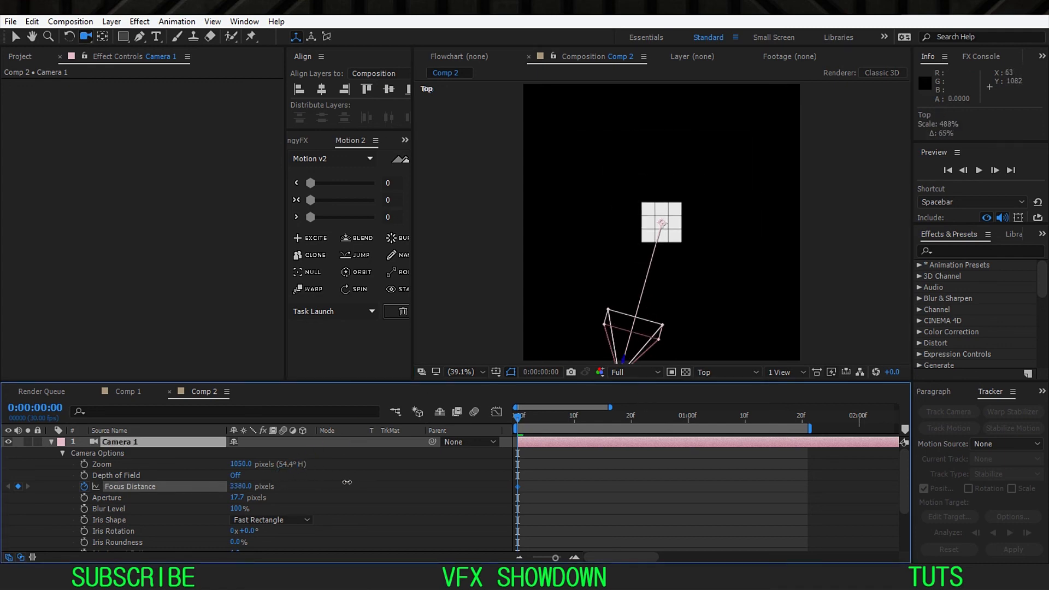
pyautogui.moveTo(347, 483); pyautogui.dragTo(344, 484)
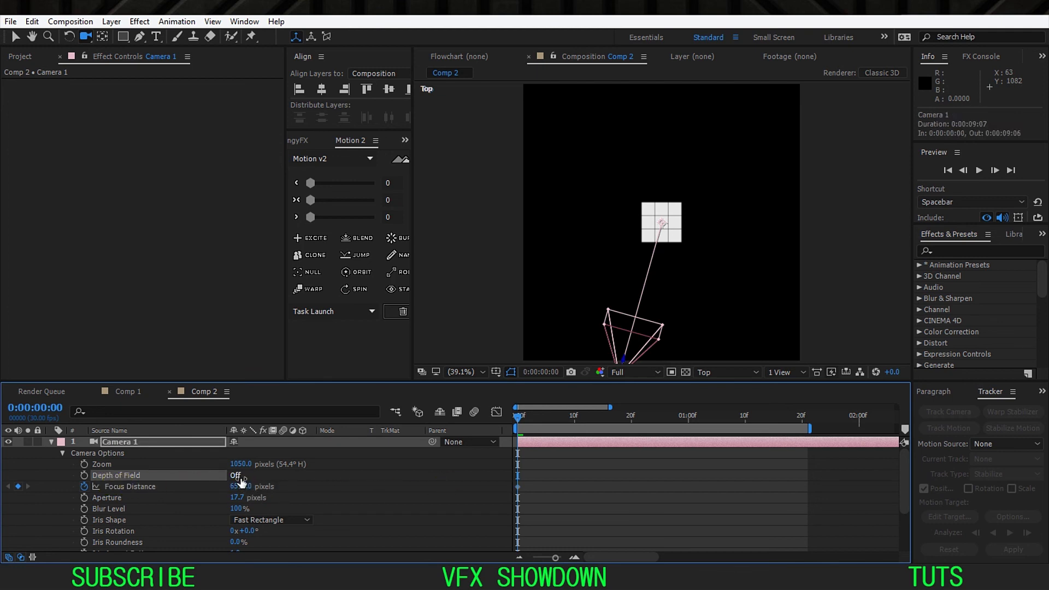
pyautogui.click(235, 475)
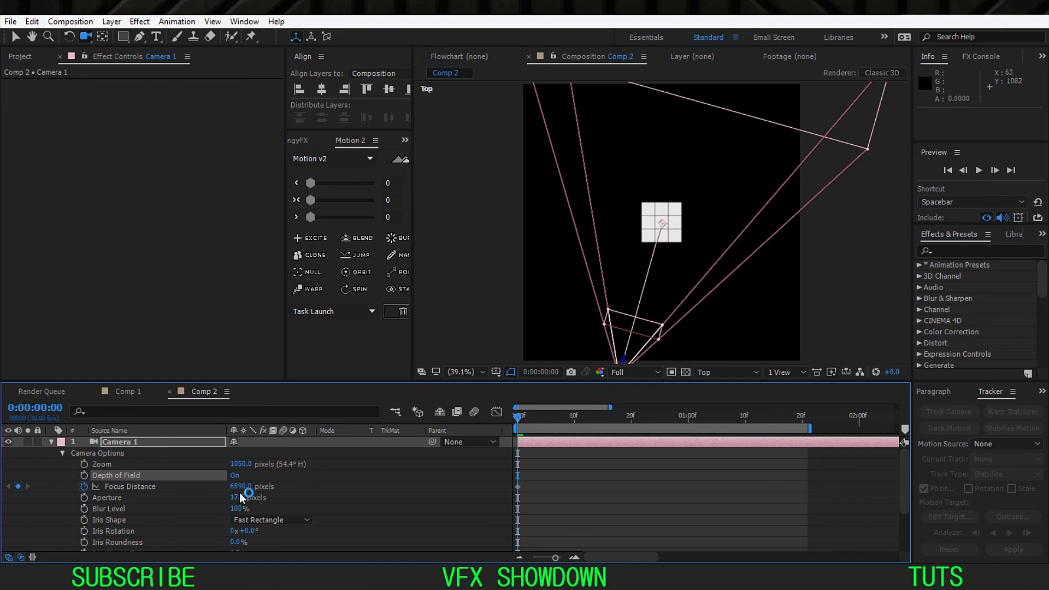
pyautogui.keyDown('shift'); pyautogui.click(242, 496); pyautogui.keyUp('shift')
pyautogui.moveTo(242, 488); pyautogui.dragTo(70, 559)
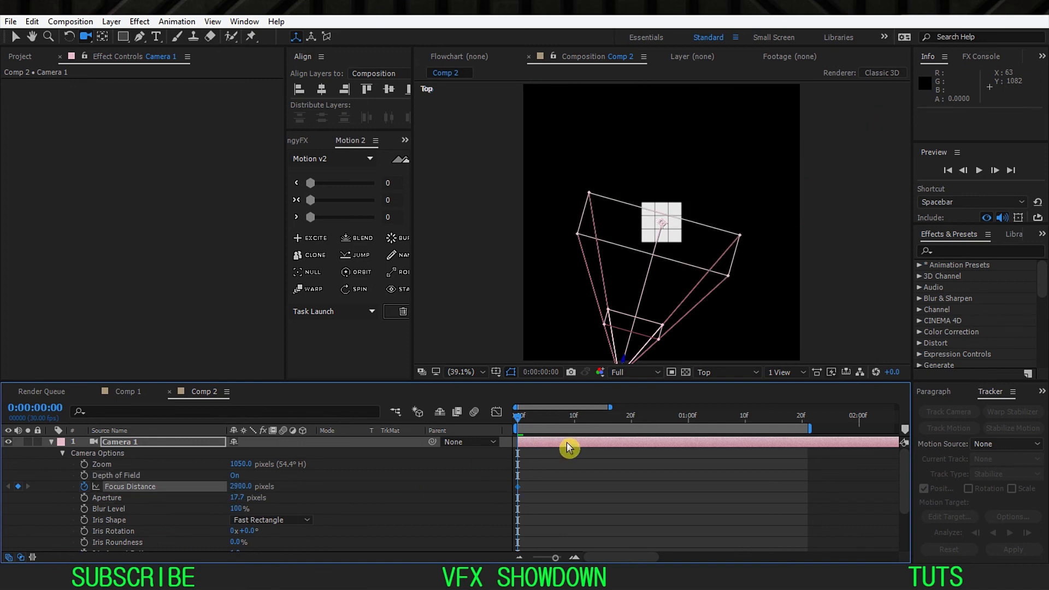
# Step: Return to the Active Camera view and set the Focus Distance to 2760 pixels using the red indicator on the enlarged cube
pyautogui.click(730, 371)
pyautogui.click(731, 371)
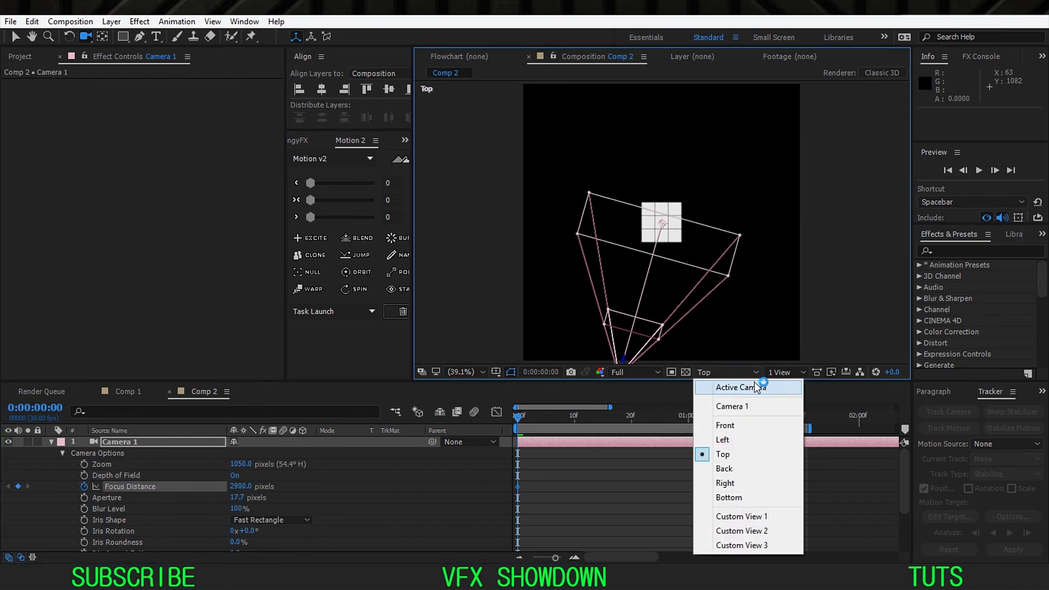
pyautogui.click(749, 460)
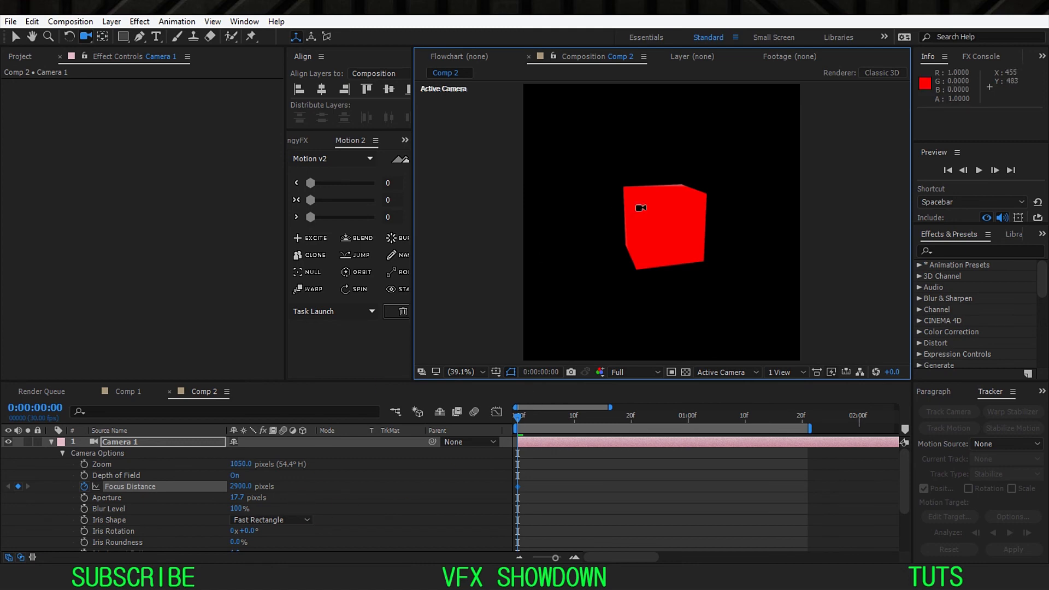
pyautogui.click(237, 490)
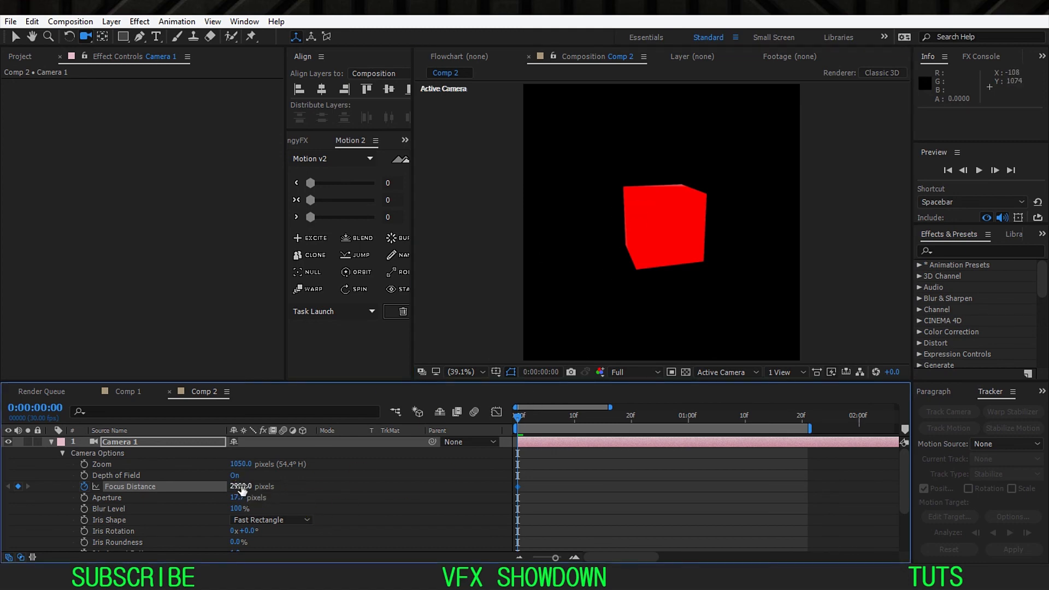
pyautogui.moveTo(242, 490)
pyautogui.mouseDown()
pyautogui.moveTo(216, 499)
pyautogui.moveTo(229, 498)
pyautogui.mouseUp()
pyautogui.scroll(2, 634, 205)
pyautogui.moveTo(634, 205); pyautogui.dragTo(661, 261)
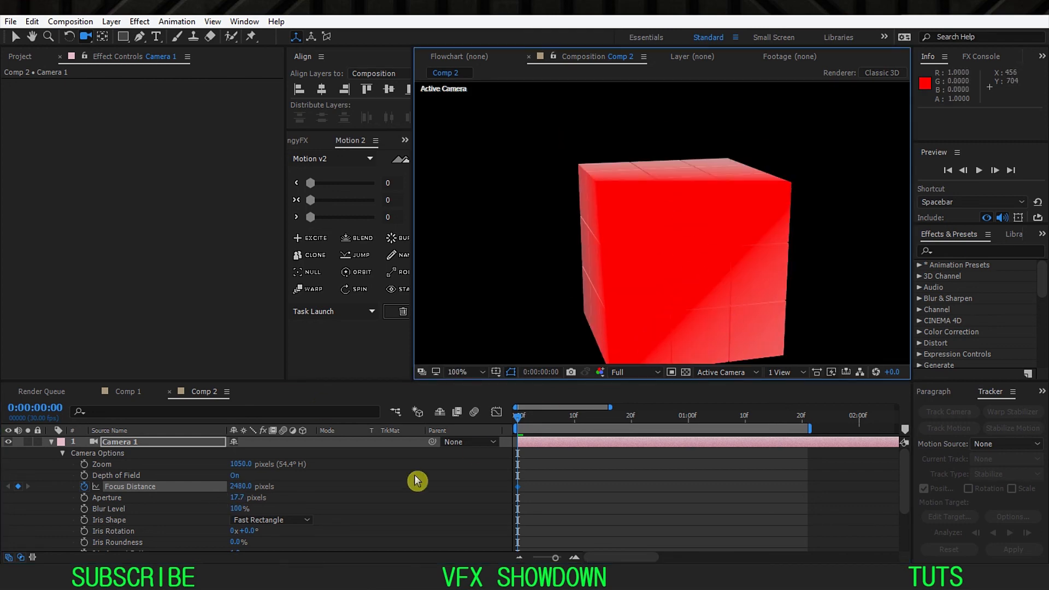
pyautogui.moveTo(240, 490); pyautogui.dragTo(262, 484)
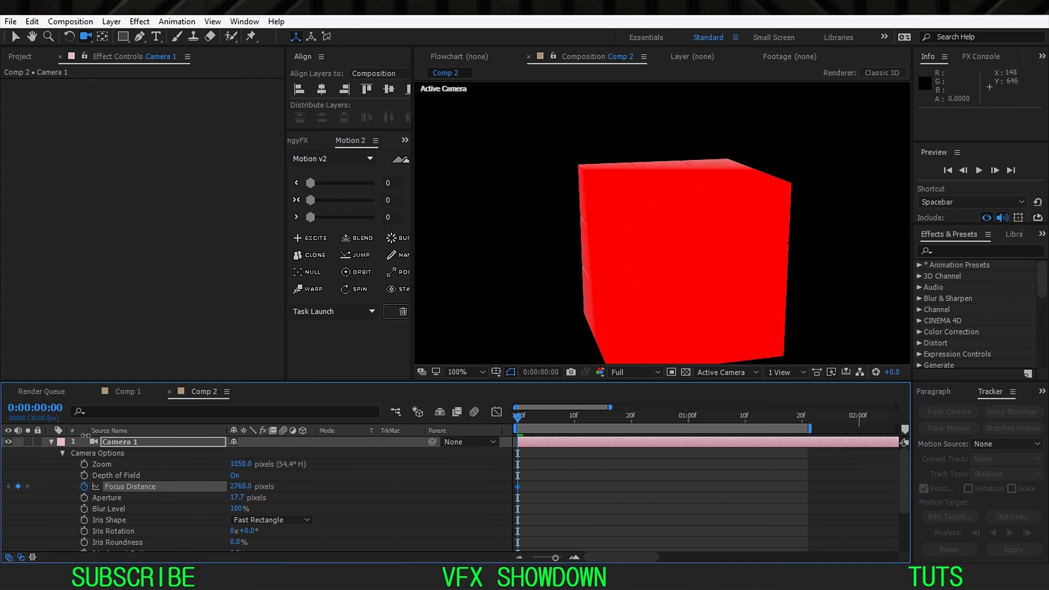
# Step: Set the E3D layer's DOF Mode to Pixel Blur to see the rendered cube
pyautogui.click(52, 442)
pyautogui.click(134, 458)
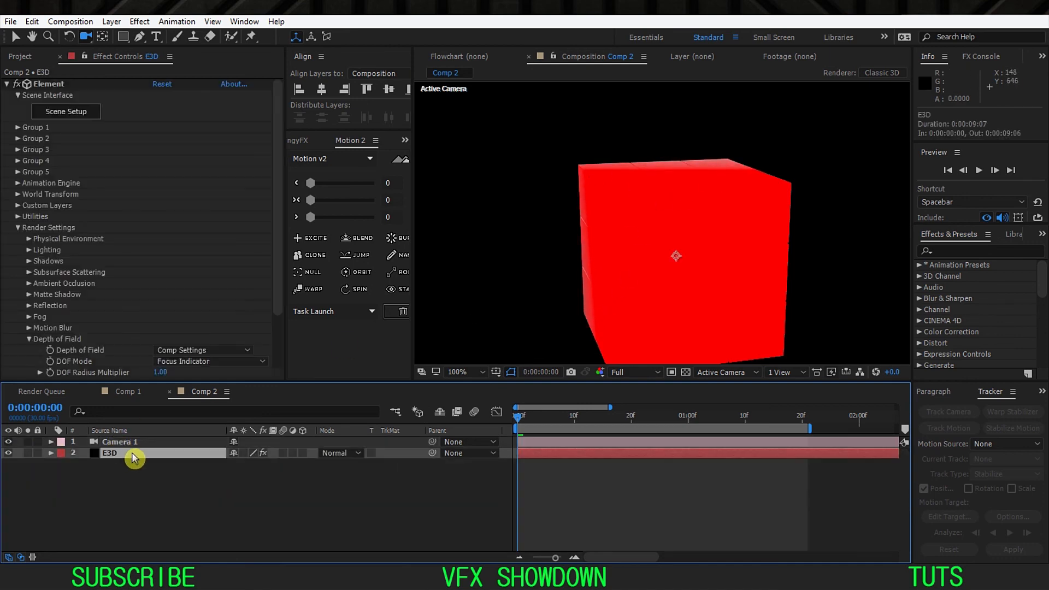
pyautogui.click(200, 362)
pyautogui.click(192, 407)
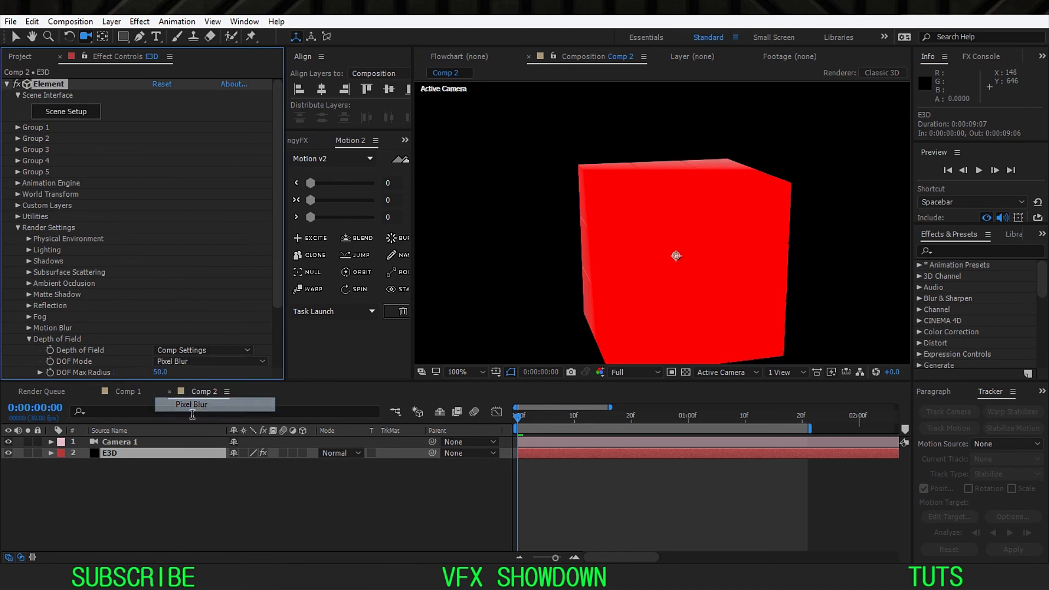
# Step: Set Camera 1's Aperture to 90 pixels and its Blur Level to 200%
pyautogui.click(160, 444)
pyautogui.press('a')
pyautogui.press('a')
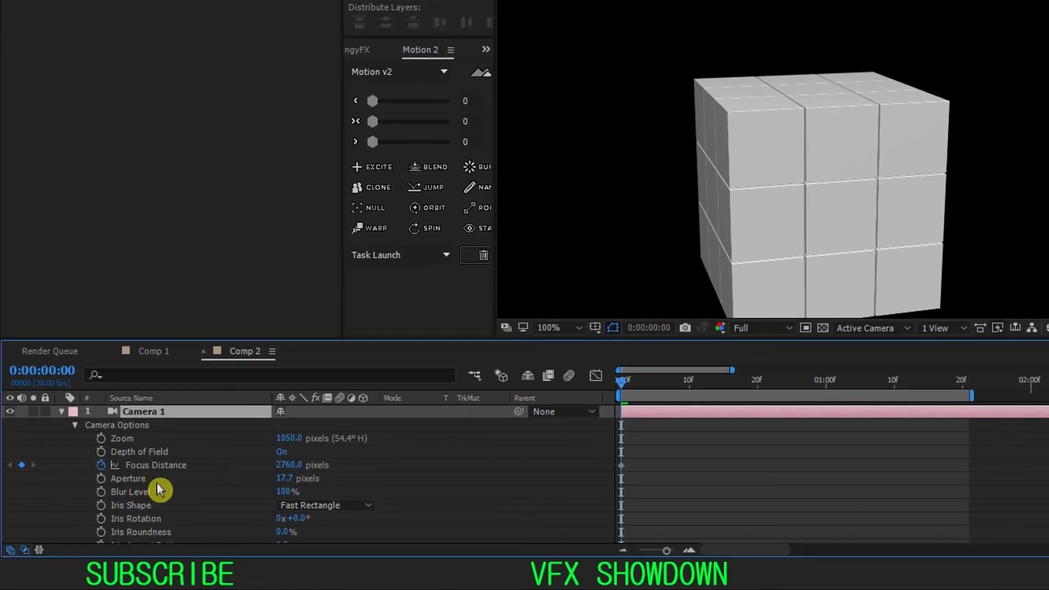
pyautogui.click(283, 478)
pyautogui.click(433, 480)
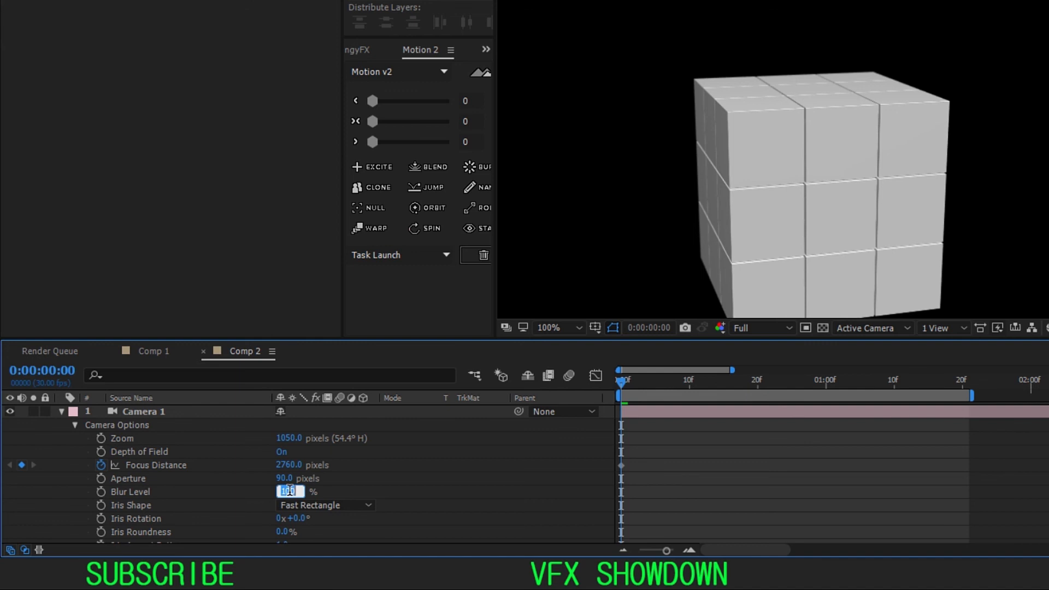
pyautogui.click(560, 481)
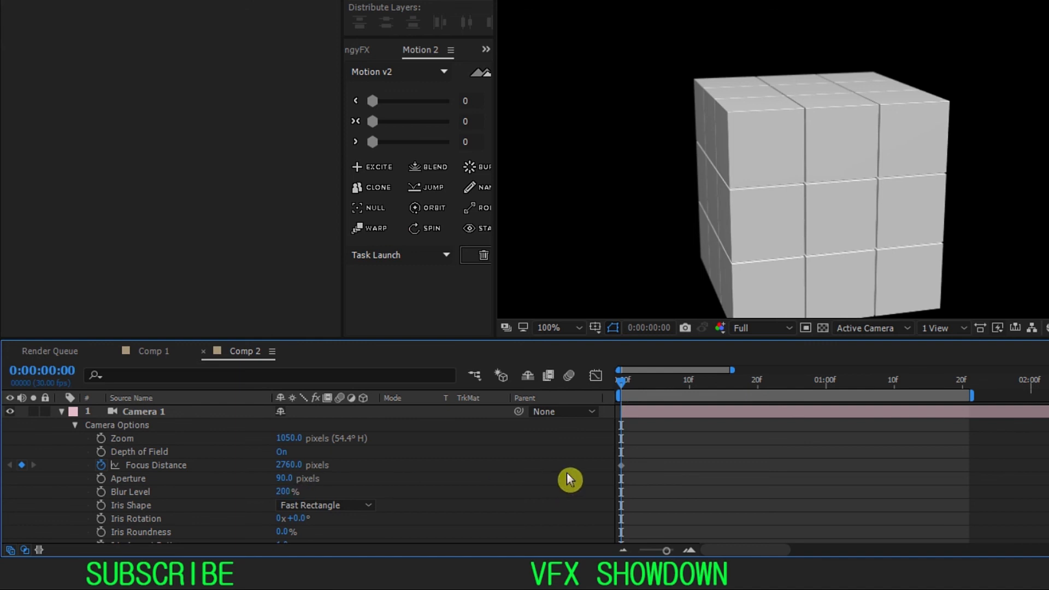
# Step: Switch the E3D layer's DOF Mode back to Focus Indicator
pyautogui.click(164, 466)
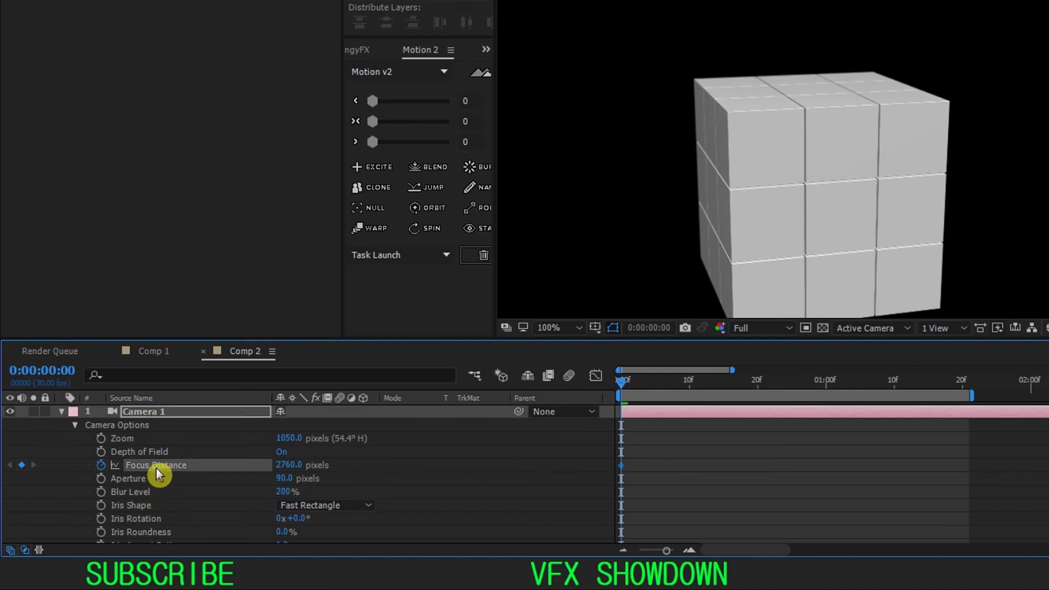
pyautogui.click(61, 411)
pyautogui.click(144, 425)
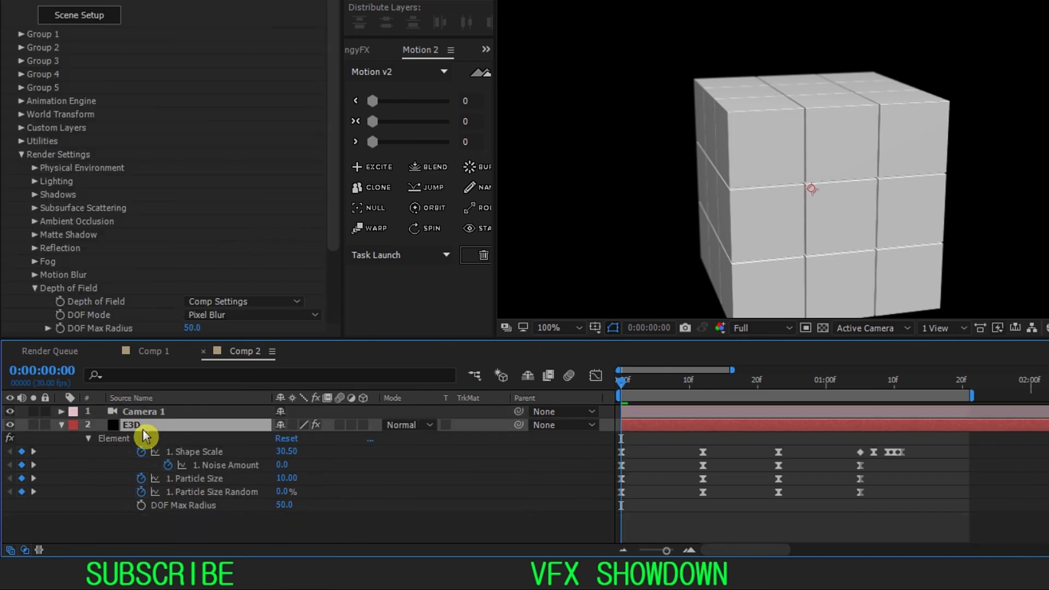
pyautogui.click(272, 315)
pyautogui.click(258, 401)
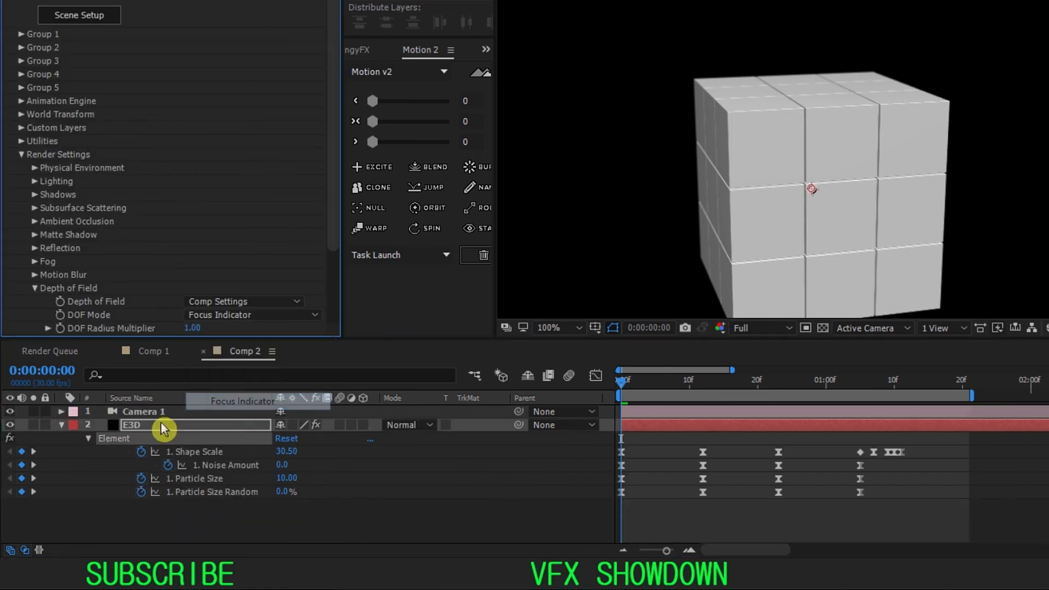
# Step: Move to 0:00:00:12, where the cubes are spread apart, and fit the whole composition in the viewer
pyautogui.click(159, 414)
pyautogui.press('a')
pyautogui.press('a')
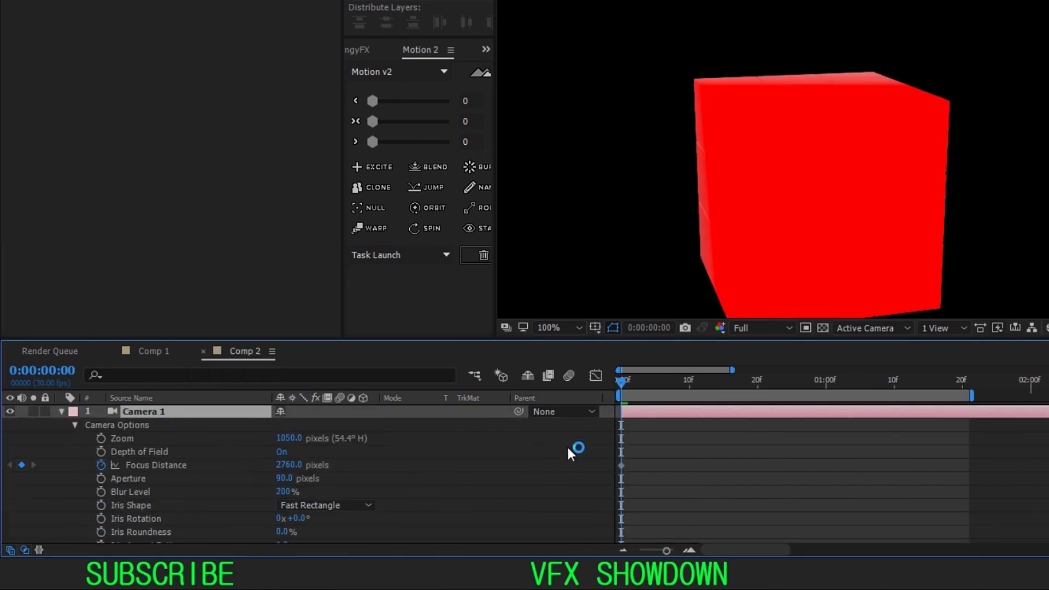
pyautogui.press('a')
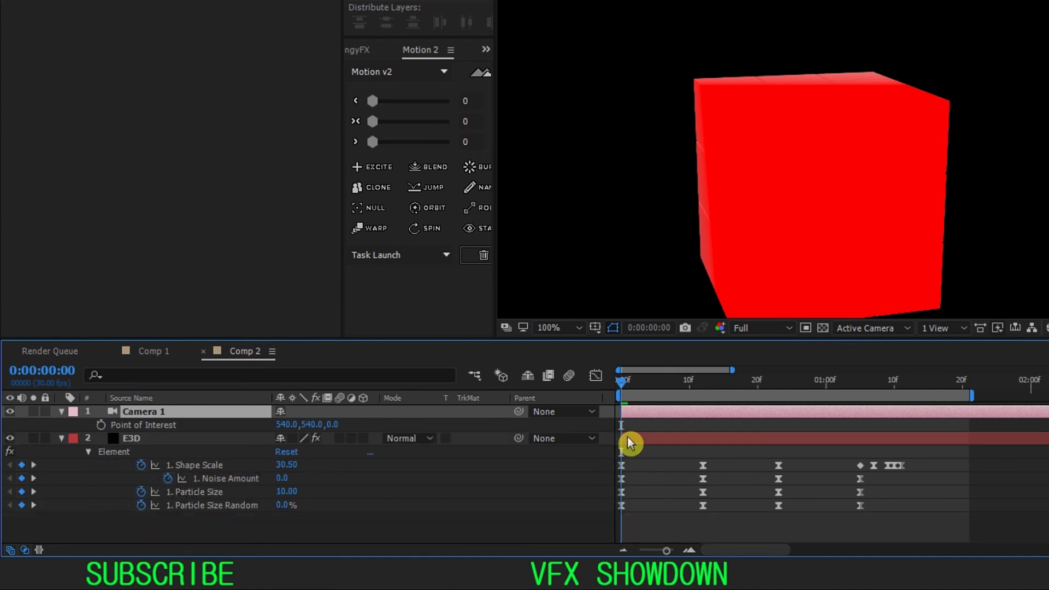
pyautogui.moveTo(648, 385); pyautogui.dragTo(704, 382)
pyautogui.click(558, 328)
pyautogui.click(579, 61)
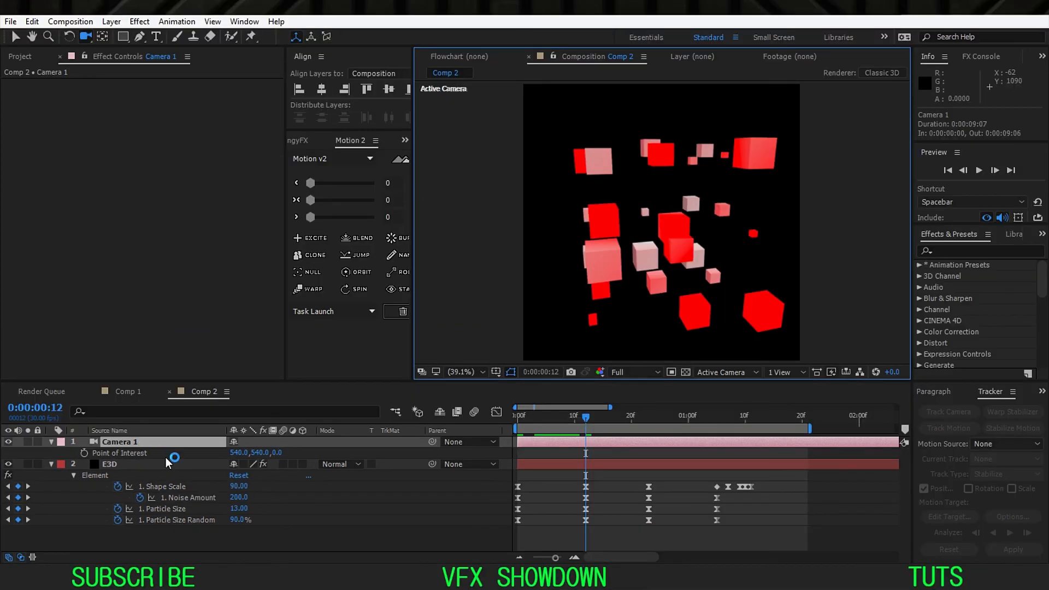
# Step: Set Camera 1's Focus Distance to 2350 pixels at 0:00:00:12 with the focus indicator as a guide
pyautogui.click(109, 452)
pyautogui.press('a')
pyautogui.press('a')
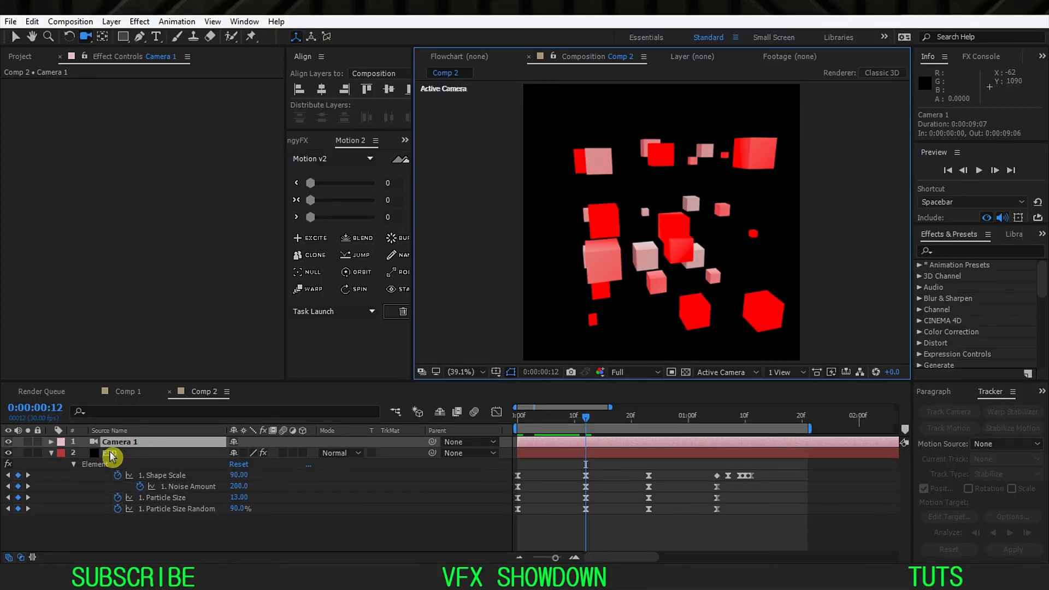
pyautogui.click(130, 491)
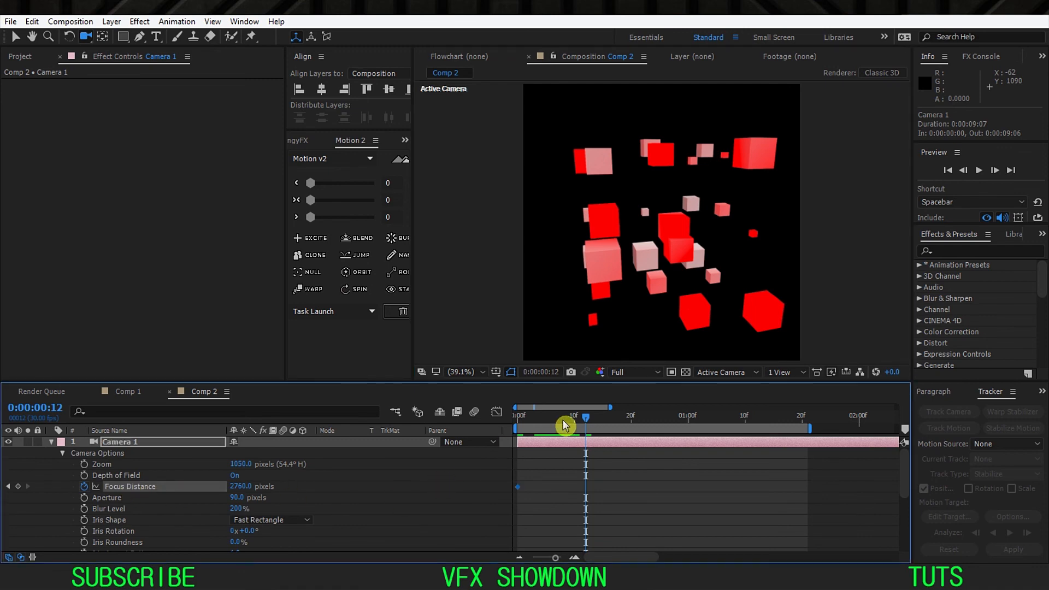
pyautogui.press('/')
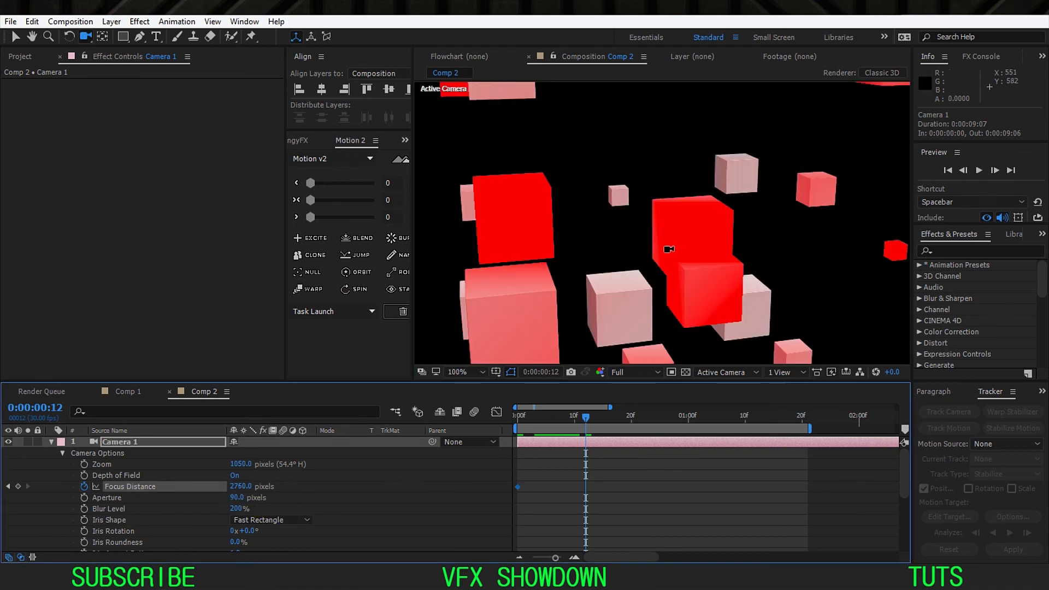
pyautogui.moveTo(241, 486)
pyautogui.mouseDown()
pyautogui.moveTo(255, 488)
pyautogui.moveTo(238, 496)
pyautogui.mouseUp()
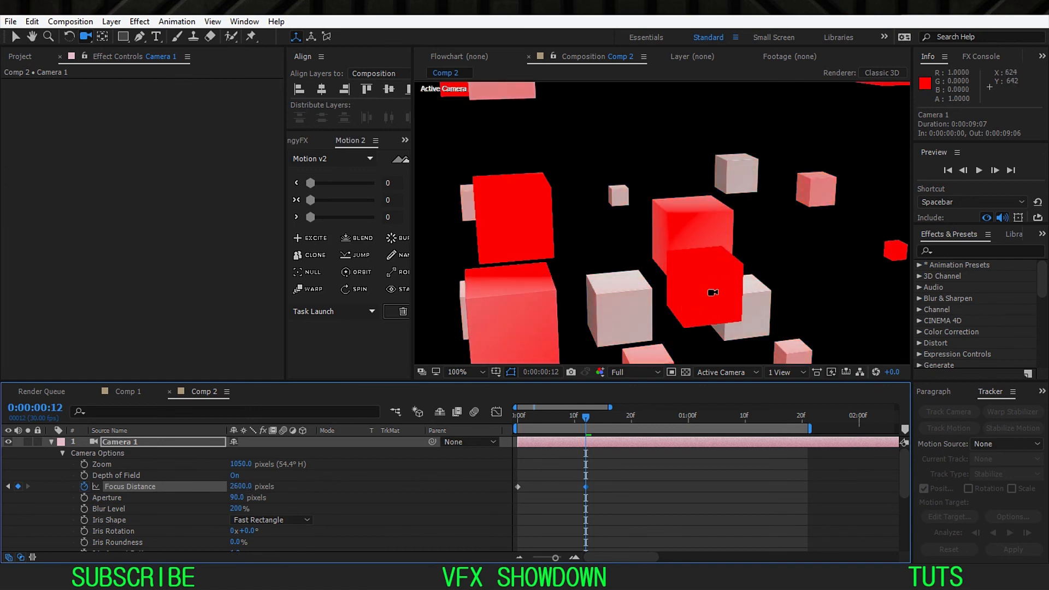
pyautogui.click(464, 371)
pyautogui.click(487, 150)
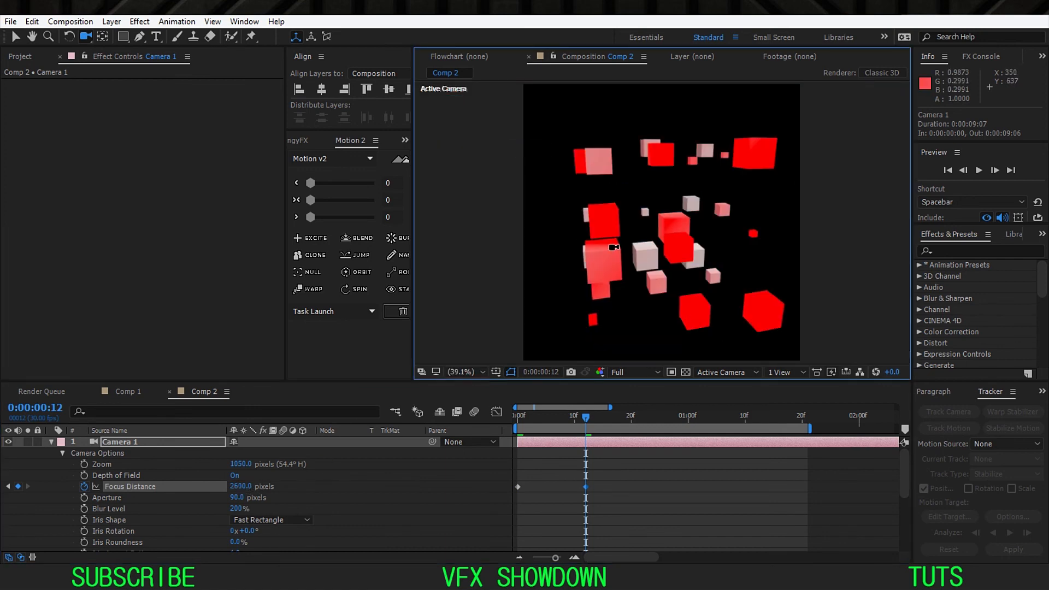
pyautogui.moveTo(241, 486); pyautogui.dragTo(234, 492)
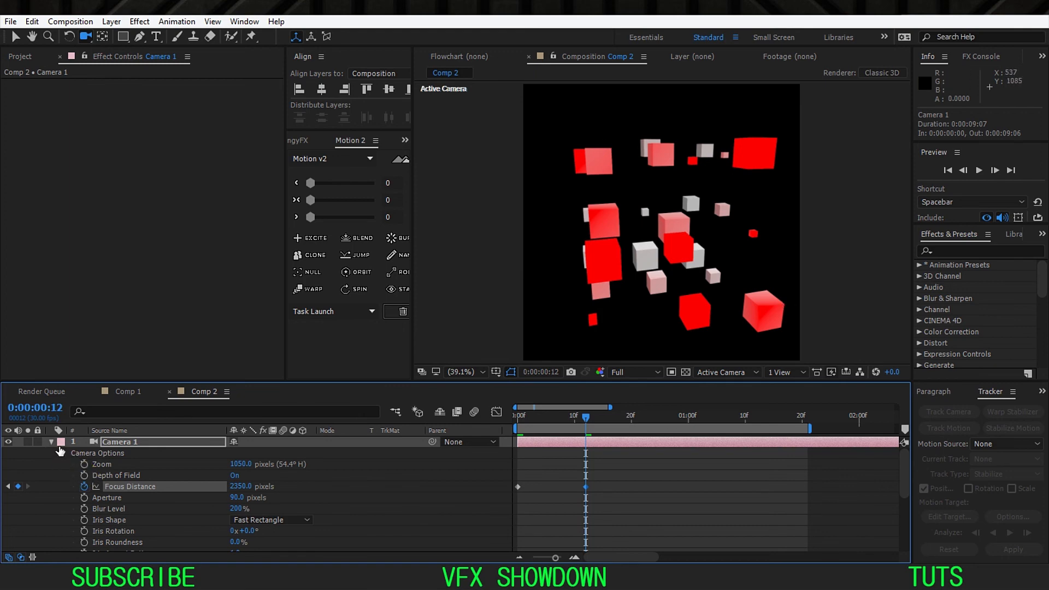
# Step: Move to 0:00:00:23 and ease the two Focus Distance keyframes, adjusting their curve in the Graph Editor
pyautogui.scroll(-5, 614, 471)
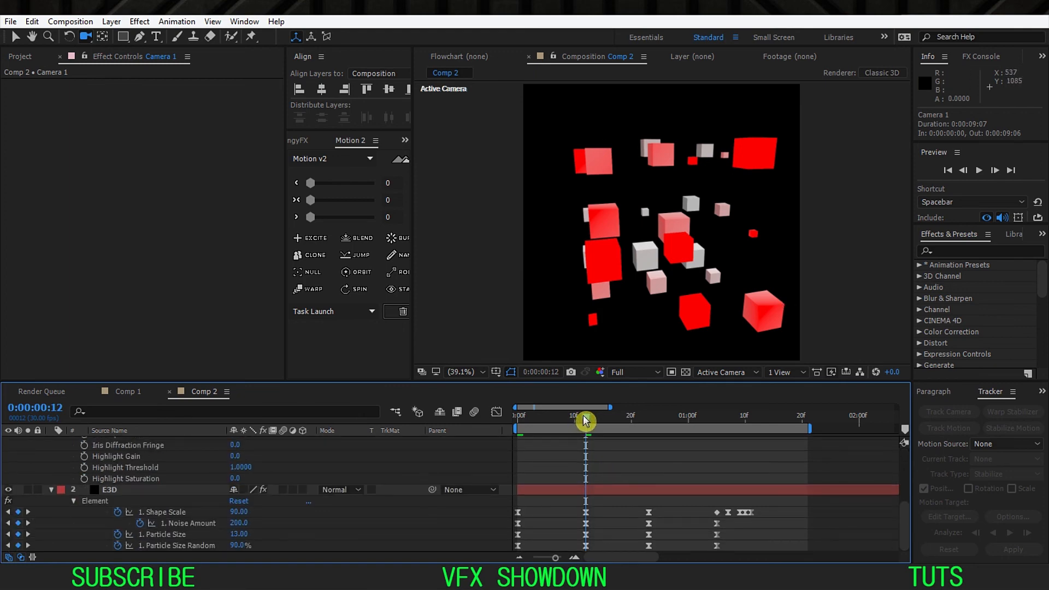
pyautogui.moveTo(586, 421); pyautogui.dragTo(647, 422)
pyautogui.scroll(5, 597, 482)
pyautogui.moveTo(599, 472); pyautogui.dragTo(496, 508)
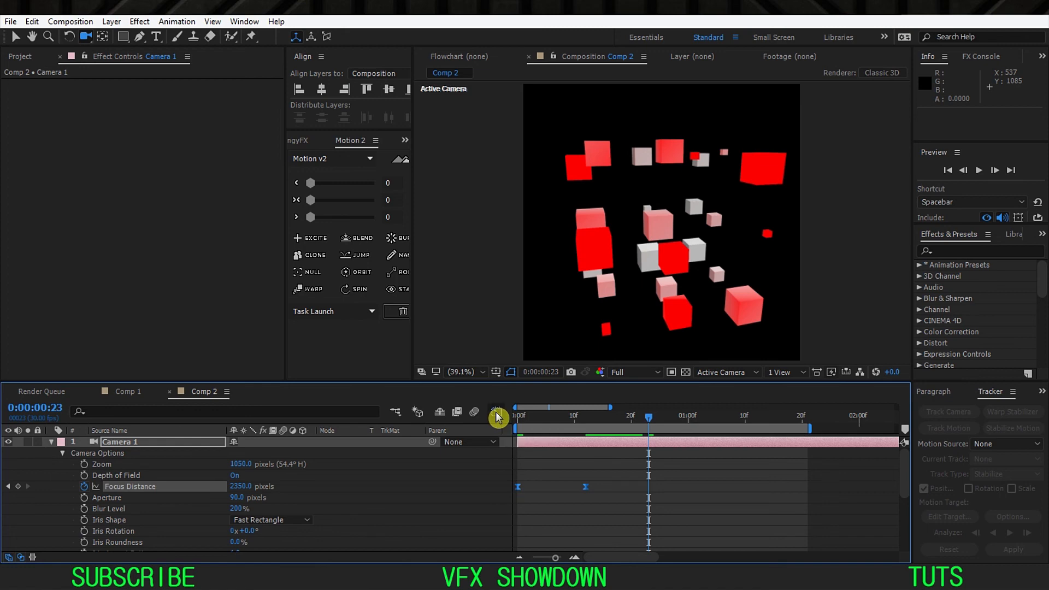
pyautogui.click(497, 412)
pyautogui.moveTo(498, 442); pyautogui.dragTo(538, 445)
pyautogui.click(503, 421)
# Step: Copy both Focus Distance keyframes, paste them at 0:00:00:23 and time-reverse the pasted pair
pyautogui.moveTo(609, 478); pyautogui.dragTo(504, 505)
pyautogui.hotkey('ctrl', 'c')
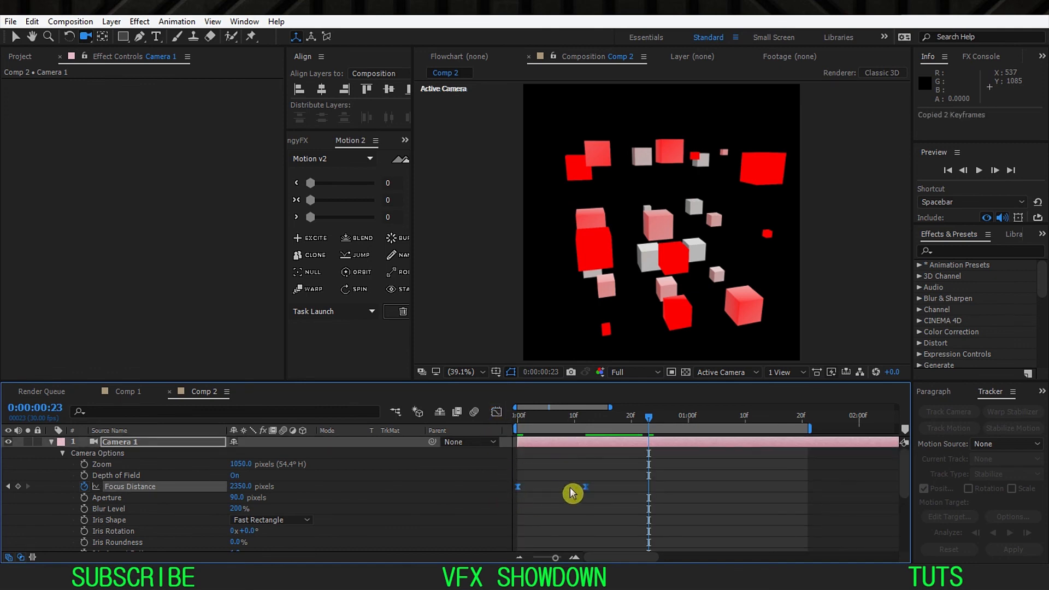
pyautogui.hotkey('ctrl', 'v')
pyautogui.rightClick(649, 488)
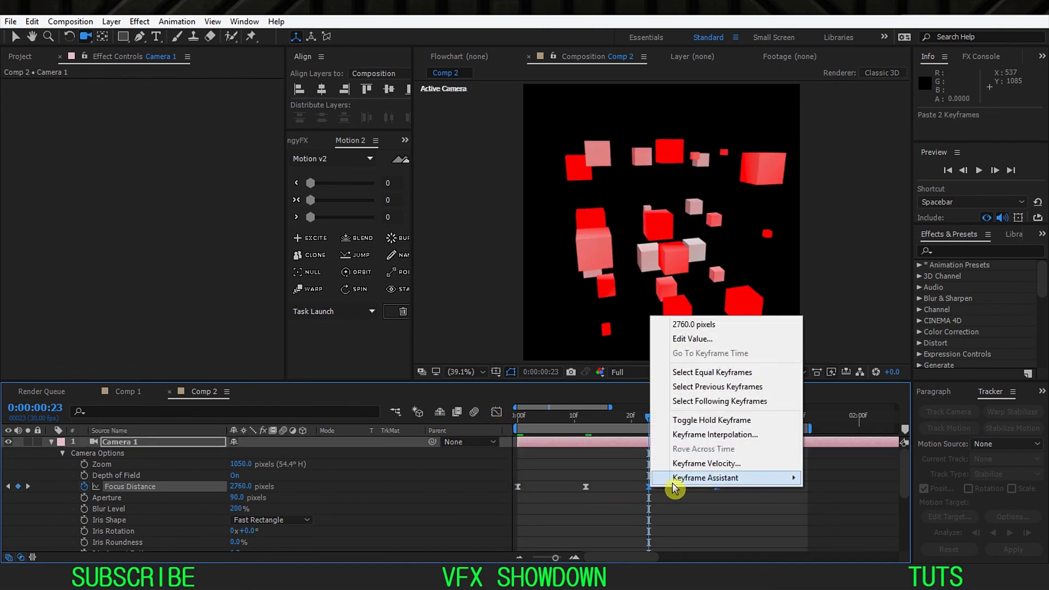
pyautogui.moveTo(680, 481)
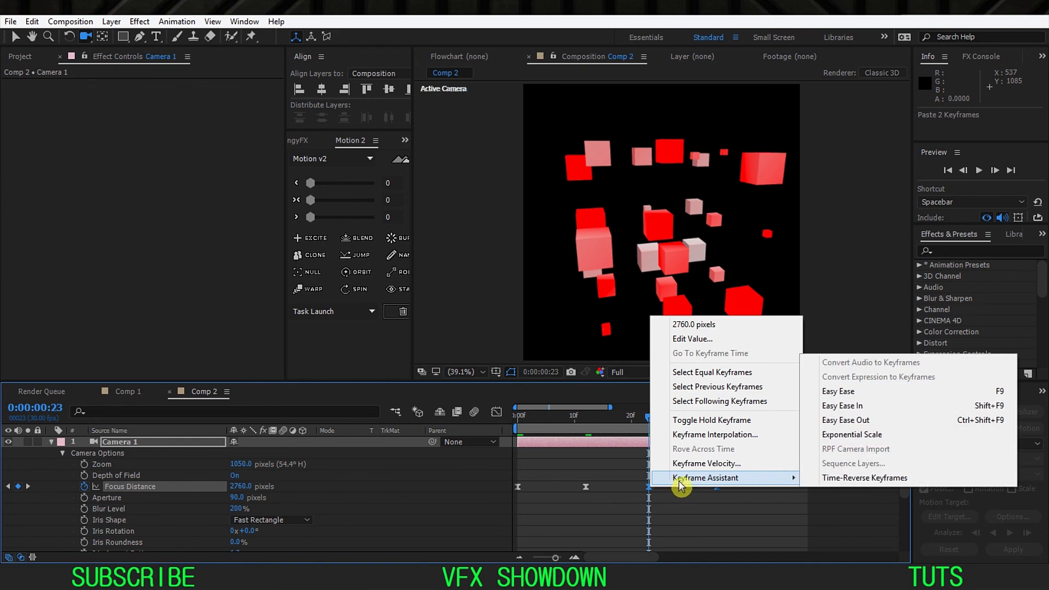
pyautogui.click(879, 479)
pyautogui.scroll(-1, 585, 483)
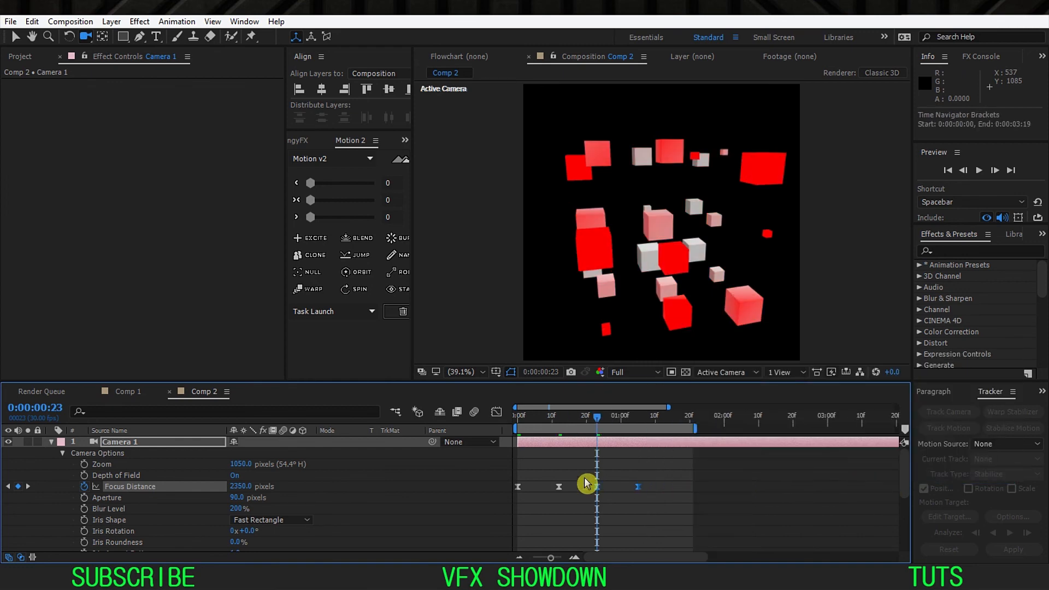
pyautogui.scroll(-5, 586, 484)
pyautogui.scroll(4, 586, 483)
pyautogui.moveTo(594, 417); pyautogui.dragTo(639, 418)
# Step: Return to the first frame and set the E3D layer's DOF Mode to Pixel Blur
pyautogui.press('Home')
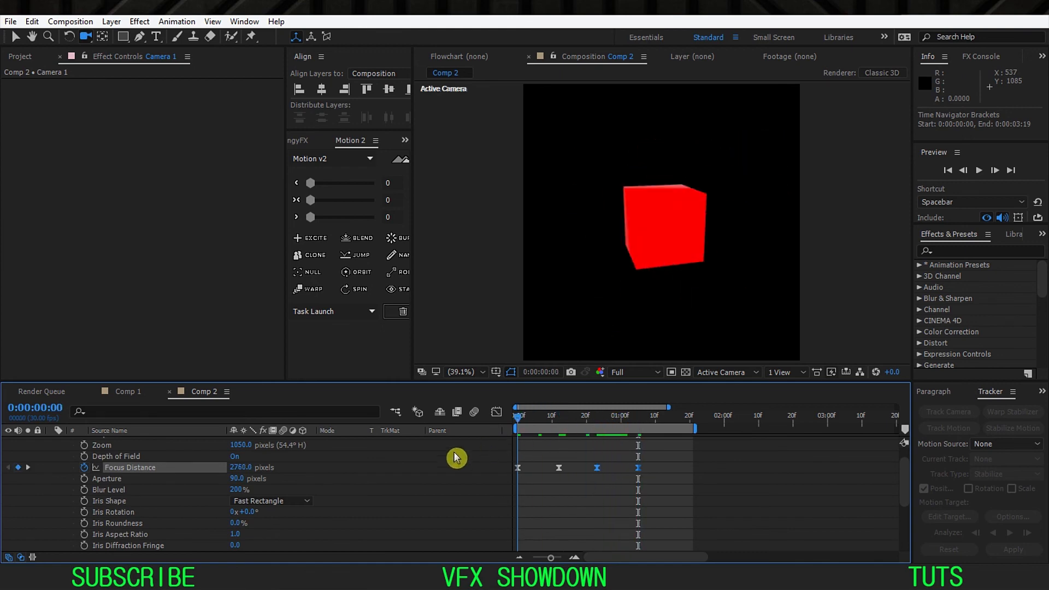
pyautogui.scroll(1, 46, 464)
pyautogui.click(57, 447)
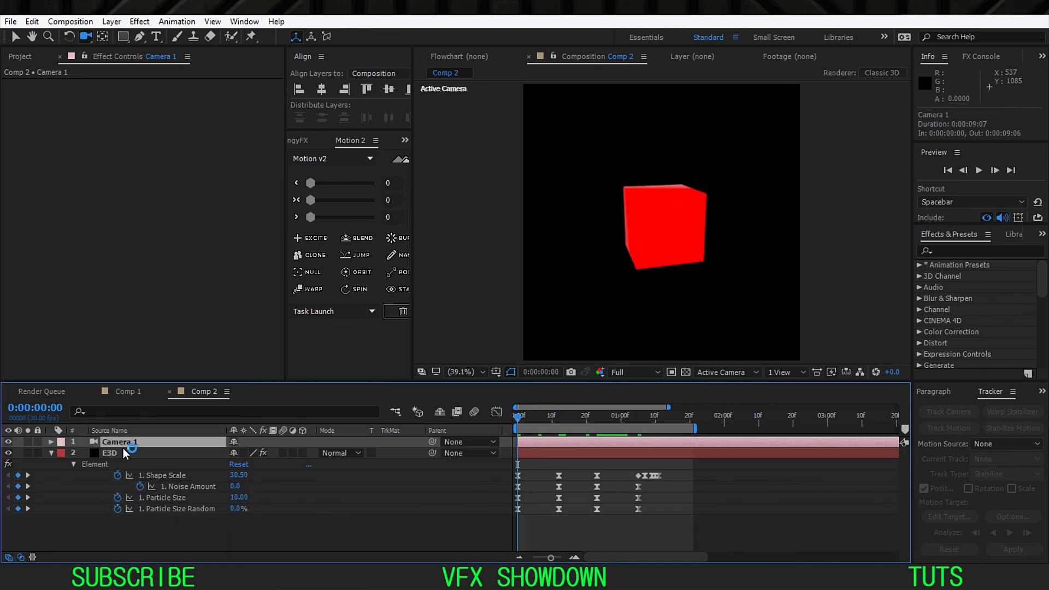
pyautogui.click(131, 454)
pyautogui.click(196, 362)
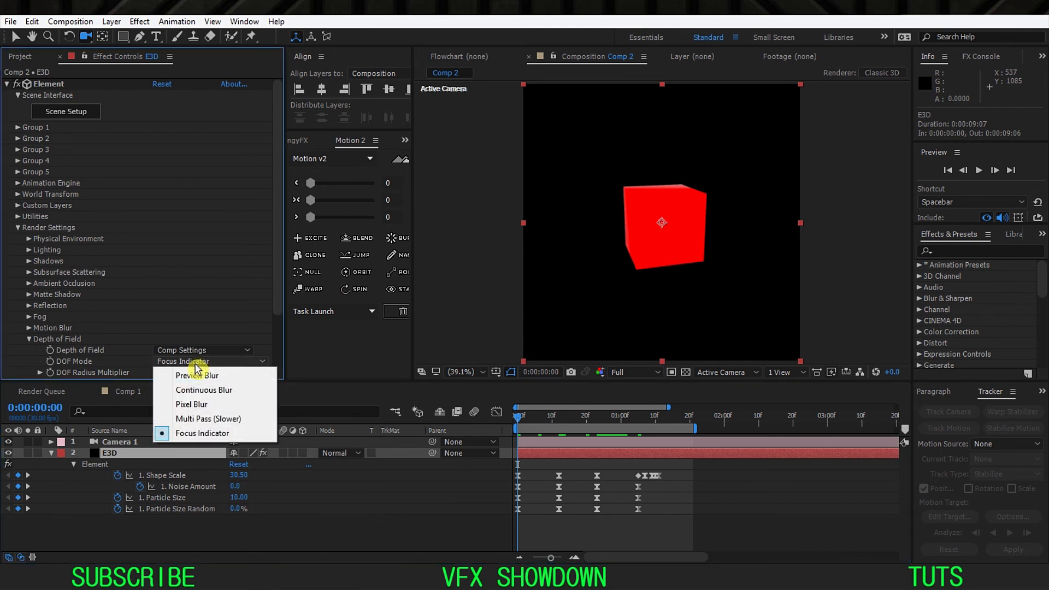
pyautogui.click(192, 405)
pyautogui.click(51, 453)
# Step: Examine the rendered depth-of-field blur on the scattered cubes at 0:00:00:12 with Camera 1's options open
pyautogui.click(129, 444)
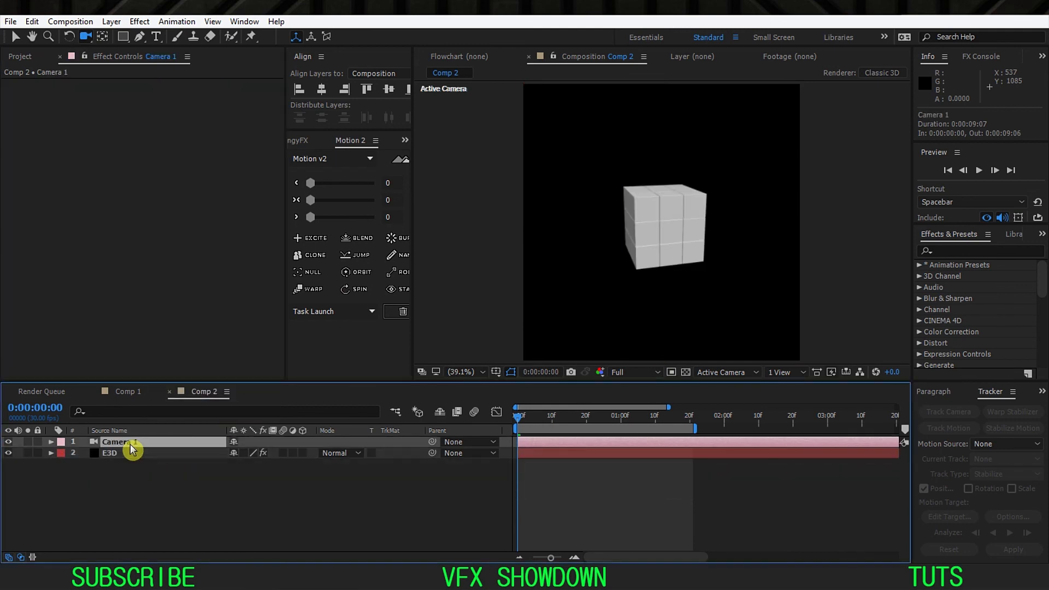
pyautogui.press('a')
pyautogui.press('a')
pyautogui.click(558, 421)
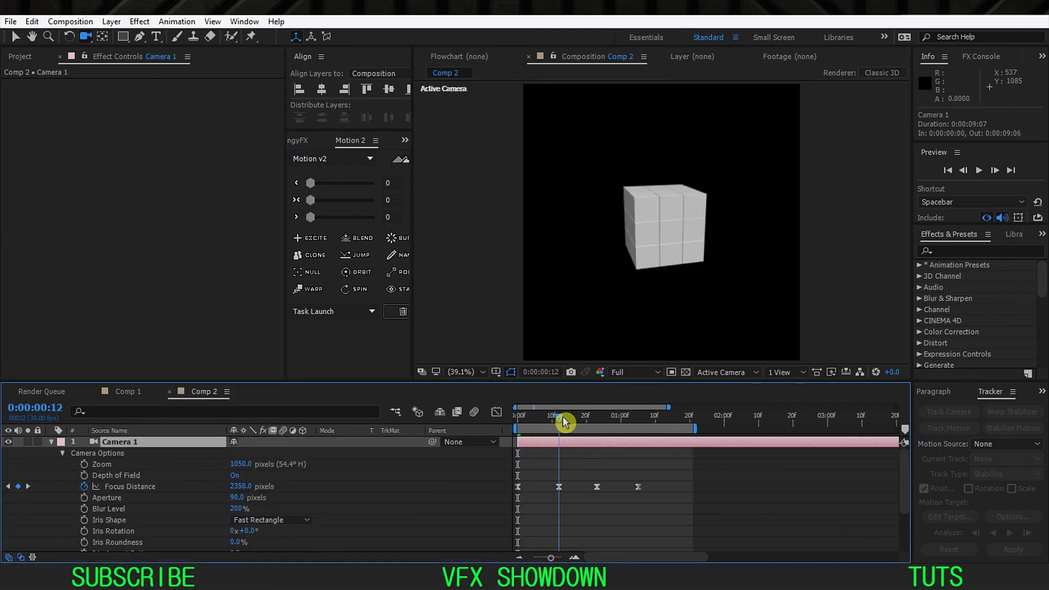
pyautogui.scroll(3, 638, 263)
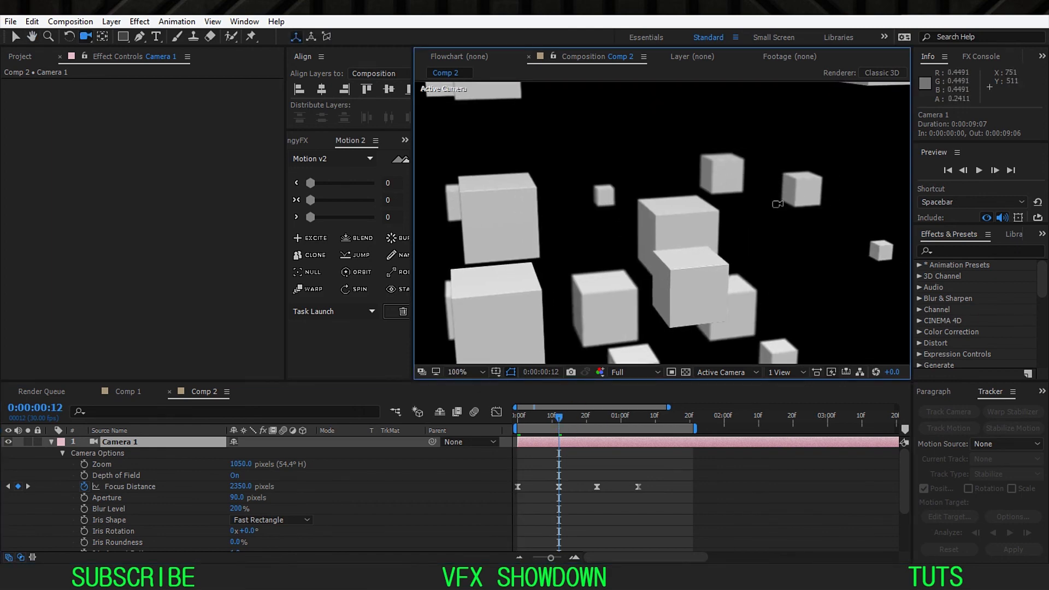
pyautogui.moveTo(648, 273); pyautogui.dragTo(619, 240)
pyautogui.moveTo(658, 291); pyautogui.dragTo(617, 179)
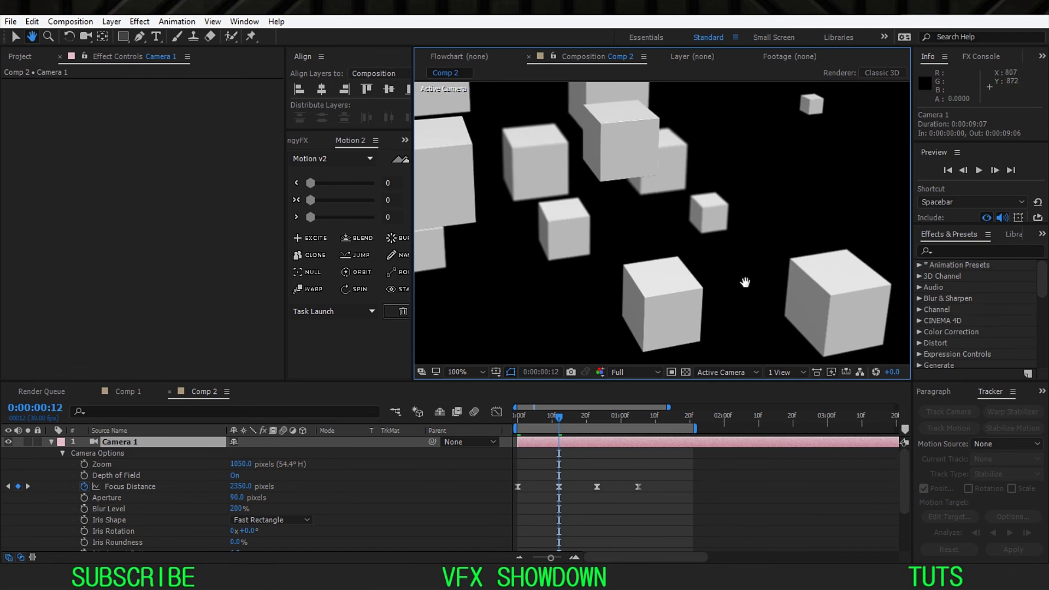
pyautogui.moveTo(745, 282); pyautogui.dragTo(732, 257)
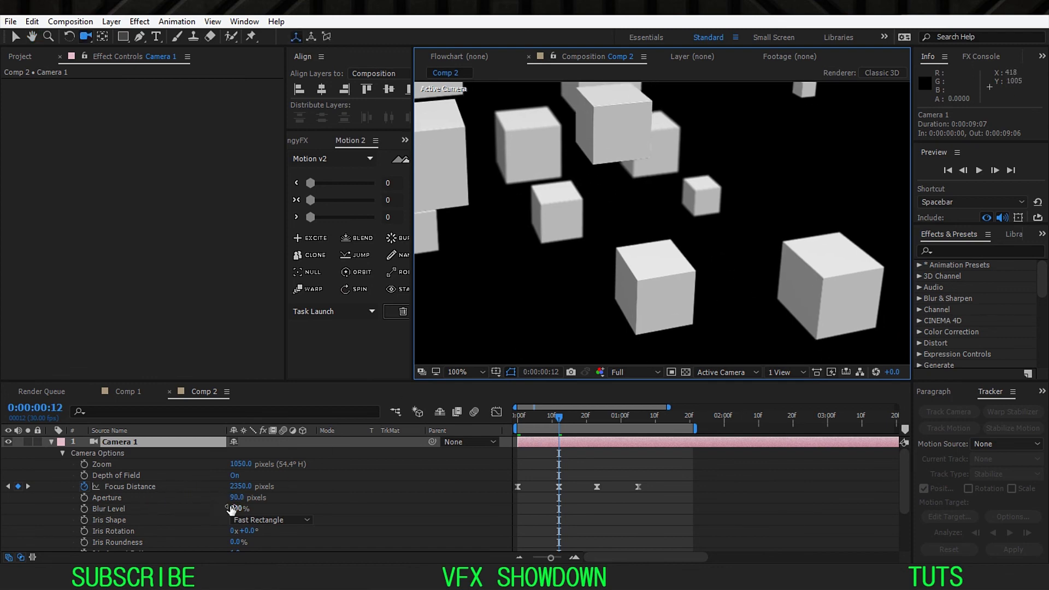
# Step: Try a Blur Level of 400% on Camera 1, and settle on a Blur Level of 160% and an Aperture of 160 pixels
pyautogui.click(235, 509)
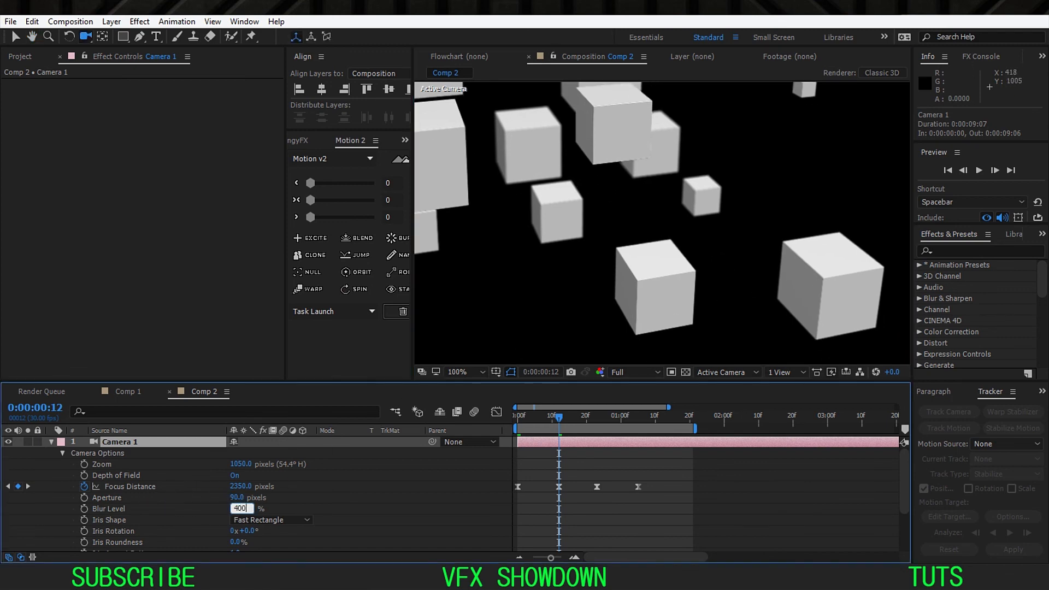
pyautogui.write('400')
pyautogui.click(386, 498)
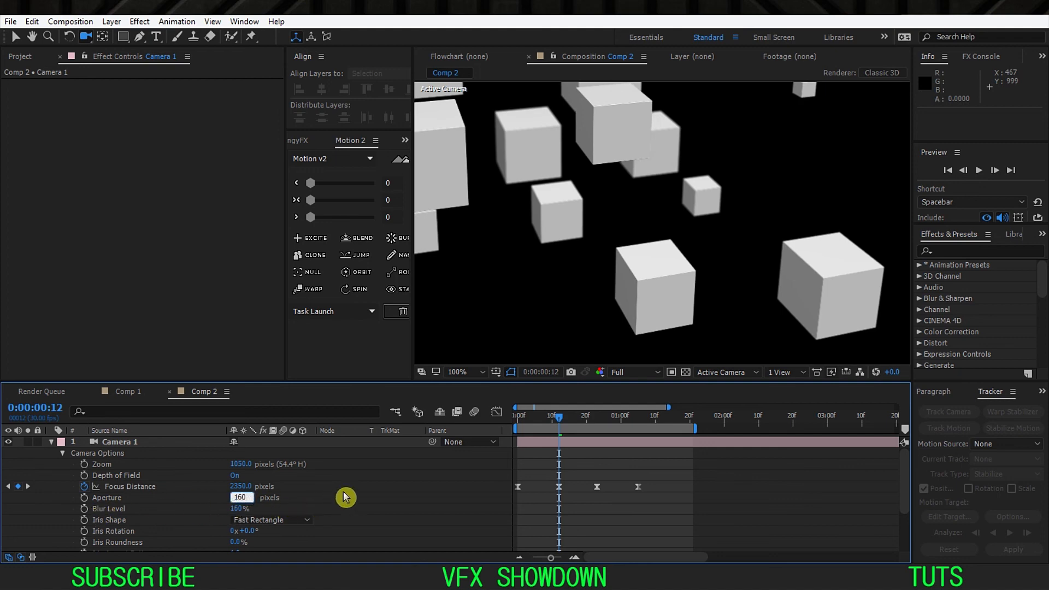
pyautogui.press('Return')
# Step: Examine the stronger blur on the scattered cubes both close up and in the full frame, and collapse Camera 1's options
pyautogui.moveTo(503, 241); pyautogui.dragTo(584, 309)
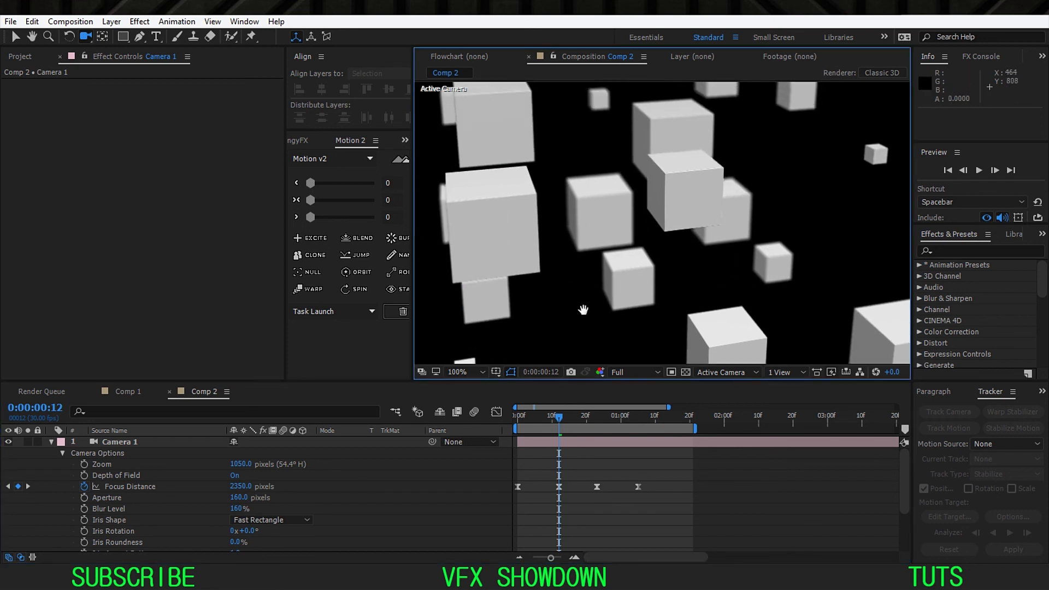
pyautogui.scroll(1, 583, 309)
pyautogui.moveTo(563, 268); pyautogui.dragTo(600, 289)
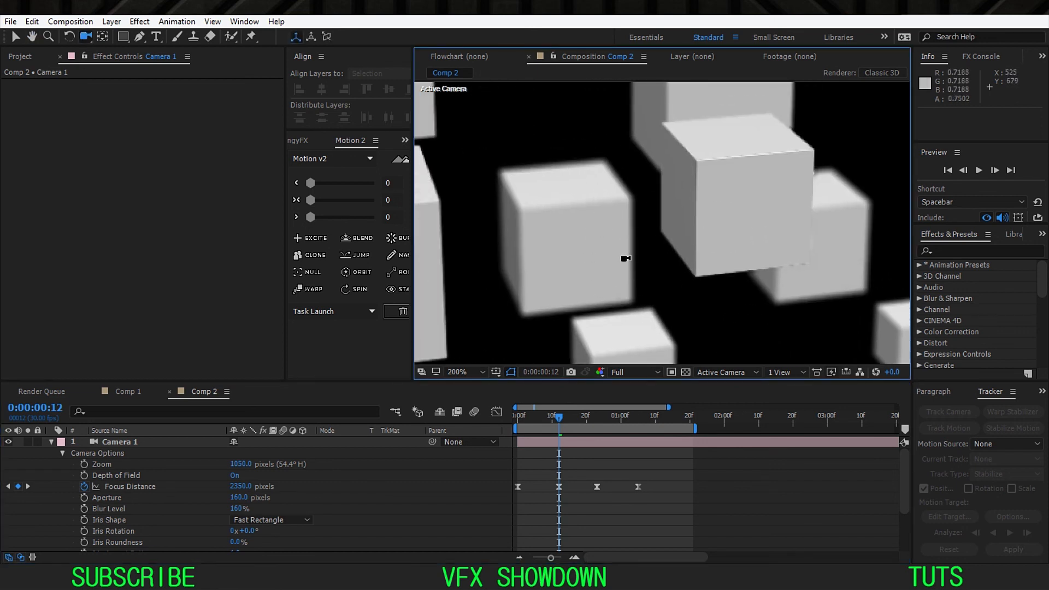
pyautogui.click(458, 374)
pyautogui.click(487, 151)
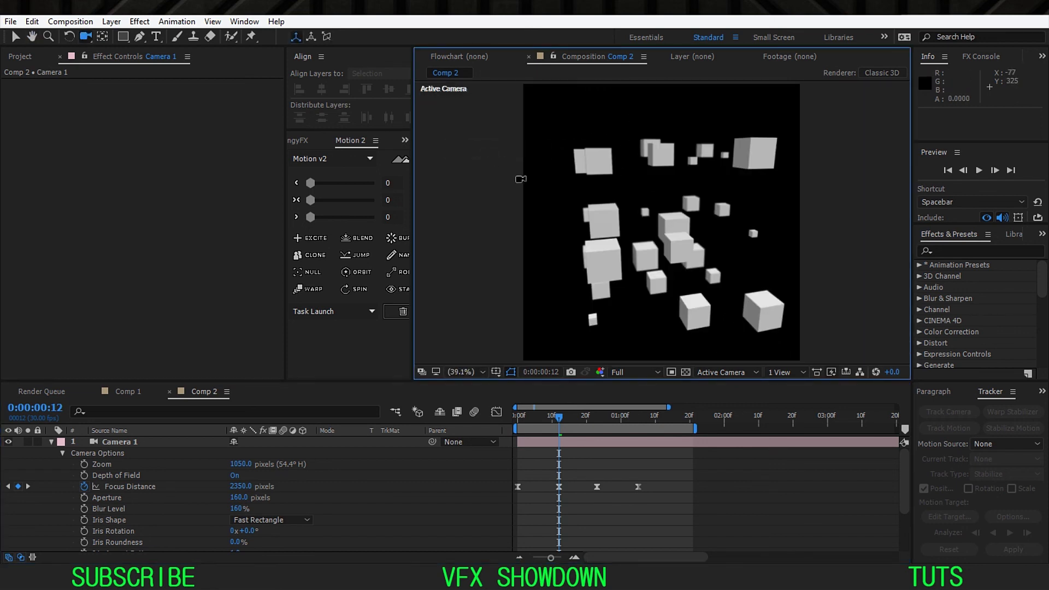
pyautogui.moveTo(563, 228); pyautogui.dragTo(644, 245)
pyautogui.scroll(2, 596, 227)
pyautogui.scroll(-1, 646, 246)
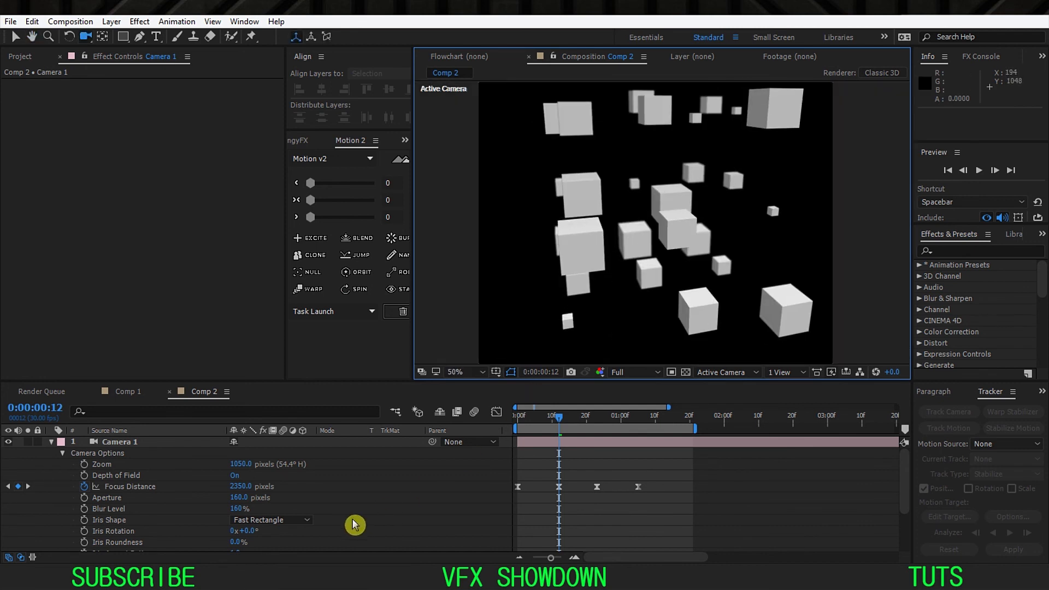
pyautogui.click(51, 444)
pyautogui.click(91, 442)
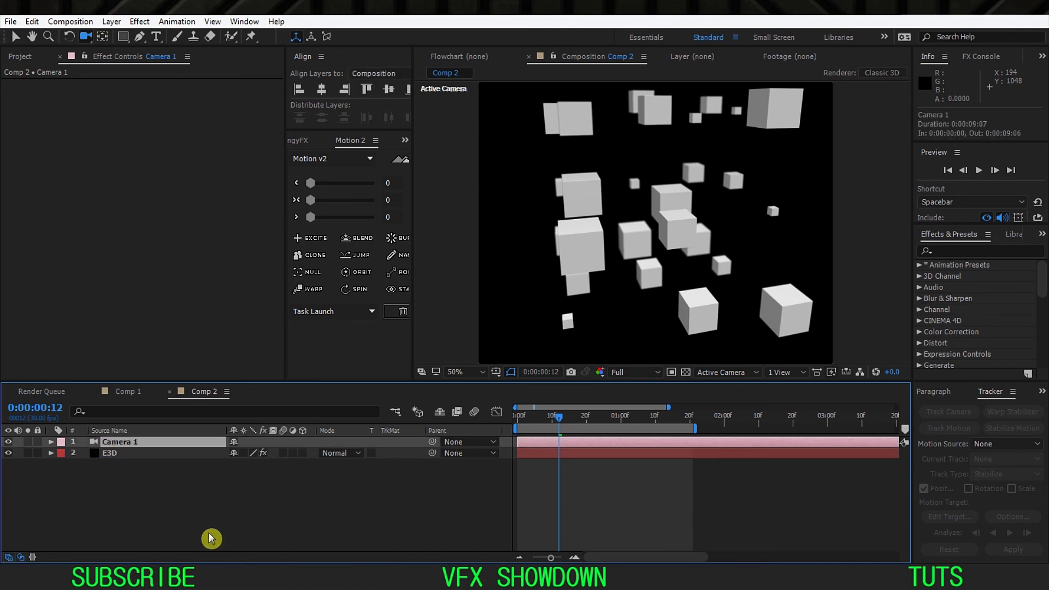
# Step: Switch to the browser and play the reference cube animation on Instagram, pausing it on the scattered cubes
pyautogui.click(206, 578)
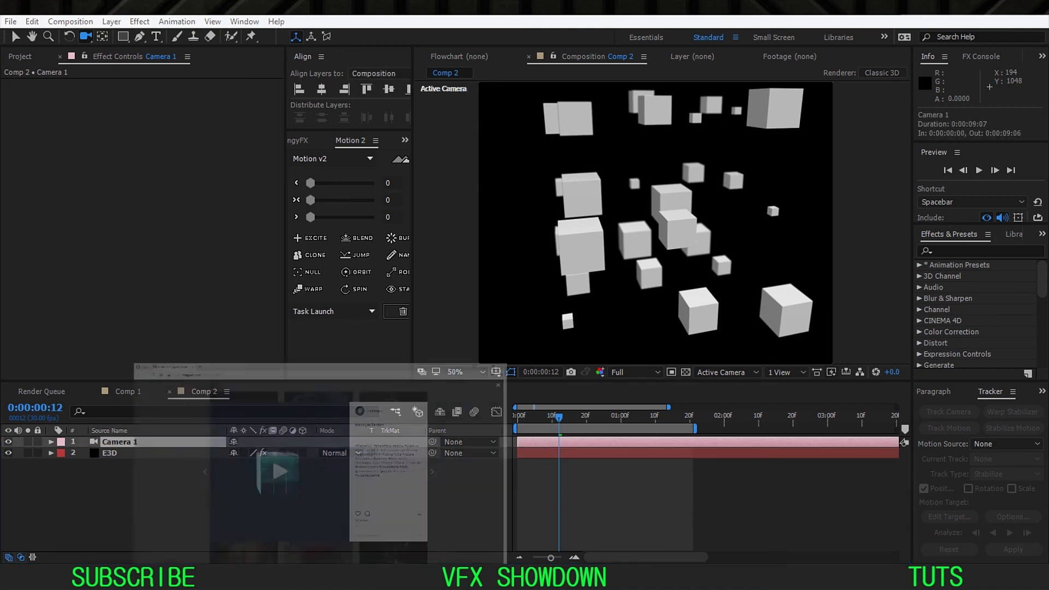
pyautogui.click(410, 300)
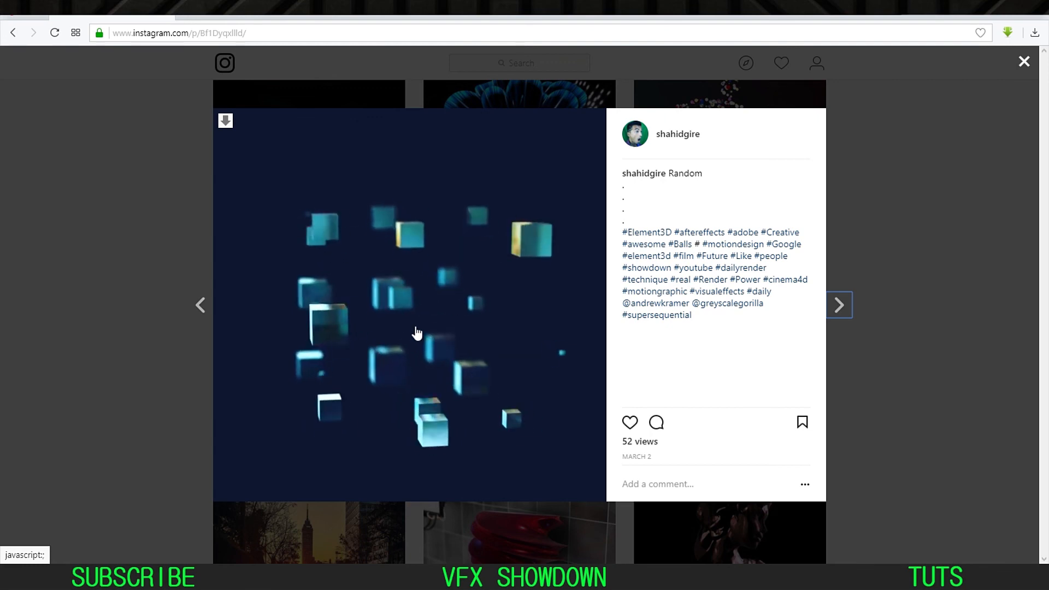
pyautogui.click(417, 308)
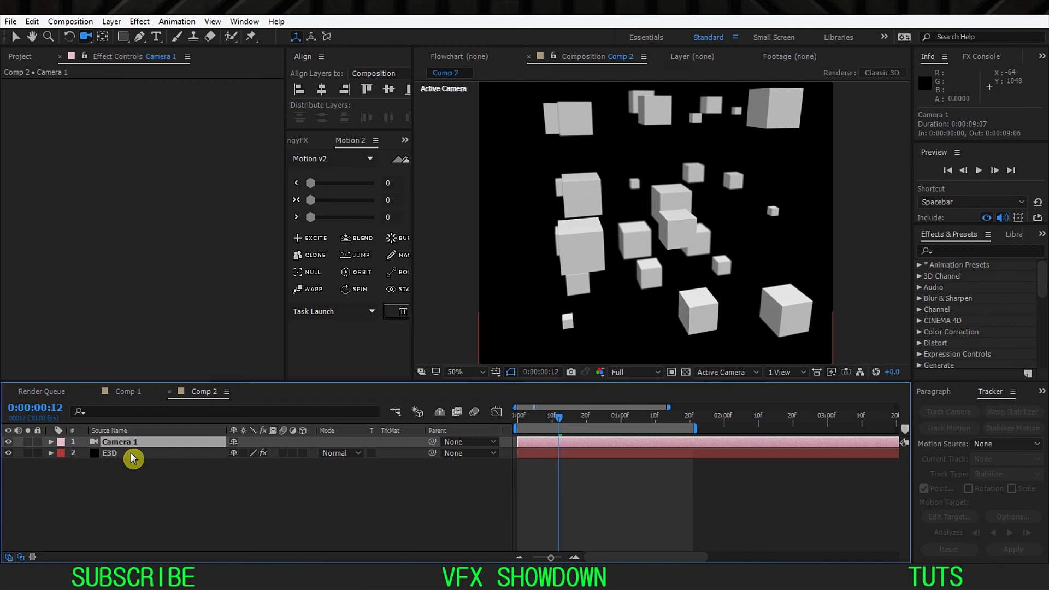
# Step: Return to After Effects, open the E3D layer's Scene Setup and show the environment behind the box in the preview
pyautogui.click(133, 458)
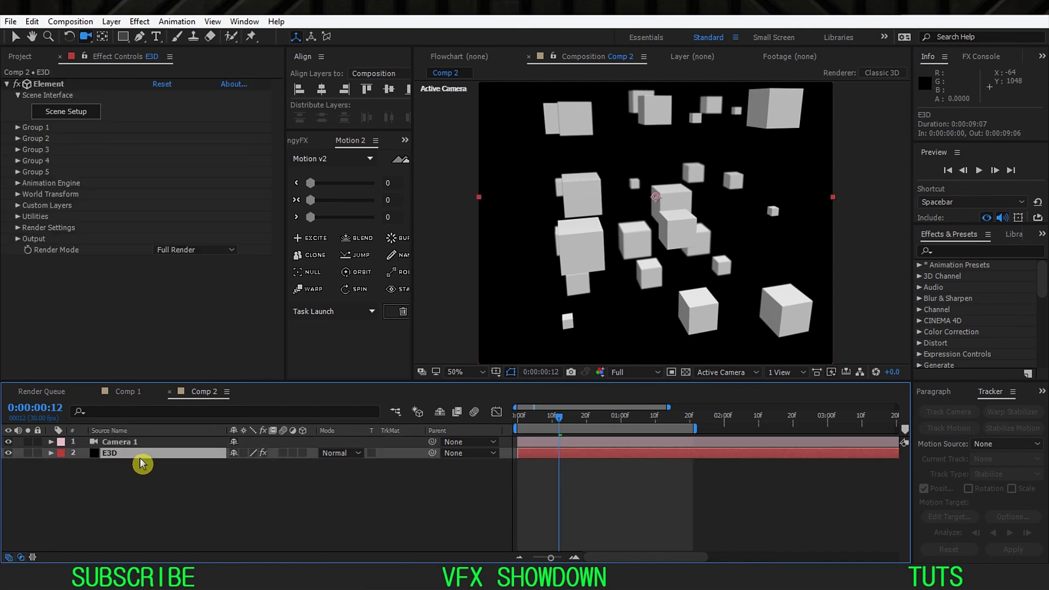
pyautogui.click(75, 112)
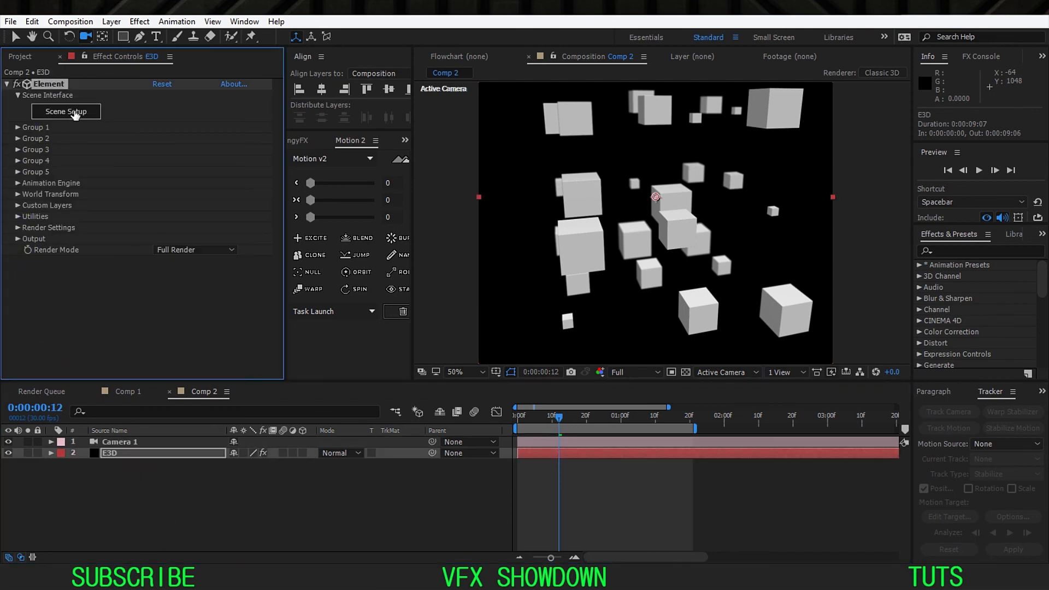
pyautogui.click(392, 420)
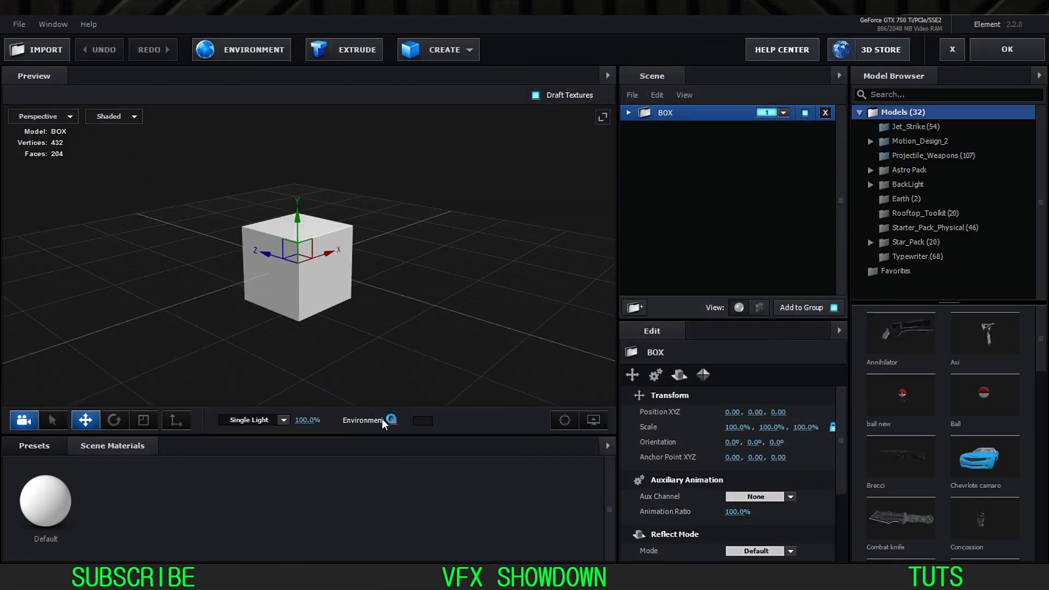
pyautogui.moveTo(312, 371); pyautogui.dragTo(258, 318)
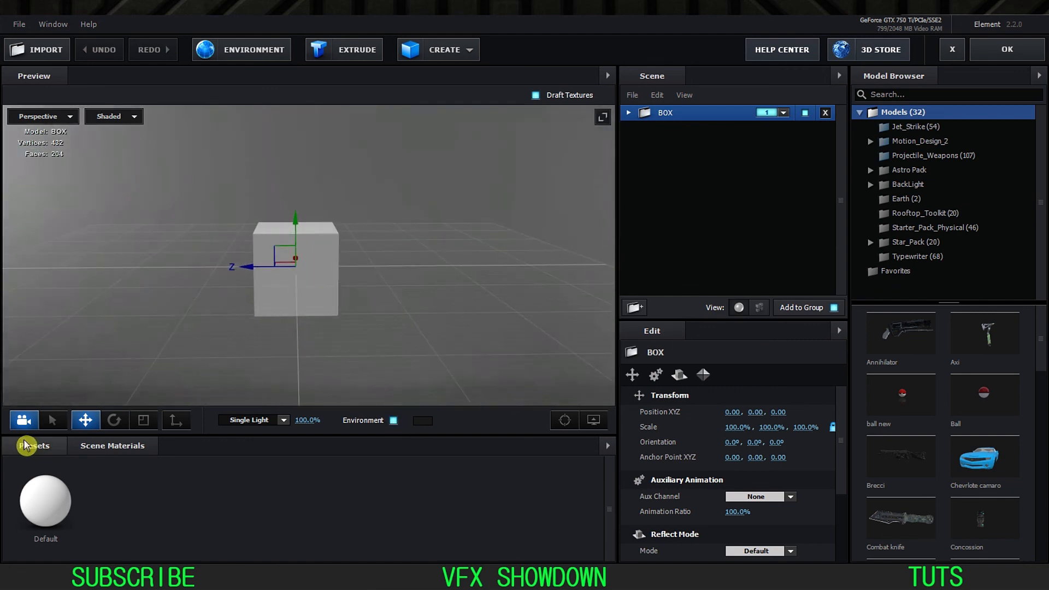
# Step: Open the BackLight_2K folder of environment presets
pyautogui.click(30, 445)
pyautogui.click(53, 478)
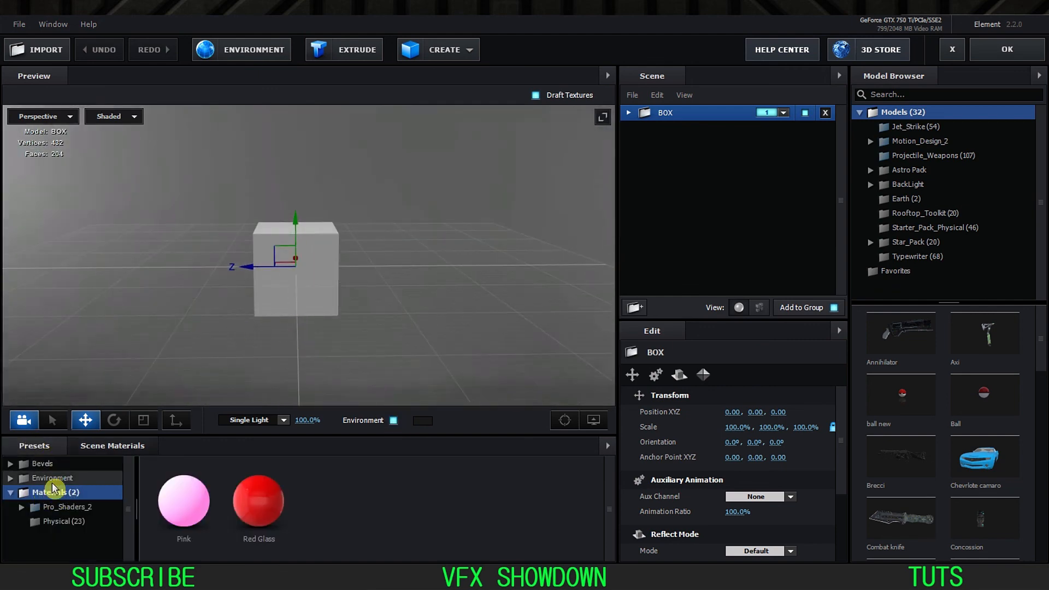
pyautogui.click(57, 479)
pyautogui.click(66, 494)
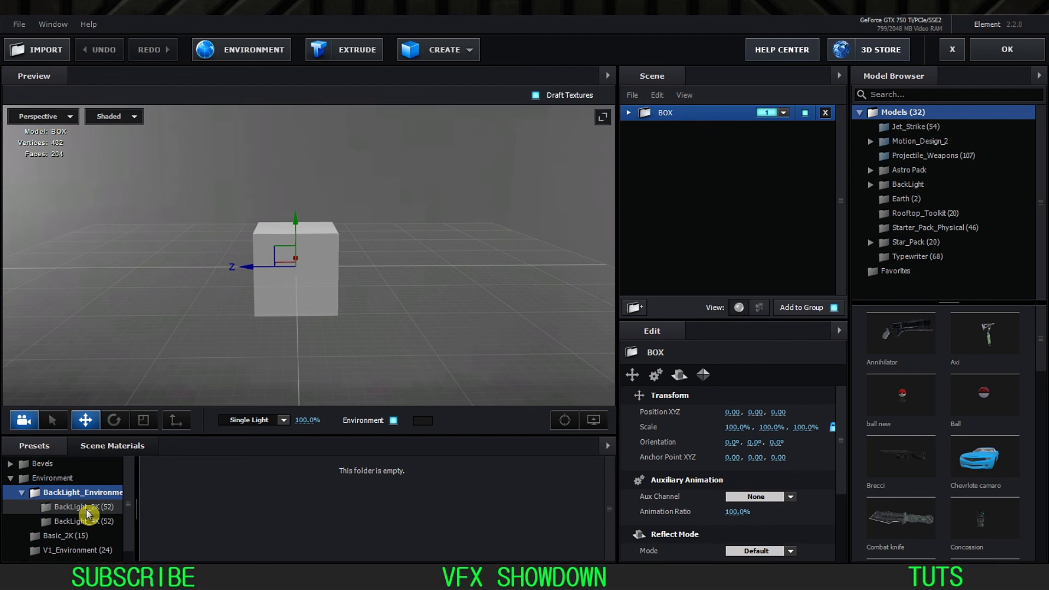
pyautogui.click(87, 508)
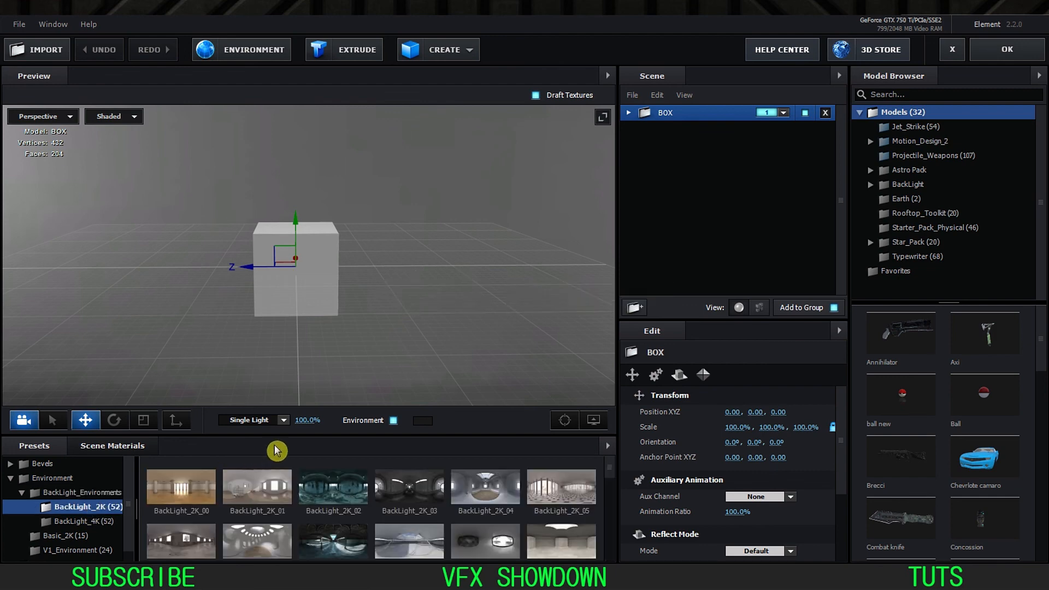
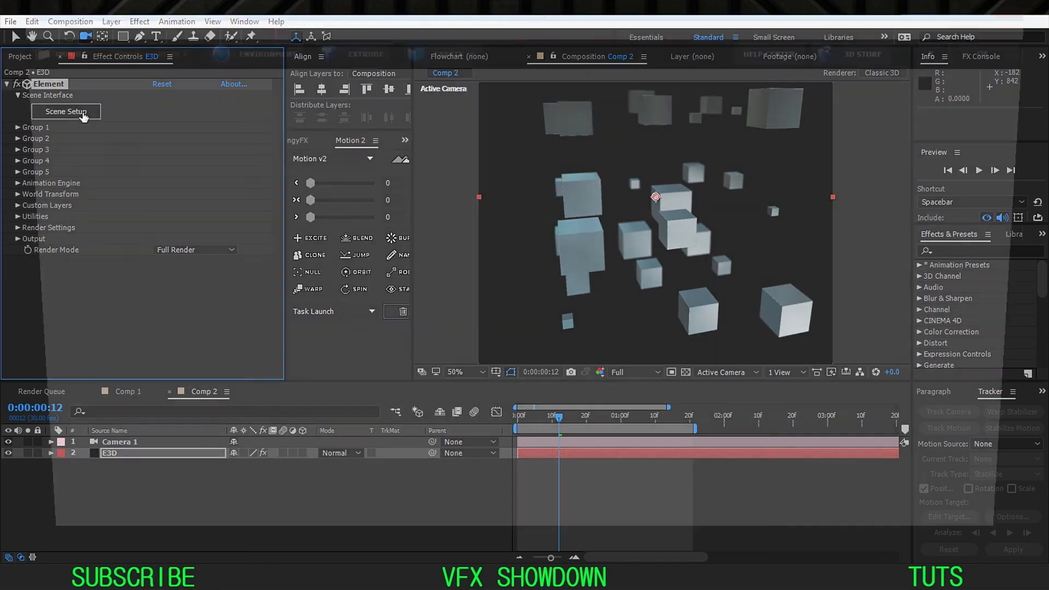
# Step: Compare the box in Scene Setup with the reference cube animation in the browser, and return to Comp 2
pyautogui.click(84, 111)
pyautogui.moveTo(350, 327); pyautogui.dragTo(352, 532)
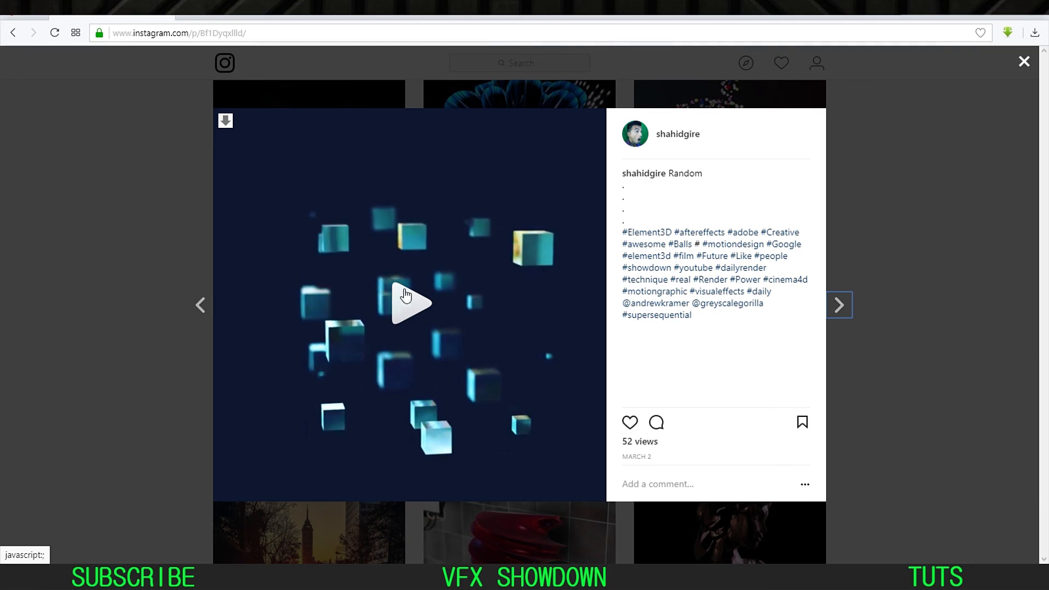
pyautogui.click(406, 296)
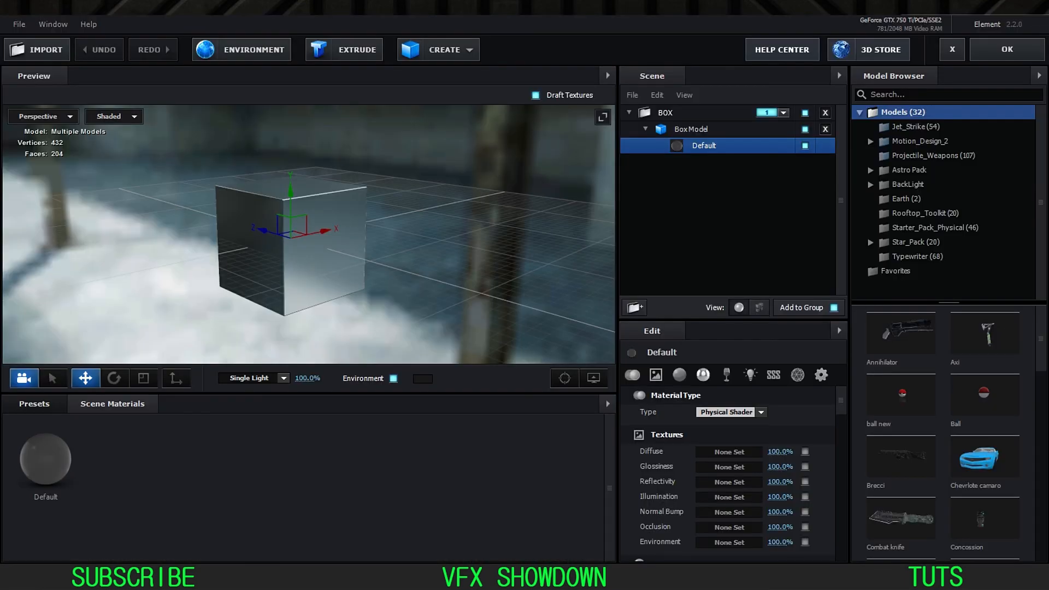
pyautogui.click(1008, 49)
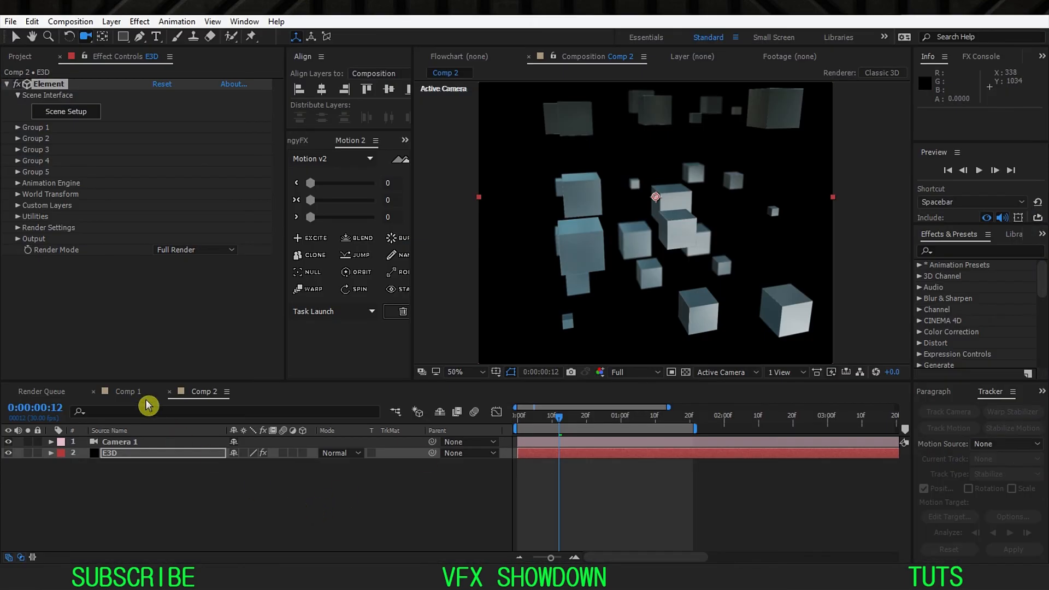
pyautogui.click(125, 392)
pyautogui.click(595, 421)
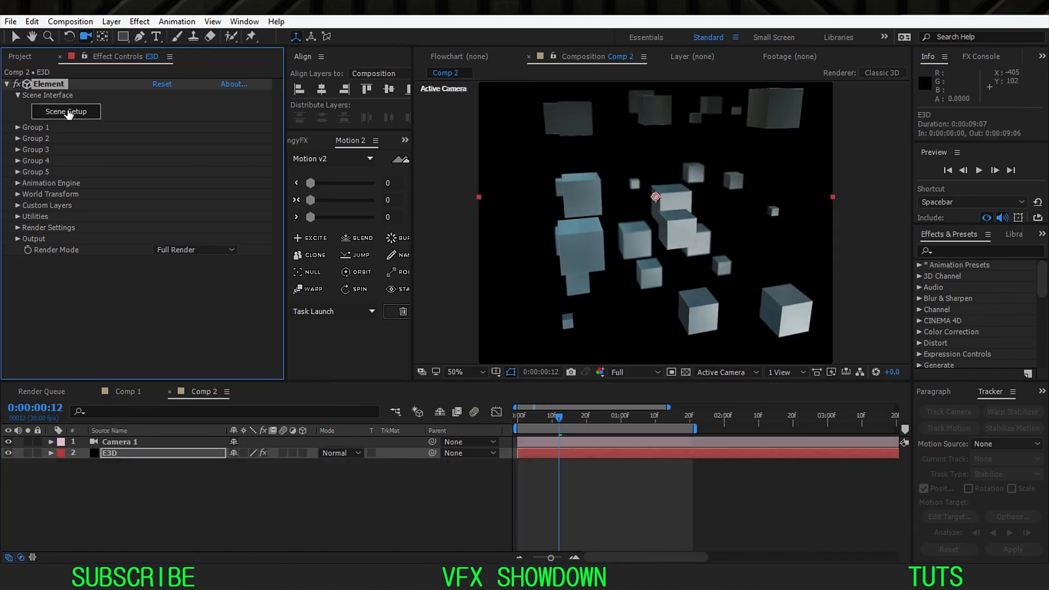
# Step: Reopen the E3D layer's Scene Setup and add Seamless_Backdrop_11 from the Motion_Design_2 Seamless_Backdrops models
pyautogui.click(67, 112)
pyautogui.click(49, 405)
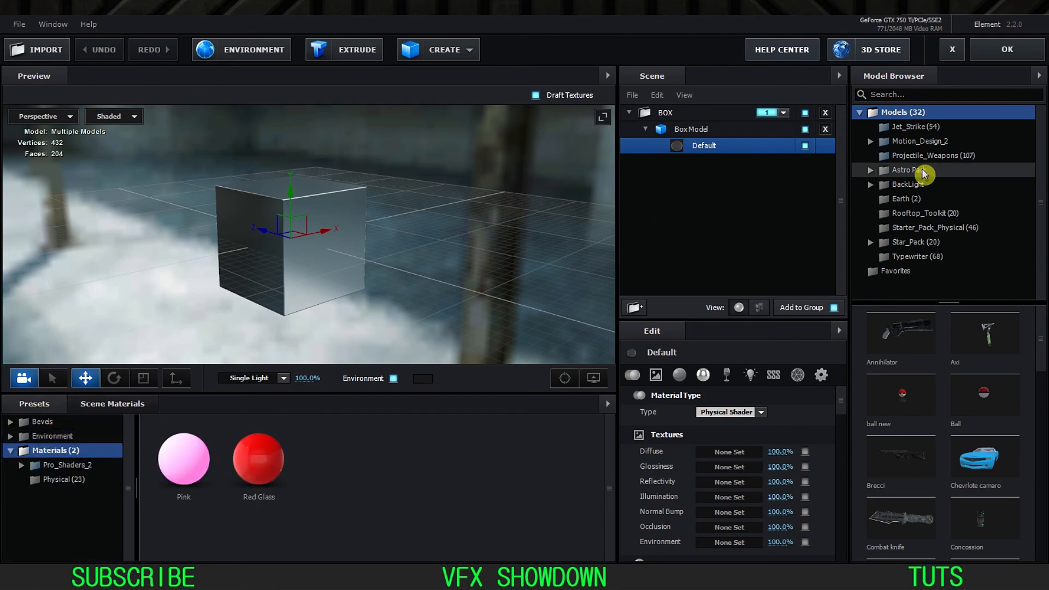
pyautogui.doubleClick(886, 142)
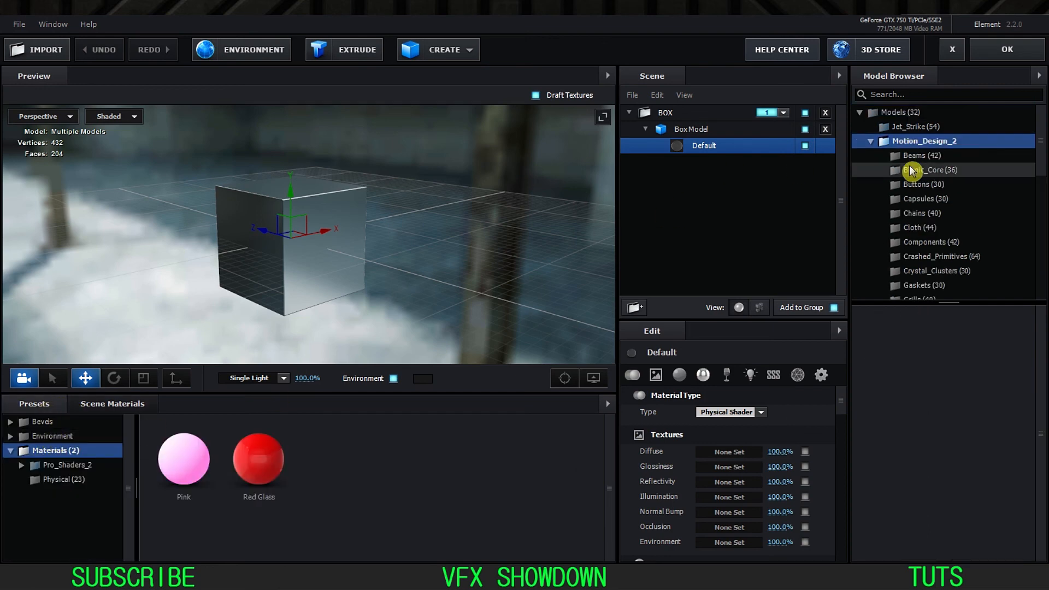
pyautogui.scroll(-2, 910, 174)
pyautogui.scroll(-6, 910, 174)
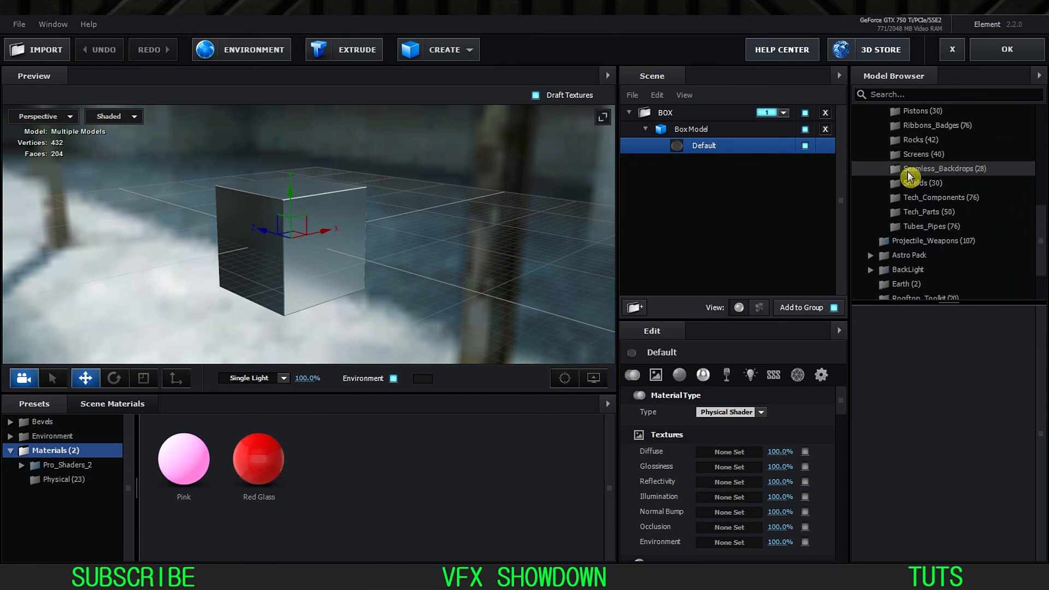
pyautogui.click(956, 169)
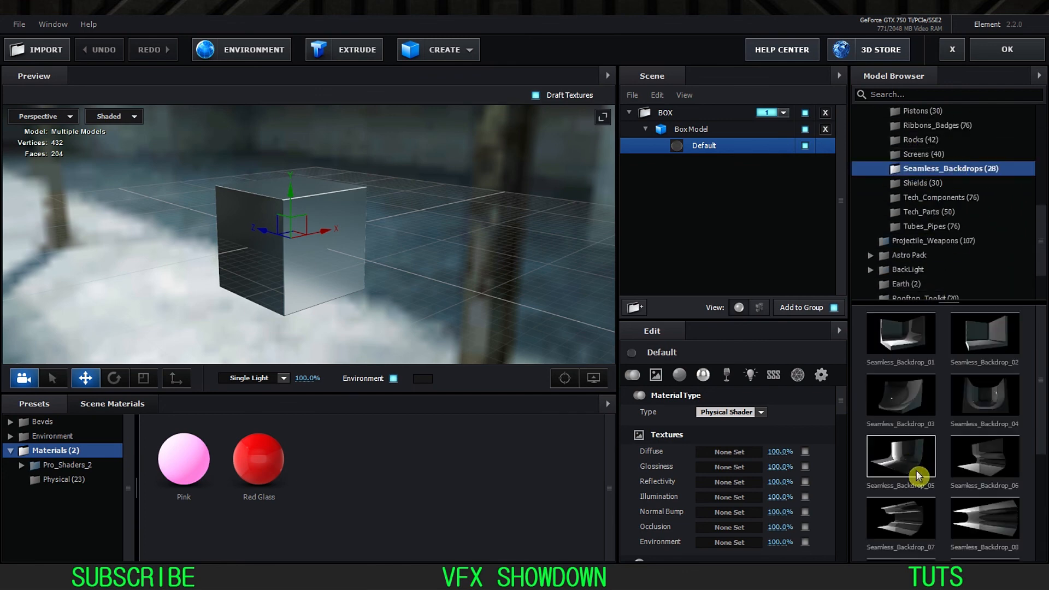
pyautogui.scroll(-1, 919, 476)
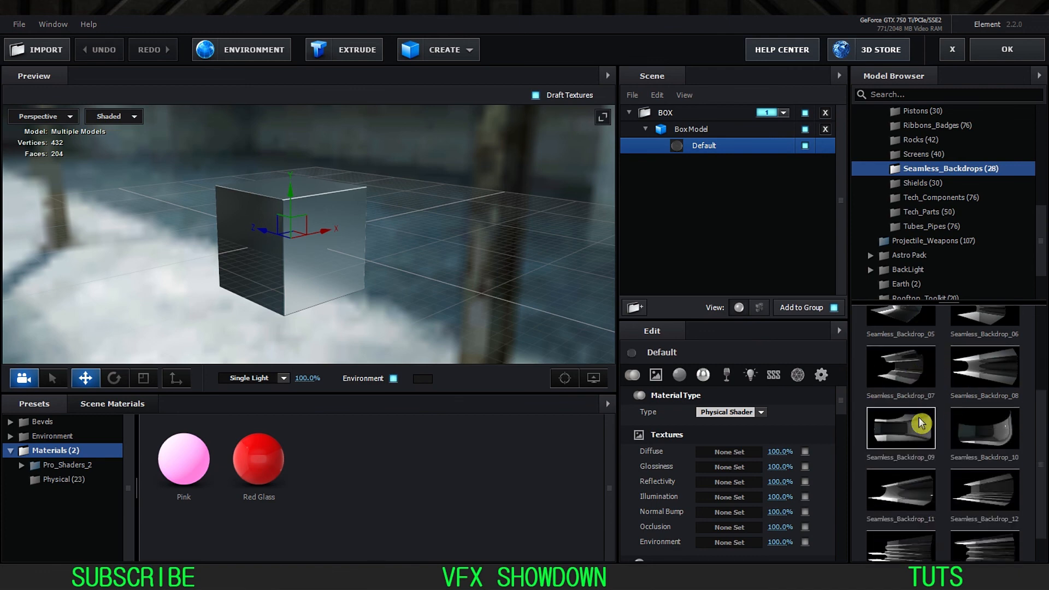
pyautogui.scroll(-1, 937, 437)
pyautogui.click(902, 460)
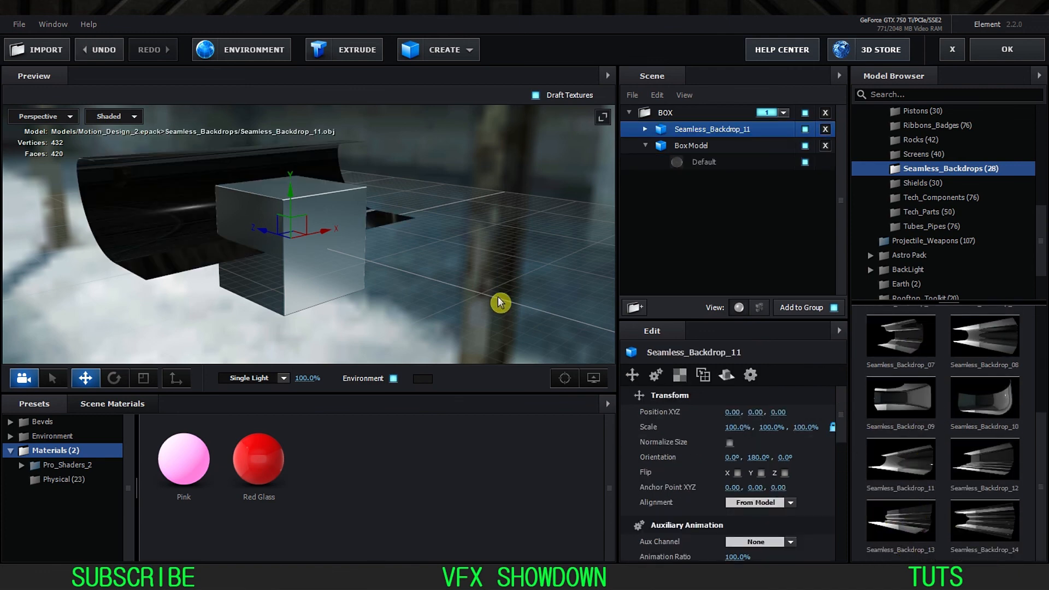
# Step: Move Seamless_Backdrop_11 out of the BOX folder and assign it to group 2
pyautogui.moveTo(464, 270)
pyautogui.mouseDown()
pyautogui.moveTo(382, 296)
pyautogui.moveTo(410, 297)
pyautogui.moveTo(463, 252)
pyautogui.mouseUp()
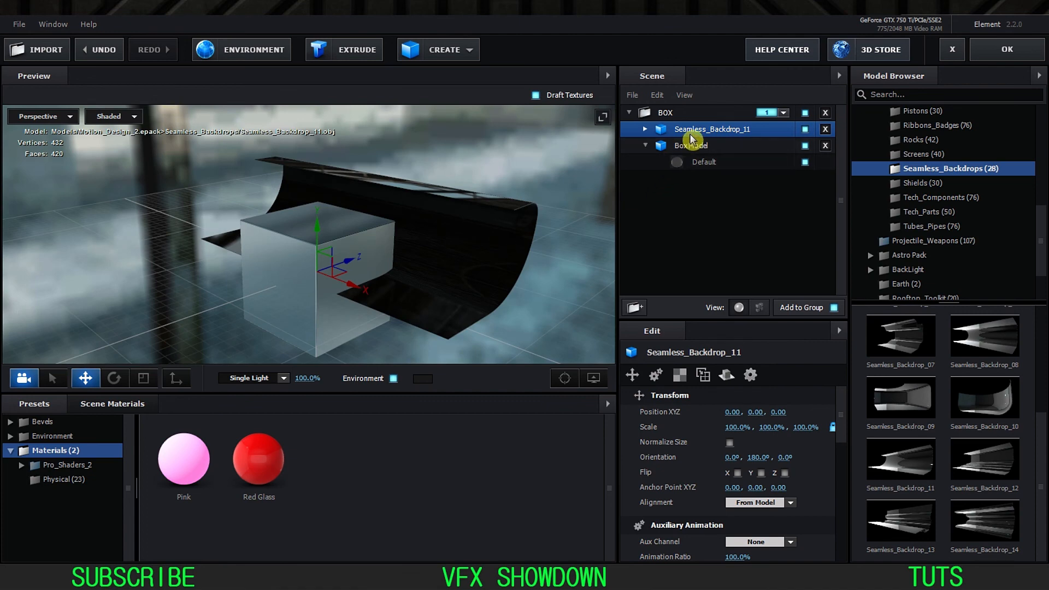
pyautogui.moveTo(698, 135); pyautogui.dragTo(711, 221)
pyautogui.click(784, 163)
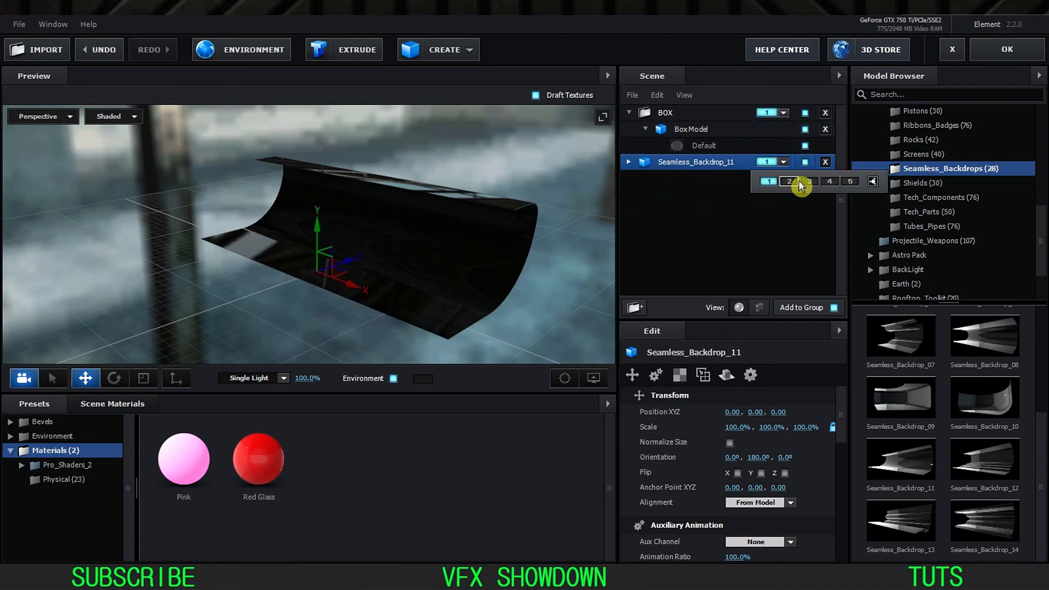
pyautogui.click(791, 181)
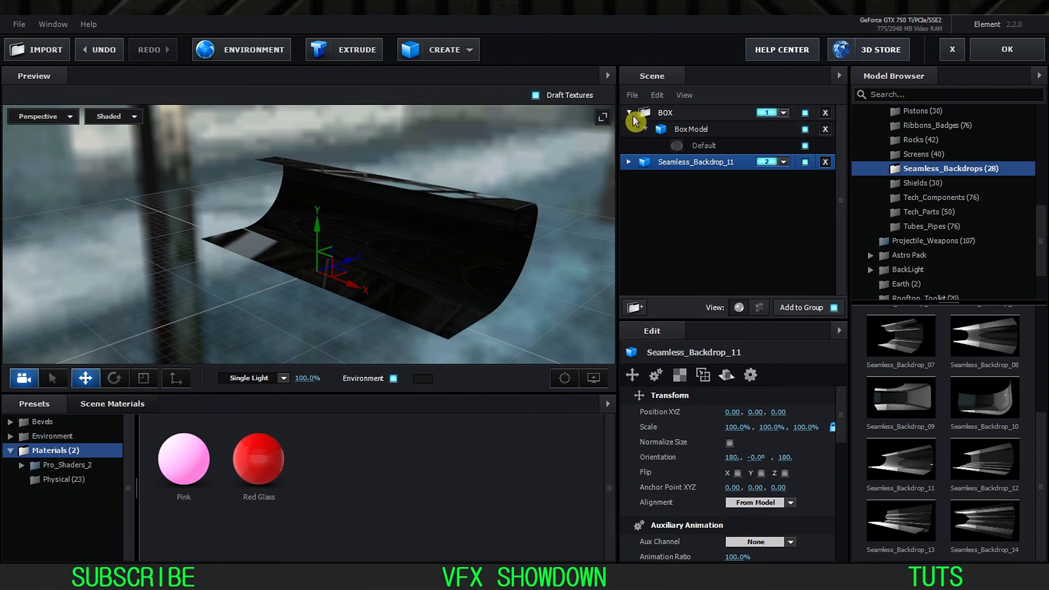
# Step: Undo the last scene change and assign Seamless_Backdrop_11 to group 2 again
pyautogui.click(630, 113)
pyautogui.click(678, 131)
pyautogui.moveTo(490, 256); pyautogui.dragTo(451, 266)
pyautogui.click(629, 129)
pyautogui.click(642, 144)
pyautogui.hotkey('ctrl', 'z')
pyautogui.click(765, 164)
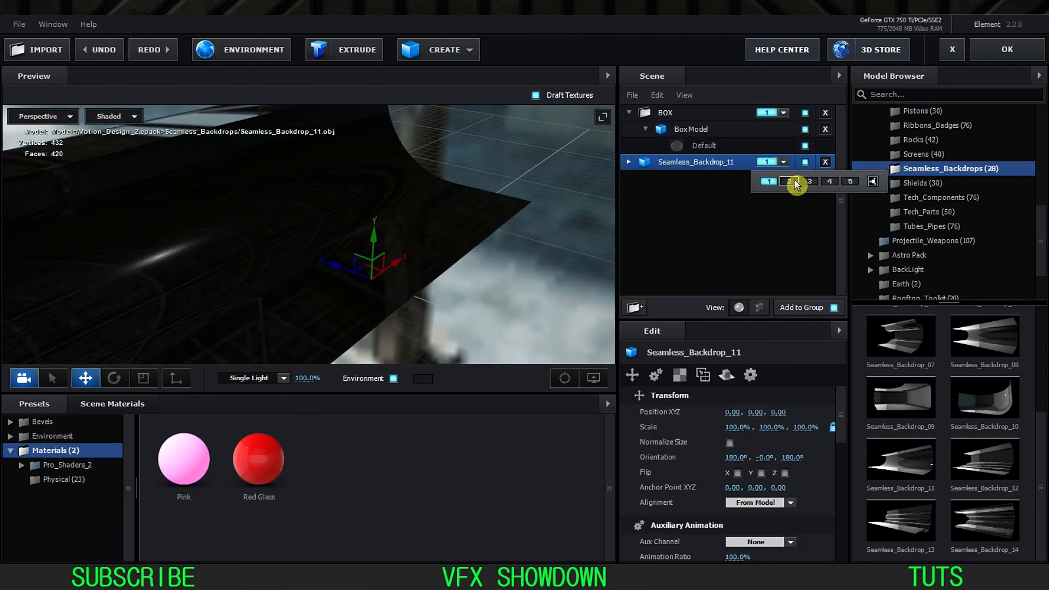
pyautogui.click(790, 182)
# Step: Set the backdrop's Gloss_Black material to 0% reflectivity intensity and 80% glossiness, and apply the scene setup
pyautogui.click(629, 162)
pyautogui.click(676, 185)
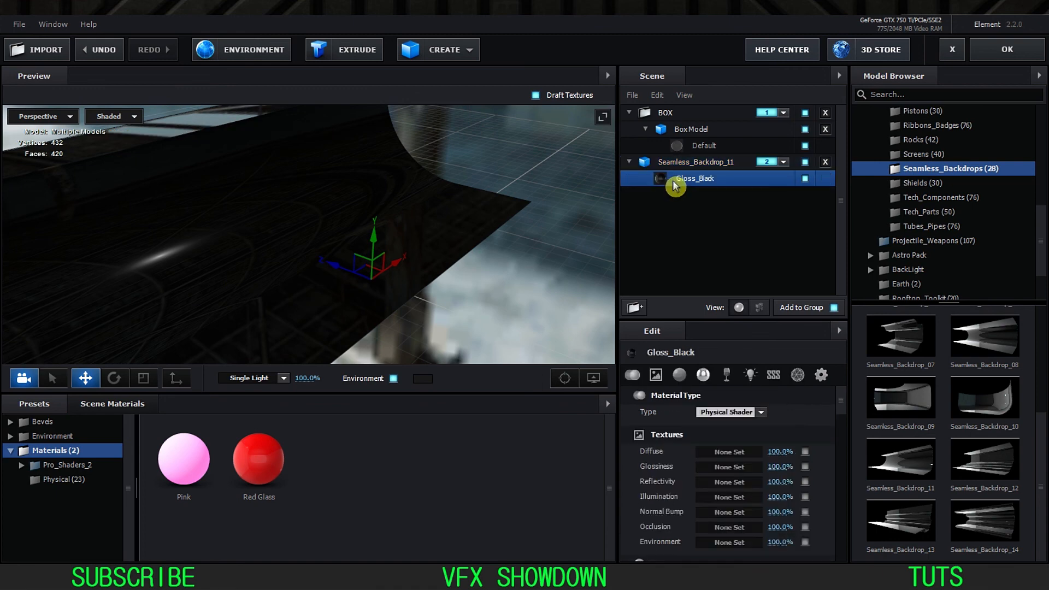
pyautogui.click(703, 375)
pyautogui.scroll(1, 727, 445)
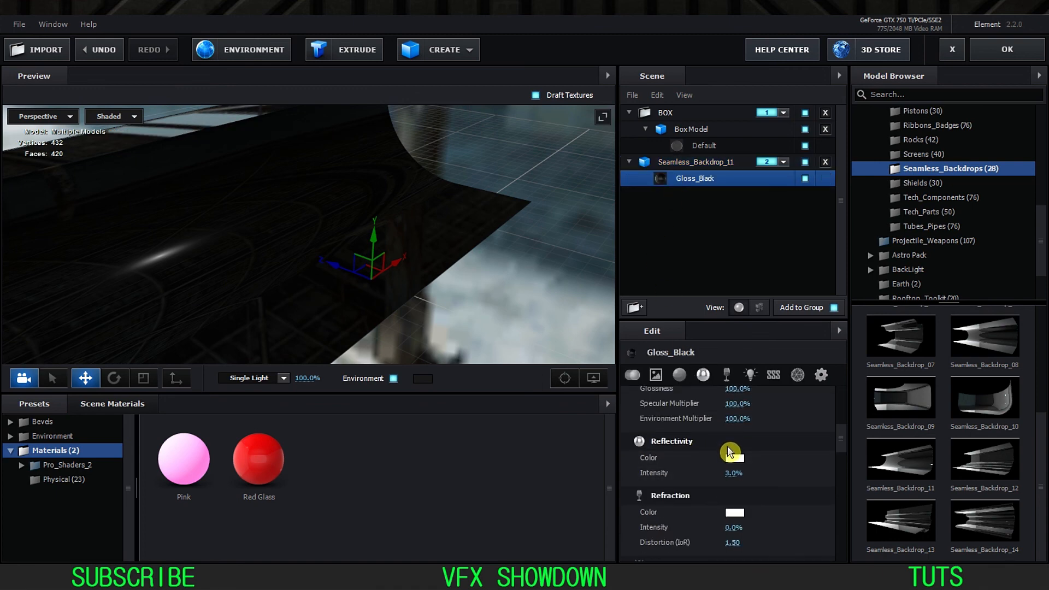
pyautogui.scroll(3, 711, 432)
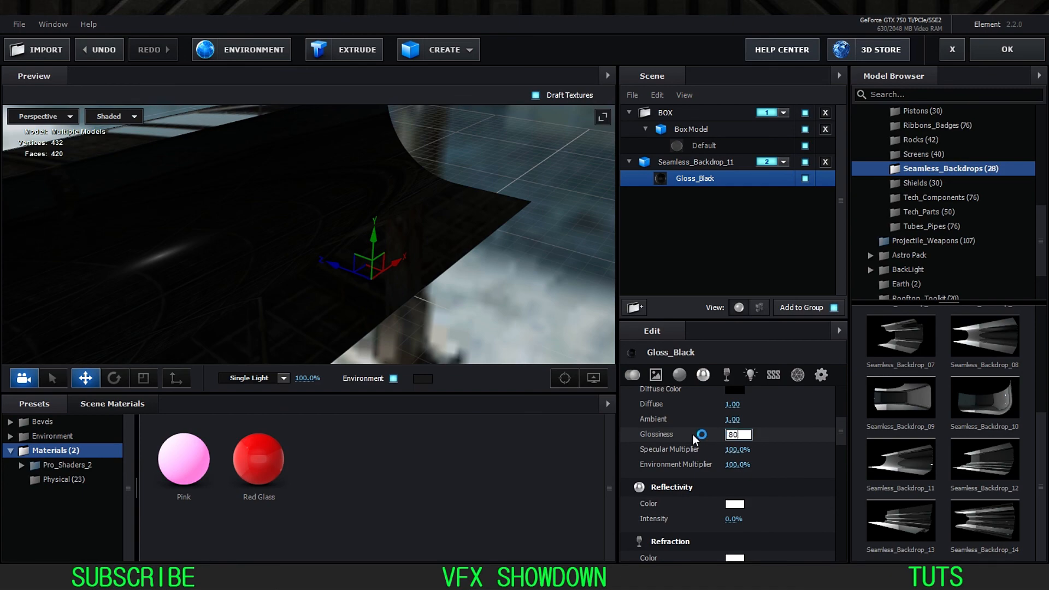
pyautogui.press('Return')
pyautogui.moveTo(586, 361); pyautogui.dragTo(437, 268)
pyautogui.click(985, 51)
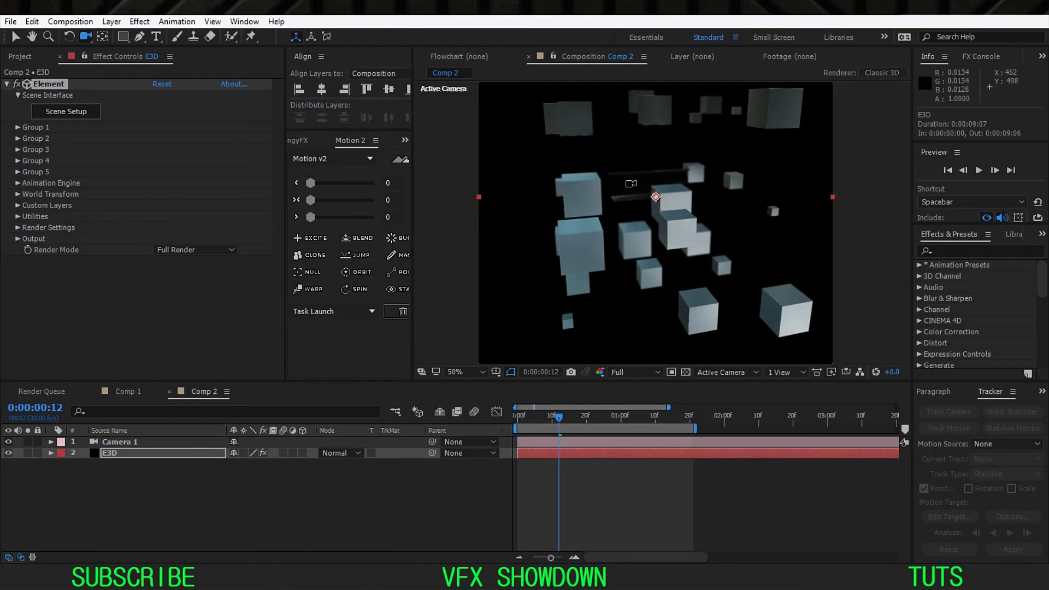
# Step: Create a group null for Element's Group 2 and scale it up to about 518%
pyautogui.press('v')
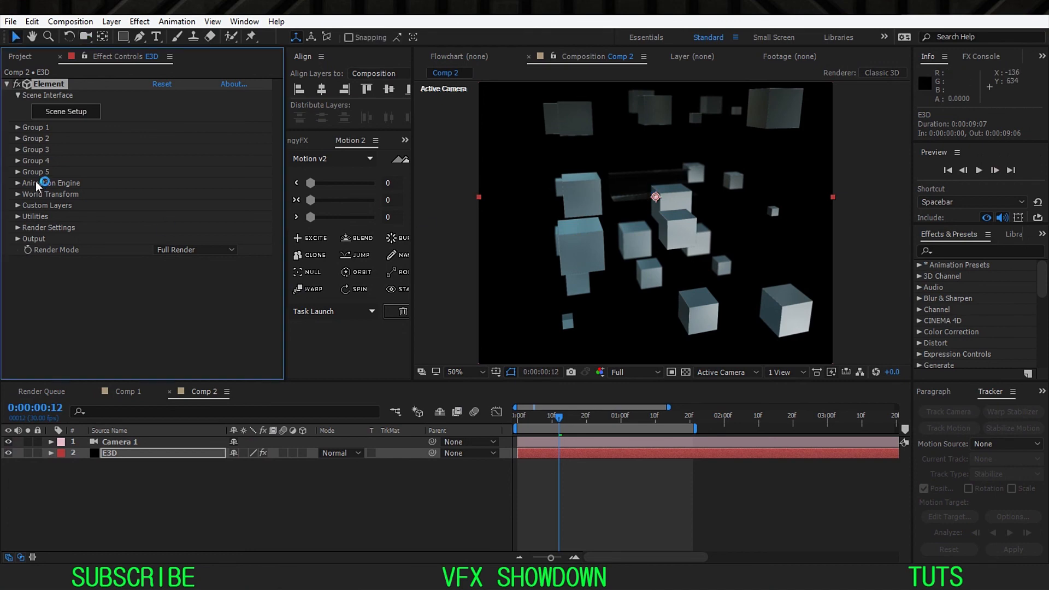
pyautogui.click(18, 140)
pyautogui.click(40, 217)
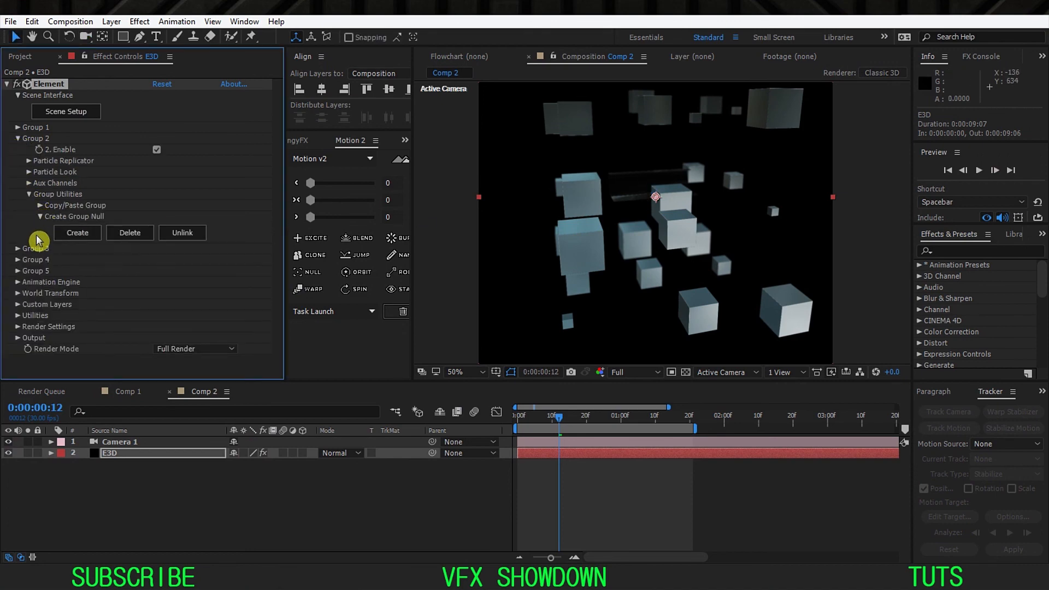
pyautogui.click(77, 233)
pyautogui.press('s')
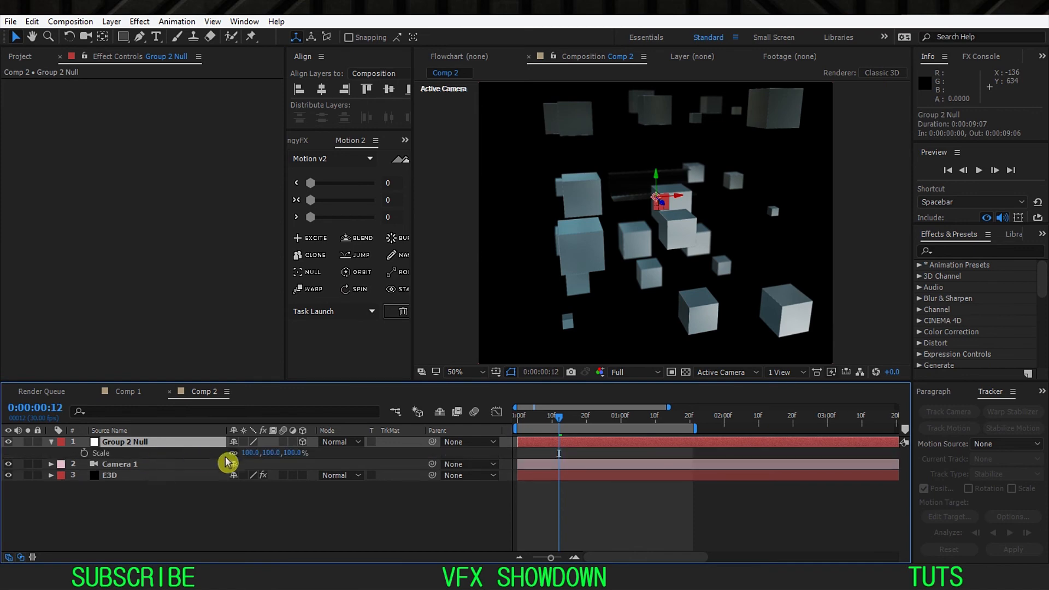
pyautogui.moveTo(245, 454); pyautogui.dragTo(335, 461)
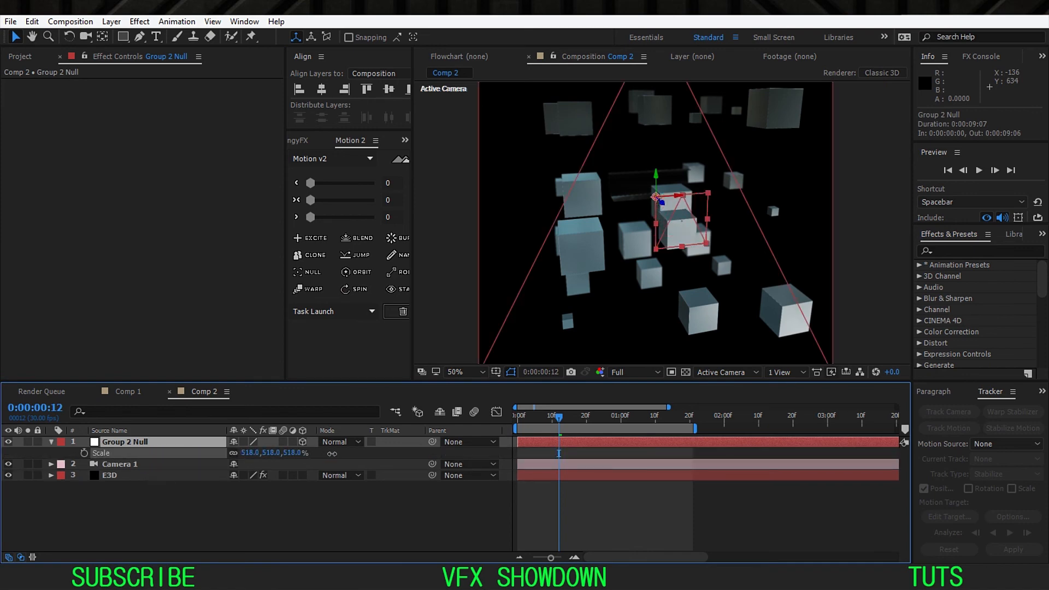
# Step: Return to the first frame and set the composition preview resolution to Half
pyautogui.press('Home')
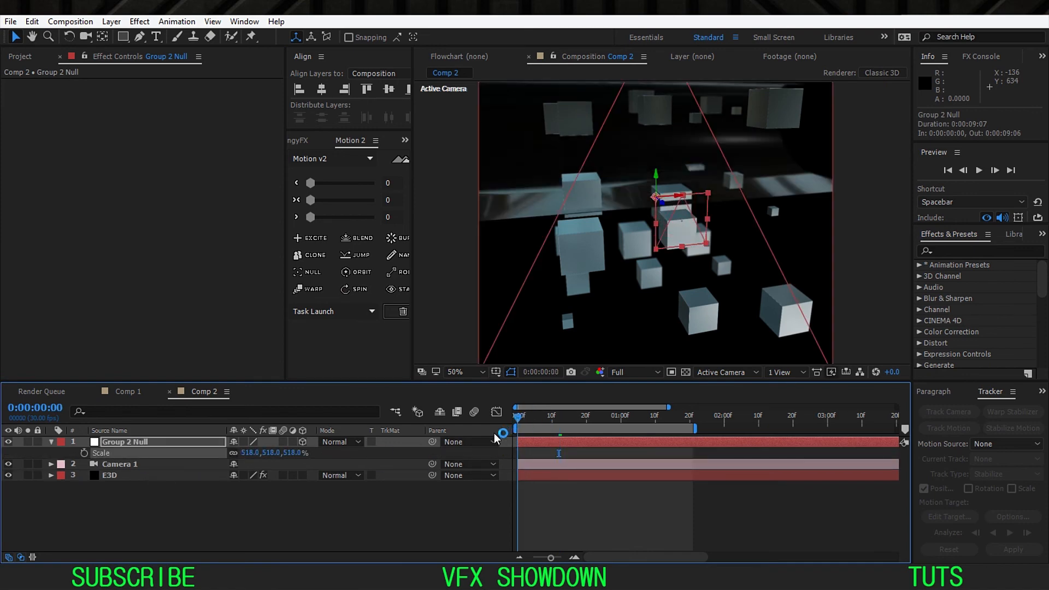
pyautogui.click(636, 372)
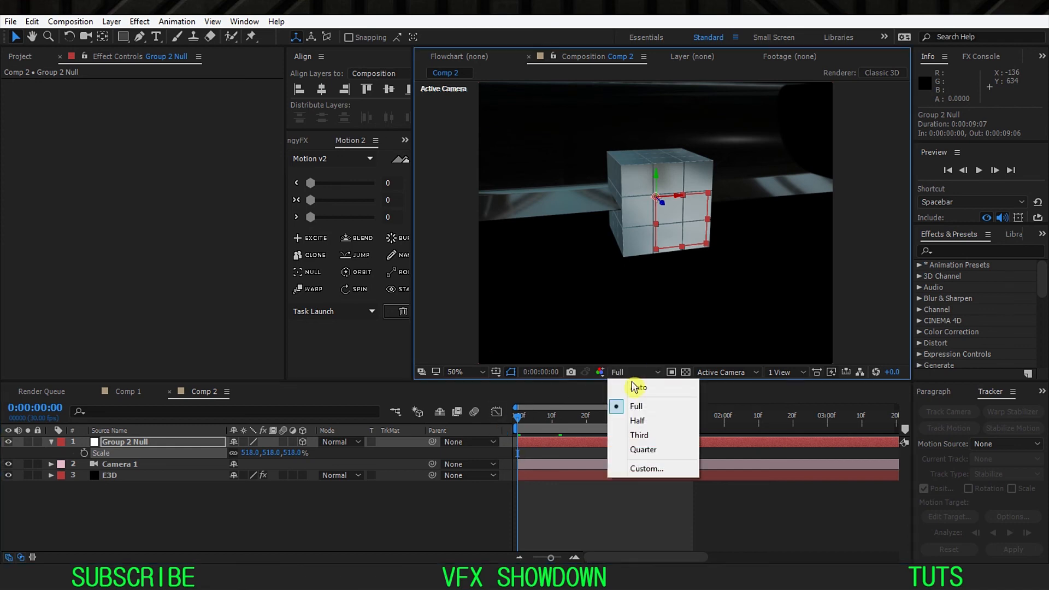
pyautogui.click(218, 497)
pyautogui.click(637, 372)
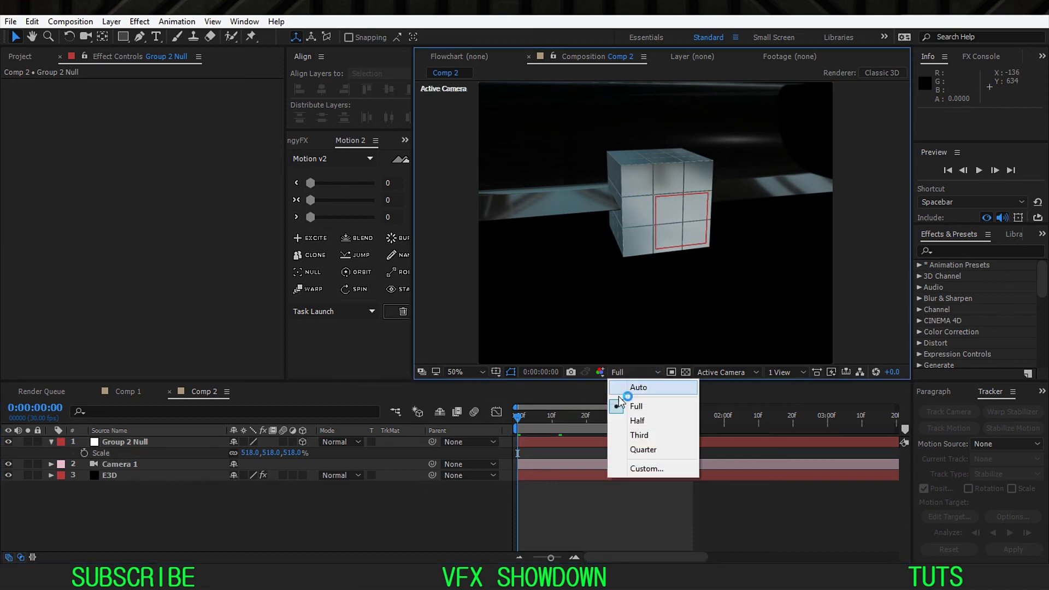
pyautogui.click(639, 418)
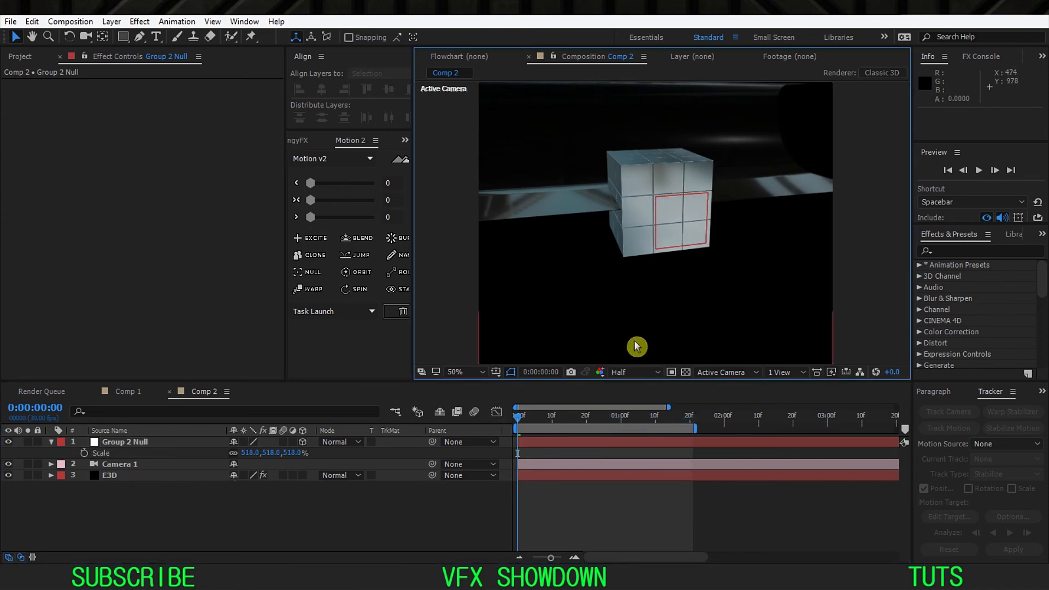
# Step: Switch to Custom View 1 and show the cube, backdrop and camera from the side
pyautogui.click(723, 373)
pyautogui.click(742, 517)
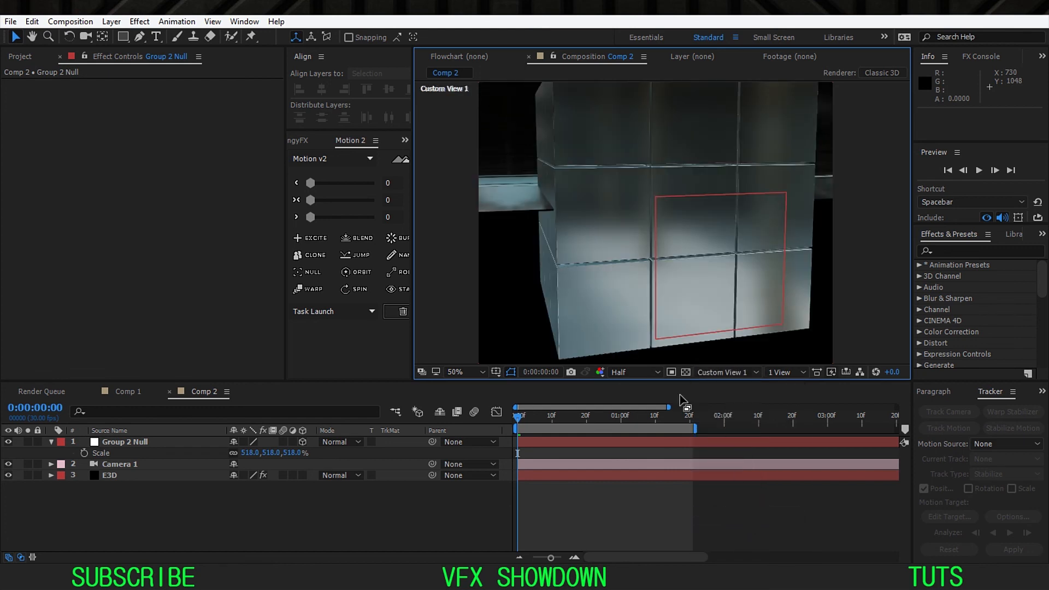
pyautogui.moveTo(633, 159); pyautogui.dragTo(621, 326)
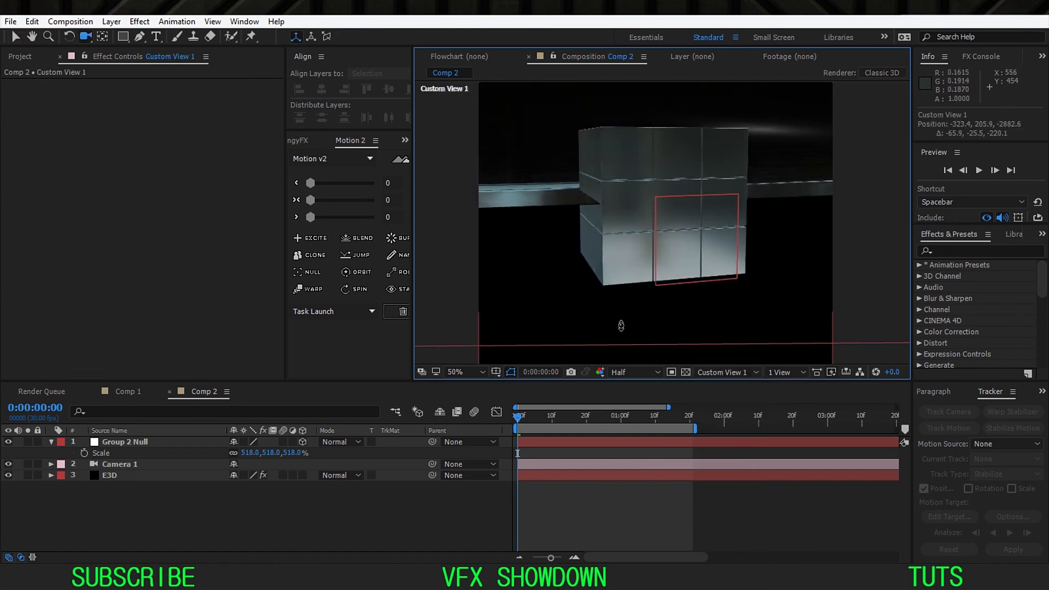
pyautogui.moveTo(641, 205); pyautogui.dragTo(631, 326)
pyautogui.moveTo(677, 184); pyautogui.dragTo(640, 232)
# Step: Scale the Group 2 Null to about 2298% and move it to about 540, 1318.1, -812
pyautogui.click(225, 441)
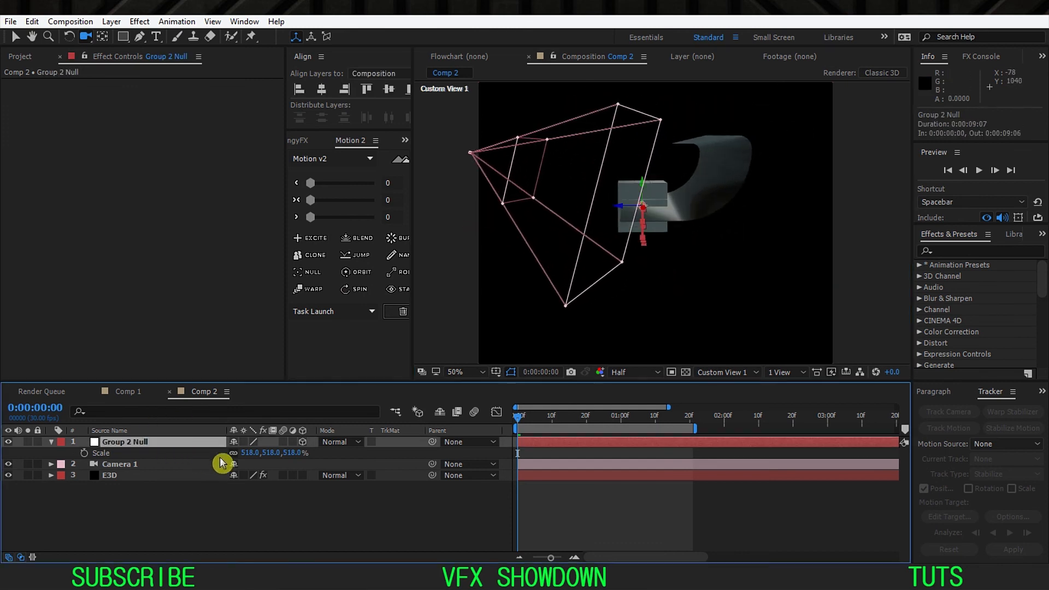
pyautogui.moveTo(249, 461); pyautogui.dragTo(404, 458)
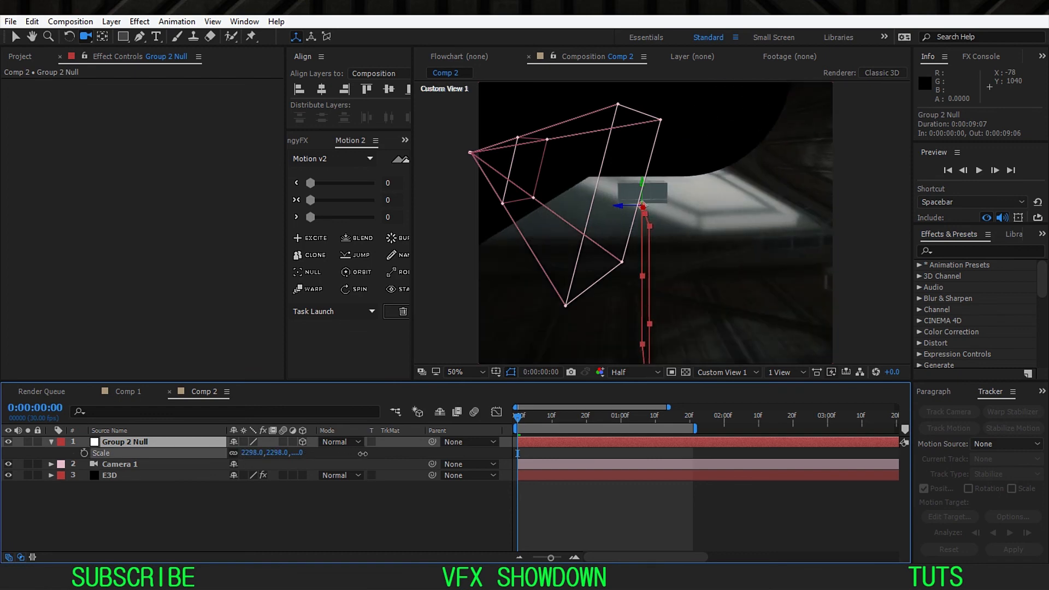
pyautogui.click(622, 213)
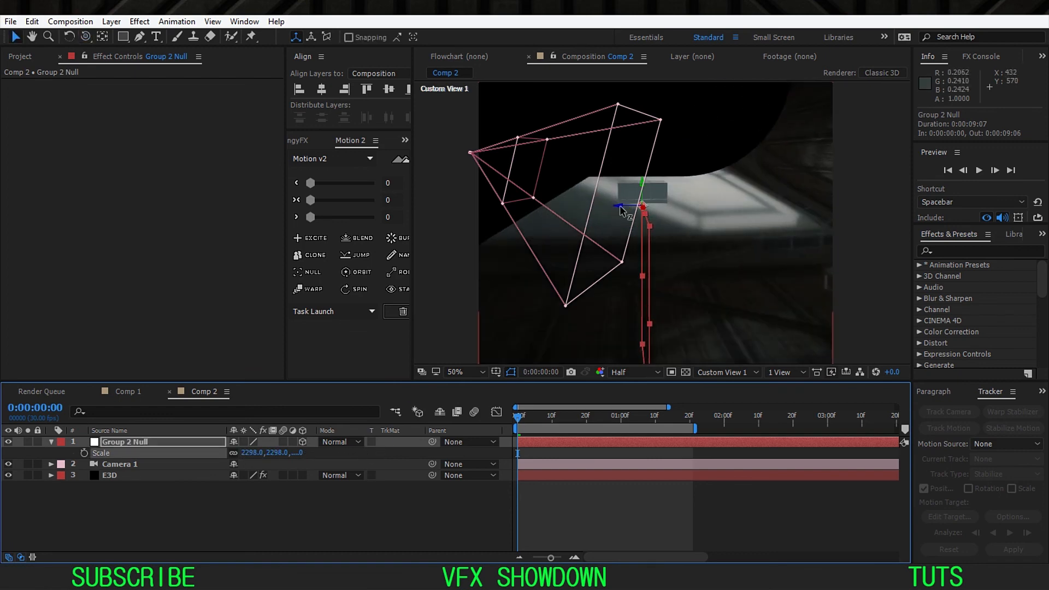
pyautogui.moveTo(622, 208); pyautogui.dragTo(355, 256)
pyautogui.moveTo(592, 190); pyautogui.dragTo(592, 240)
# Step: Pull Custom View 1 back to inspect the enlarged backdrop around the cube and camera
pyautogui.press('c')
pyautogui.rightClick(682, 153)
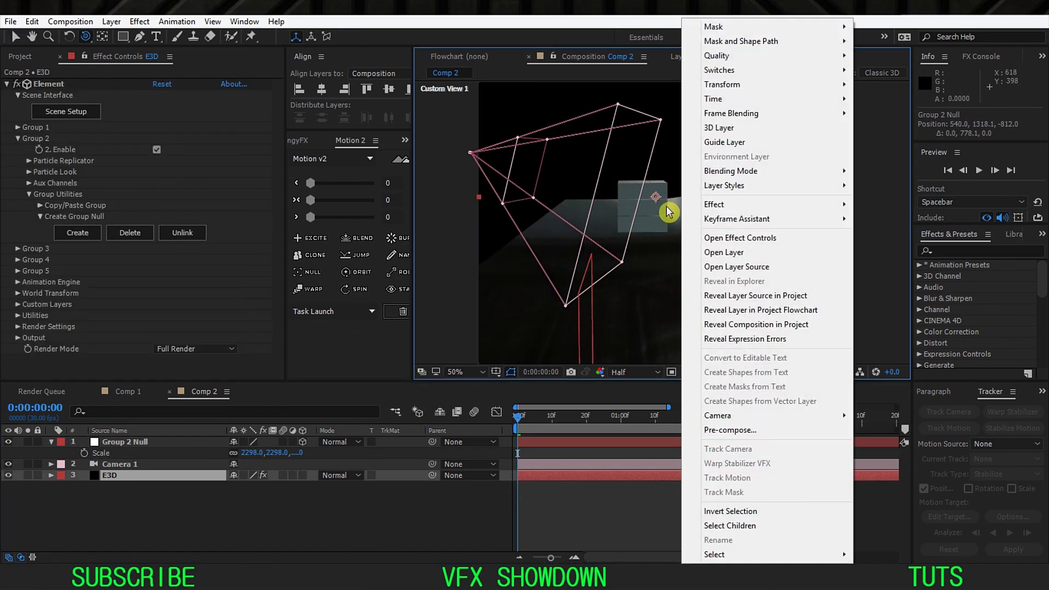
pyautogui.click(667, 207)
pyautogui.press('c')
pyautogui.press('c')
pyautogui.press('c')
pyautogui.moveTo(642, 159); pyautogui.dragTo(600, 273)
# Step: Try to move the Group 2 Null along its depth axis, and undo the change
pyautogui.press('v')
pyautogui.click(125, 442)
pyautogui.moveTo(595, 220); pyautogui.dragTo(570, 217)
pyautogui.hotkey('ctrl', 'z')
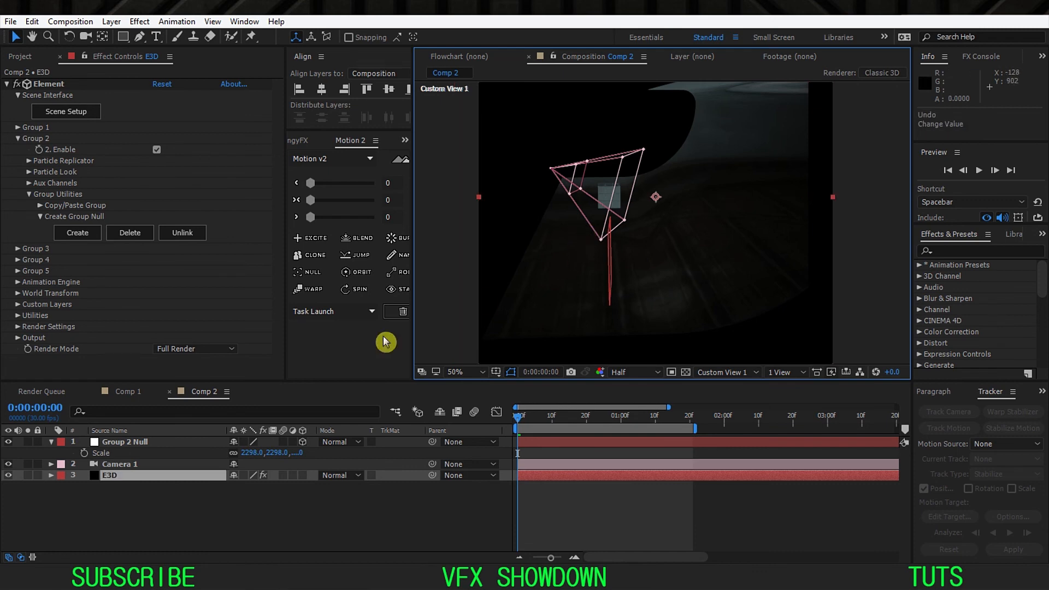
# Step: Move the Group 2 Null toward the camera and lower it, to about 540, 2039.2, -2152
pyautogui.click(176, 441)
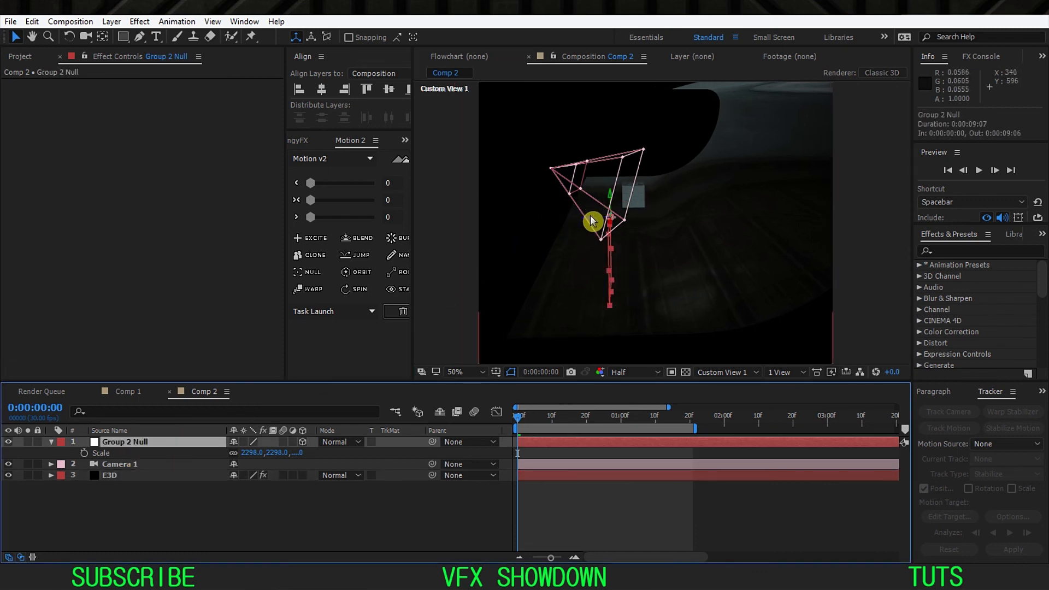
pyautogui.moveTo(590, 220); pyautogui.dragTo(284, 244)
pyautogui.moveTo(574, 195); pyautogui.dragTo(590, 260)
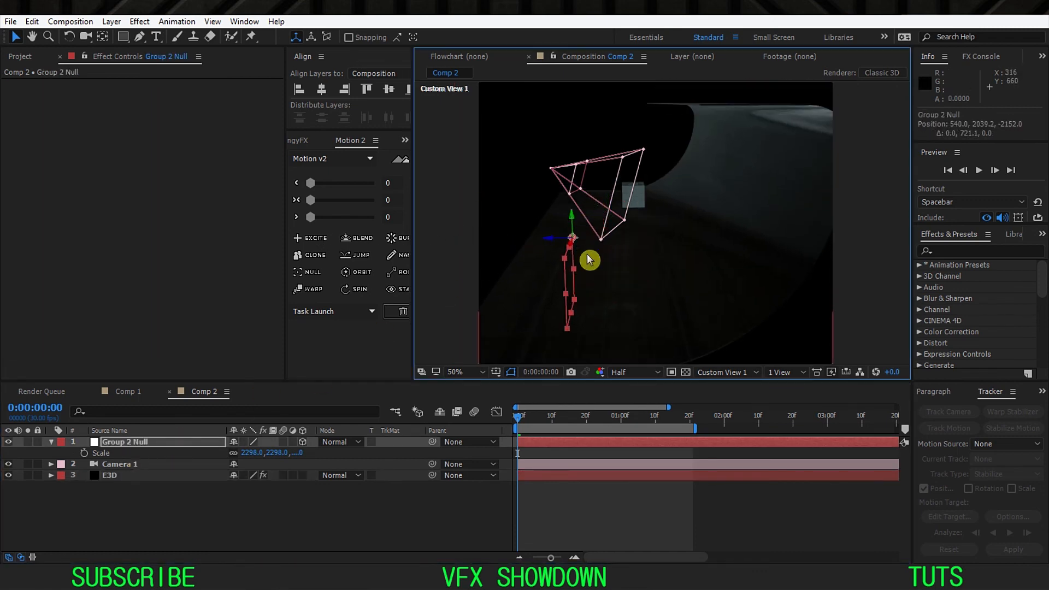
# Step: Show the composition through the Active Camera at the first frame to check the cube against the backdrop
pyautogui.click(724, 372)
pyautogui.click(733, 383)
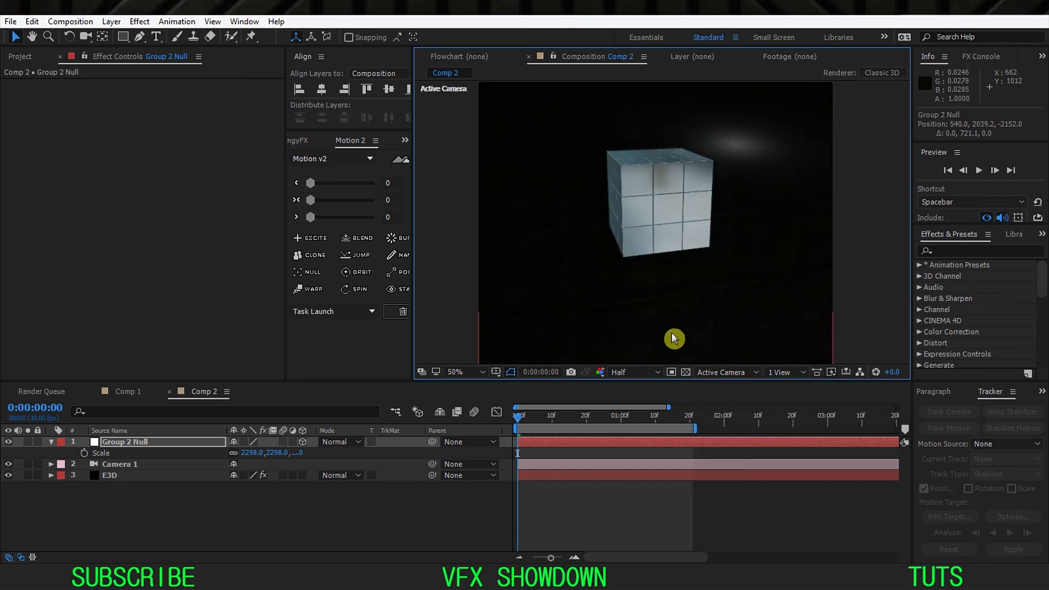
pyautogui.moveTo(525, 422); pyautogui.dragTo(484, 442)
# Step: In the E3D scene setup, give the backdrop's Gloss_Black material 83.6% glossiness, 0% reflectivity and 10% refraction intensity, and apply it
pyautogui.click(145, 477)
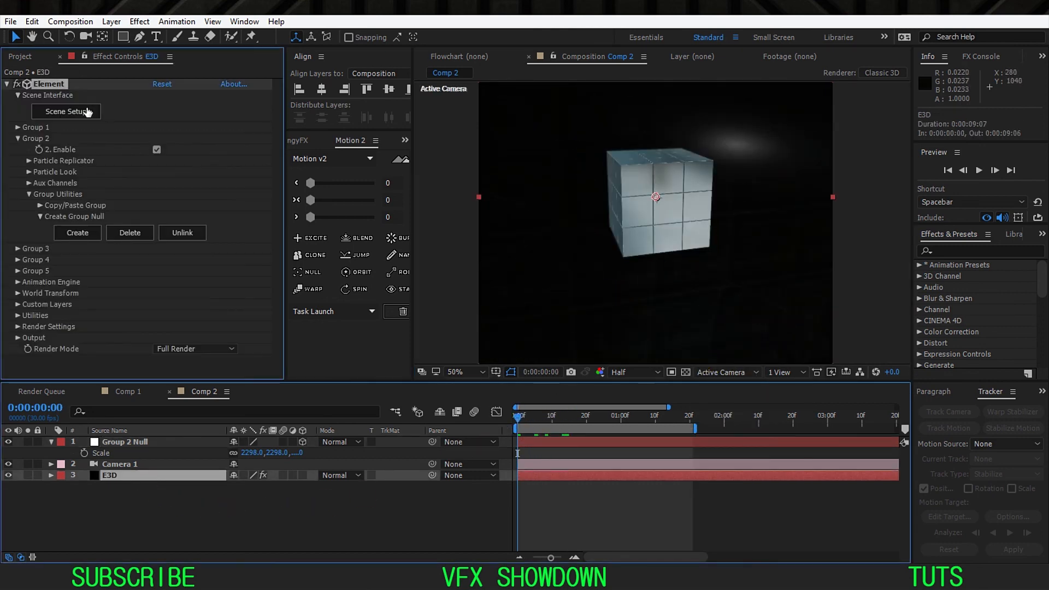
pyautogui.click(87, 112)
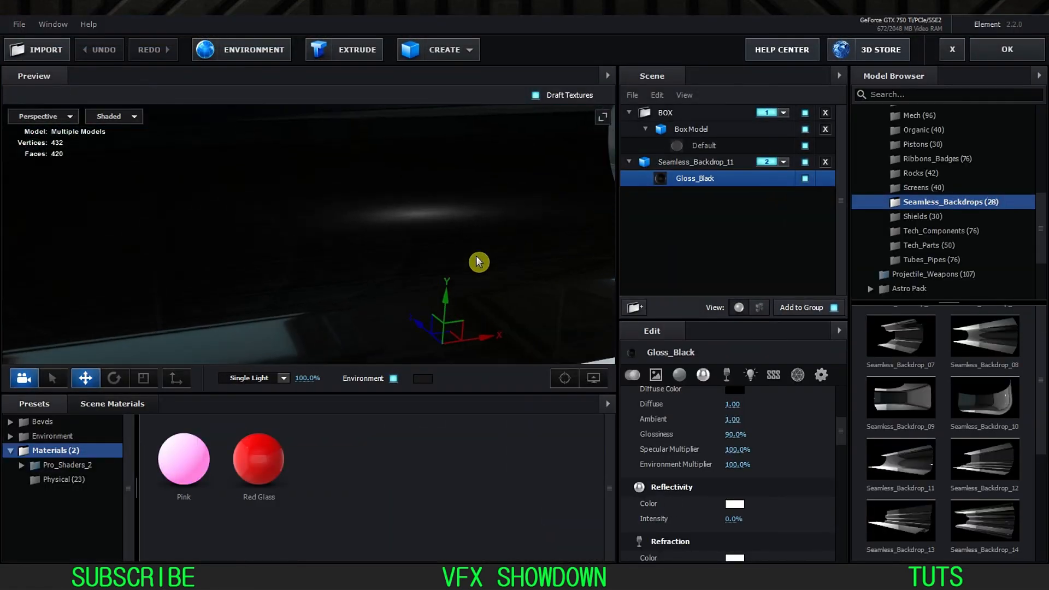
pyautogui.scroll(-2, 710, 486)
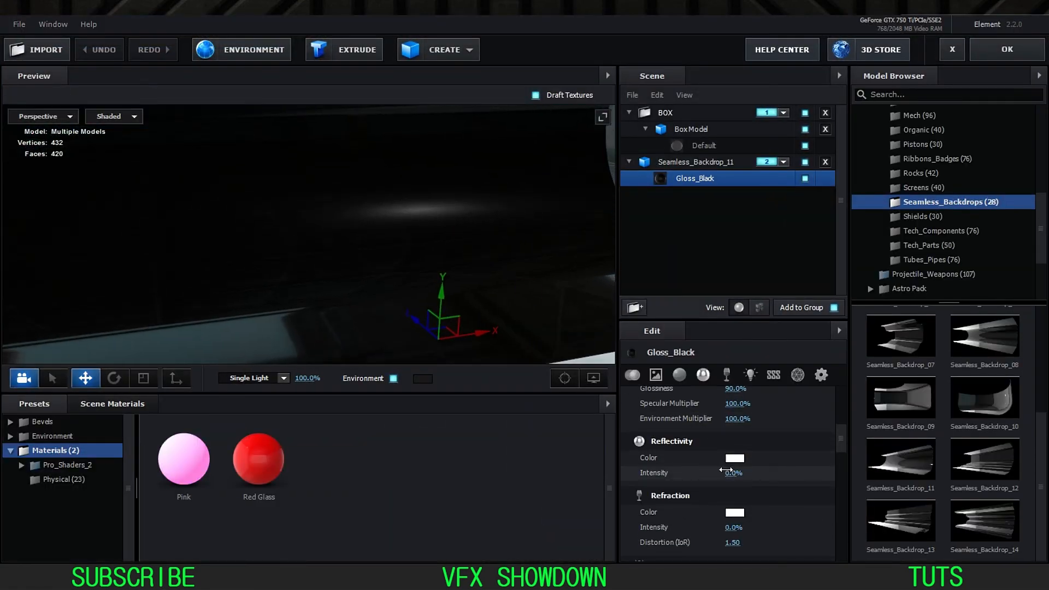
pyautogui.moveTo(728, 474); pyautogui.dragTo(773, 478)
pyautogui.moveTo(735, 389); pyautogui.dragTo(732, 391)
pyautogui.moveTo(734, 528); pyautogui.dragTo(744, 529)
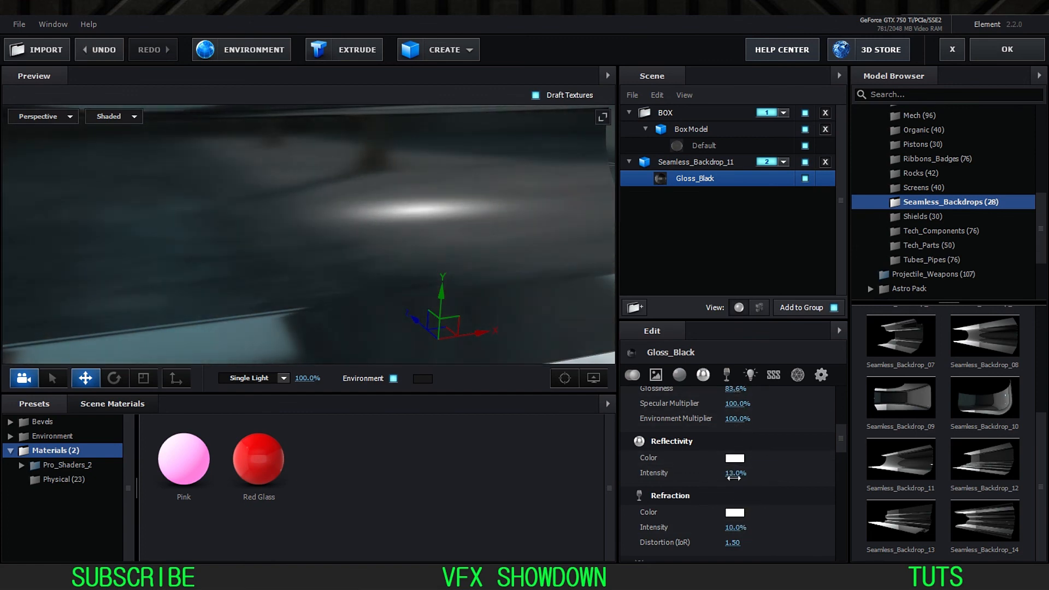
pyautogui.moveTo(734, 477); pyautogui.dragTo(717, 483)
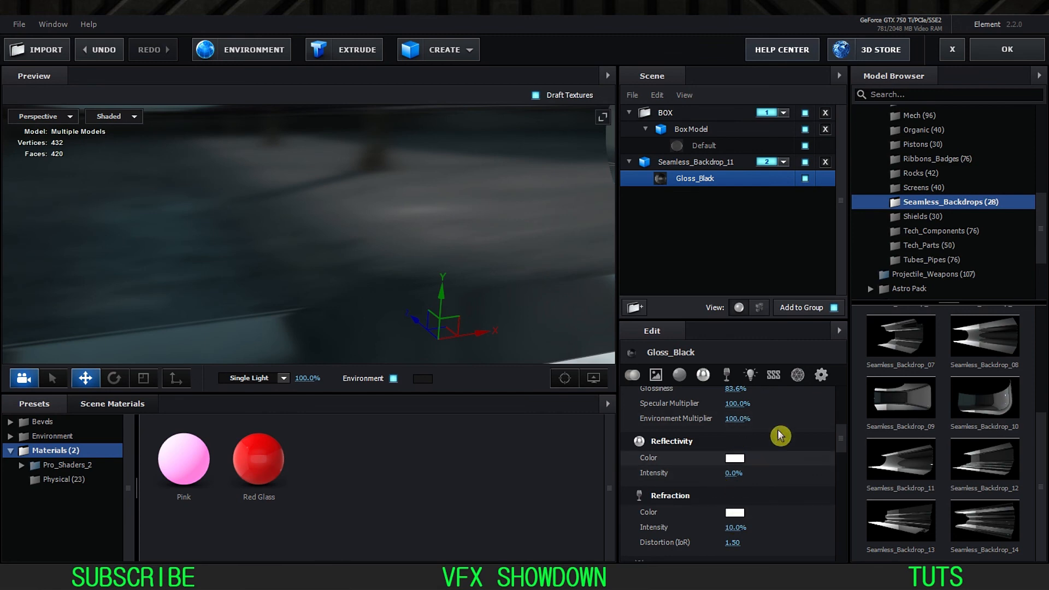
pyautogui.click(1007, 49)
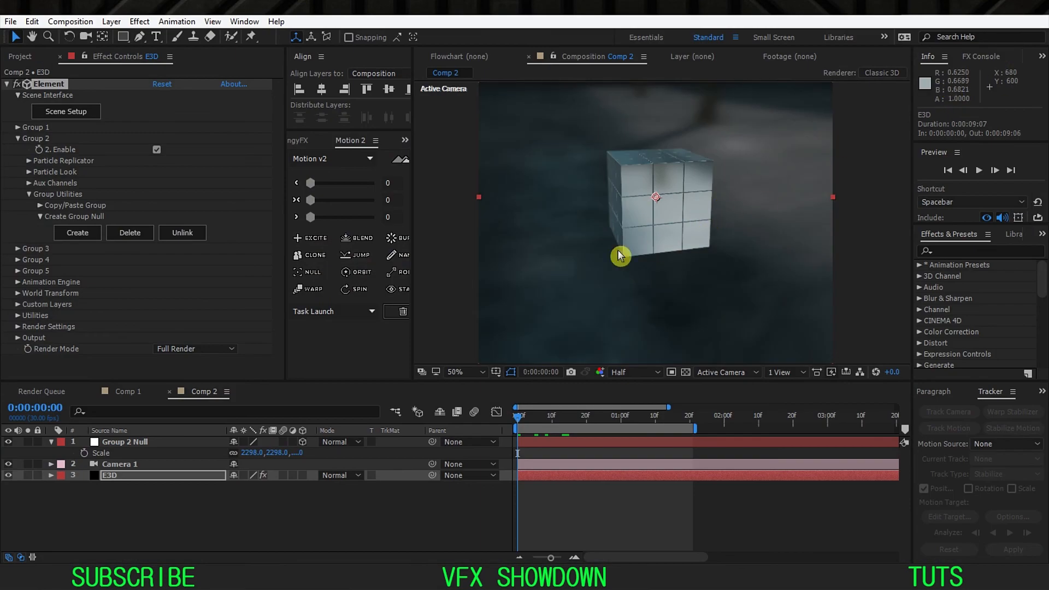
pyautogui.click(79, 112)
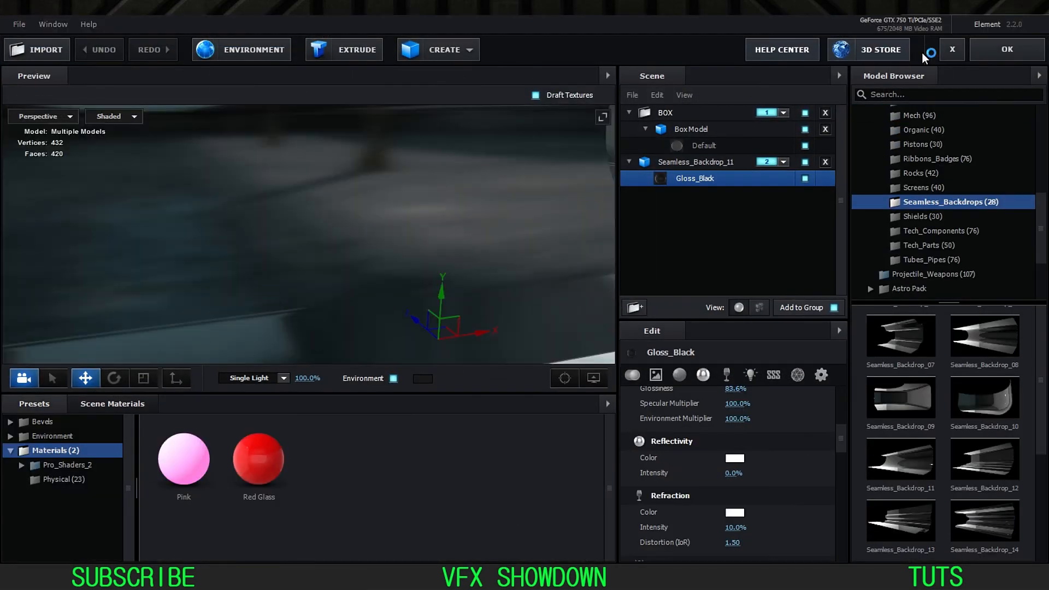
pyautogui.click(984, 48)
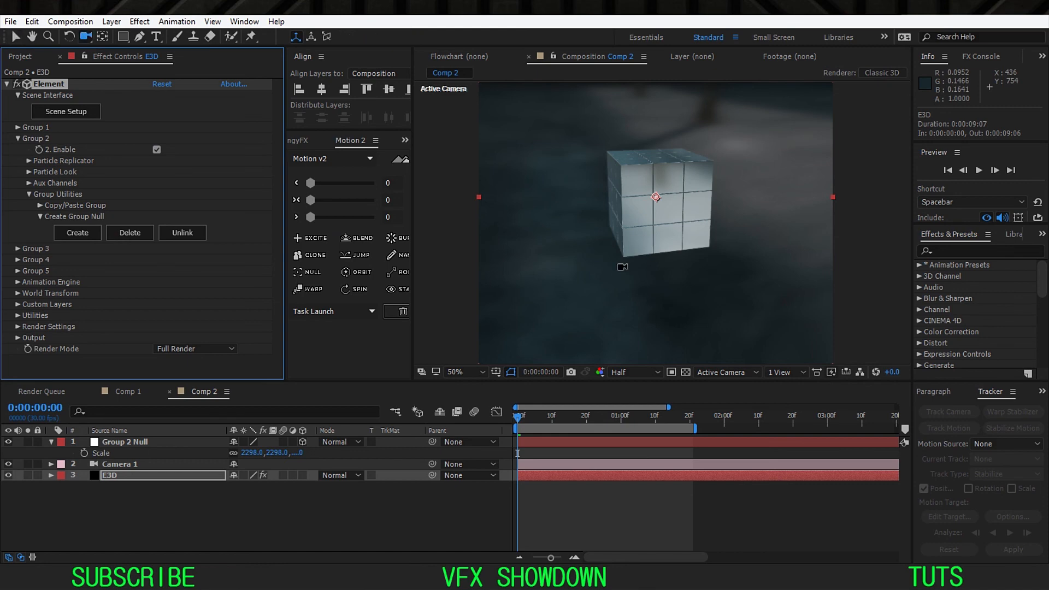
pyautogui.moveTo(637, 275)
pyautogui.mouseDown()
pyautogui.moveTo(637, 249)
pyautogui.moveTo(634, 287)
pyautogui.mouseUp()
# Step: Set the composition preview resolution to Full and show the title and action safe guides
pyautogui.click(634, 372)
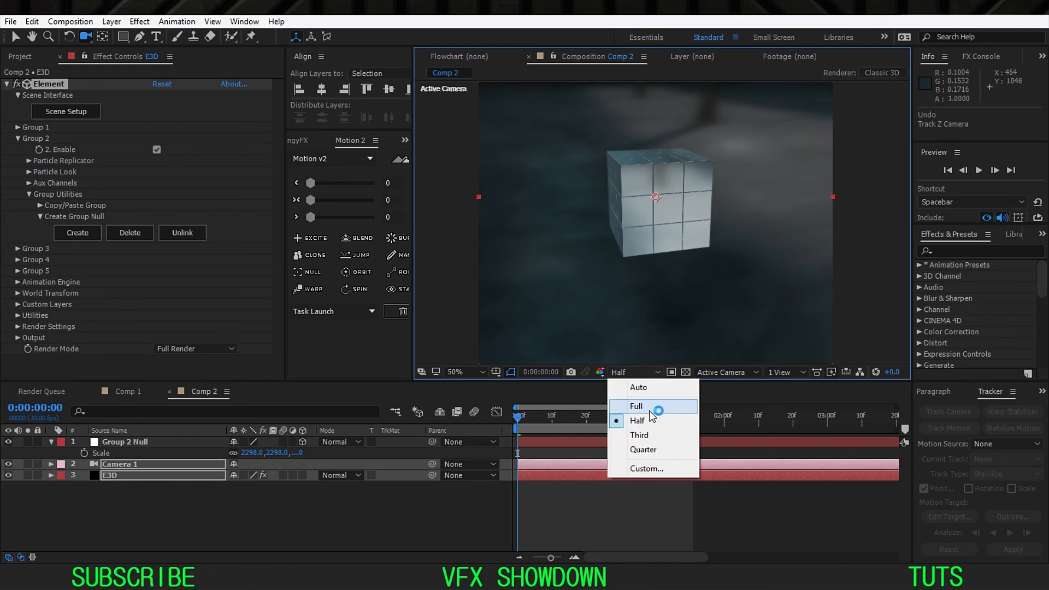
pyautogui.click(637, 406)
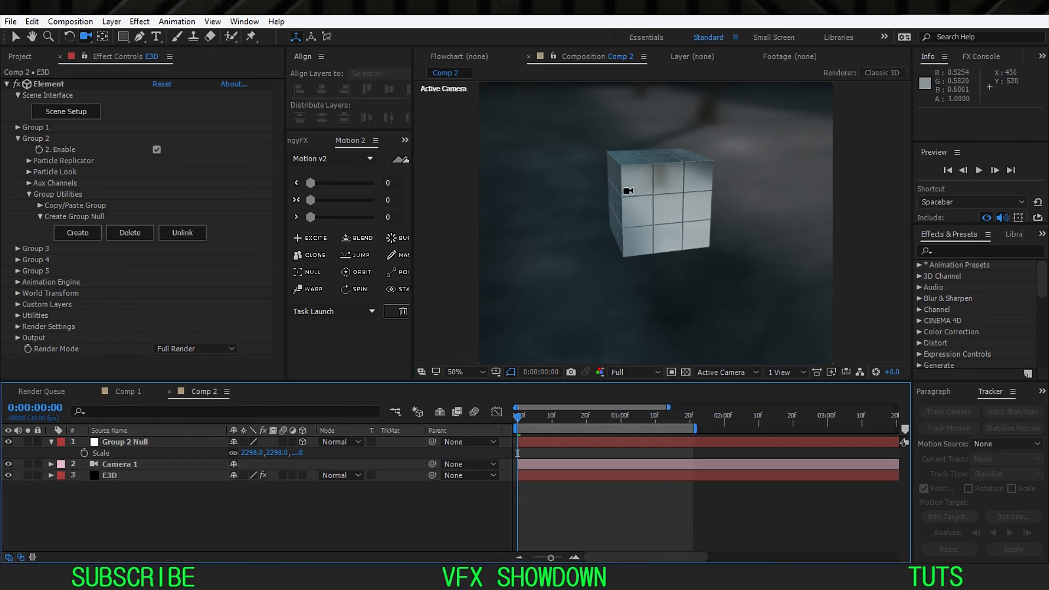
pyautogui.click(494, 374)
pyautogui.click(539, 394)
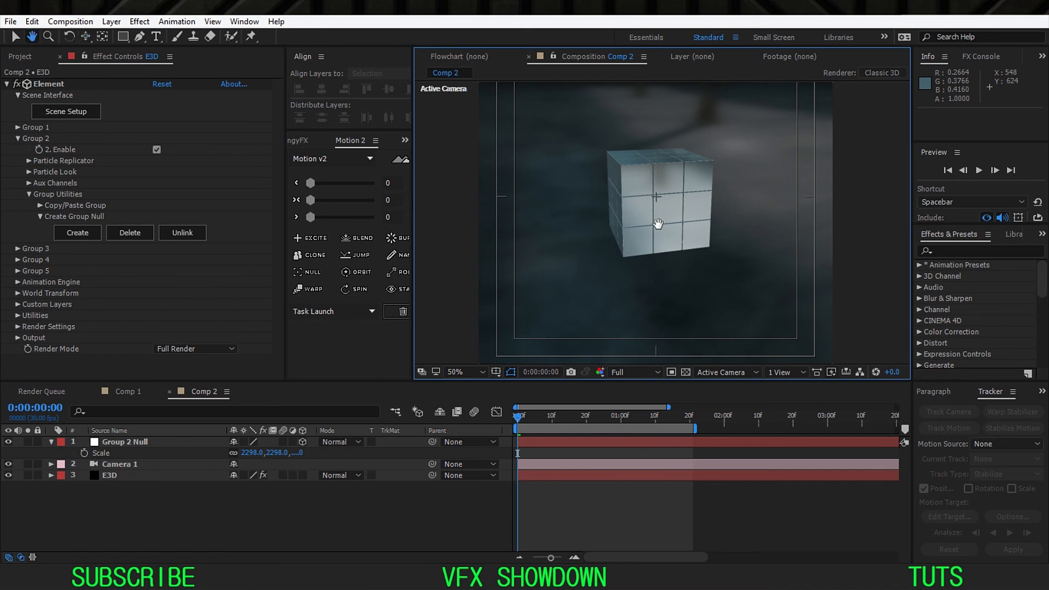
# Step: Move Camera 1 to about -224.1, -238.9, -2945.4 and check the split cubes at frame 14
pyautogui.moveTo(658, 225); pyautogui.dragTo(677, 202)
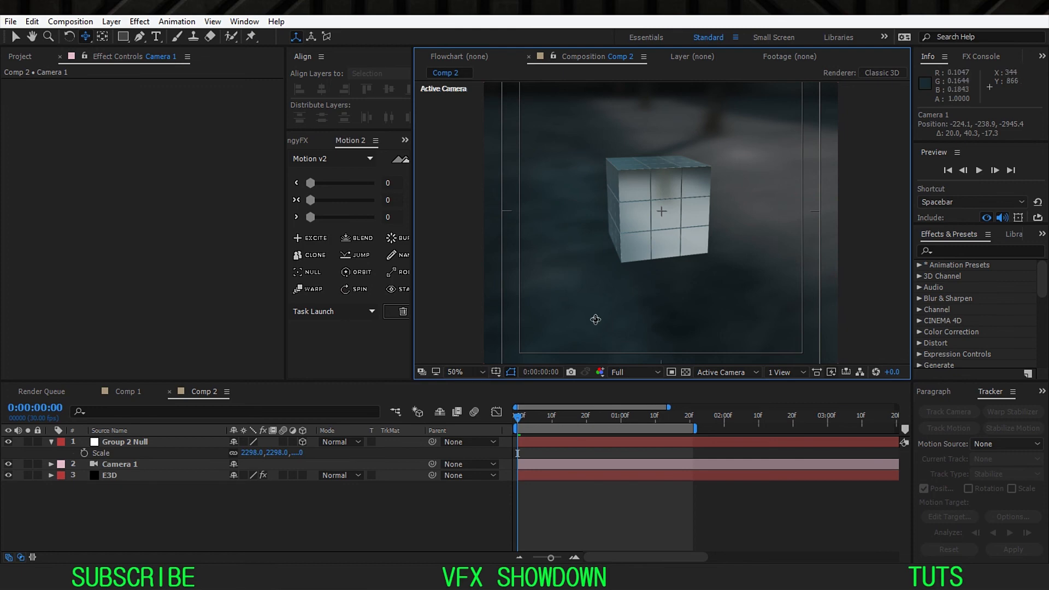
pyautogui.click(567, 420)
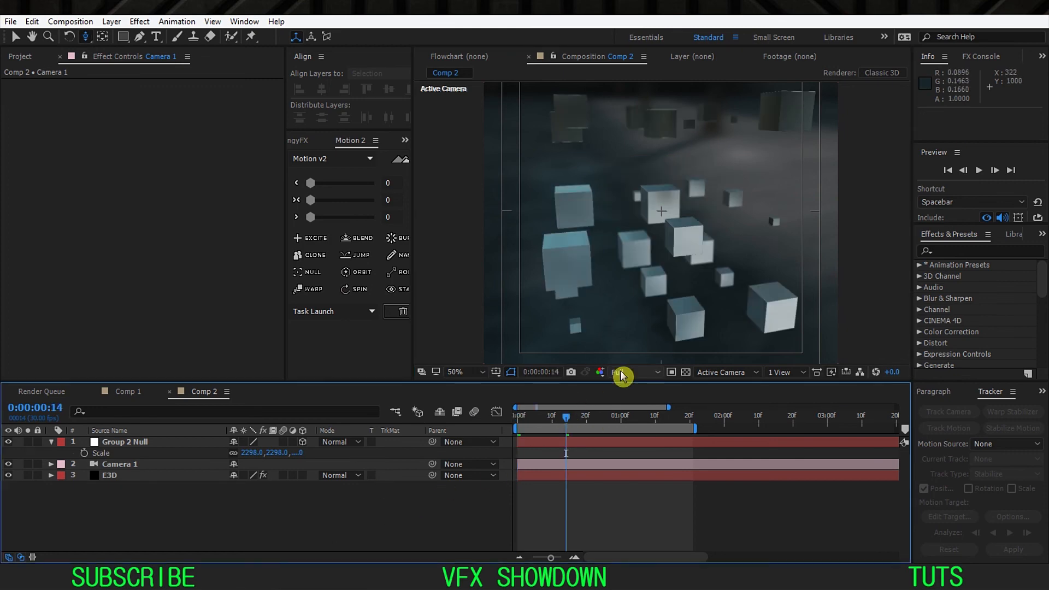
pyautogui.click(518, 418)
# Step: Inspect the cube's edges up close and enable Enhanced Multisampling in the E3D layer's Element output settings
pyautogui.scroll(2, 621, 260)
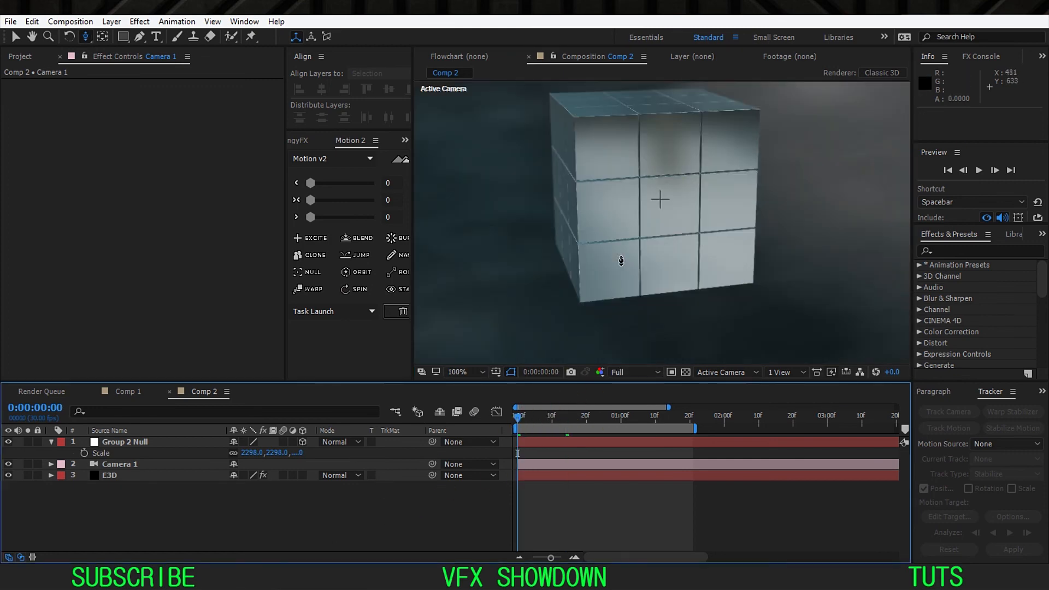
pyautogui.moveTo(602, 234); pyautogui.dragTo(627, 268)
pyautogui.press('c')
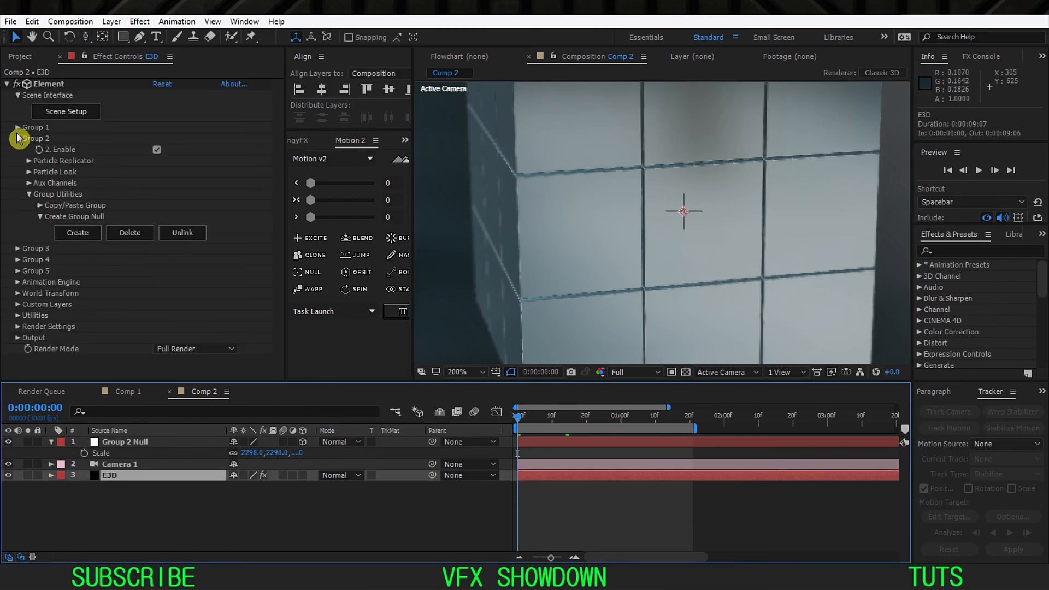
pyautogui.click(18, 139)
pyautogui.click(18, 228)
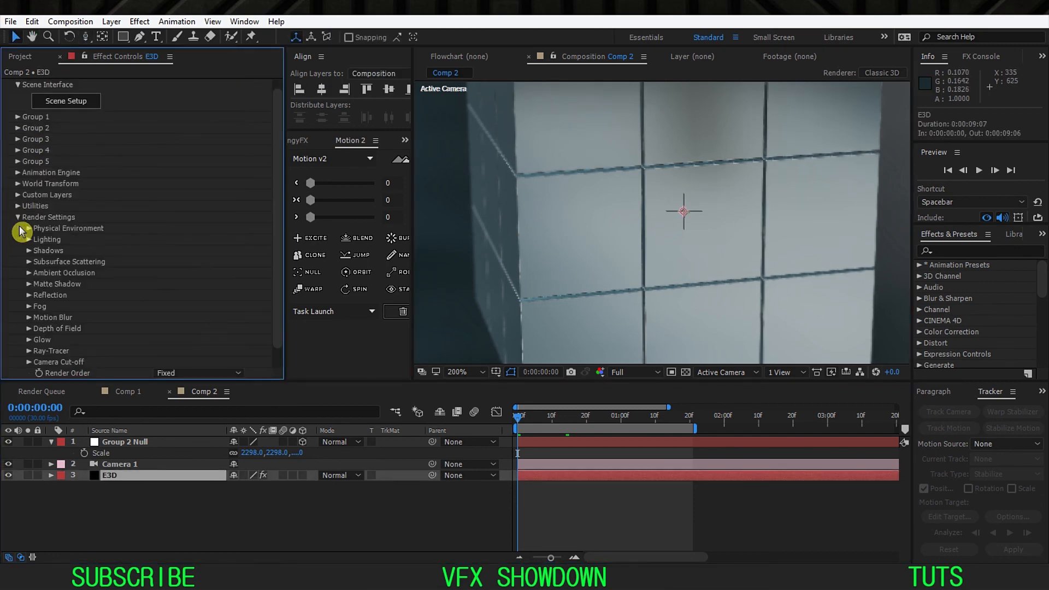
pyautogui.click(17, 218)
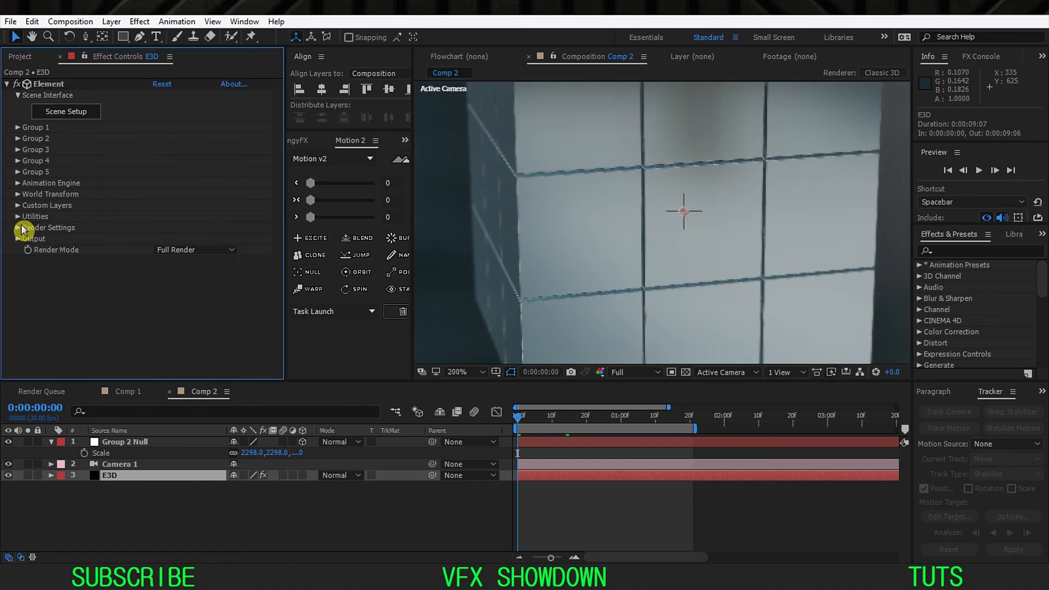
pyautogui.click(18, 240)
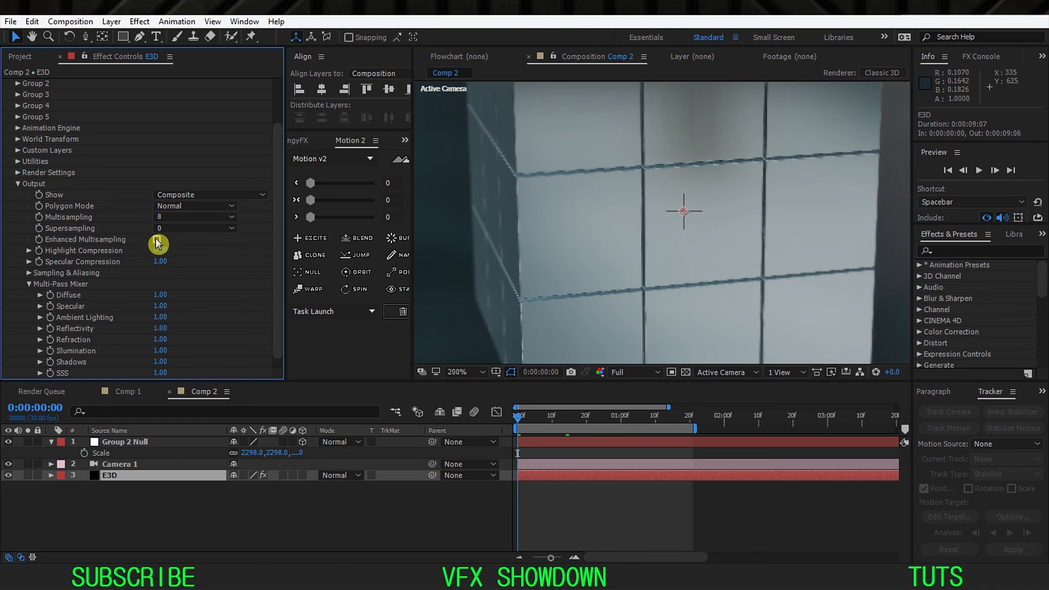
pyautogui.press('Return')
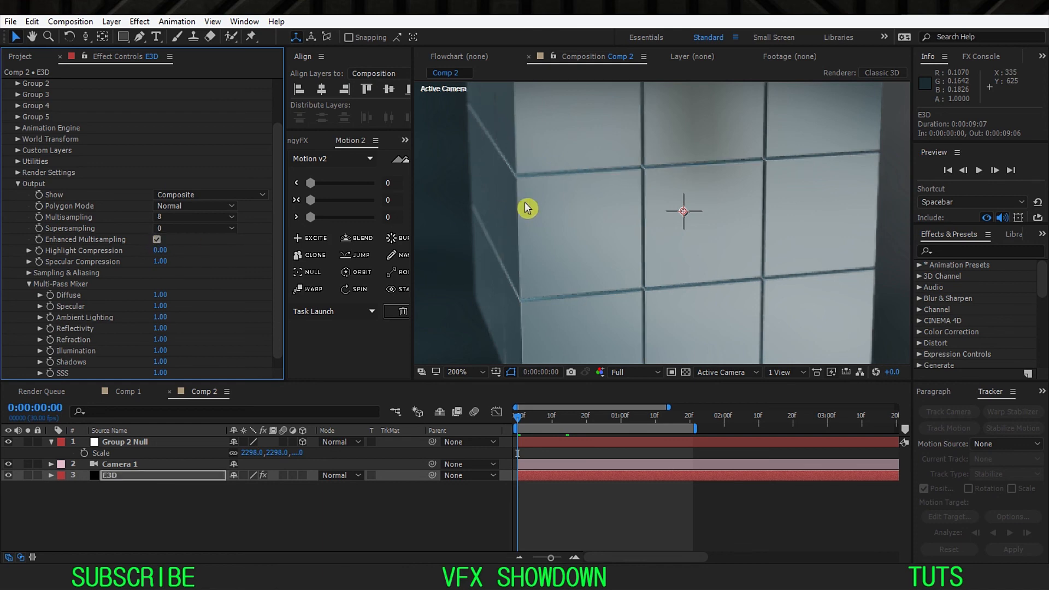
pyautogui.click(200, 229)
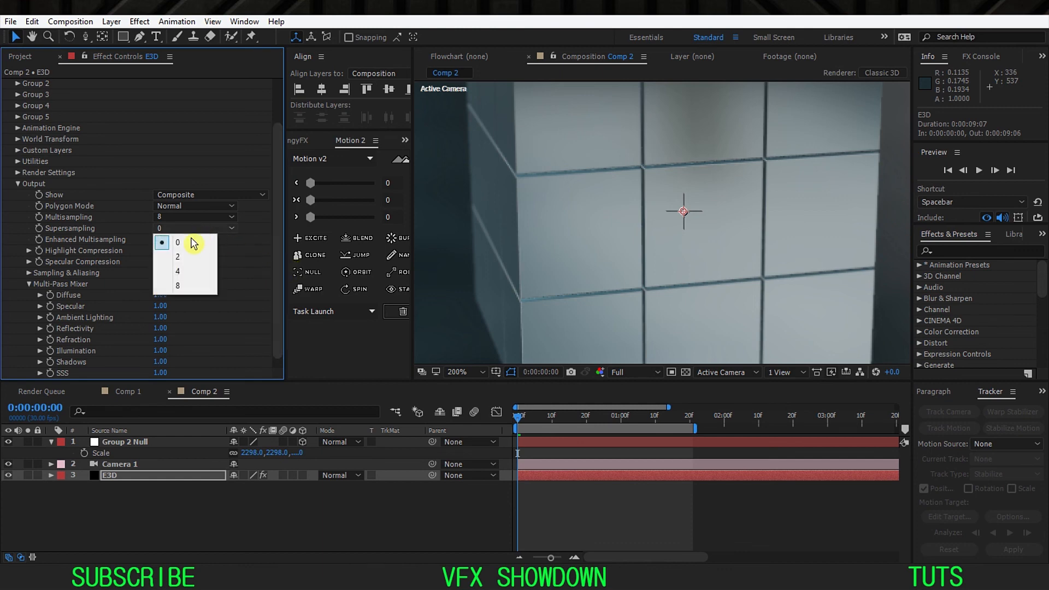
pyautogui.click(154, 224)
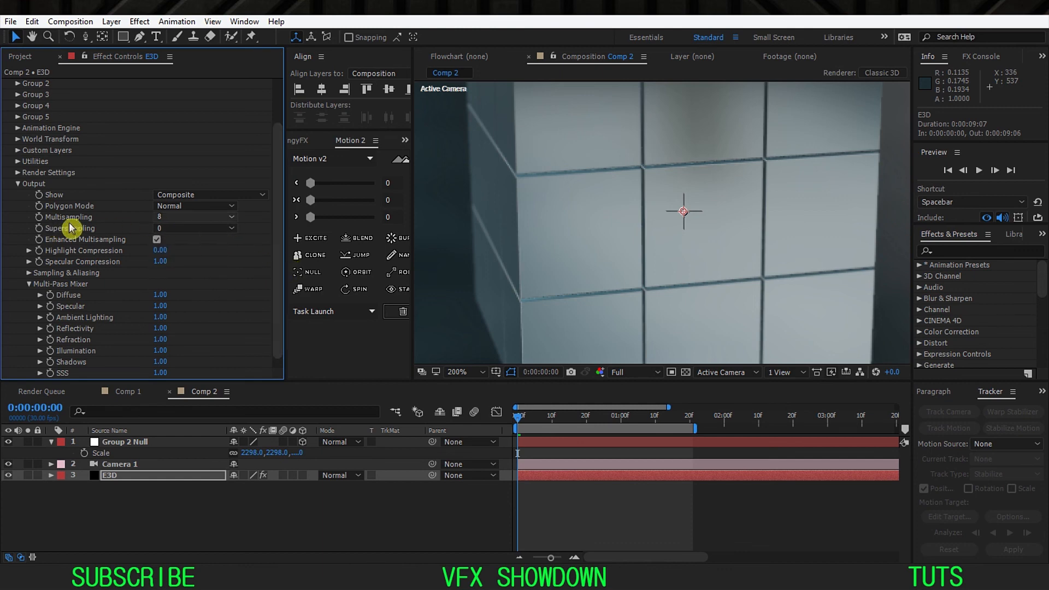
pyautogui.click(184, 229)
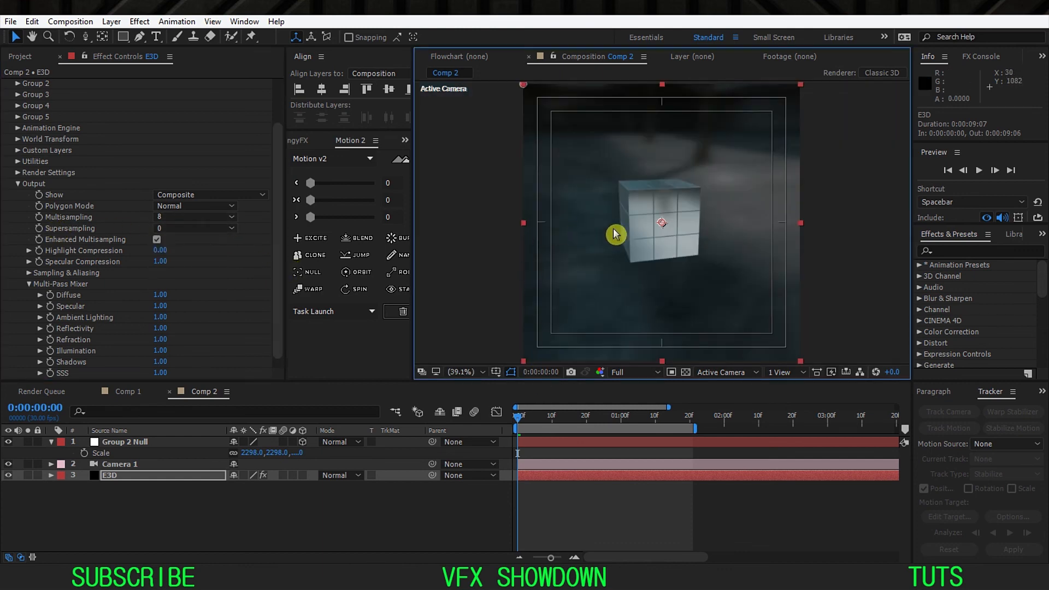
# Step: Compare the split cubes around frames 10 to 17 with the reference animation in the Instagram post
pyautogui.press('/')
pyautogui.moveTo(556, 421); pyautogui.dragTo(584, 421)
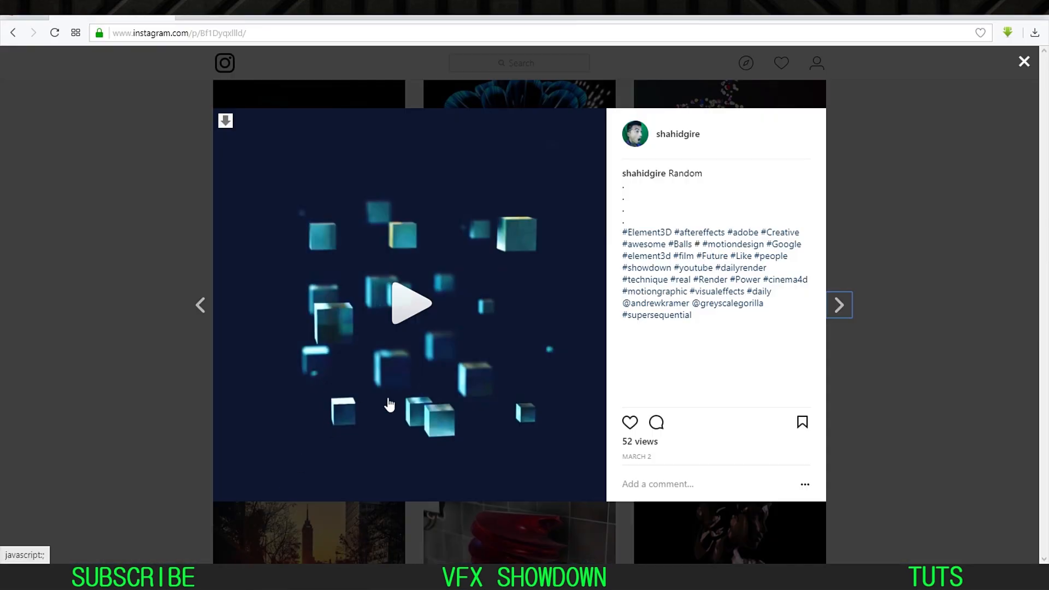
pyautogui.click(415, 310)
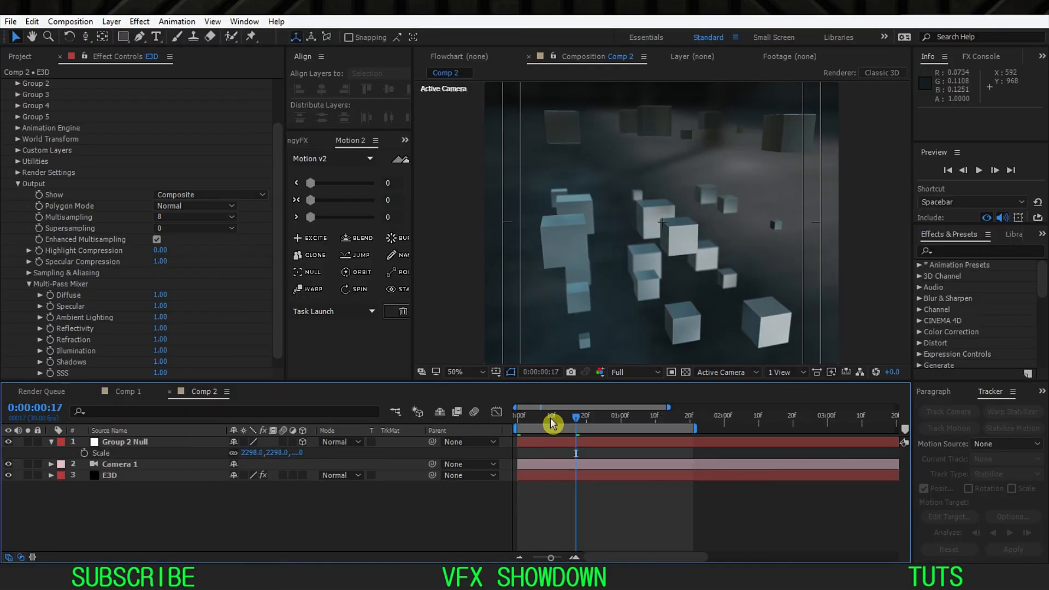
pyautogui.click(552, 422)
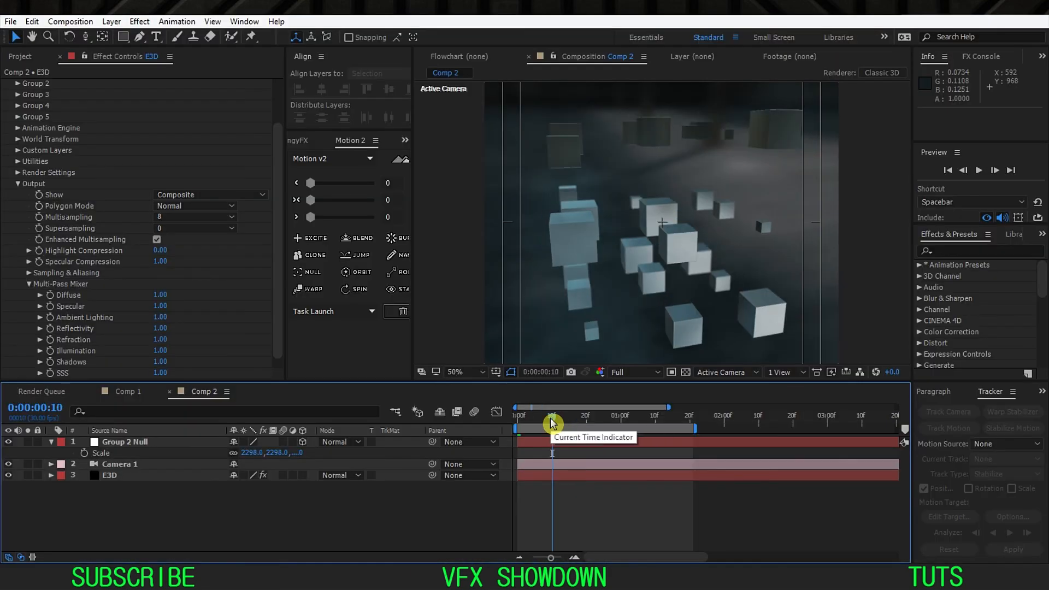
# Step: Enlarge the composition view and enable motion blur for the E3D layer and the composition, checking it at frame 8
pyautogui.moveTo(576, 386); pyautogui.dragTo(580, 415)
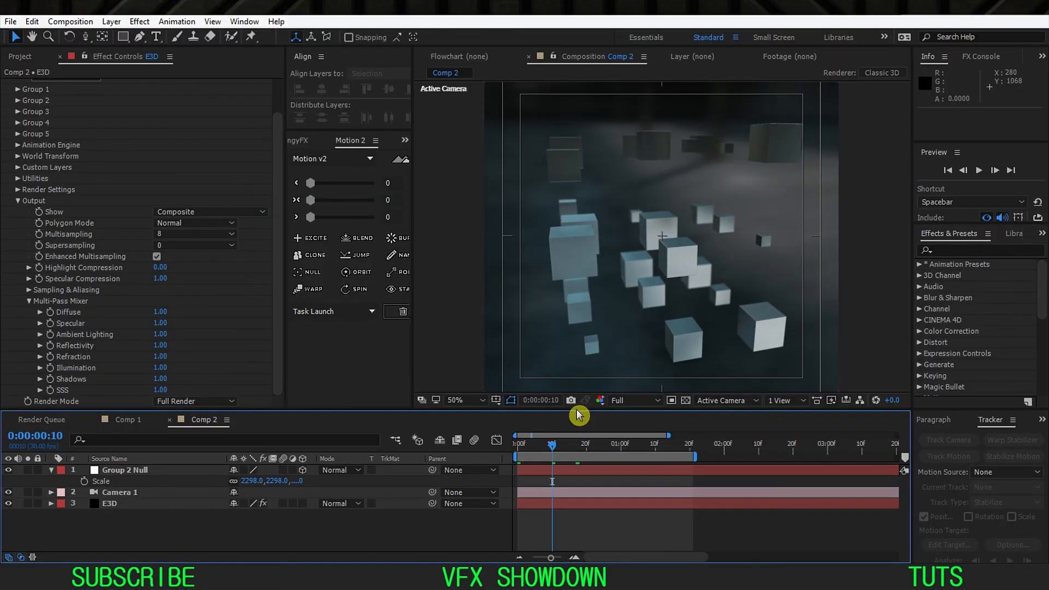
pyautogui.click(174, 506)
pyautogui.moveTo(549, 454); pyautogui.dragTo(542, 457)
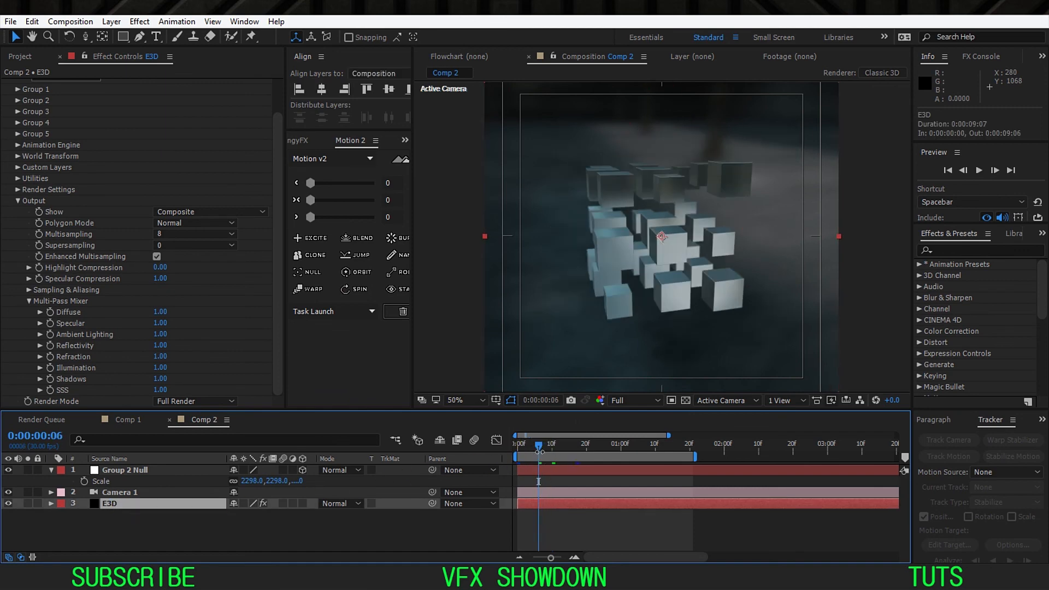
pyautogui.press('pagedown')
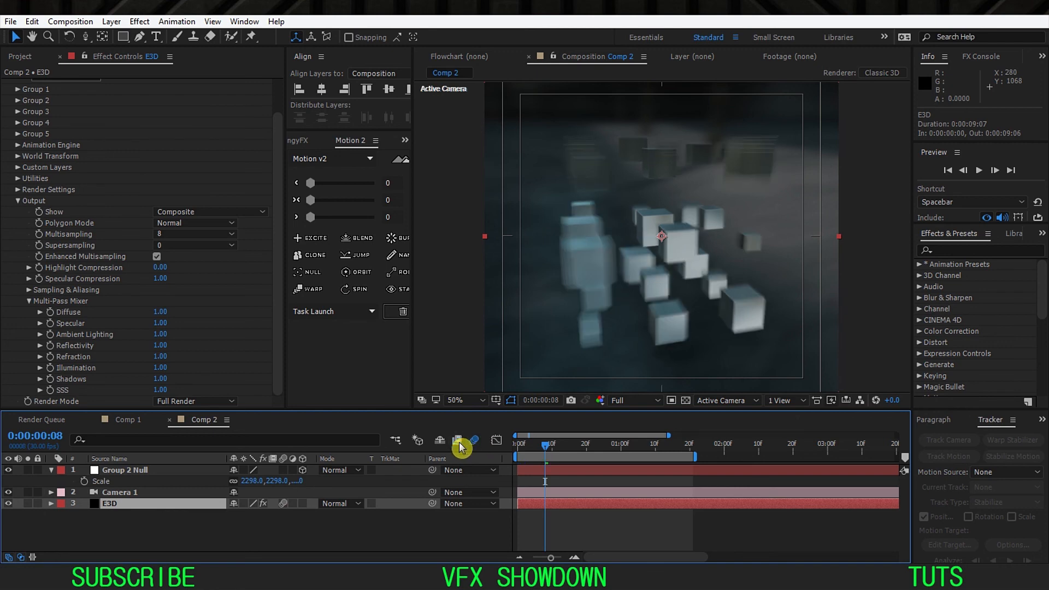
# Step: Examine the quality of the motion blur on the foreground and background cubes at 200% magnification
pyautogui.scroll(2, 653, 244)
pyautogui.scroll(1, 612, 265)
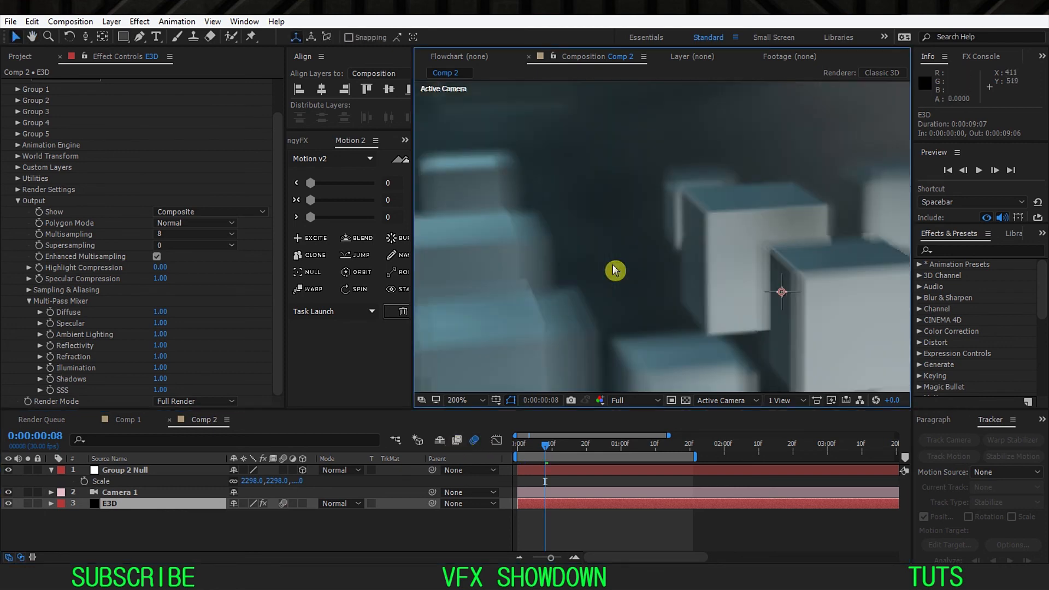
pyautogui.moveTo(457, 361)
pyautogui.mouseDown()
pyautogui.moveTo(559, 262)
pyautogui.moveTo(661, 236)
pyautogui.moveTo(630, 270)
pyautogui.moveTo(456, 361)
pyautogui.mouseUp()
pyautogui.moveTo(820, 164); pyautogui.dragTo(506, 347)
pyautogui.moveTo(730, 224); pyautogui.dragTo(670, 187)
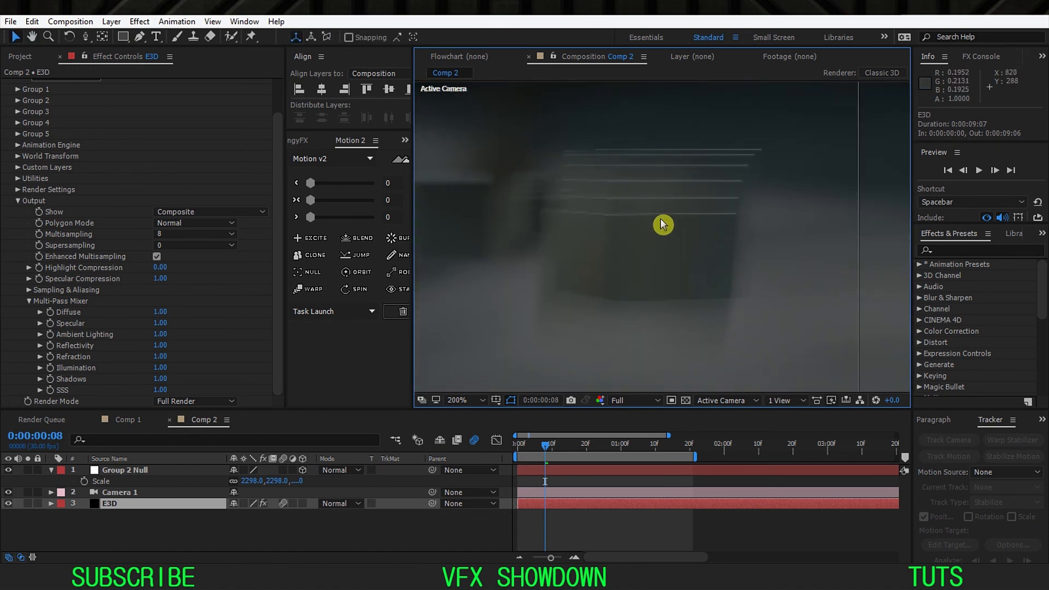
pyautogui.moveTo(601, 272); pyautogui.dragTo(745, 168)
pyautogui.moveTo(579, 257); pyautogui.dragTo(635, 237)
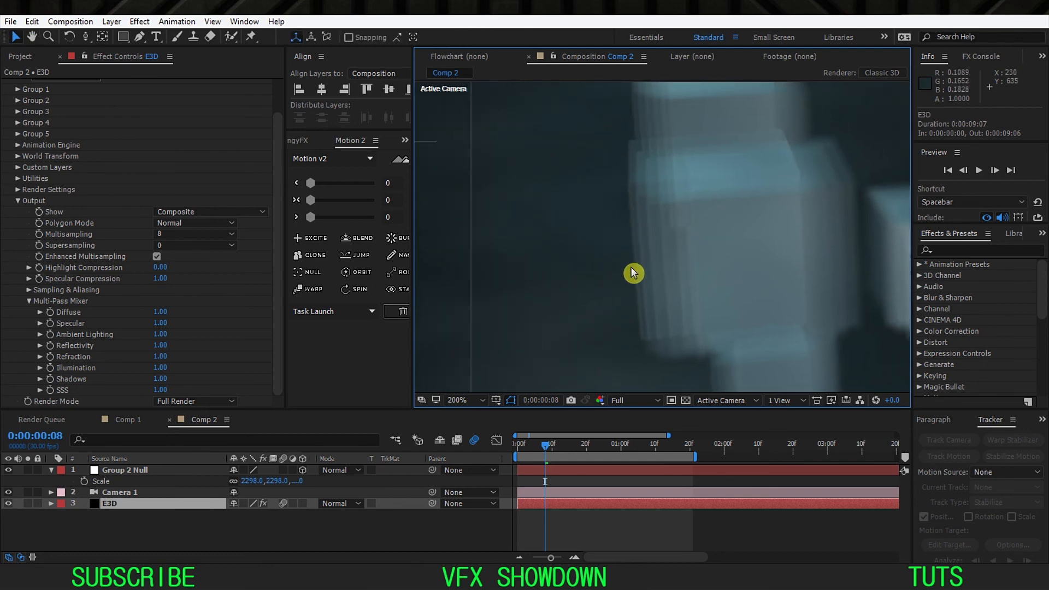
# Step: Set the E3D layer's Element motion blur samples to 12 and check the blur on the foreground and background cubes
pyautogui.click(18, 201)
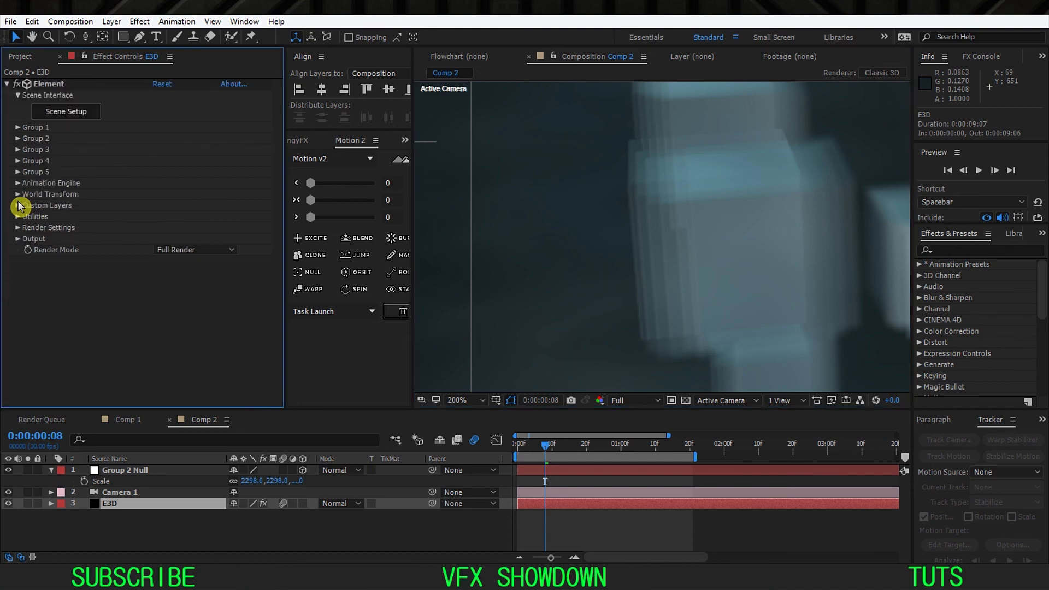
pyautogui.click(18, 228)
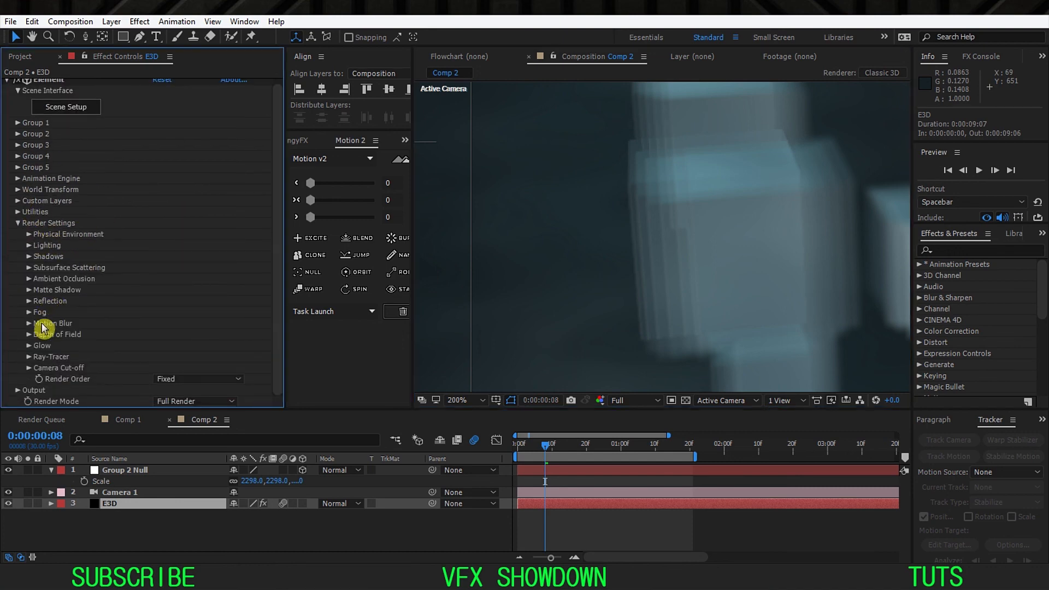
pyautogui.click(29, 369)
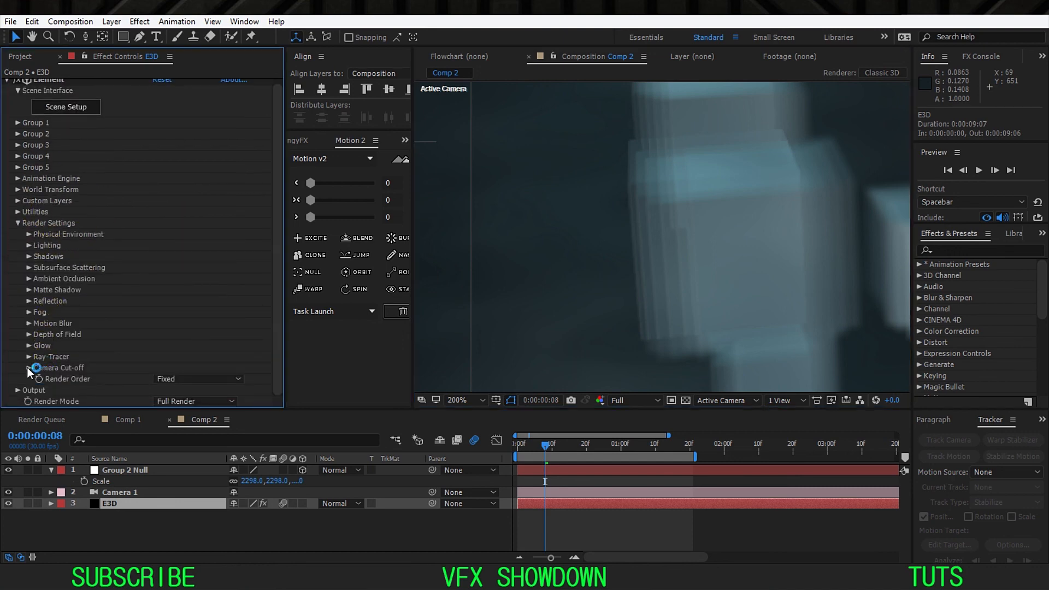
pyautogui.click(30, 324)
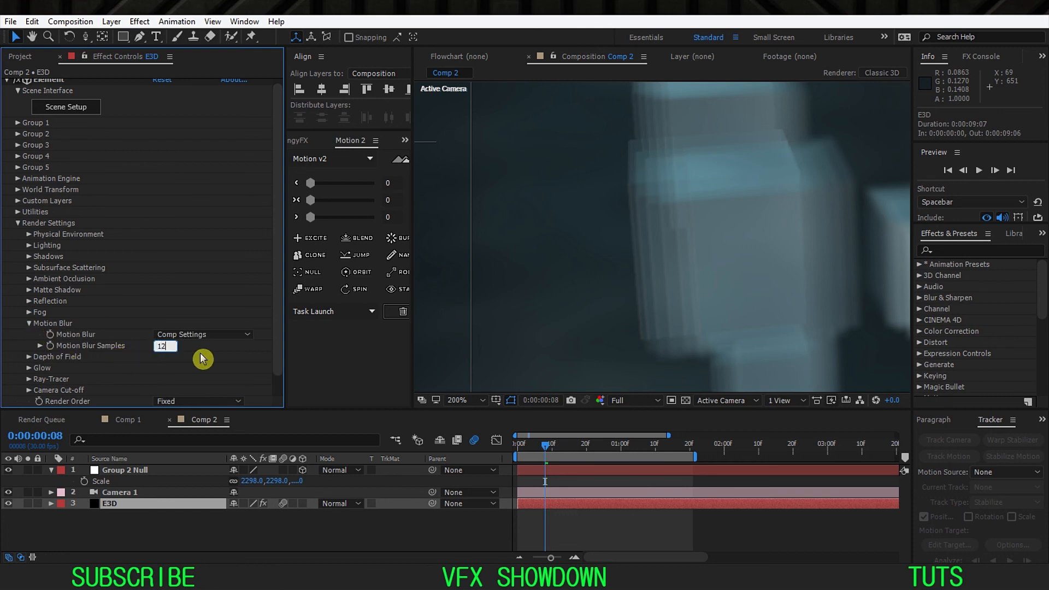
pyautogui.press('Return')
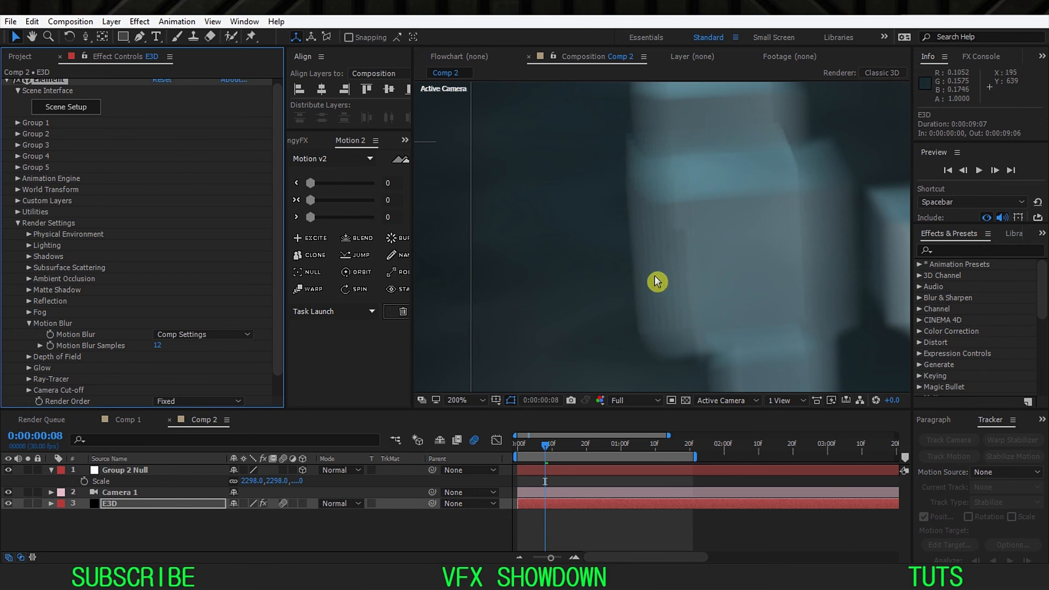
pyautogui.moveTo(684, 219); pyautogui.dragTo(649, 244)
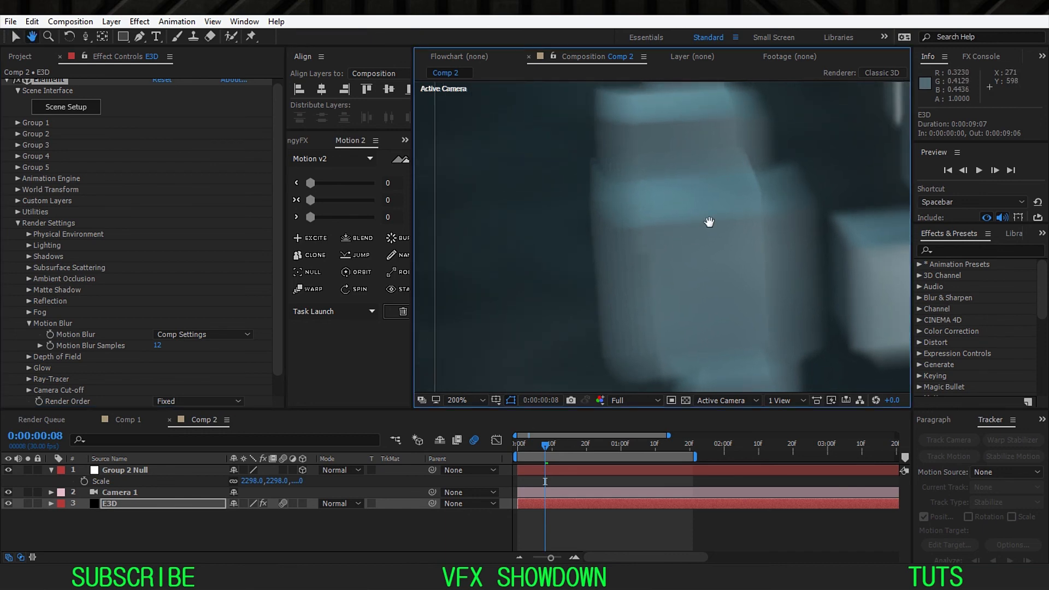
pyautogui.moveTo(709, 222); pyautogui.dragTo(672, 218)
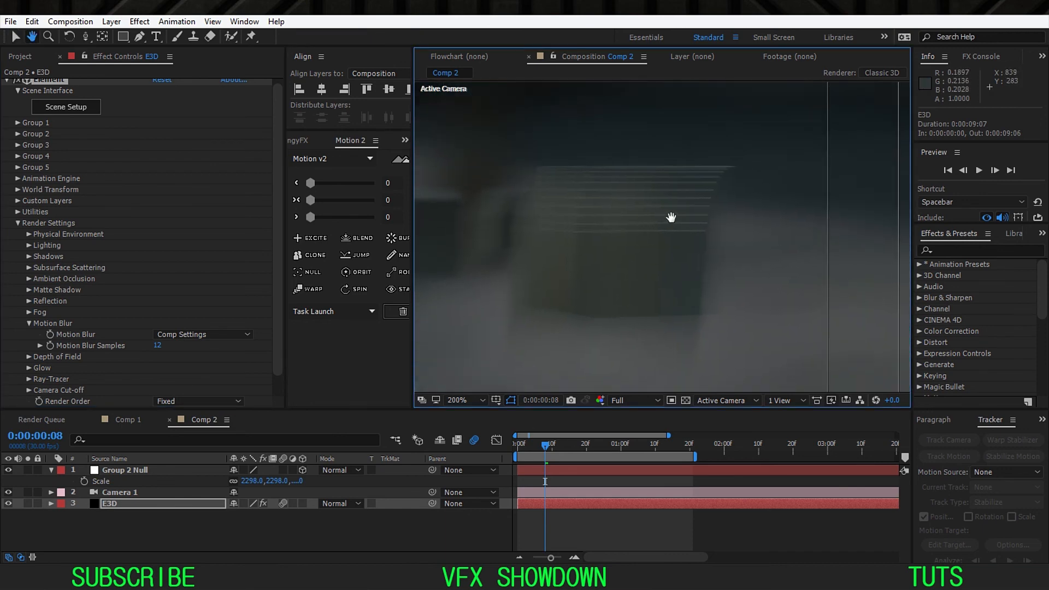
# Step: Set the motion blur samples to 15 and examine the blurred cubes at 100% magnification
pyautogui.click(159, 346)
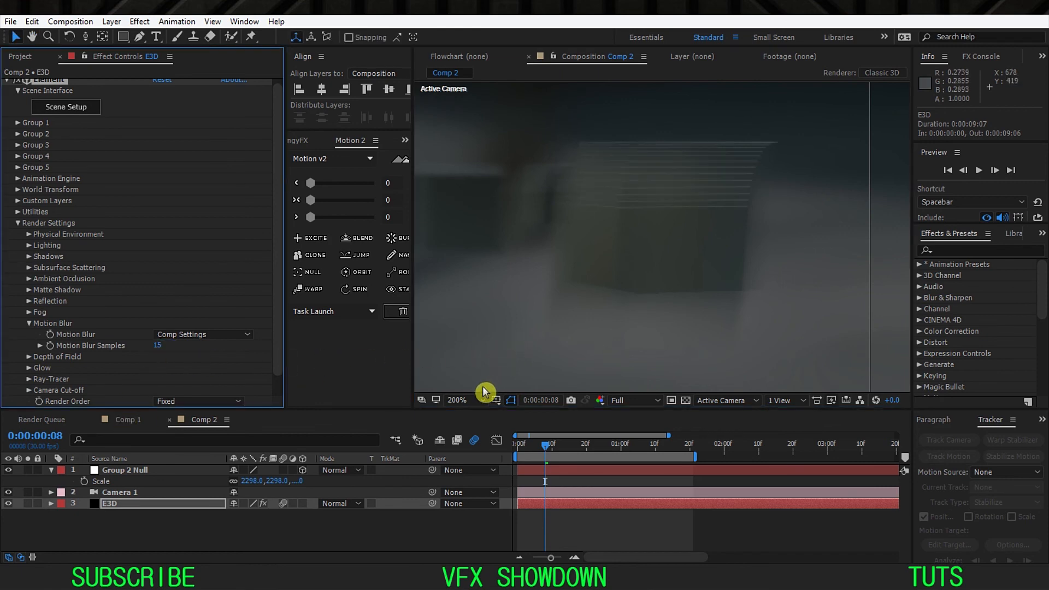
pyautogui.click(467, 401)
pyautogui.click(495, 185)
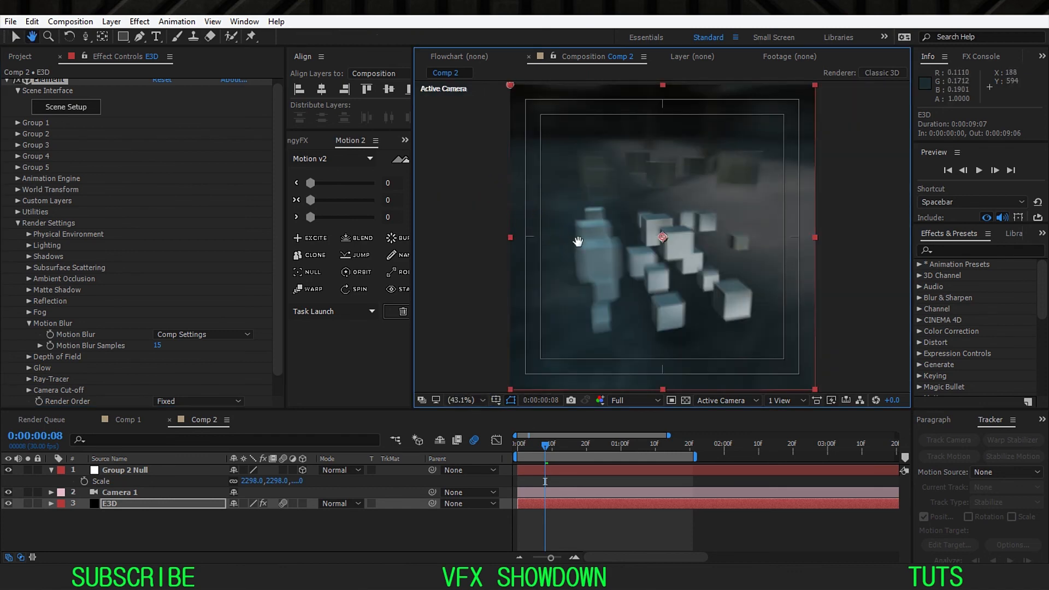
pyautogui.scroll(2, 600, 263)
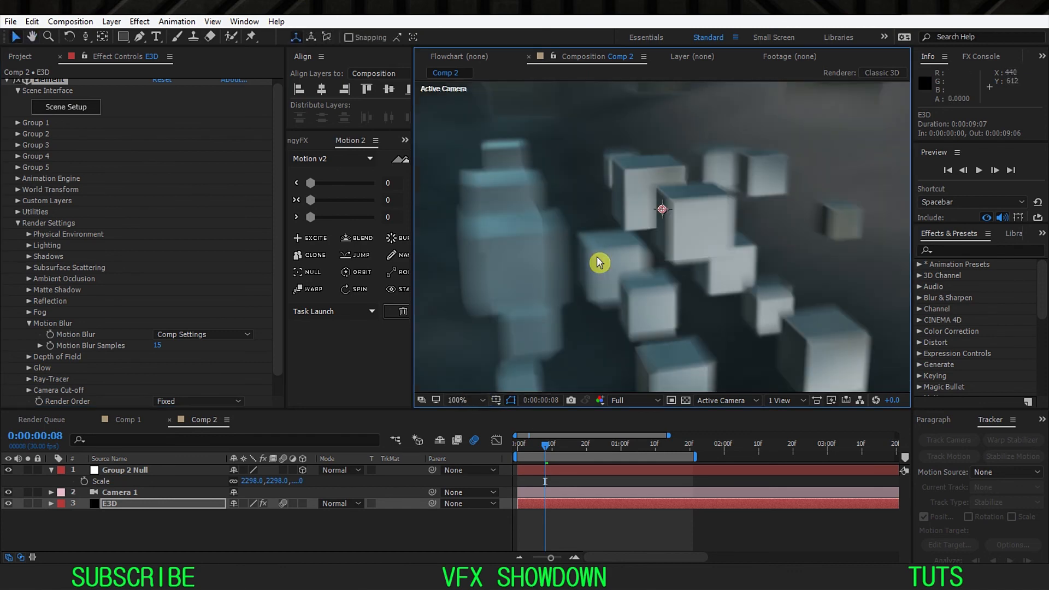
# Step: Set the motion blur samples to 10 and fit the whole composition in the viewer
pyautogui.click(158, 346)
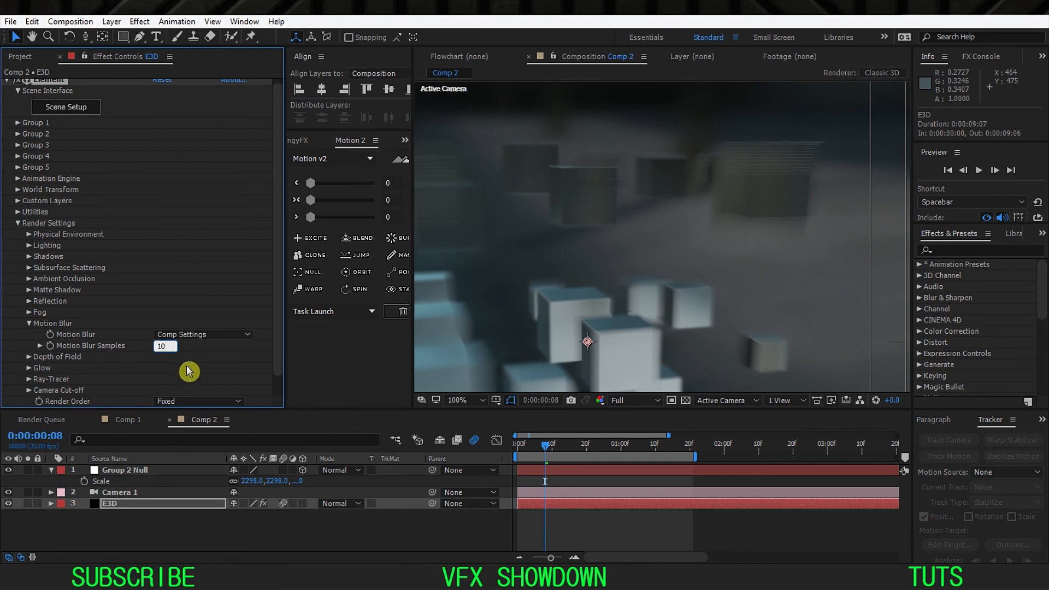
pyautogui.press('Return')
pyautogui.click(481, 405)
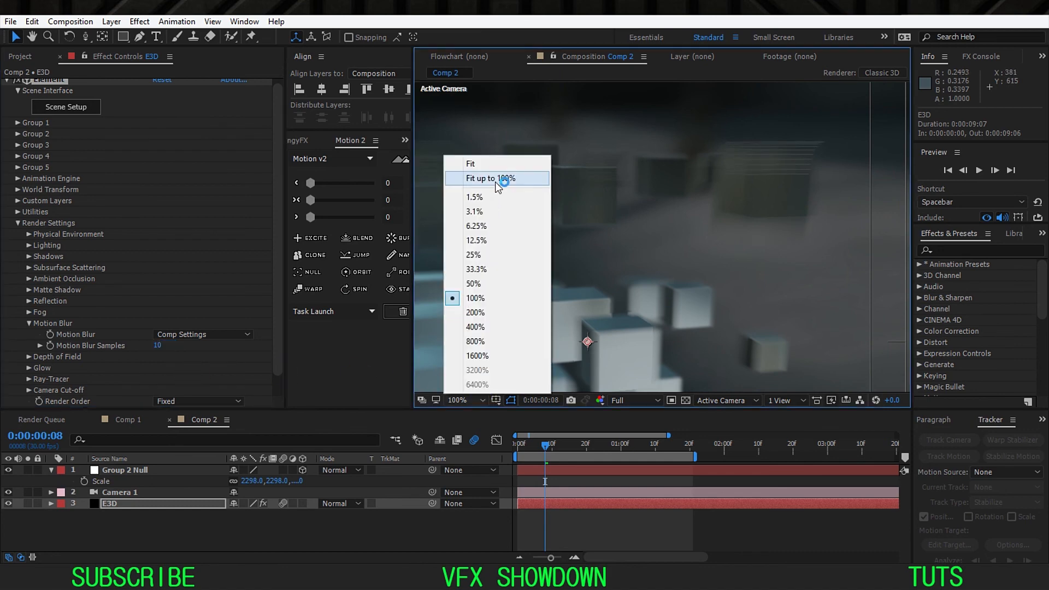
pyautogui.click(500, 180)
# Step: Collapse the Group 2 Null layer's properties and add a new adjustment layer above all other layers
pyautogui.click(229, 527)
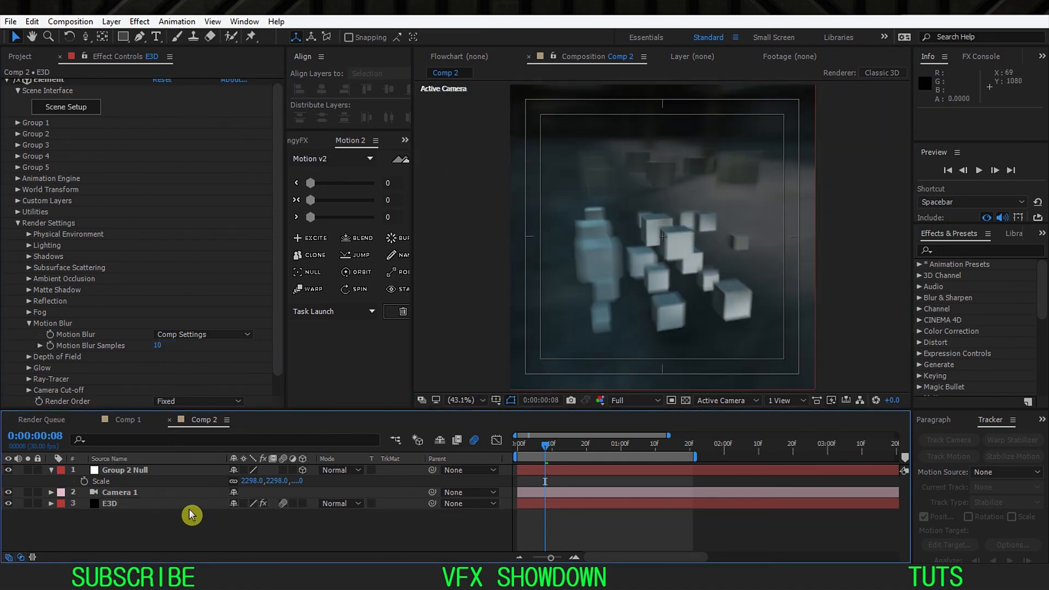
pyautogui.click(145, 503)
pyautogui.click(51, 470)
pyautogui.click(142, 484)
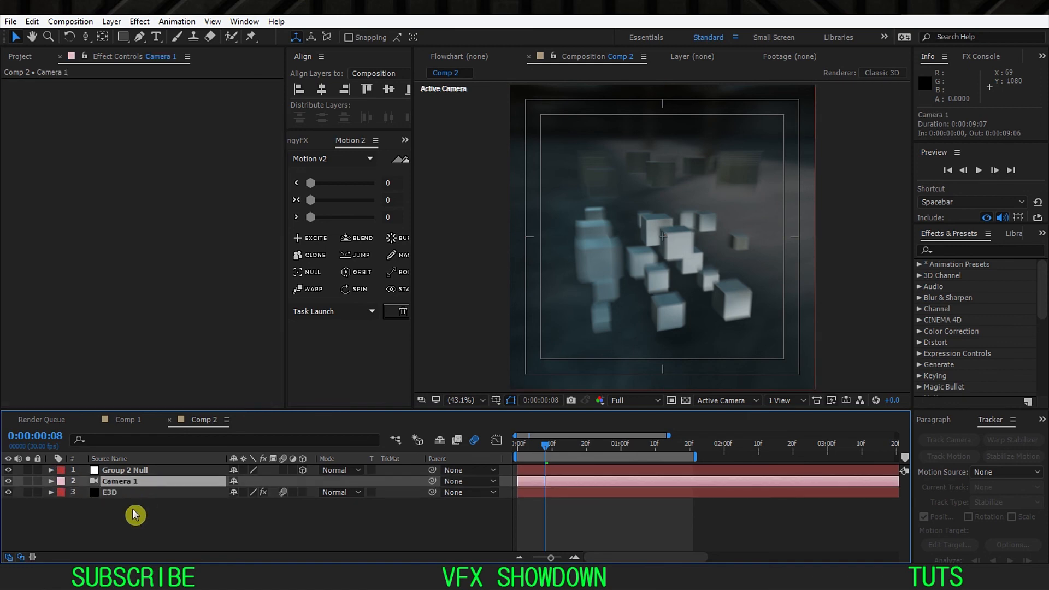
pyautogui.rightClick(134, 511)
pyautogui.moveTo(289, 388)
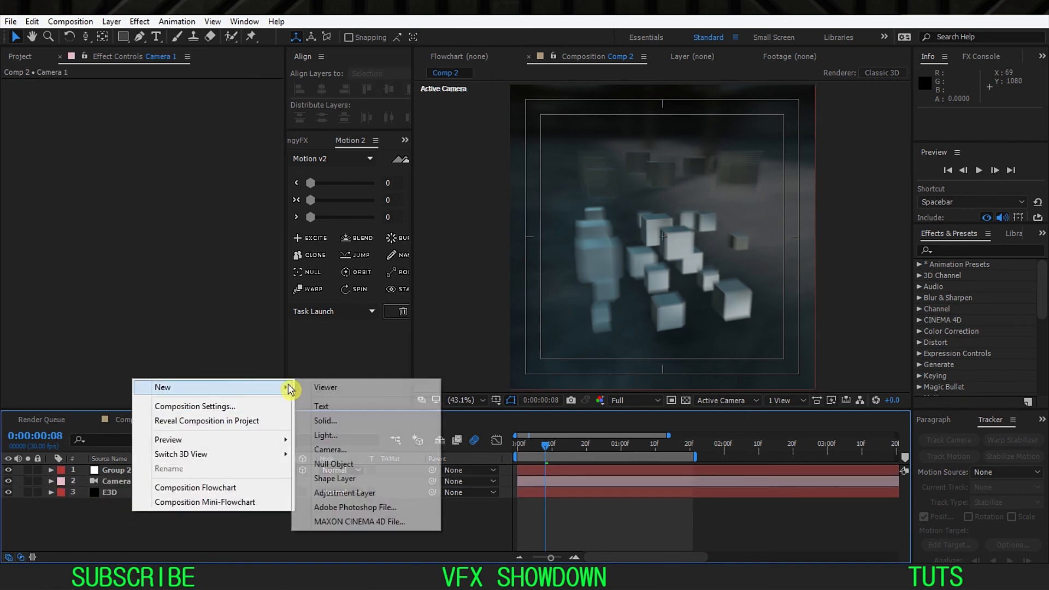
pyautogui.click(377, 493)
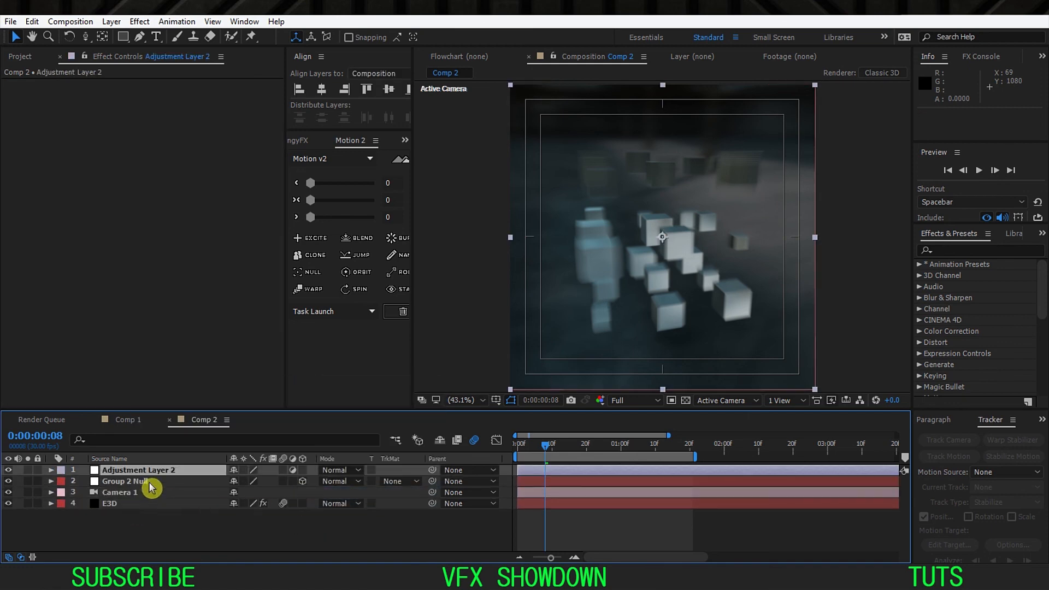
pyautogui.moveTo(146, 471); pyautogui.dragTo(170, 477)
# Step: Apply Curves to the adjustment layer and shape the RGB curve into an S, raising the highlights and lowering the shadows
pyautogui.hotkey('ctrl', 'space')
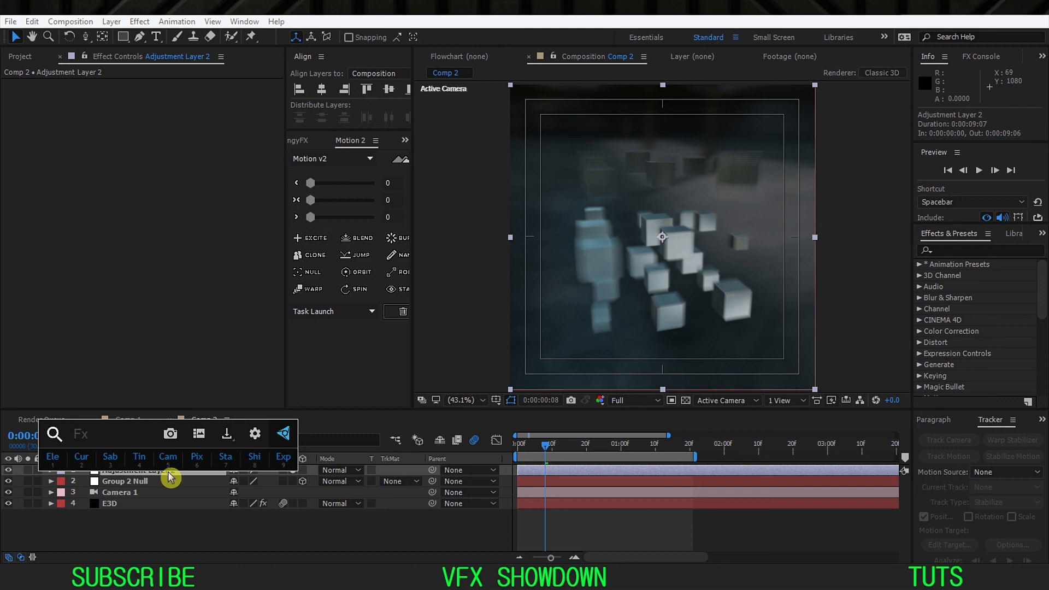
pyautogui.click(82, 461)
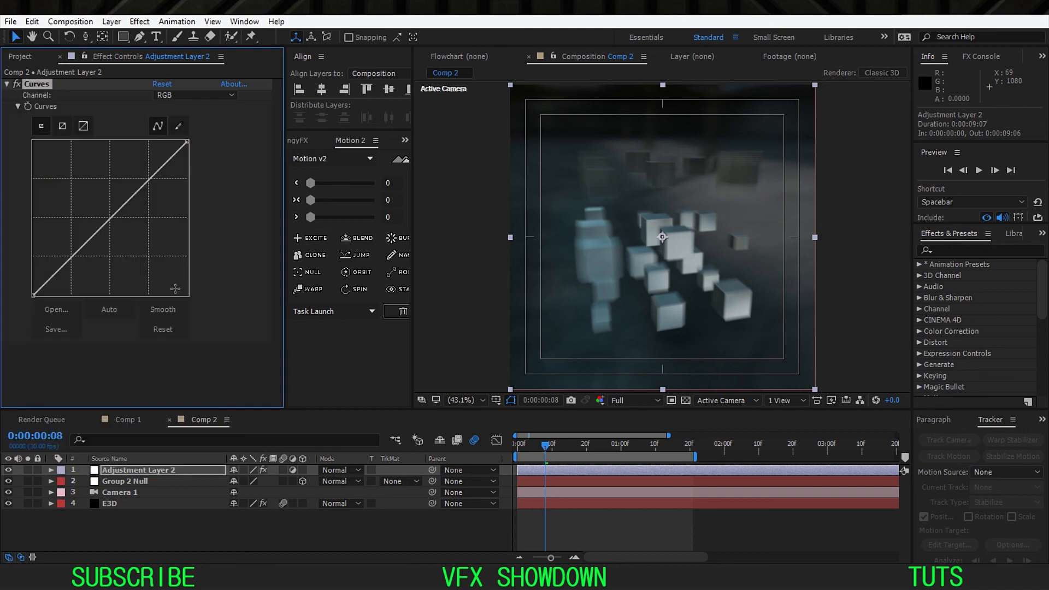
pyautogui.moveTo(151, 173); pyautogui.dragTo(157, 161)
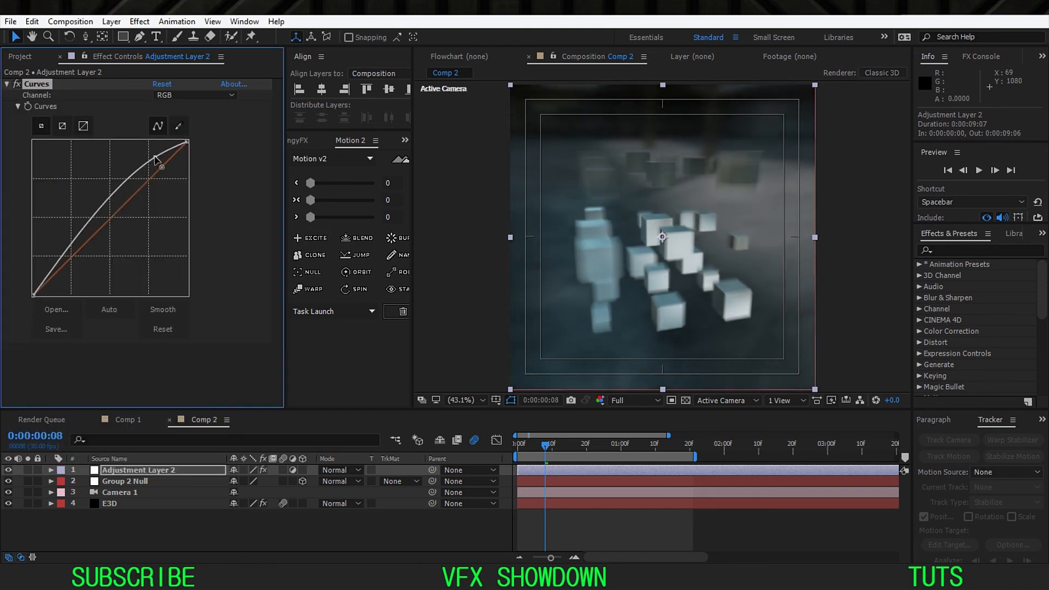
pyautogui.moveTo(56, 265); pyautogui.dragTo(62, 278)
pyautogui.moveTo(155, 158); pyautogui.dragTo(156, 152)
pyautogui.moveTo(62, 277); pyautogui.dragTo(60, 283)
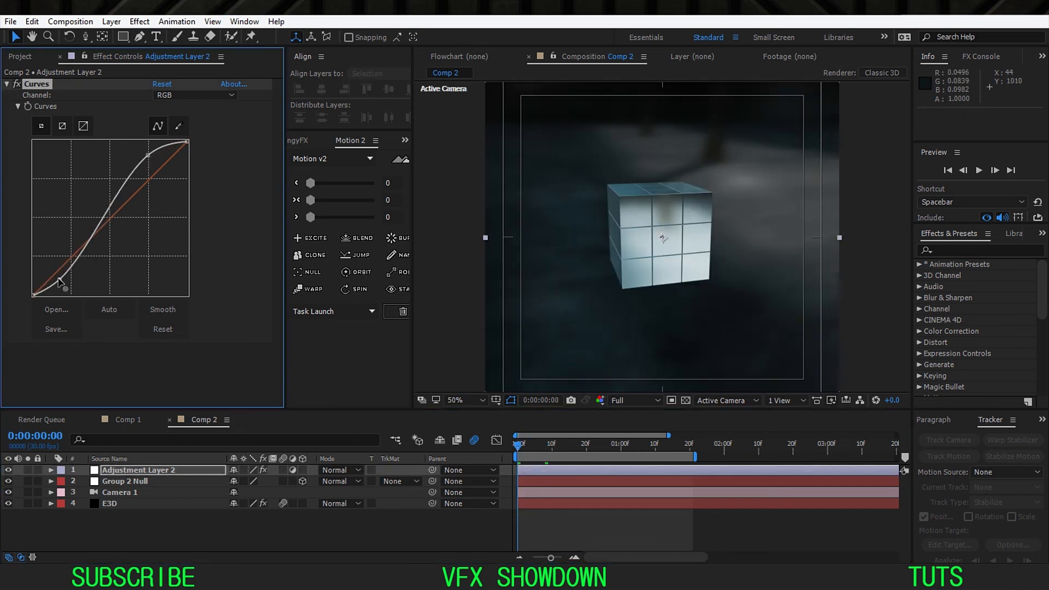
pyautogui.moveTo(60, 281); pyautogui.dragTo(61, 280)
pyautogui.click(81, 473)
pyautogui.click(136, 528)
# Step: Open Comp 1, collapse the E3D layer's properties and preview the cube animation through SteadyCAM
pyautogui.click(145, 400)
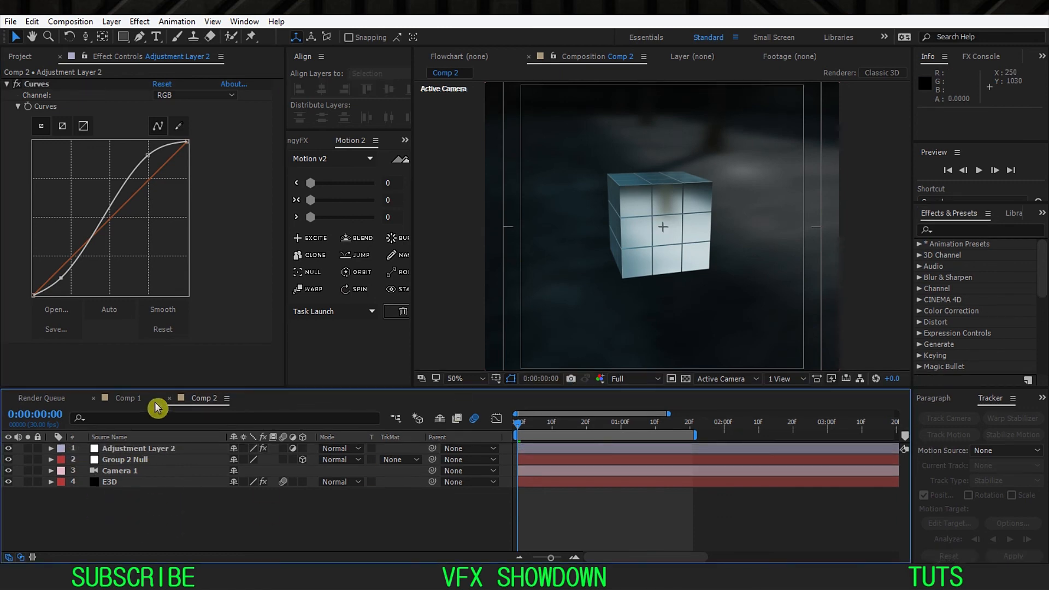
pyautogui.moveTo(517, 433); pyautogui.dragTo(494, 350)
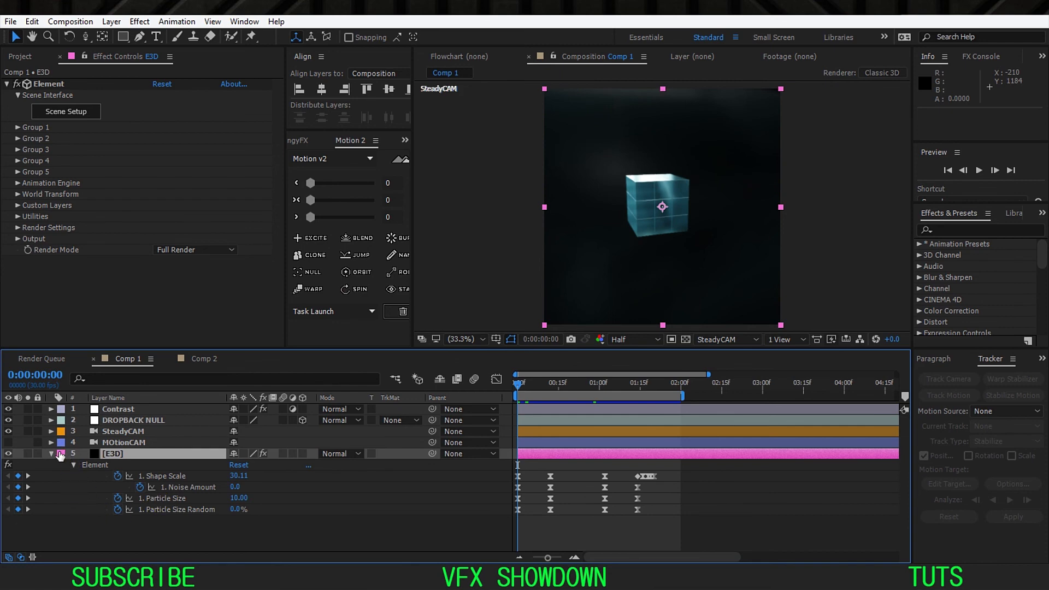
pyautogui.click(51, 455)
pyautogui.click(133, 485)
pyautogui.click(131, 455)
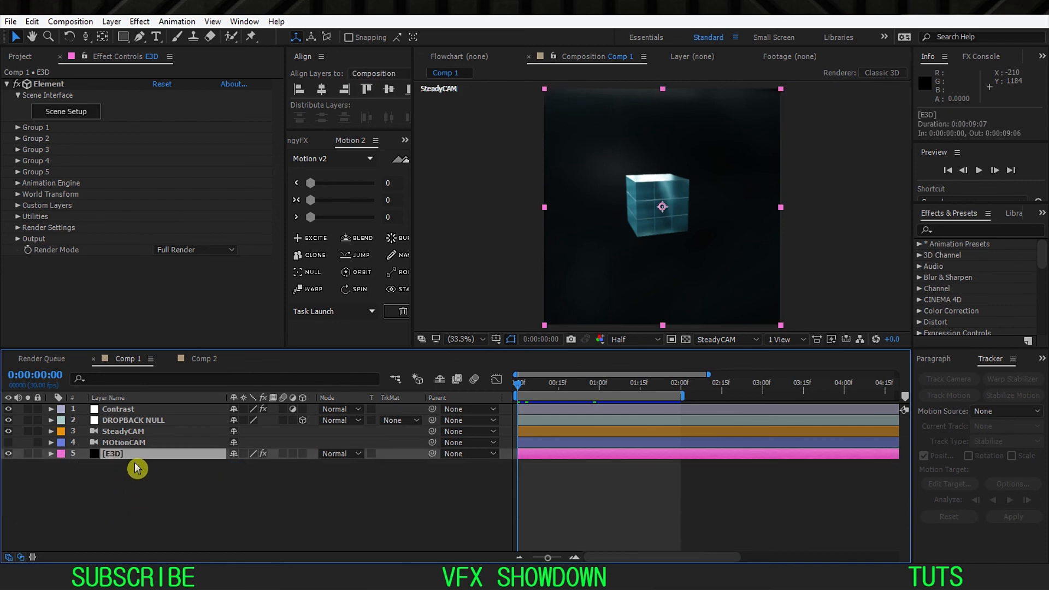
pyautogui.press('space')
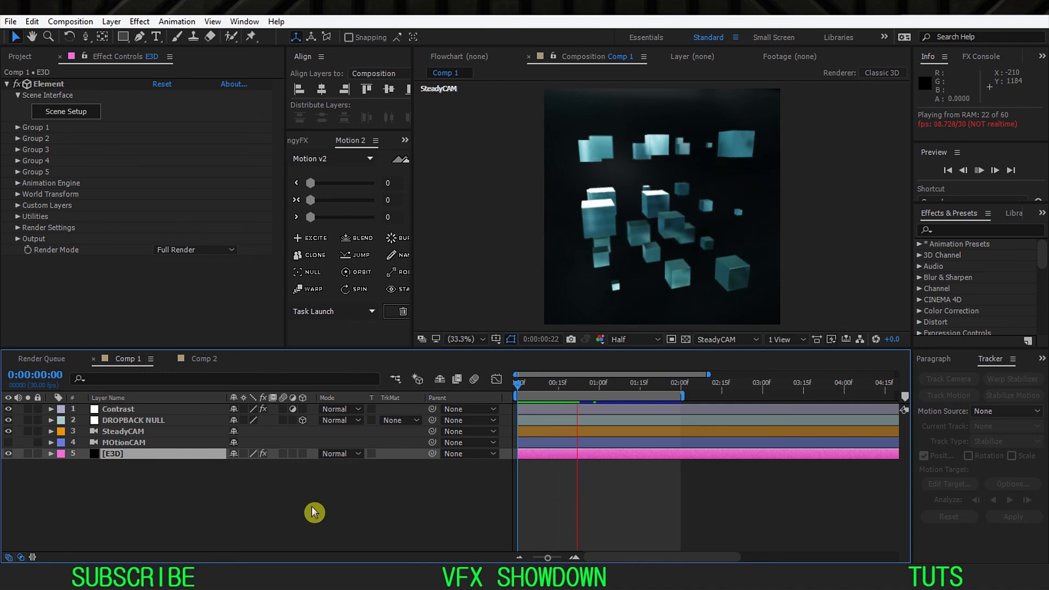
pyautogui.click(520, 393)
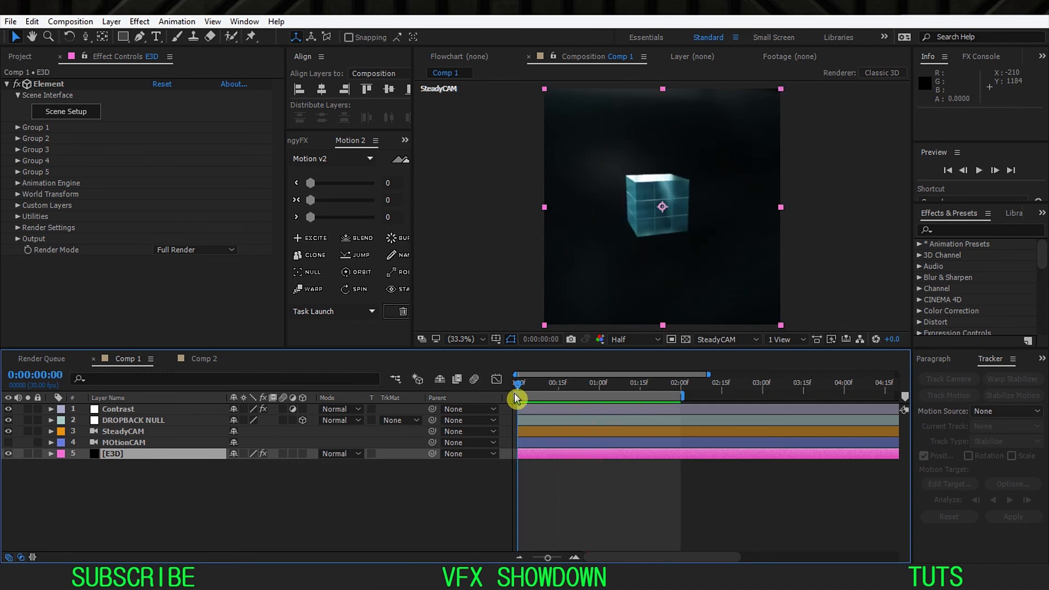
# Step: Disable the SteadyCAM layer, enable MOtionCAM and set the composition view to MOtionCAM
pyautogui.click(118, 444)
pyautogui.click(120, 432)
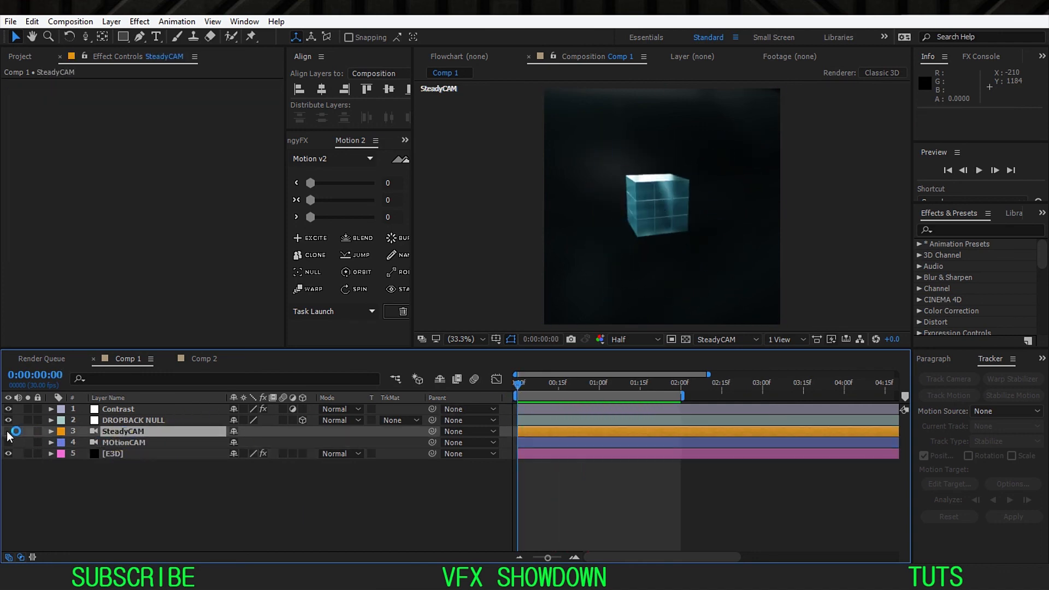
pyautogui.click(125, 444)
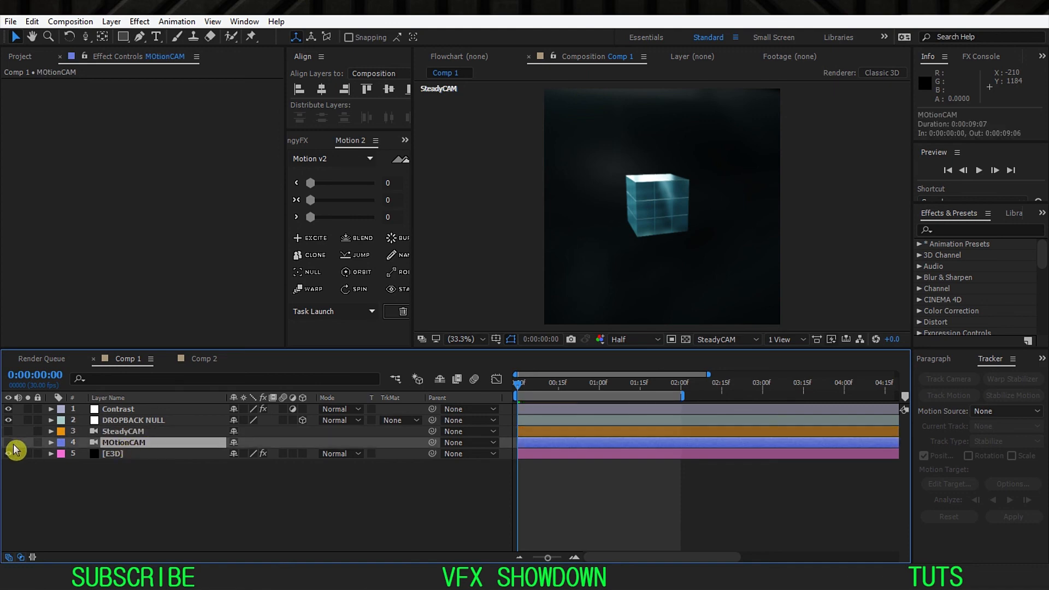
pyautogui.click(9, 444)
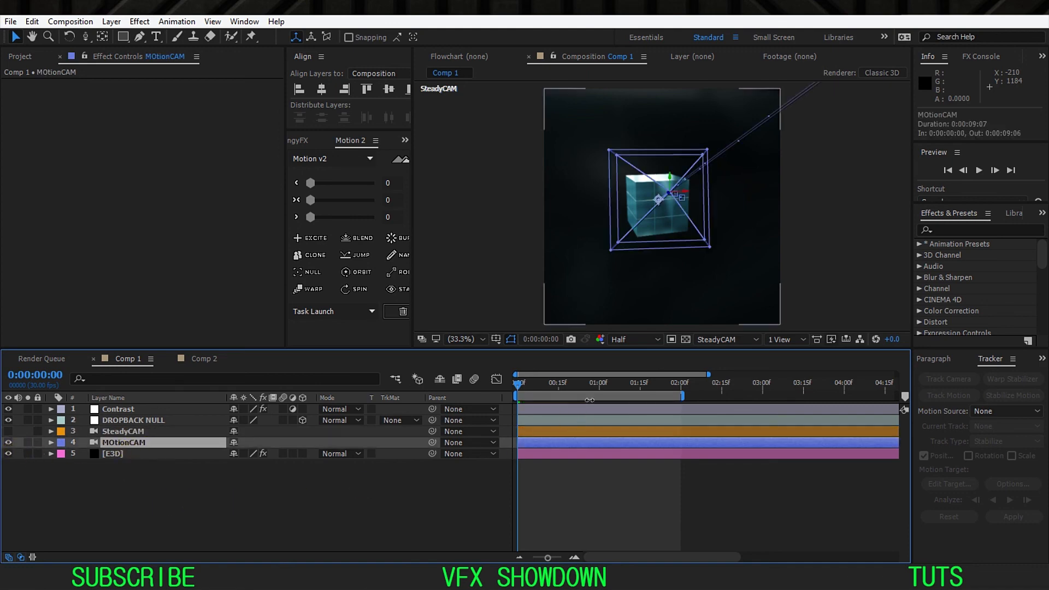
pyautogui.click(727, 339)
pyautogui.click(741, 389)
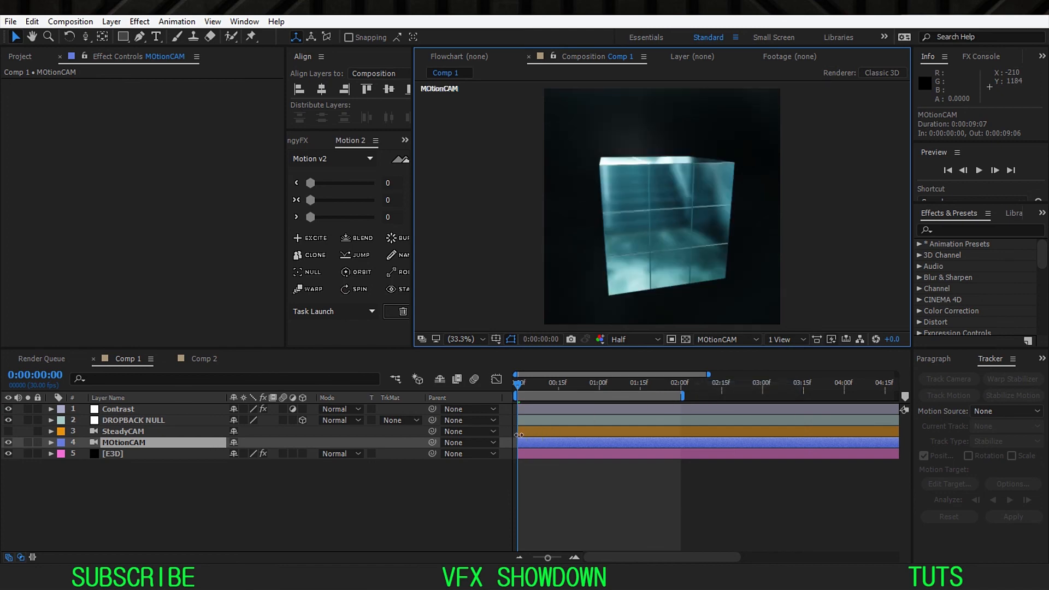
# Step: Preview the cube animation in Comp 1 through MOtionCAM
pyautogui.click(450, 488)
pyautogui.press('space')
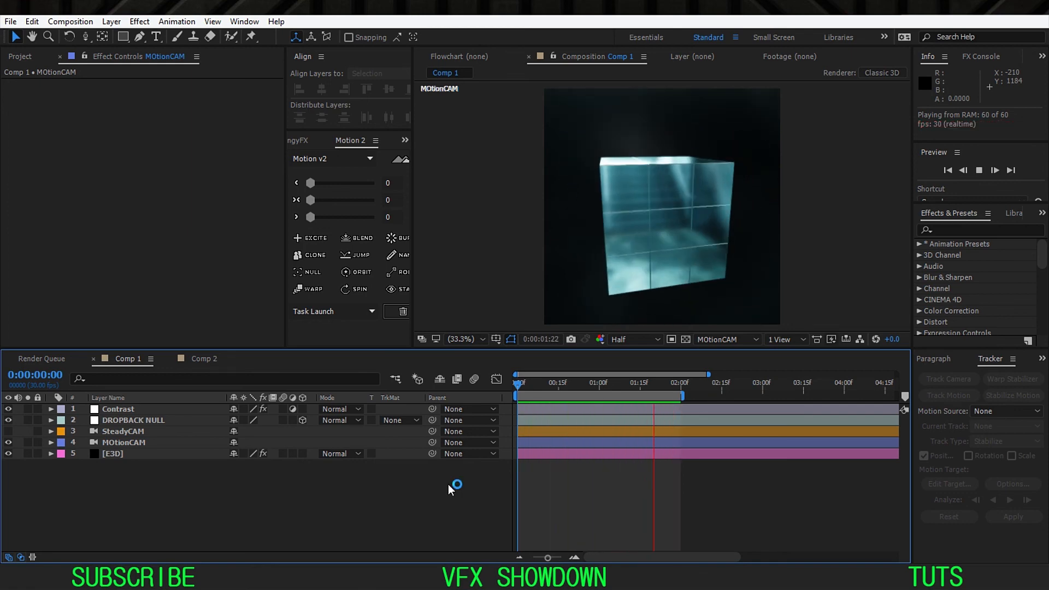
pyautogui.press('space')
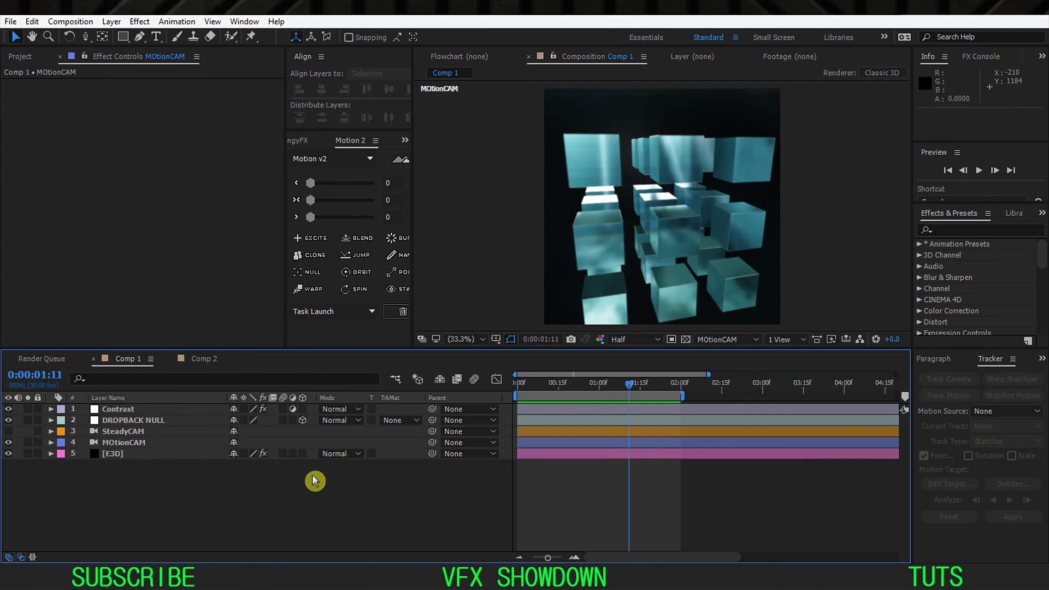
# Step: Reveal all keyframed properties and examine the MOtionCAM and E3D keyframes from 0:00:01:11 to 0:00:01:20
pyautogui.press('u')
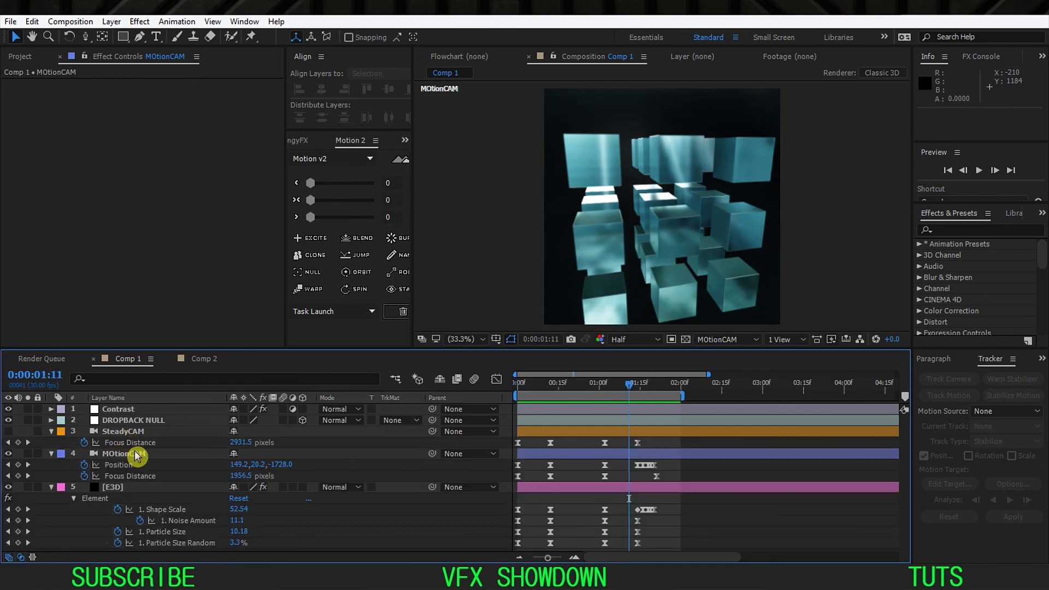
pyautogui.click(157, 458)
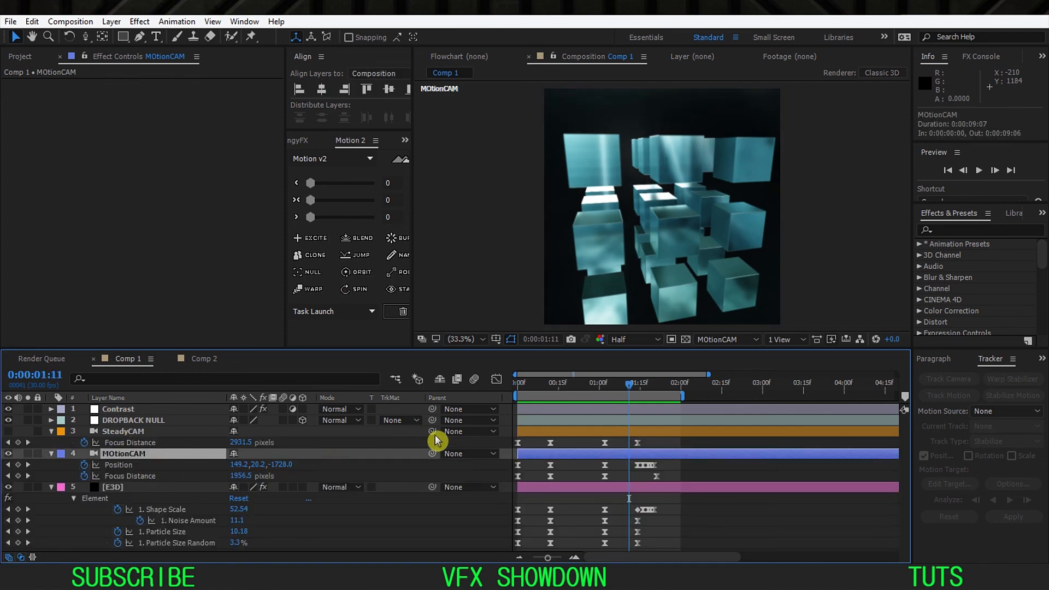
pyautogui.scroll(4, 590, 487)
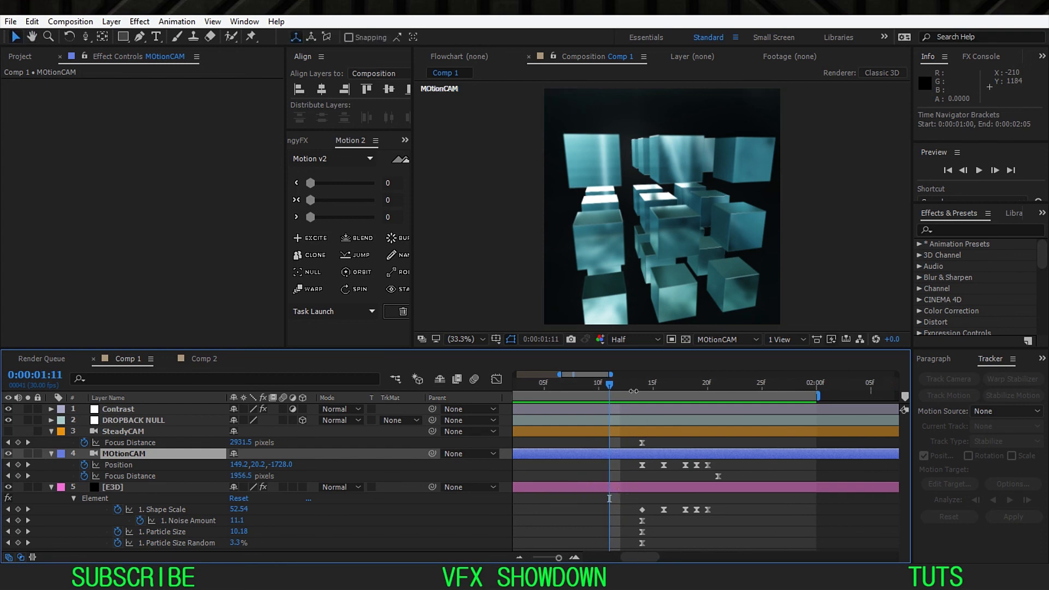
pyautogui.click(650, 385)
pyautogui.moveTo(647, 387); pyautogui.dragTo(707, 421)
pyautogui.moveTo(750, 463); pyautogui.dragTo(613, 516)
pyautogui.click(148, 458)
pyautogui.click(139, 490)
pyautogui.click(144, 488)
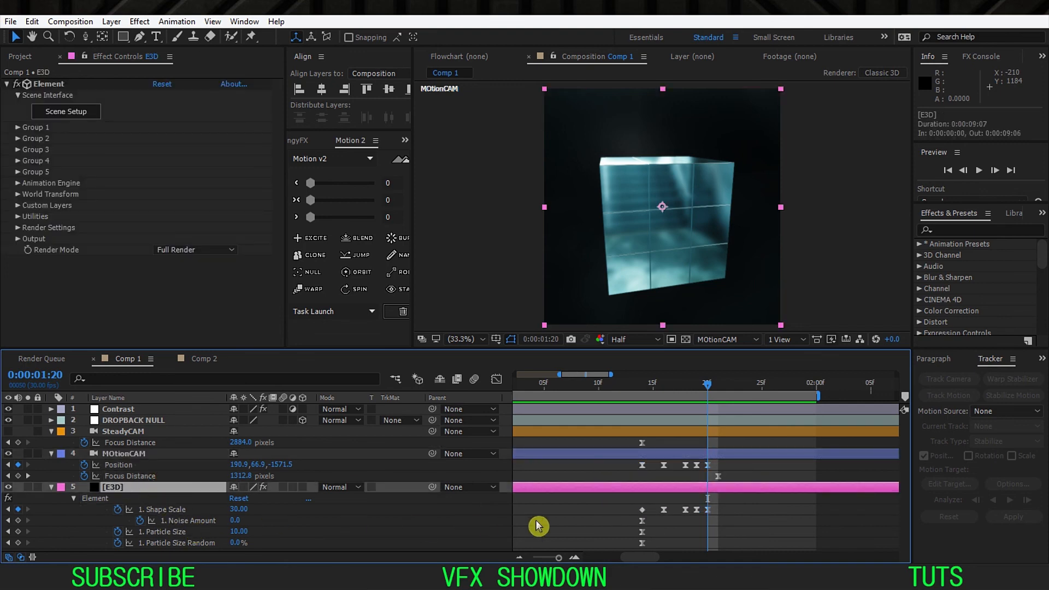
# Step: Collapse the keyframed properties and inspect the Contrast layer's Curves effect
pyautogui.click(66, 498)
pyautogui.press('u')
pyautogui.click(173, 423)
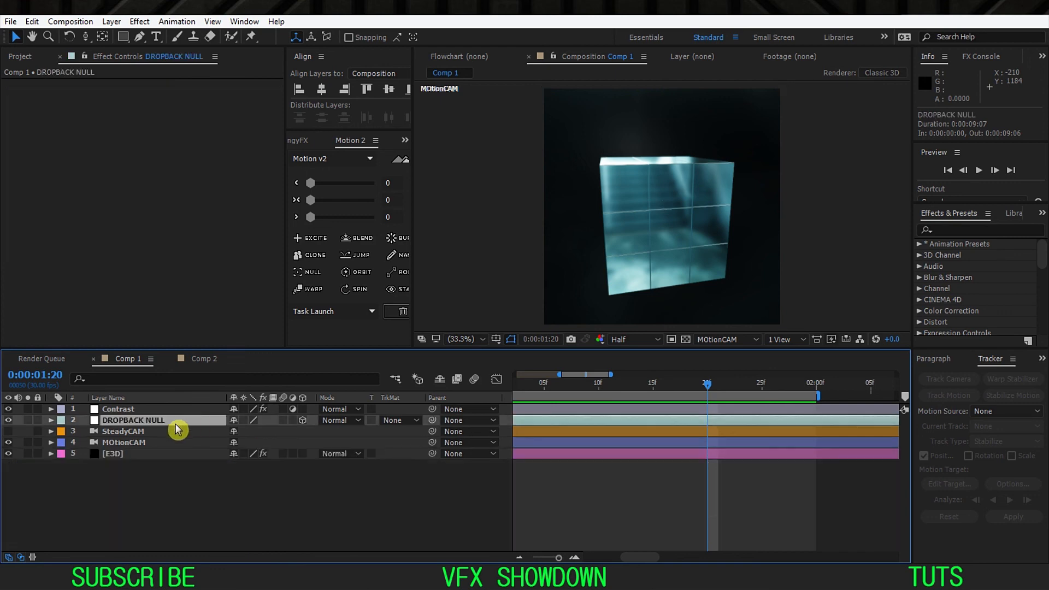
pyautogui.click(127, 409)
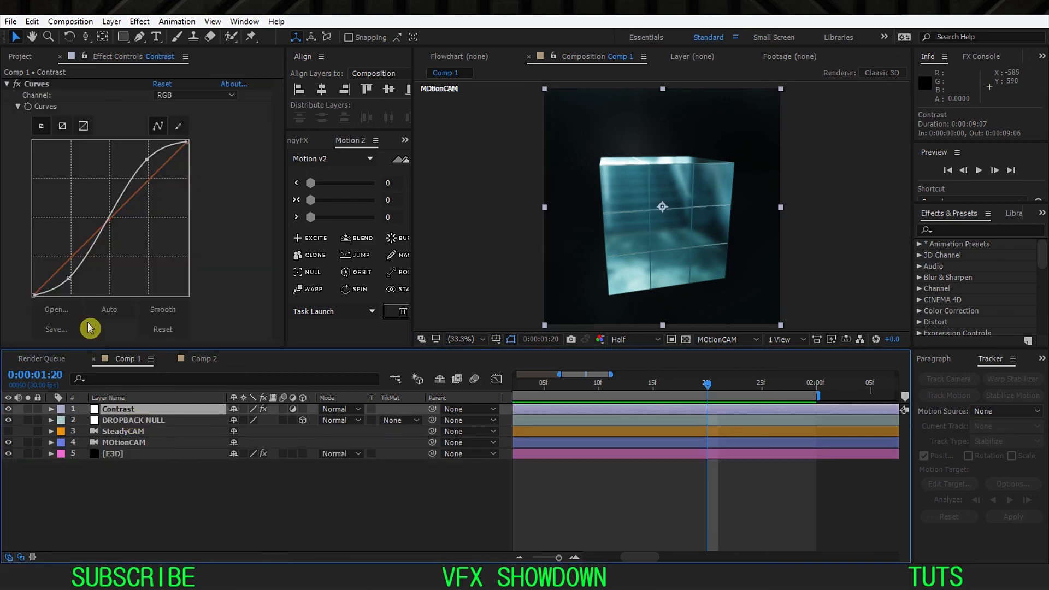
# Step: Toggle the Contrast layer's Curves effect off and on again to compare the cube with and without the added contrast
pyautogui.click(8, 84)
pyautogui.click(18, 84)
pyautogui.click(18, 84)
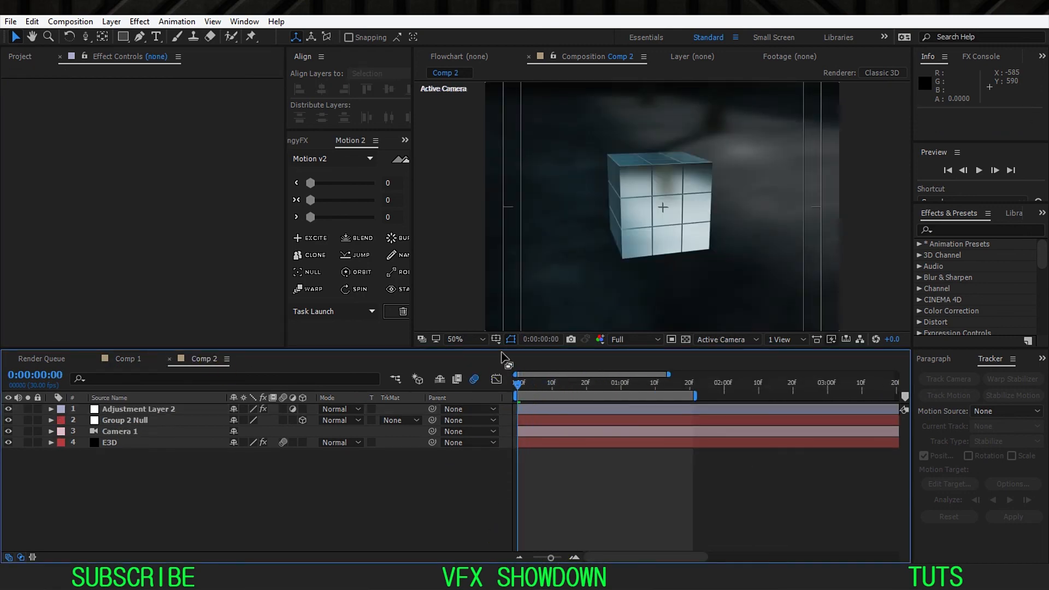
# Step: Enlarge the composition viewer for Comp 2 and move the current time to 0:00:00:28 to inspect the separated cubes
pyautogui.moveTo(507, 350); pyautogui.dragTo(506, 417)
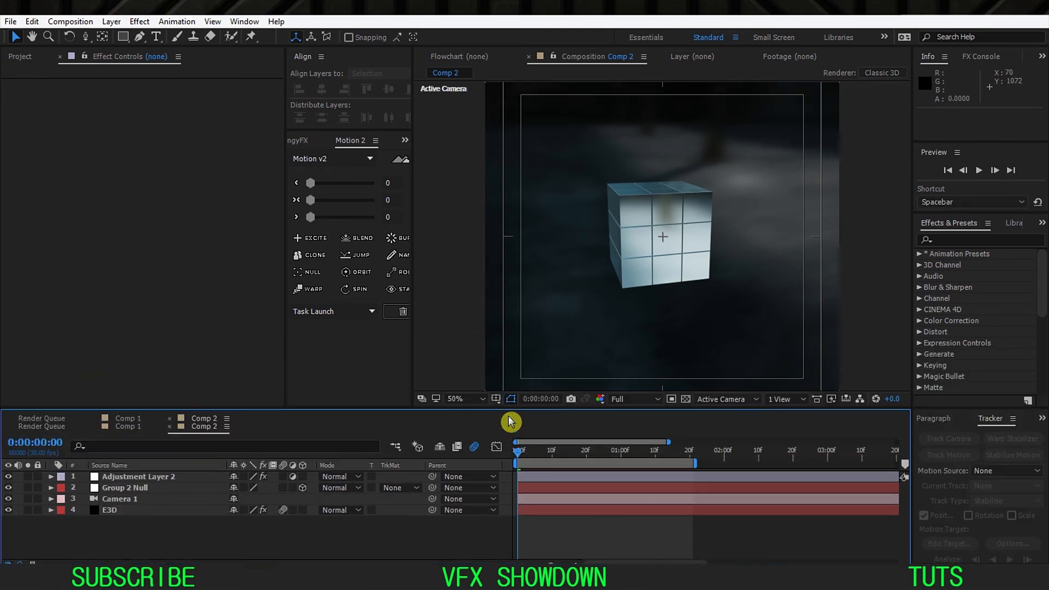
pyautogui.click(500, 411)
pyautogui.click(499, 423)
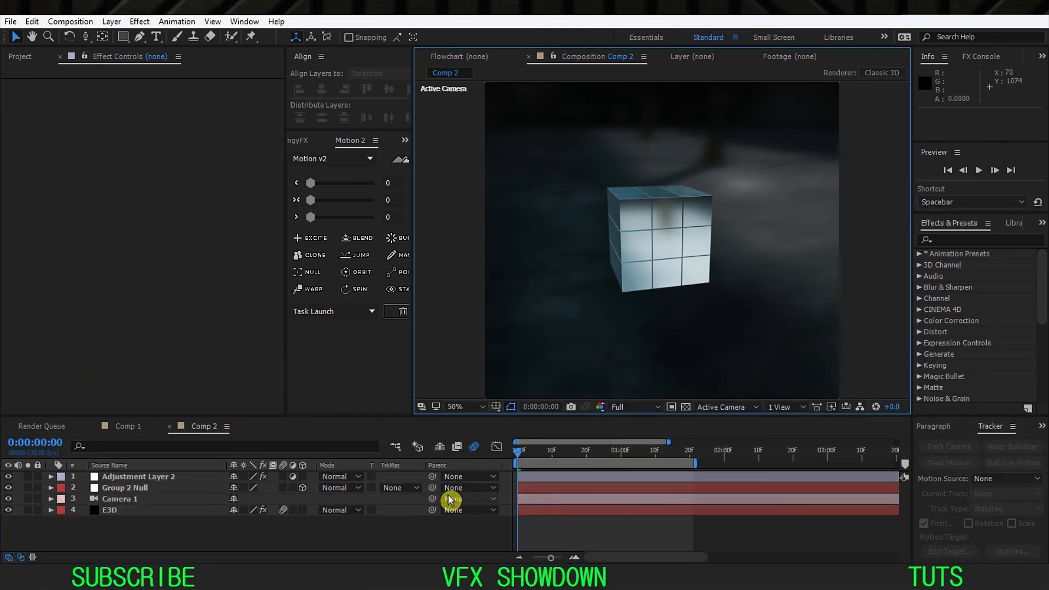
pyautogui.click(421, 549)
pyautogui.moveTo(573, 458); pyautogui.dragTo(614, 461)
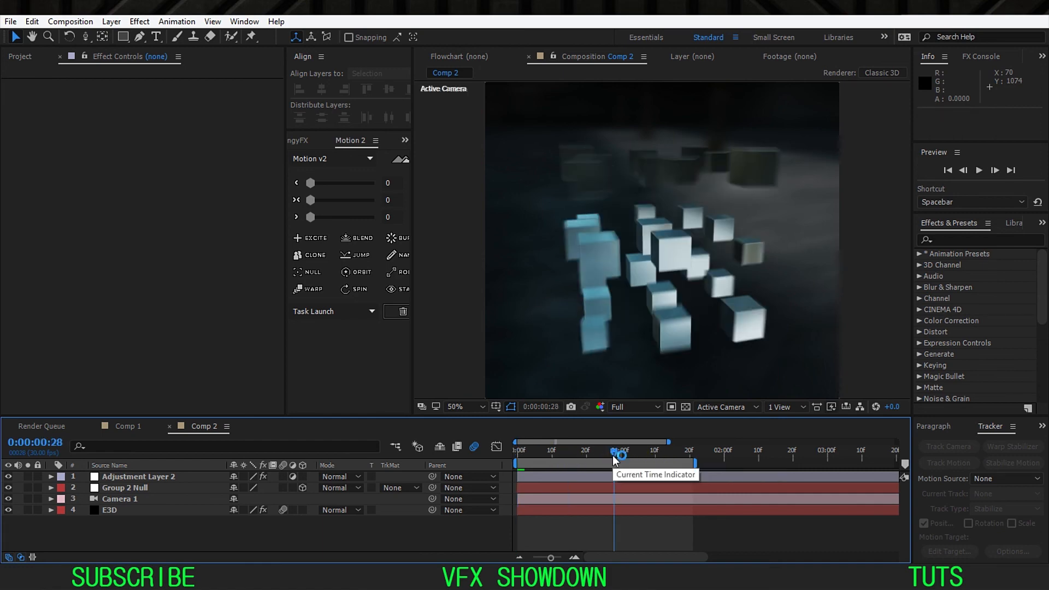
pyautogui.click(614, 461)
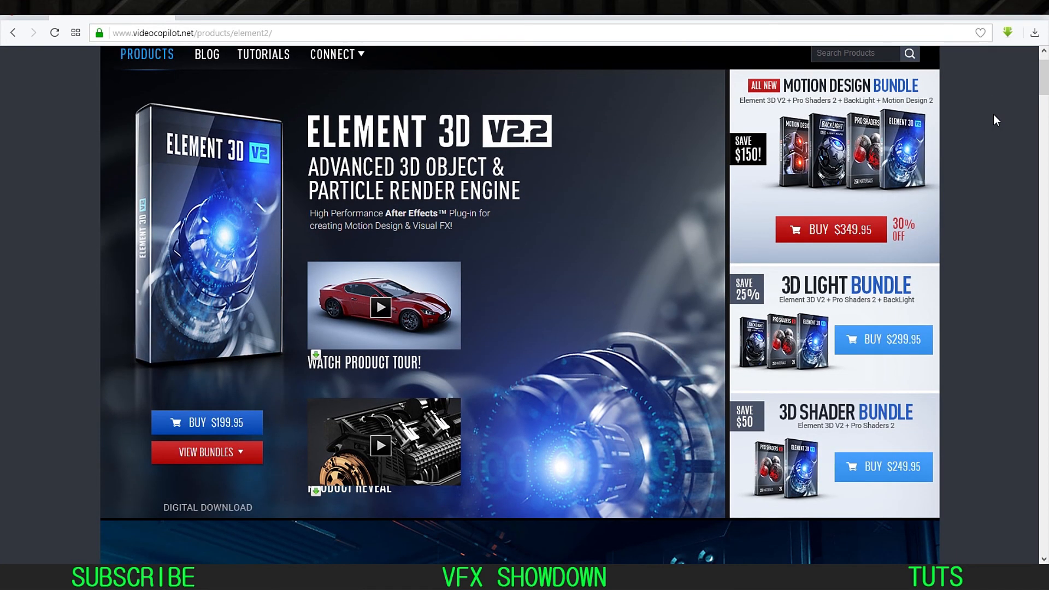
# Step: Switch to the web browser and look through the Element 3D V2.2 product page on videocopilot.net
pyautogui.scroll(2, 993, 114)
pyautogui.scroll(-2, 994, 114)
pyautogui.scroll(-5, 993, 114)
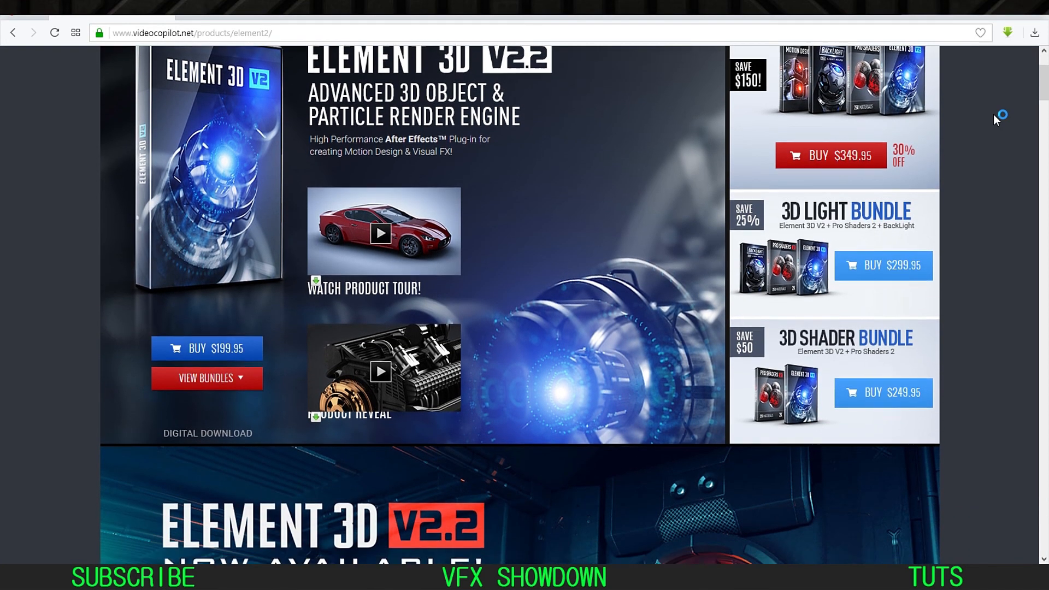
pyautogui.scroll(-1, 994, 114)
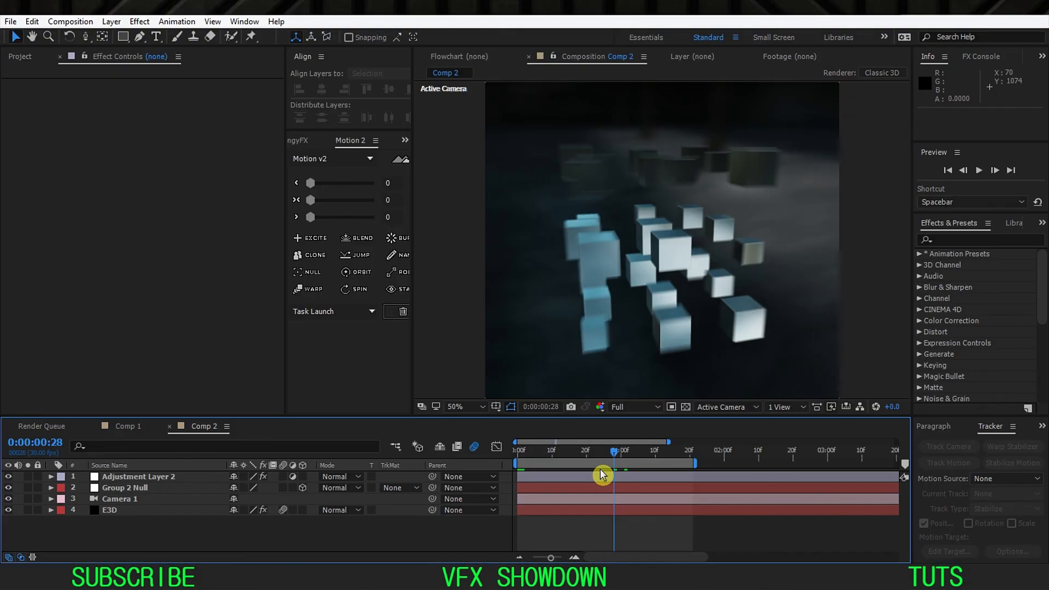